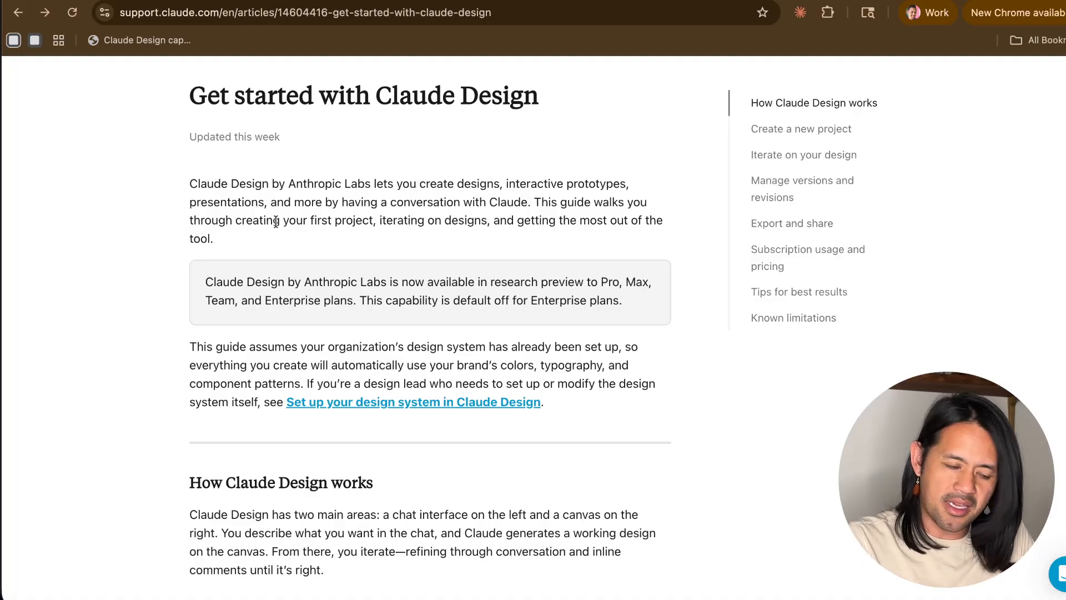
# - Read the introduction and overview of the "Get started with Claude Design" support article
pyautogui.scroll(-3, 333, 308)
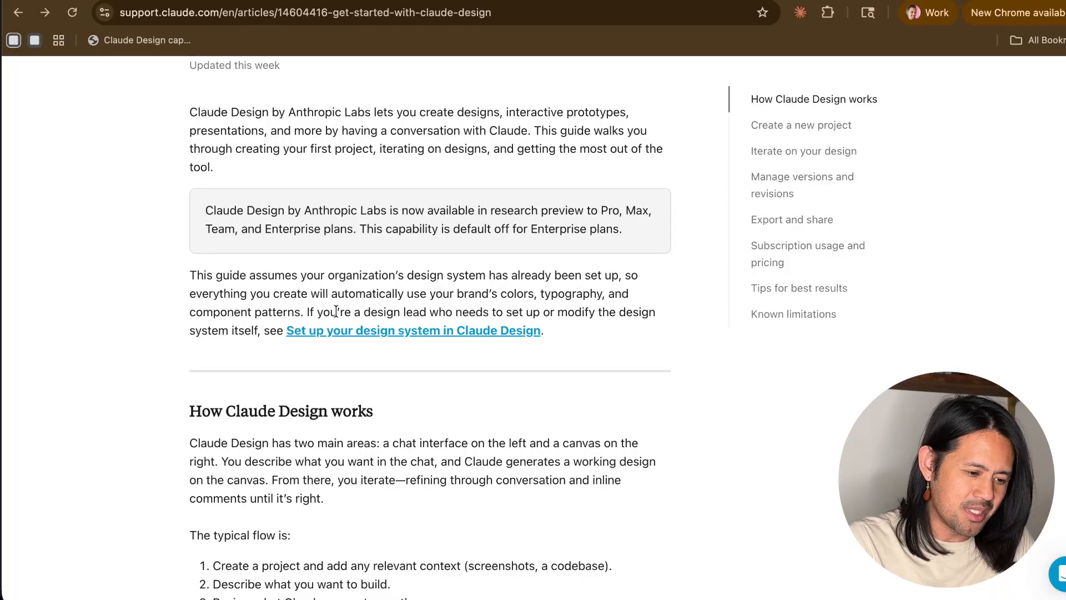
pyautogui.scroll(-4, 336, 311)
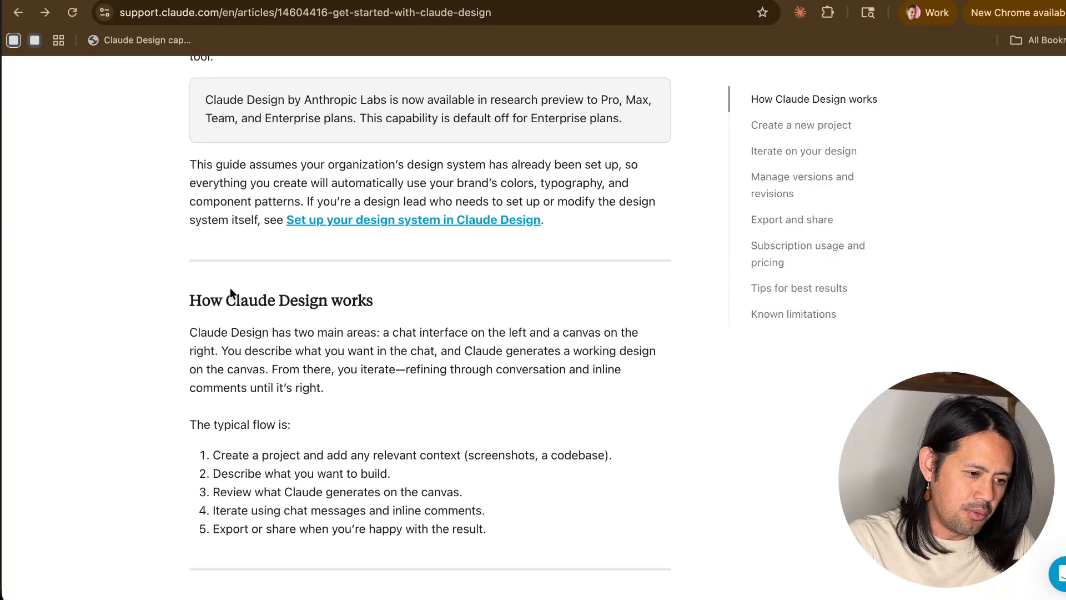
pyautogui.scroll(5, 230, 292)
pyautogui.scroll(-6, 231, 288)
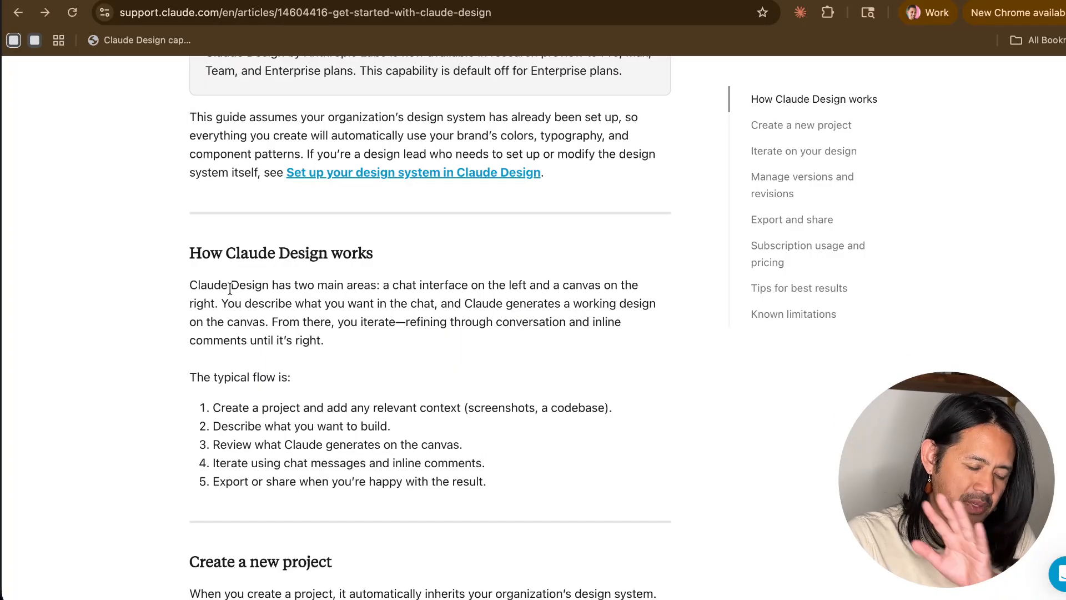
pyautogui.scroll(-5, 230, 289)
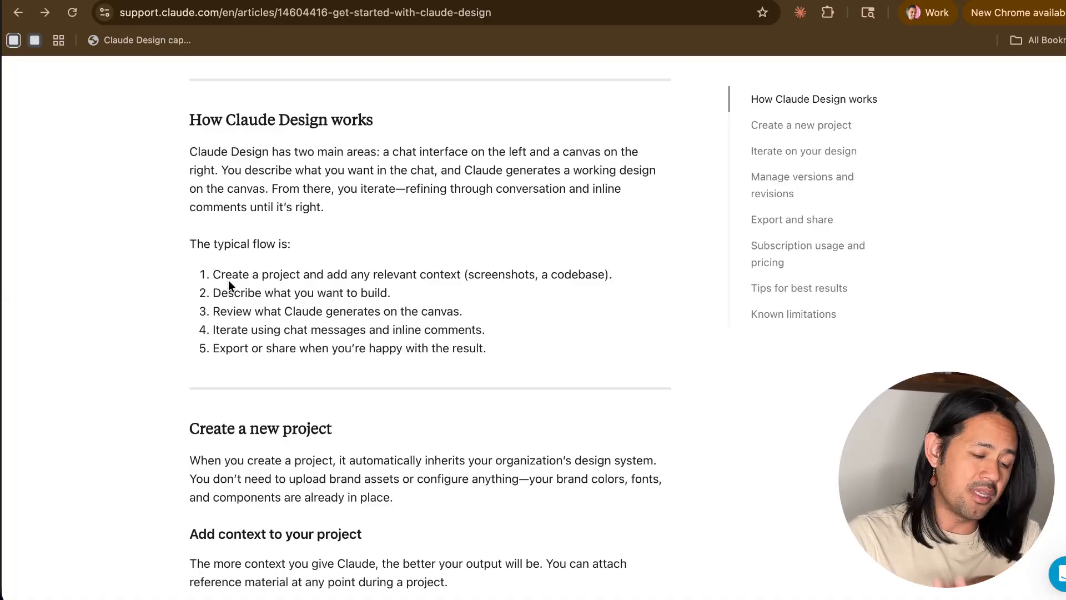
pyautogui.scroll(10, 230, 285)
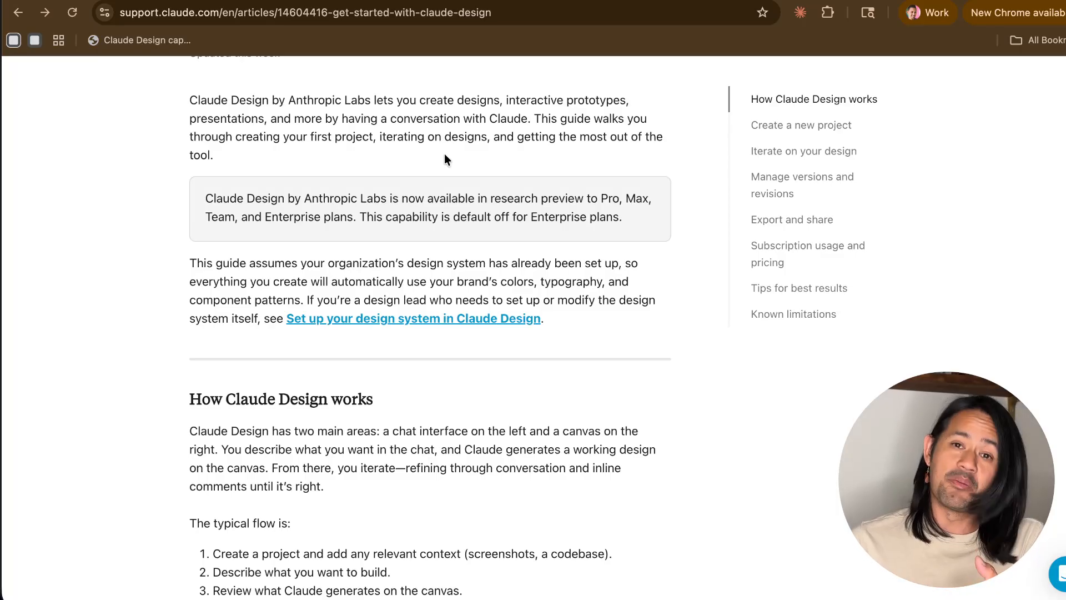
pyautogui.scroll(-5, 445, 159)
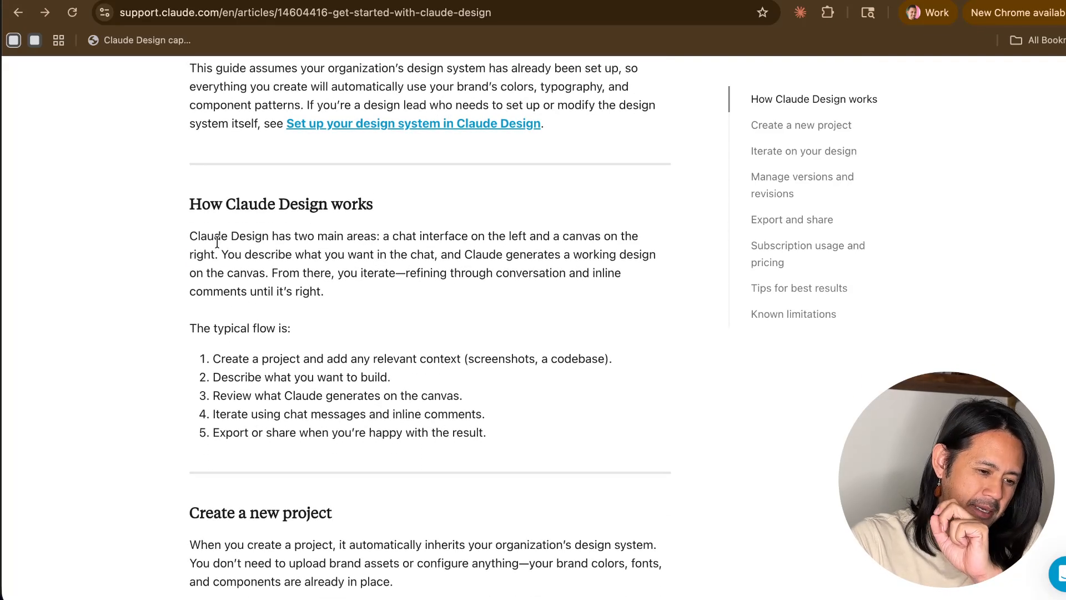
# - Examine the "How Claude Design works" section, especially the steps listed under the typical flow
pyautogui.moveTo(214, 236); pyautogui.dragTo(288, 325)
pyautogui.click(288, 325)
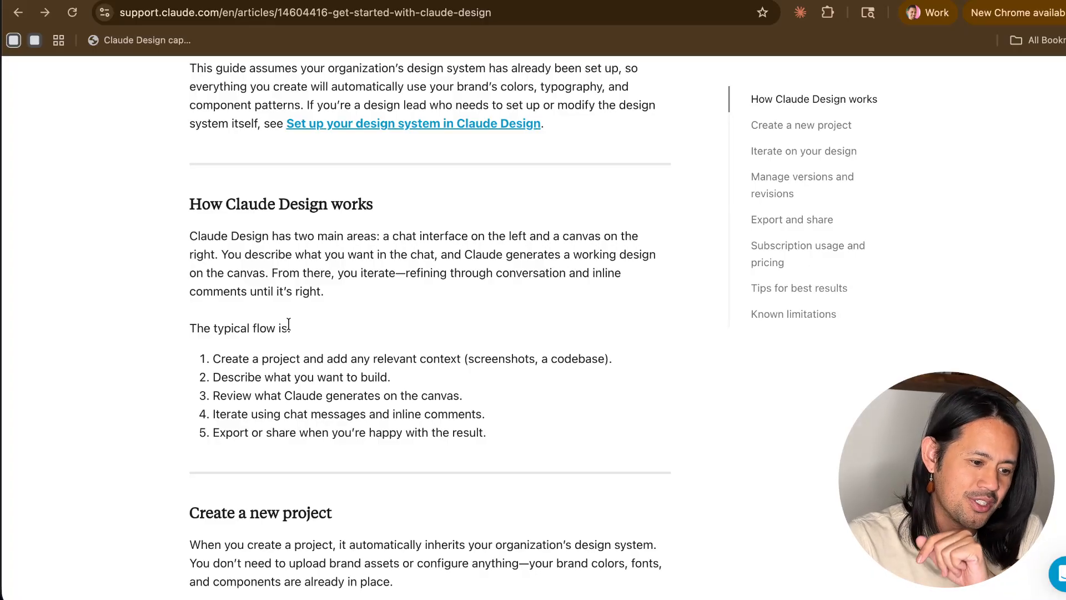
pyautogui.moveTo(198, 328); pyautogui.dragTo(288, 359)
pyautogui.click(289, 359)
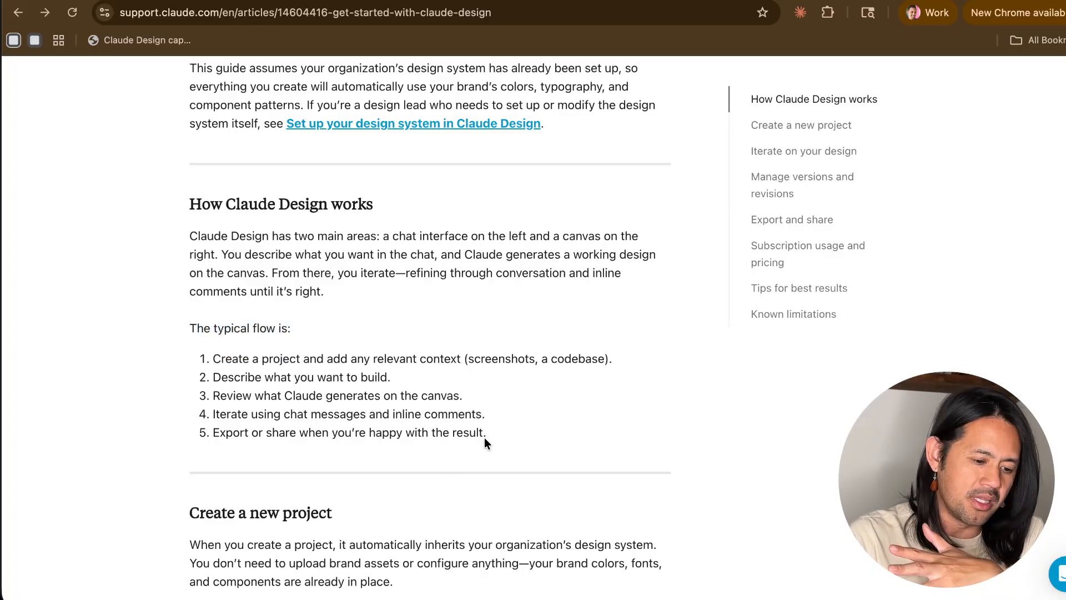
pyautogui.moveTo(485, 434); pyautogui.dragTo(263, 360)
pyautogui.click(266, 371)
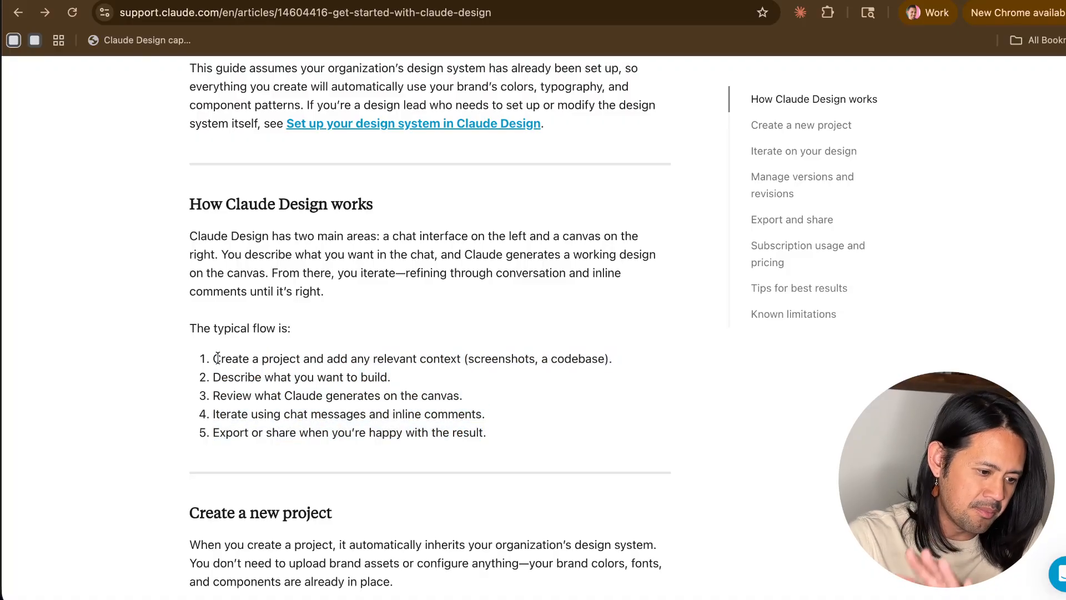
pyautogui.moveTo(217, 358); pyautogui.dragTo(322, 382)
pyautogui.click(348, 359)
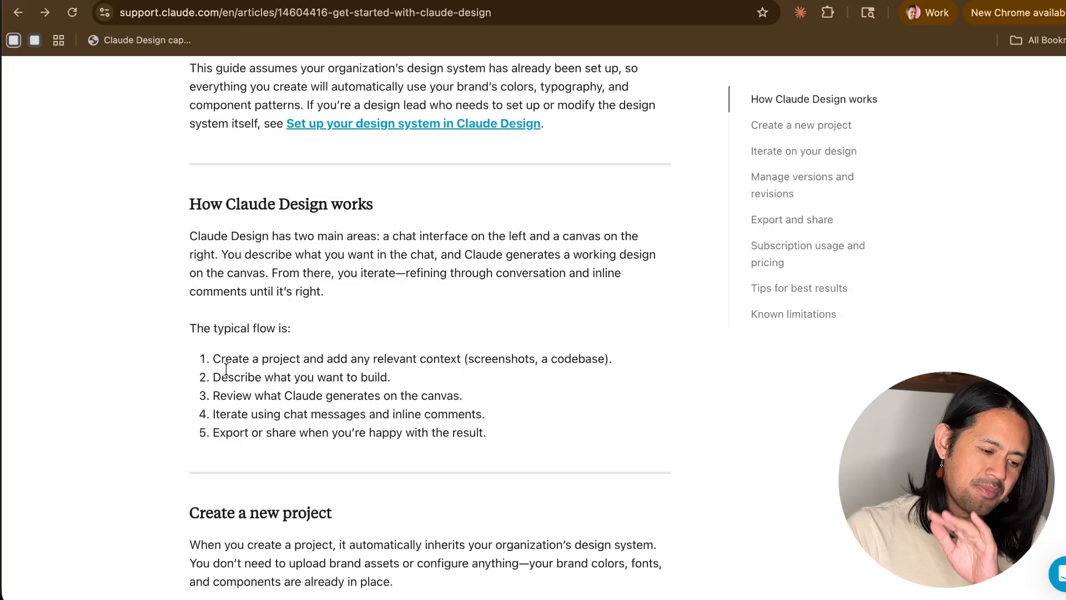
pyautogui.moveTo(226, 433); pyautogui.dragTo(385, 437)
pyautogui.click(385, 437)
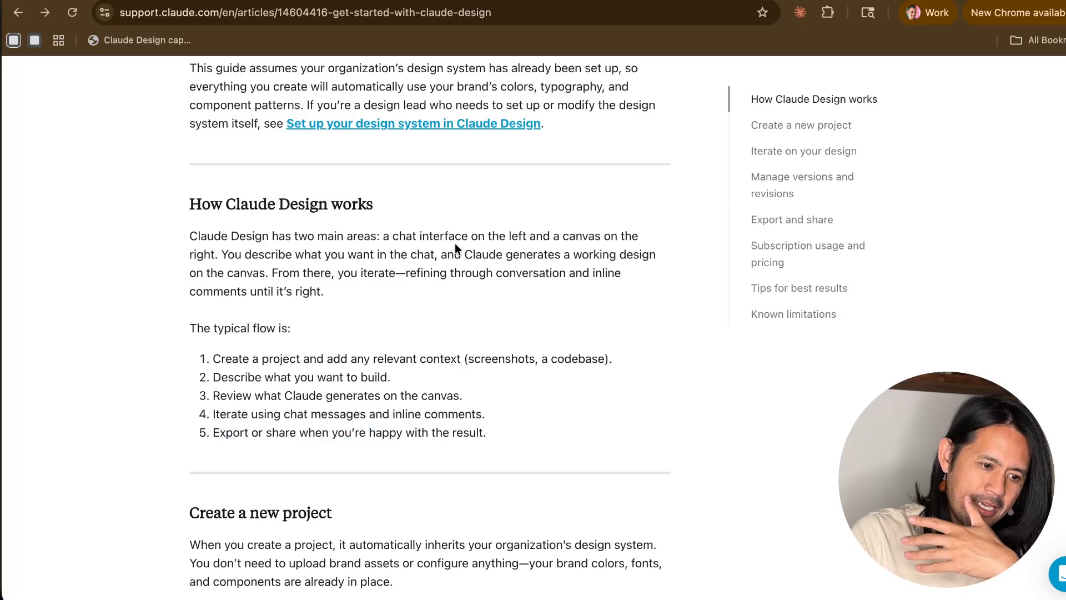
# - Open the linked design system setup guide, review its prerequisites and follow its link to Claude Design
pyautogui.click(504, 125)
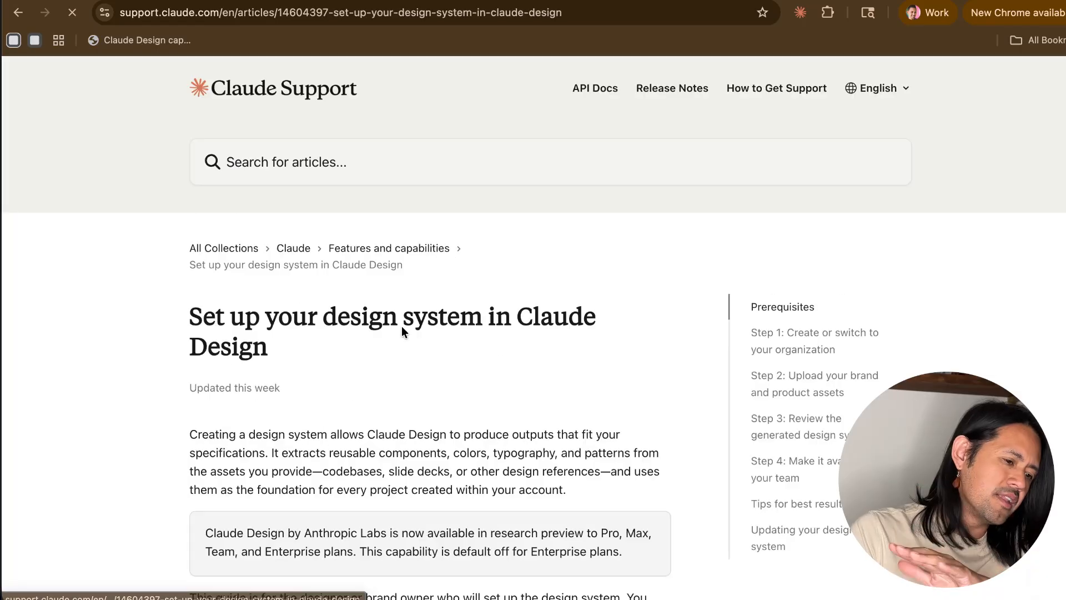
pyautogui.scroll(-4, 385, 365)
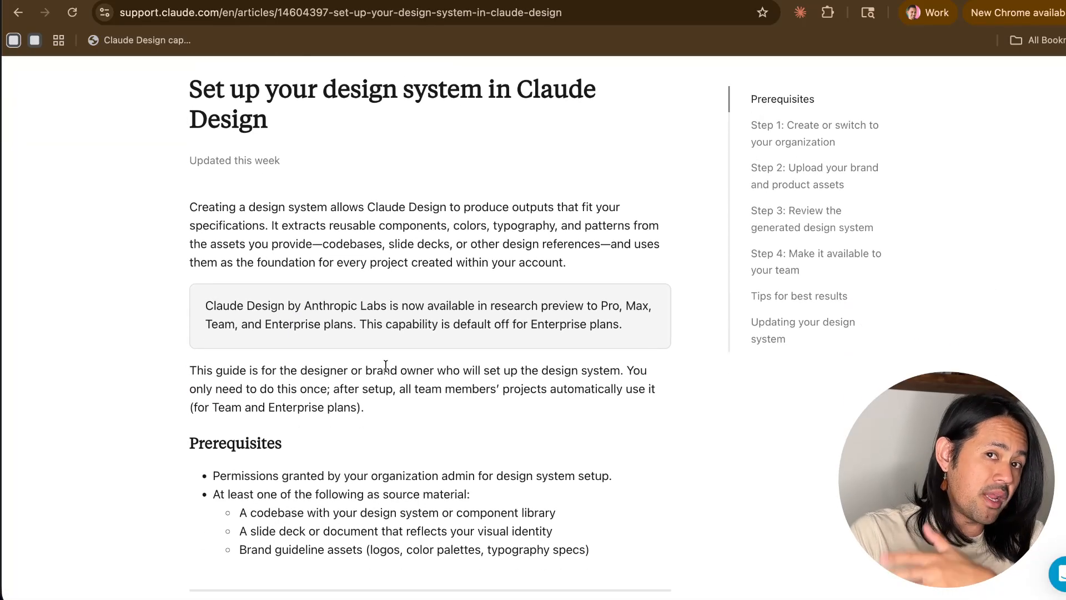
pyautogui.scroll(-5, 385, 364)
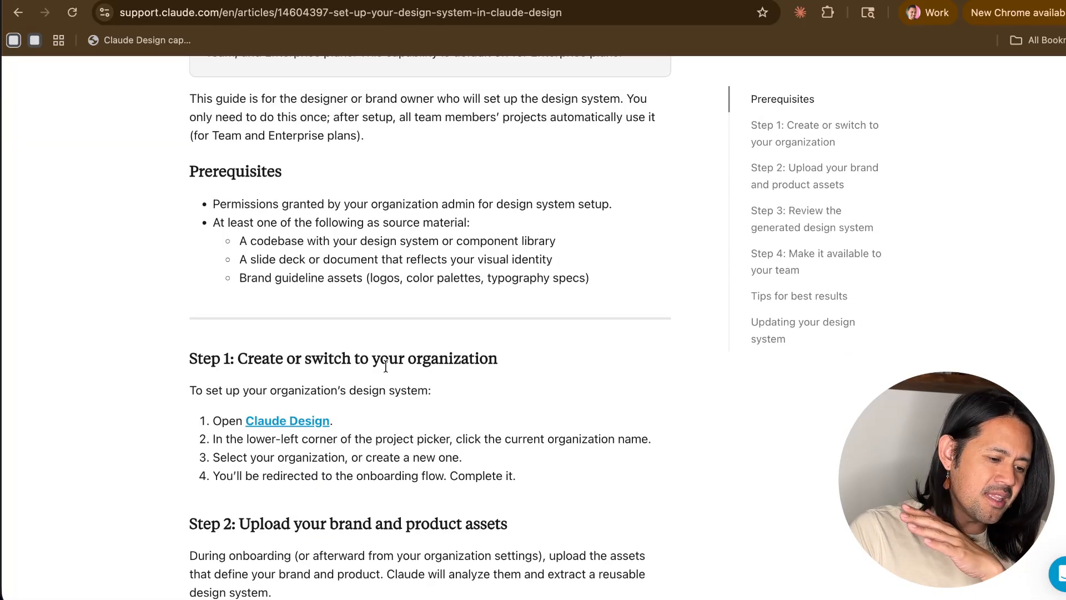
pyautogui.click(289, 422)
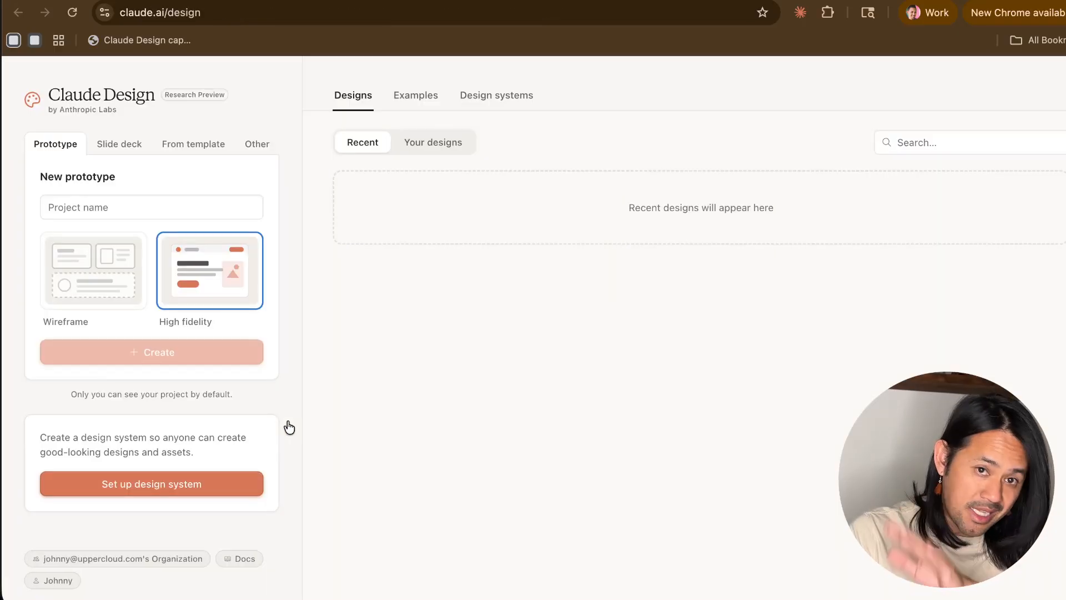
# - Compare the new-project options for Prototype, Slide deck, From template and Other, finishing on Prototype
pyautogui.click(165, 206)
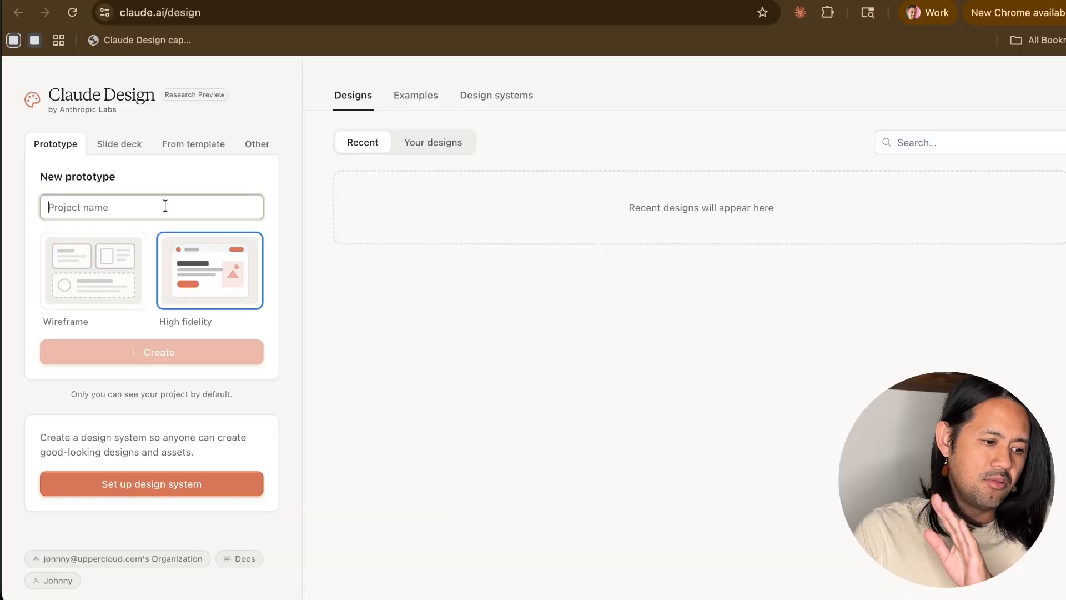
pyautogui.click(125, 142)
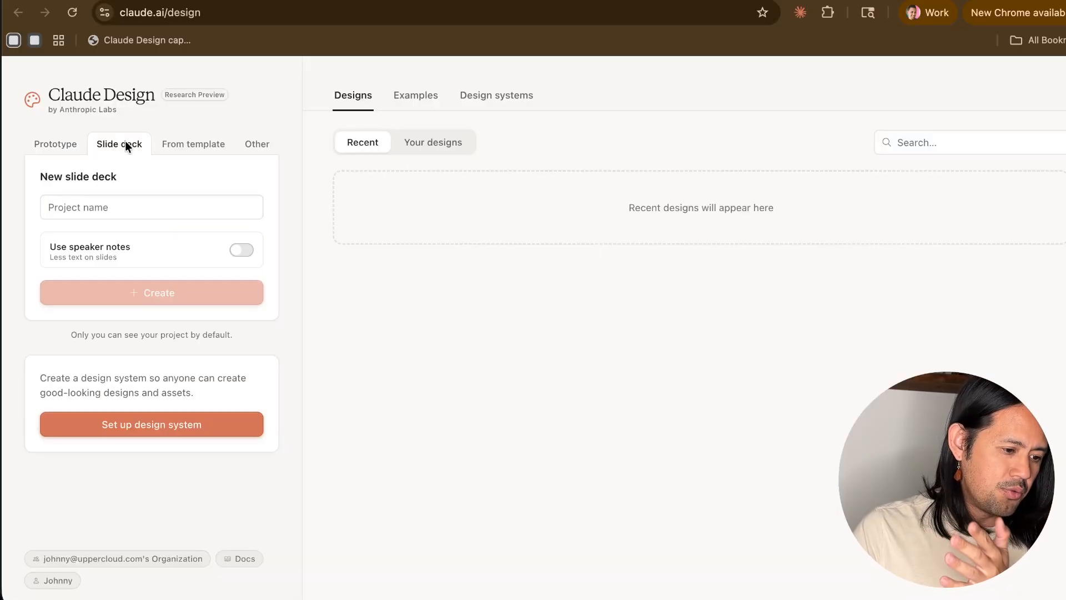
pyautogui.click(195, 145)
pyautogui.click(256, 145)
pyautogui.click(195, 144)
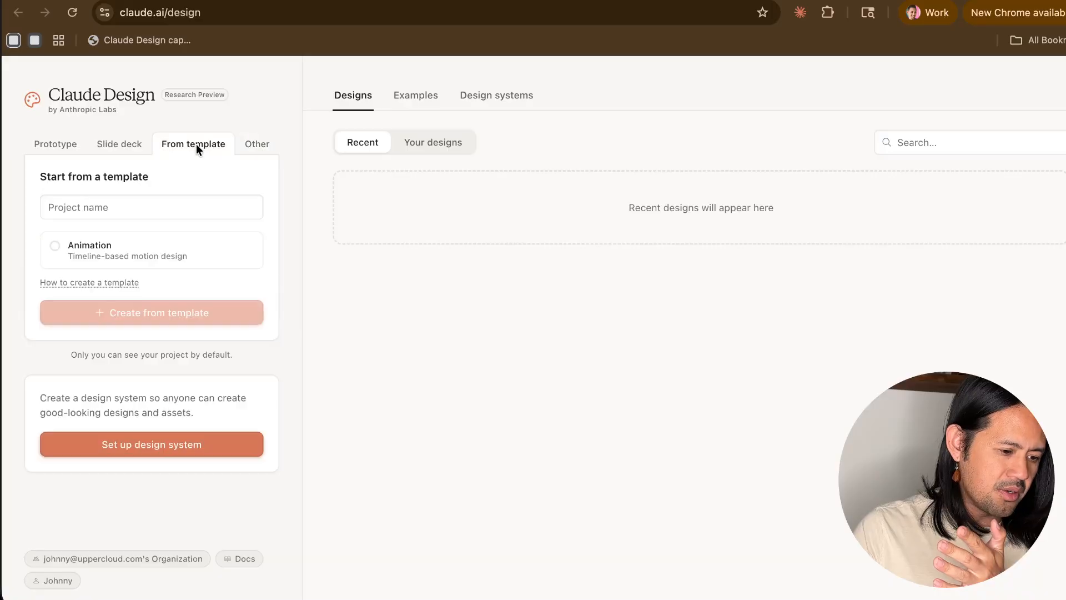
pyautogui.click(114, 143)
pyautogui.click(55, 142)
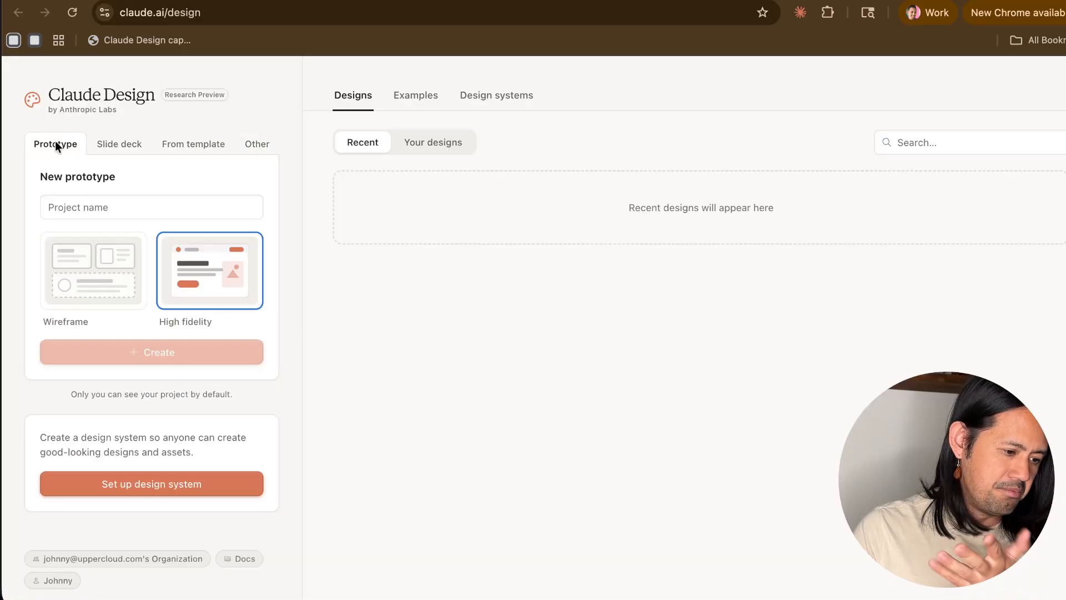
pyautogui.click(118, 142)
pyautogui.click(173, 145)
pyautogui.click(254, 145)
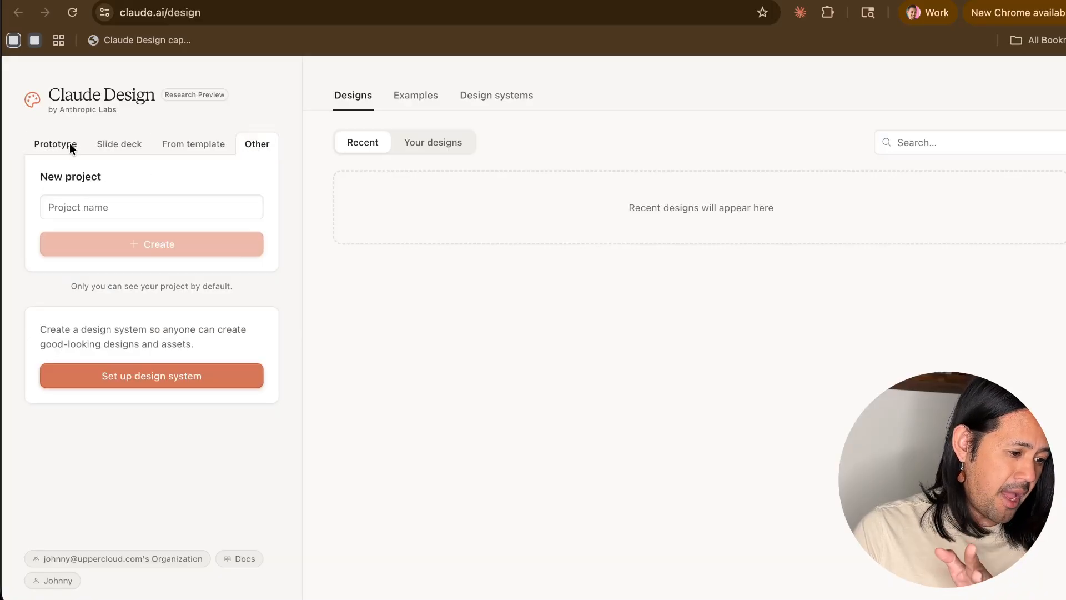
pyautogui.click(58, 144)
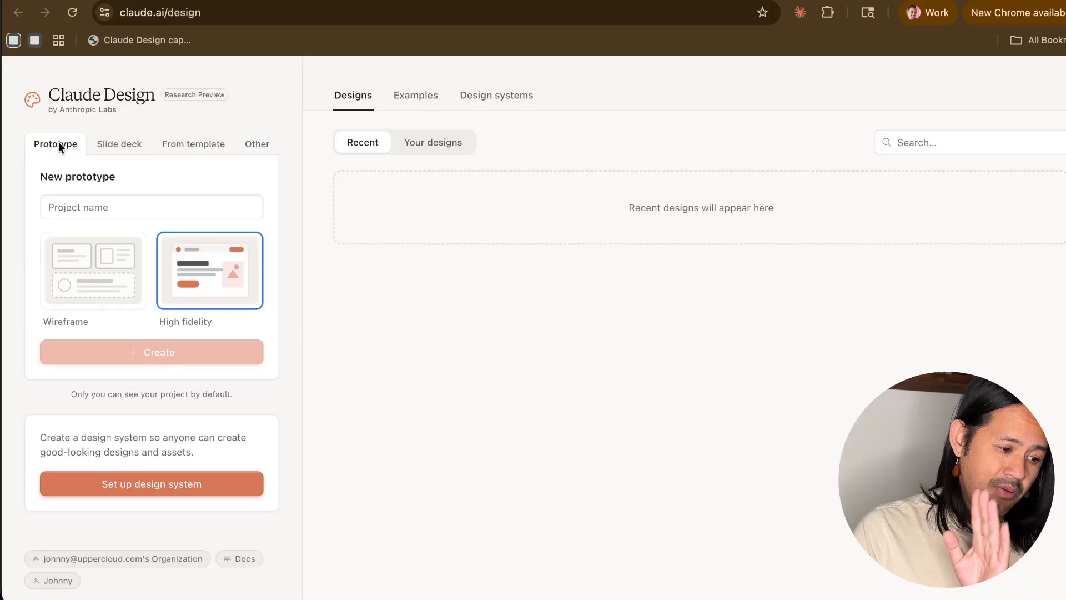
# - Name the new prototype project "Tramokyo"
pyautogui.click(157, 208)
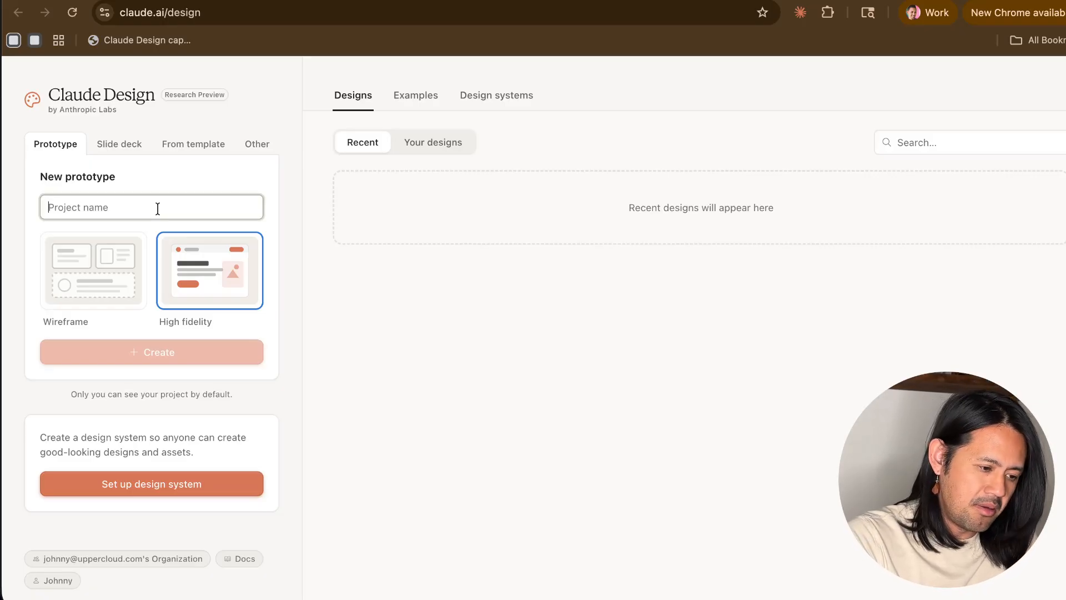
pyautogui.write('Tramokyid')
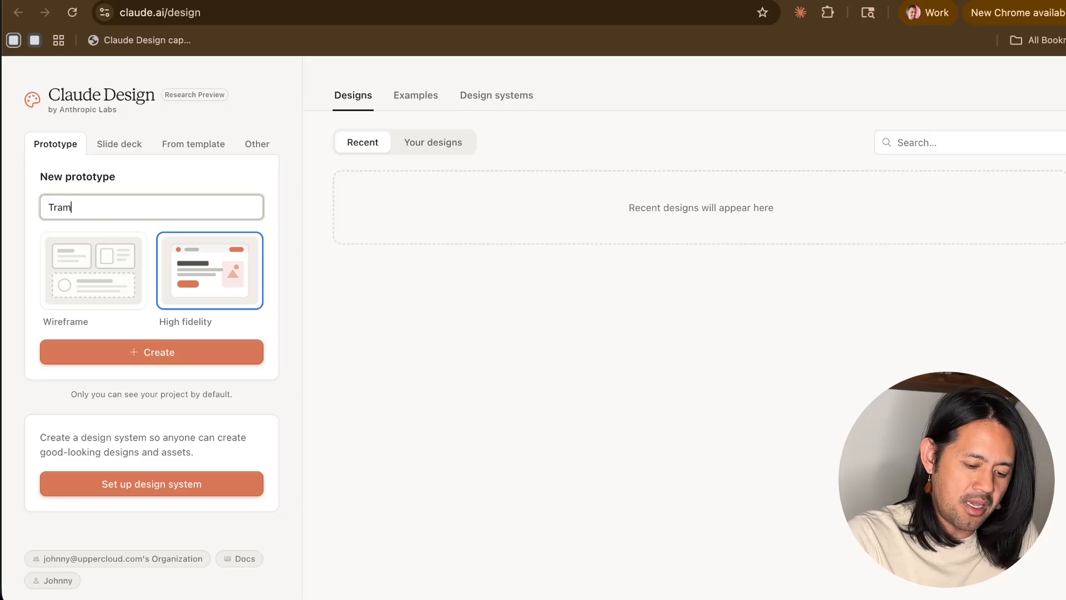
pyautogui.press('BackSpace')
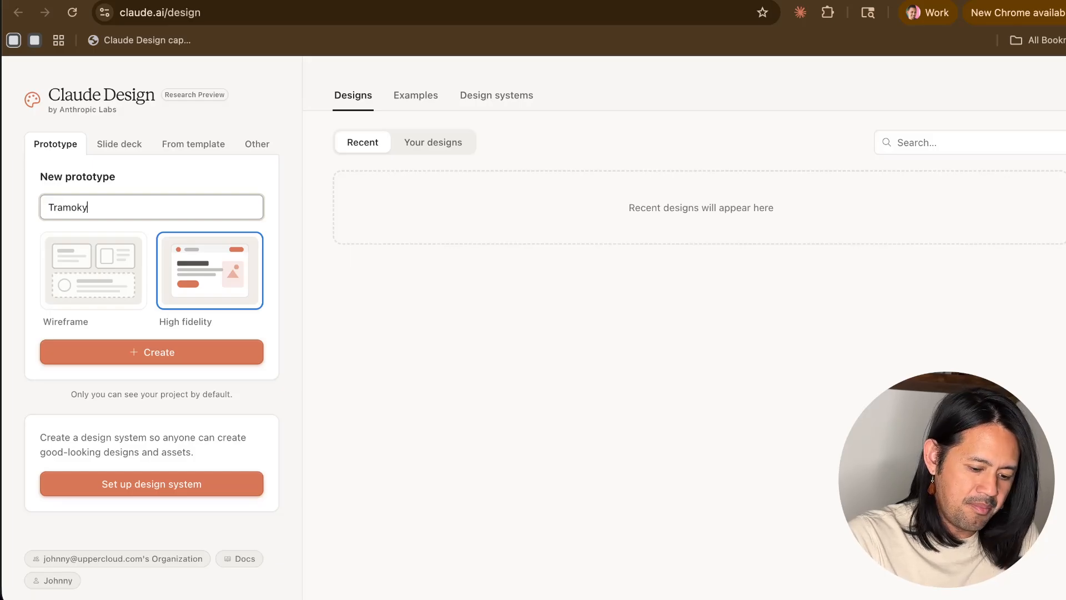
pyautogui.write('o')
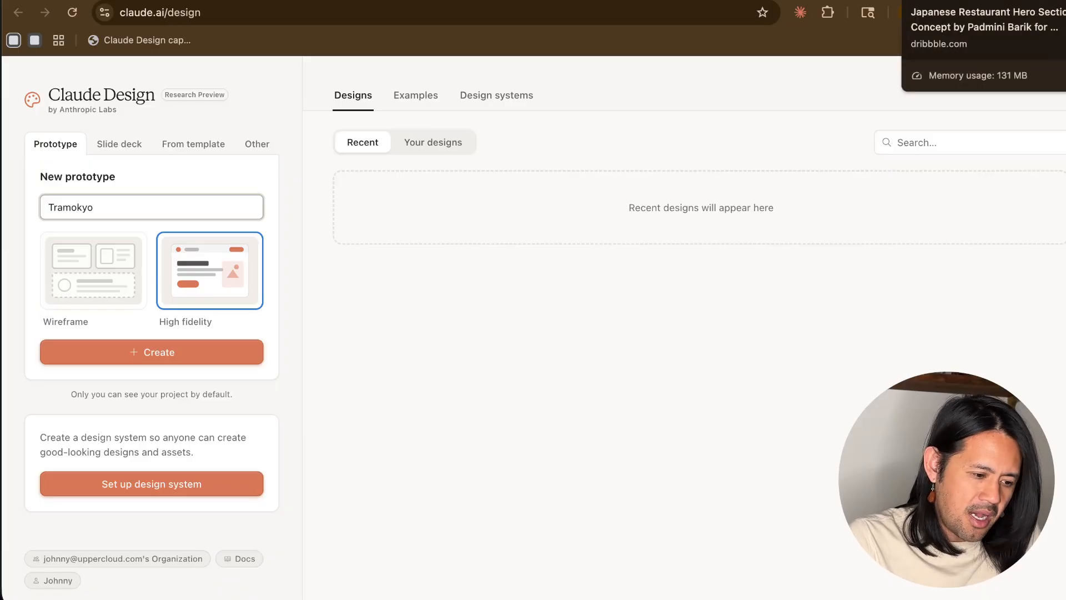
# - Switch to the Dribbble page and examine the Japanese Restaurant Hero Section Concept as a design reference
pyautogui.click(966, 1)
pyautogui.scroll(3, 501, 375)
pyautogui.scroll(-7, 501, 374)
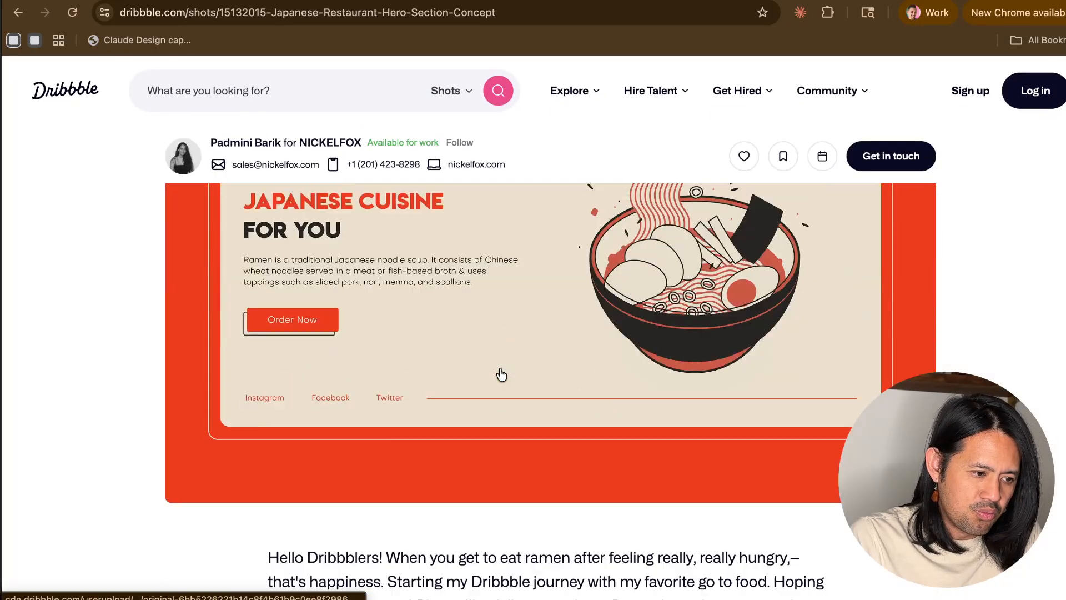
pyautogui.scroll(-5, 501, 374)
pyautogui.scroll(8, 501, 375)
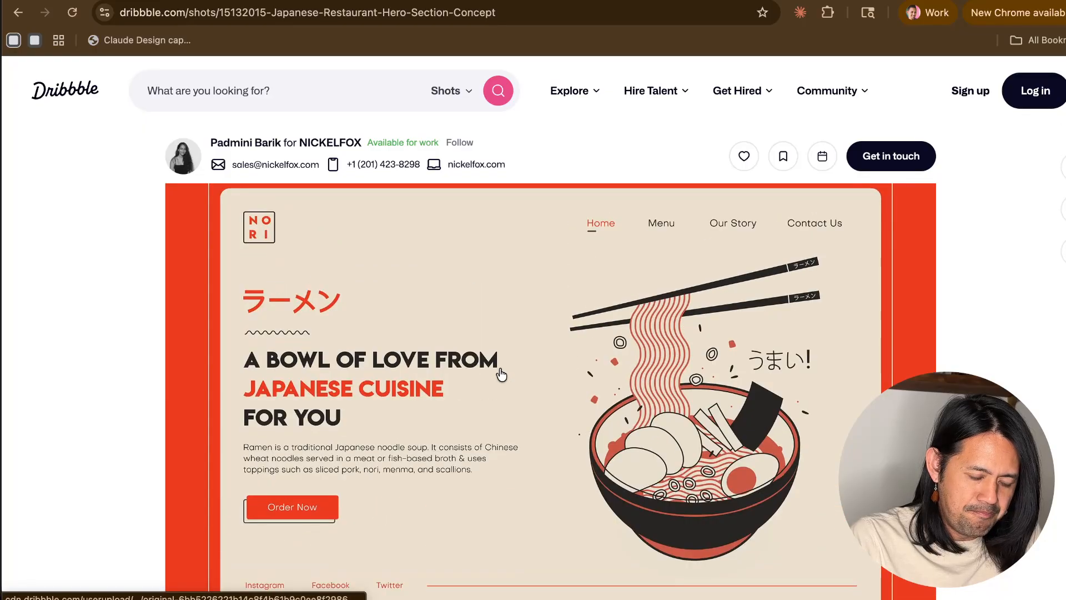
pyautogui.scroll(2, 502, 375)
pyautogui.scroll(-2, 501, 375)
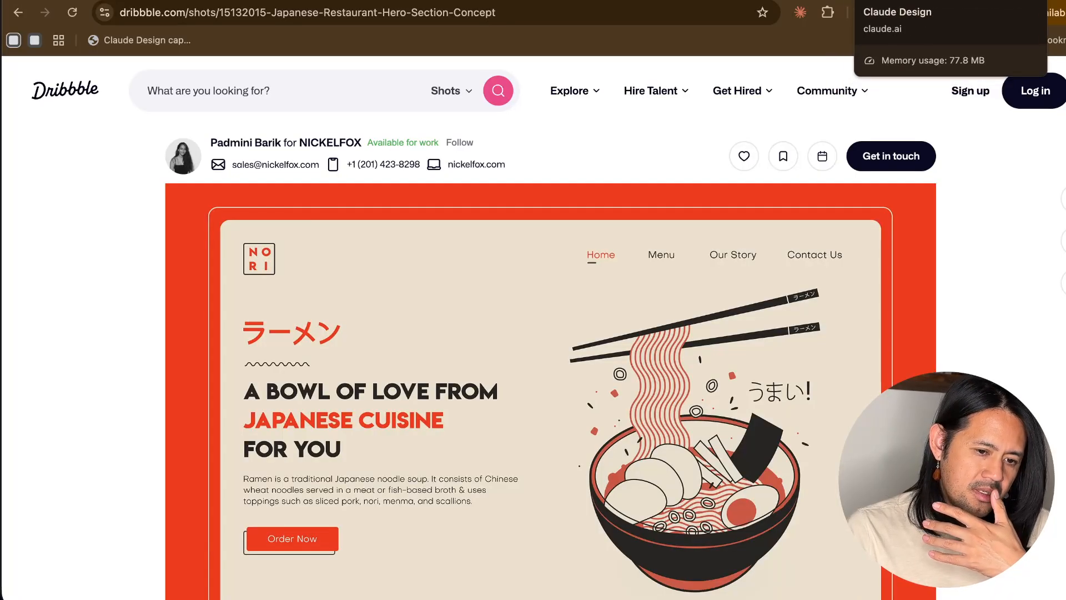
# - Return to Claude Design and create the Tramokyo prototype with the High fidelity option
pyautogui.click(911, 1)
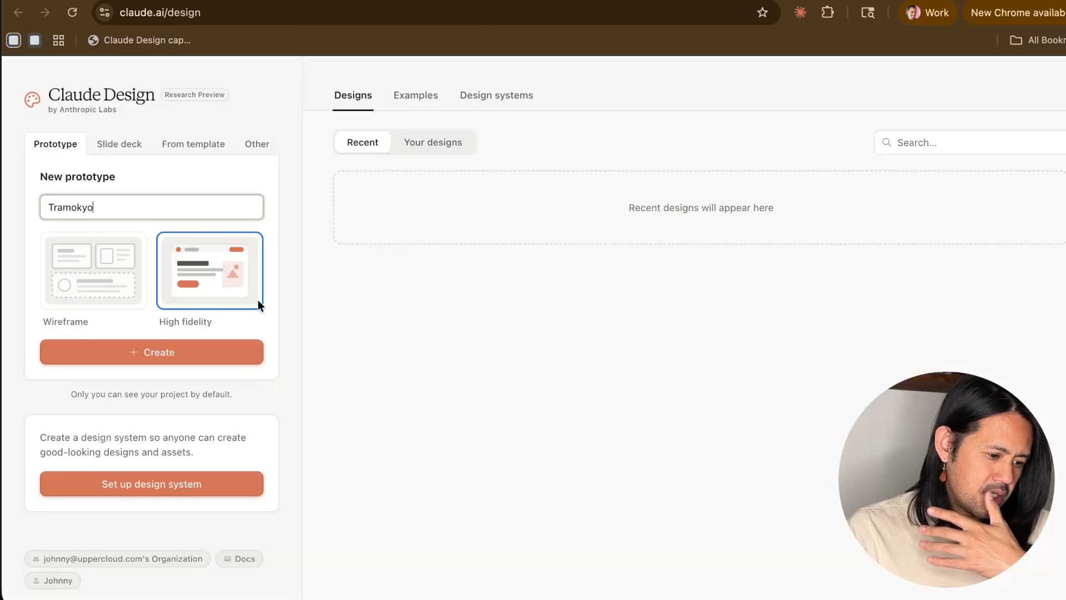
pyautogui.click(192, 350)
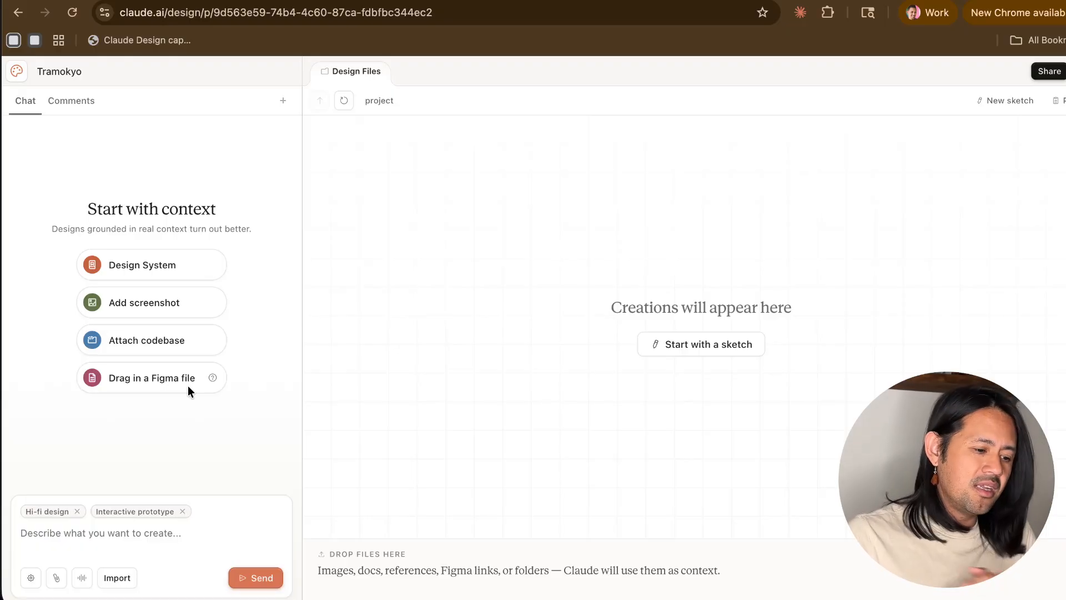
# - Review the chat's import options and examine the Grab web element instructions for the Claude Design capture bookmarklet
pyautogui.click(117, 581)
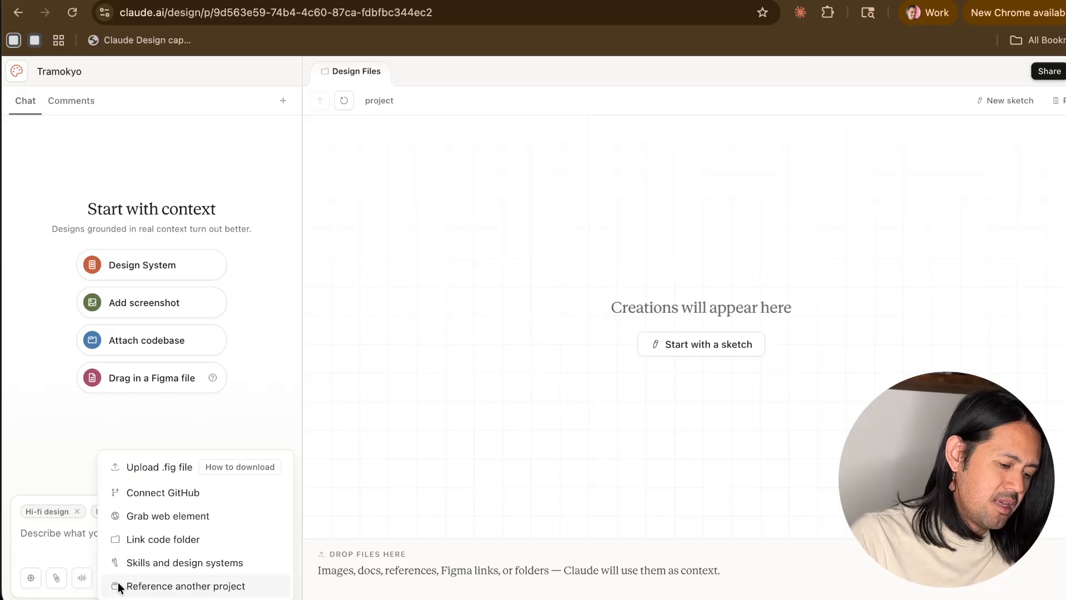
pyautogui.click(54, 539)
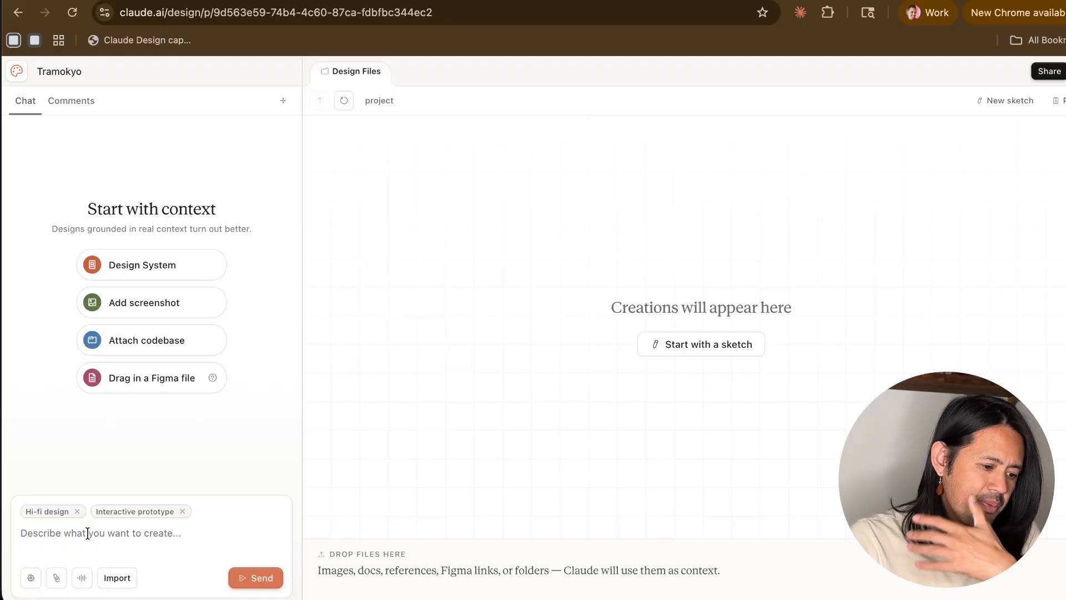
pyautogui.click(117, 578)
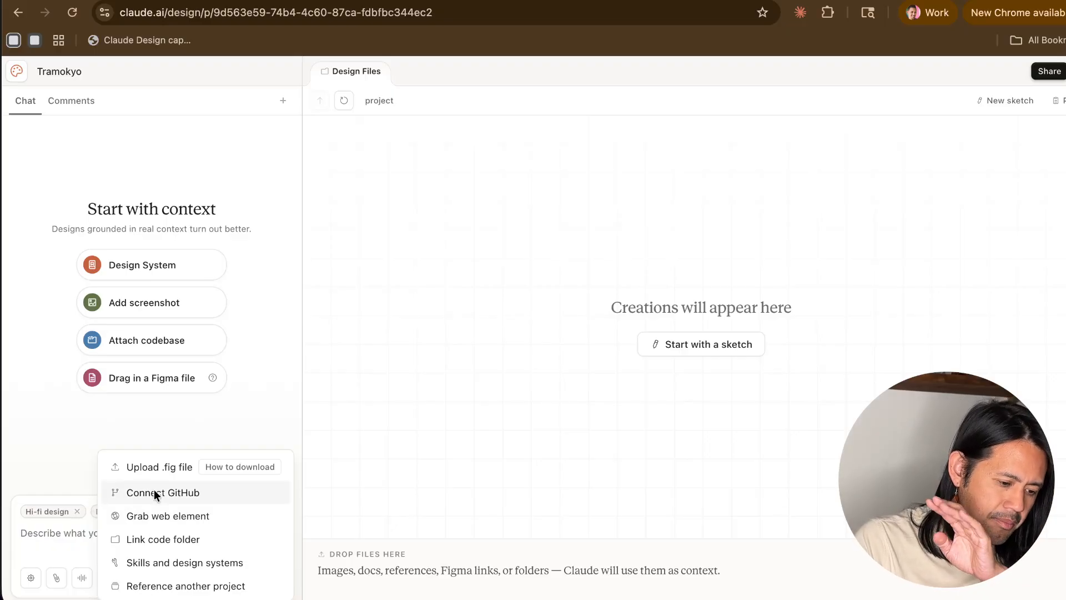
pyautogui.click(158, 517)
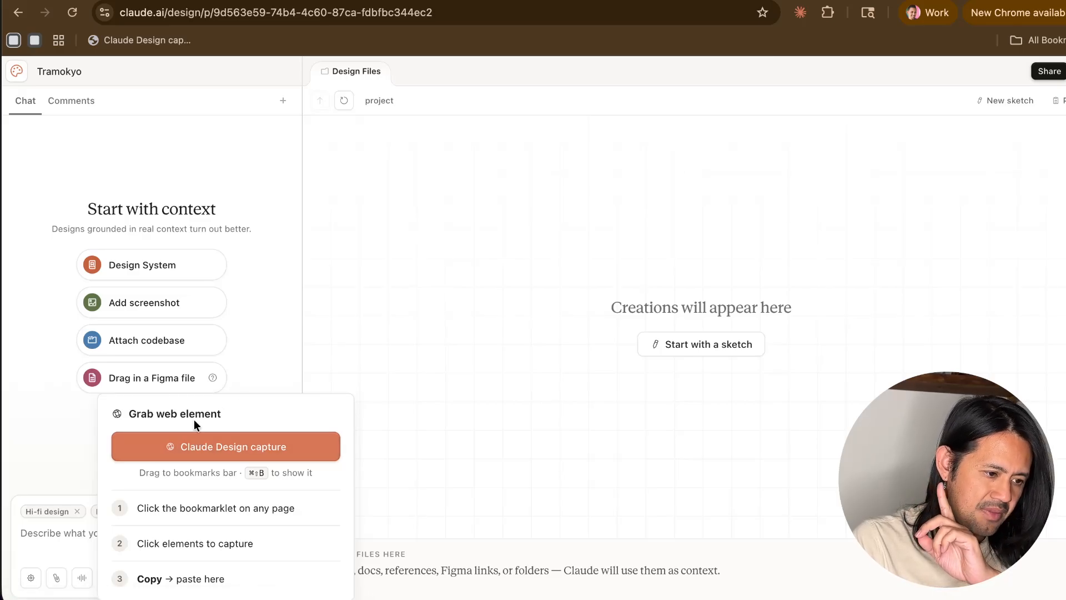
pyautogui.moveTo(198, 451)
pyautogui.mouseDown()
pyautogui.moveTo(202, 47)
pyautogui.moveTo(187, 44)
pyautogui.moveTo(188, 478)
pyautogui.mouseUp()
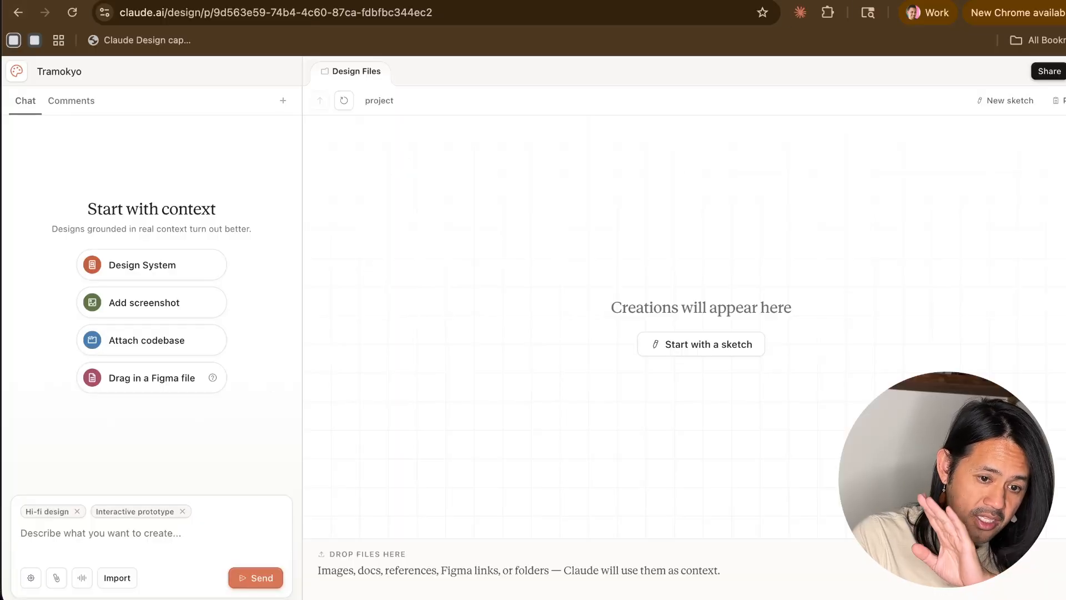
# - Capture the Japanese restaurant hero image from the Dribbble page with the Claude Design bookmarklet and add it to the Tramokyo chat
pyautogui.click(261, 0)
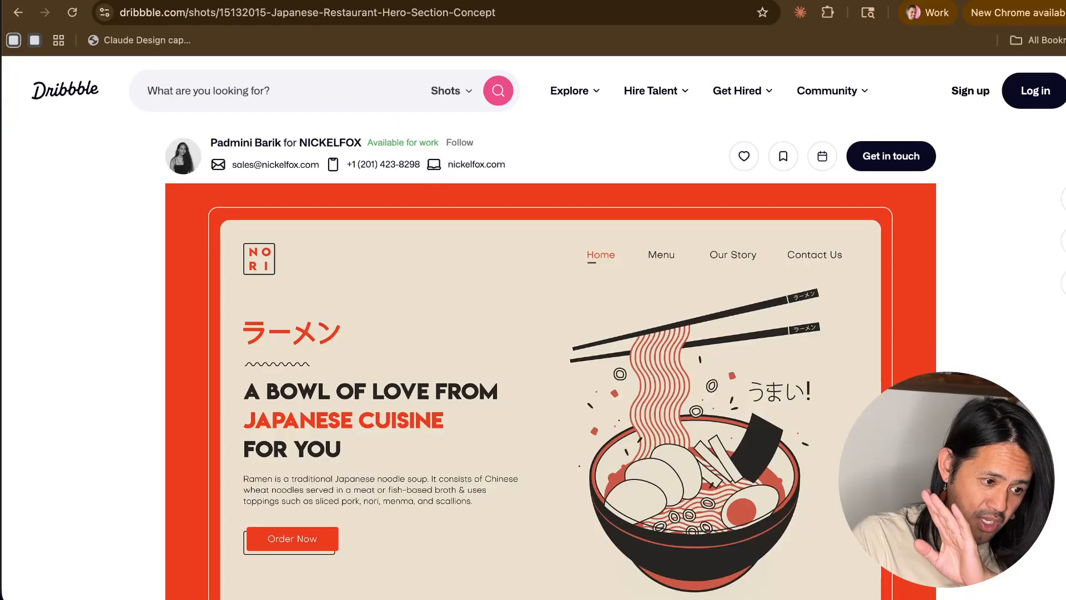
pyautogui.click(120, 40)
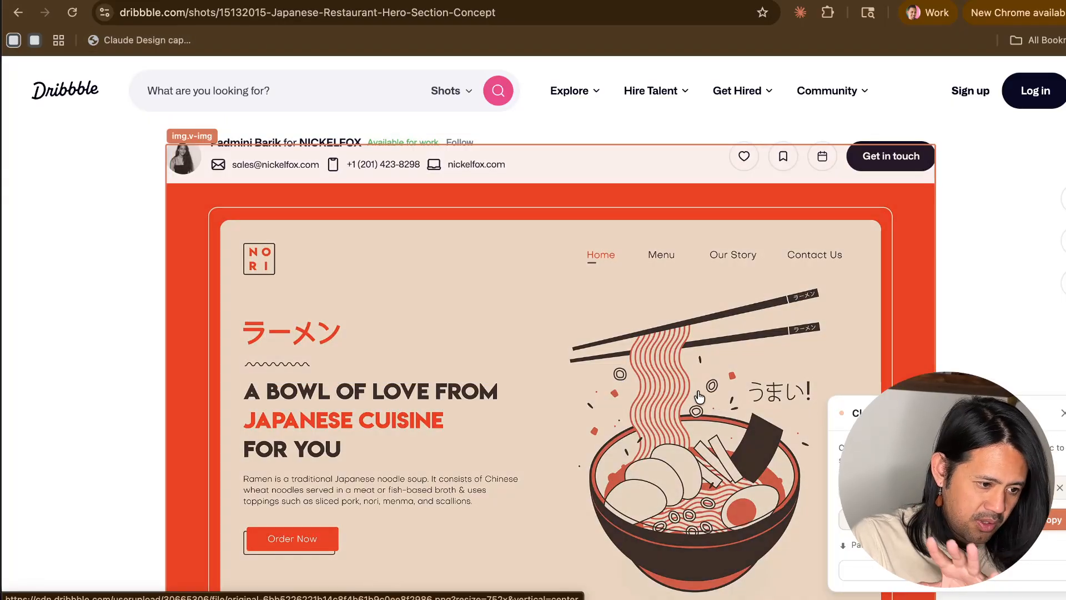
pyautogui.click(547, 462)
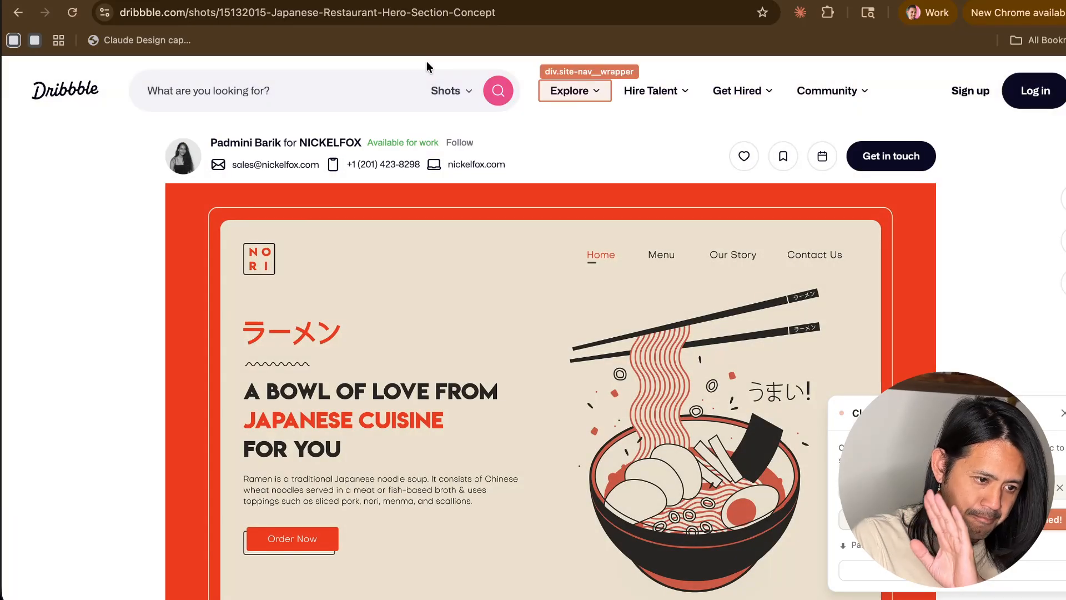
pyautogui.click(577, 1)
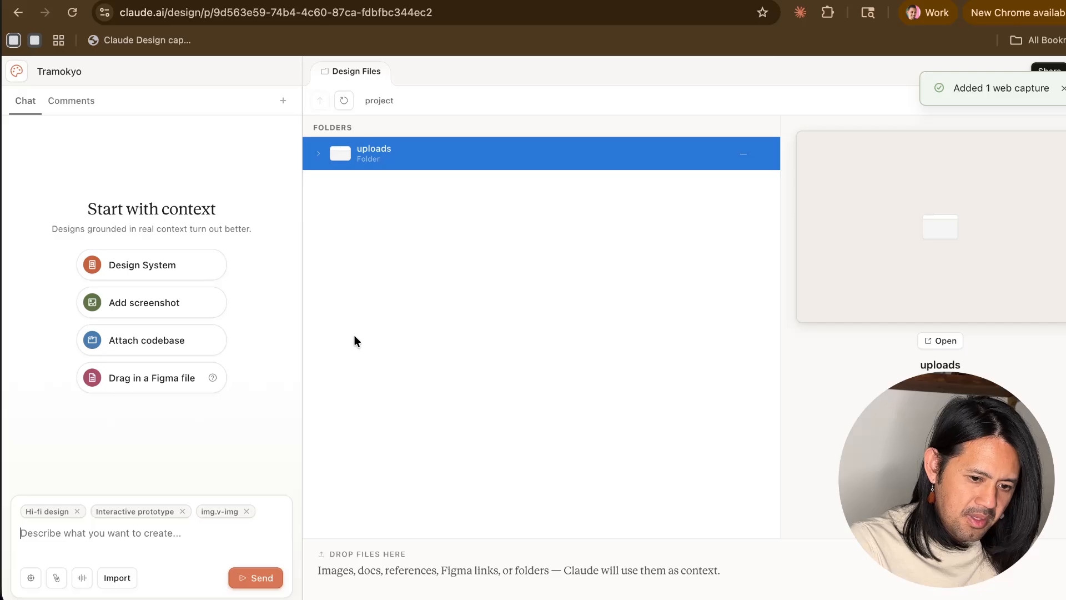
# - Open the web-capture JSON file in the uploads folder and examine the captured element's data
pyautogui.click(319, 154)
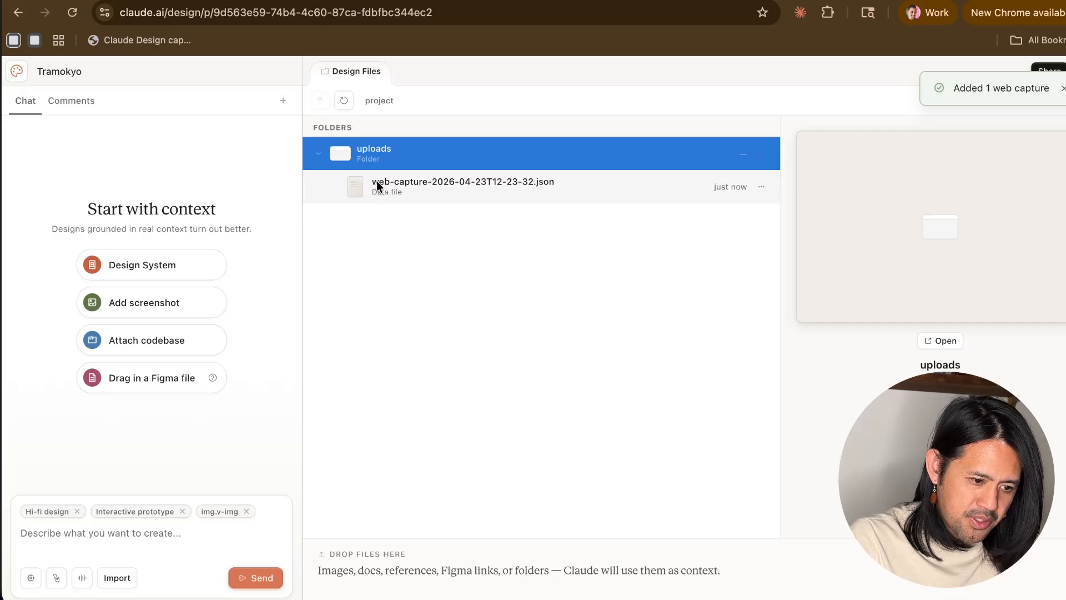
pyautogui.click(390, 193)
pyautogui.doubleClick(408, 195)
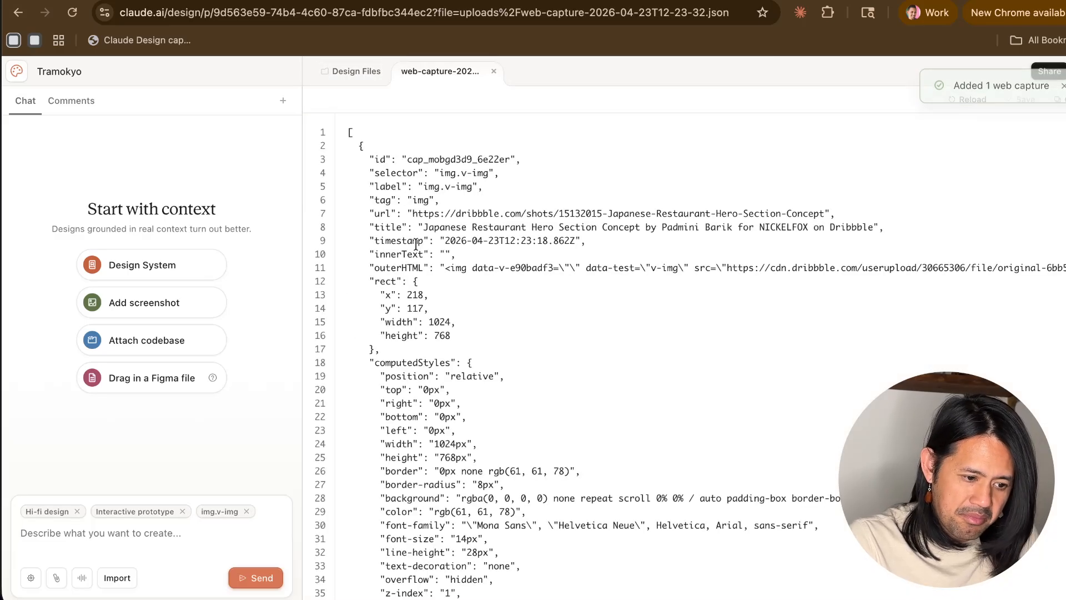
pyautogui.scroll(-5, 416, 245)
pyautogui.scroll(5, 416, 245)
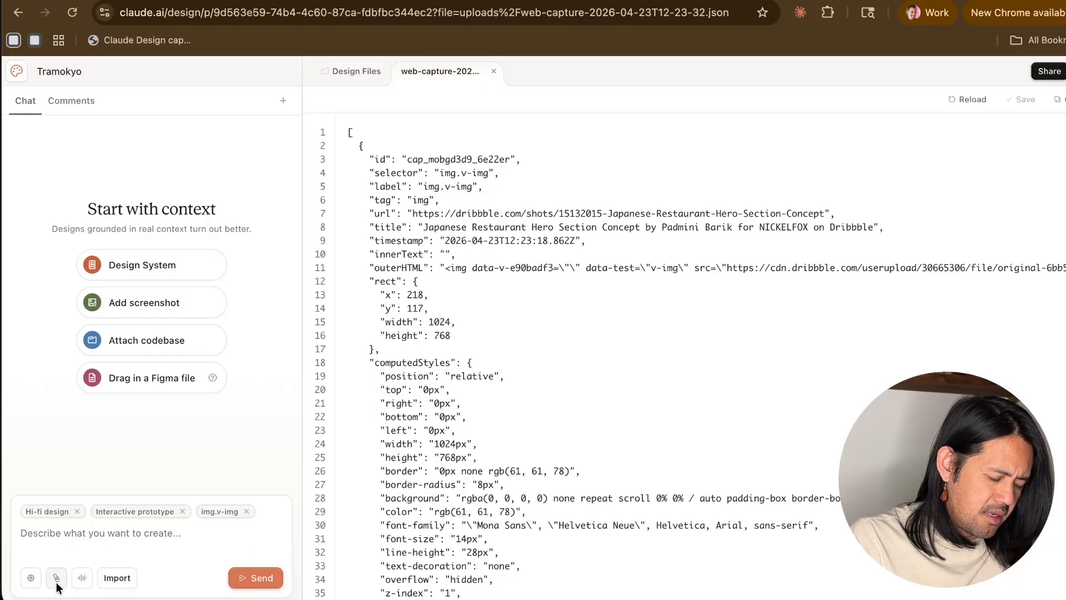
# - Dictate and send the prompt "I want to create a website for my friends for a small campout that has basic information and location and then registration"
pyautogui.click(32, 582)
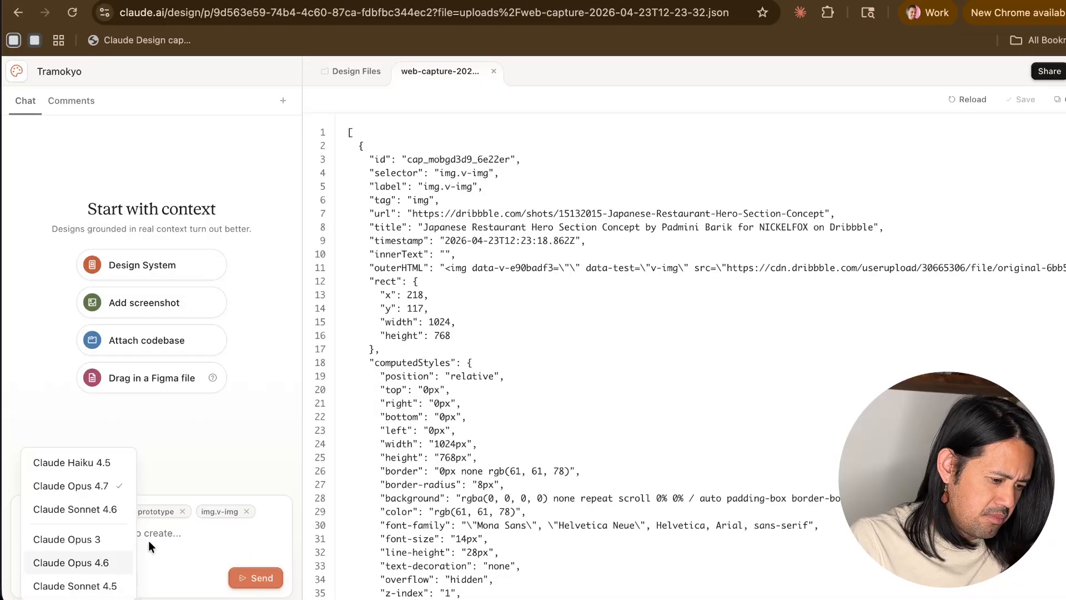
pyautogui.click(168, 544)
pyautogui.click(82, 578)
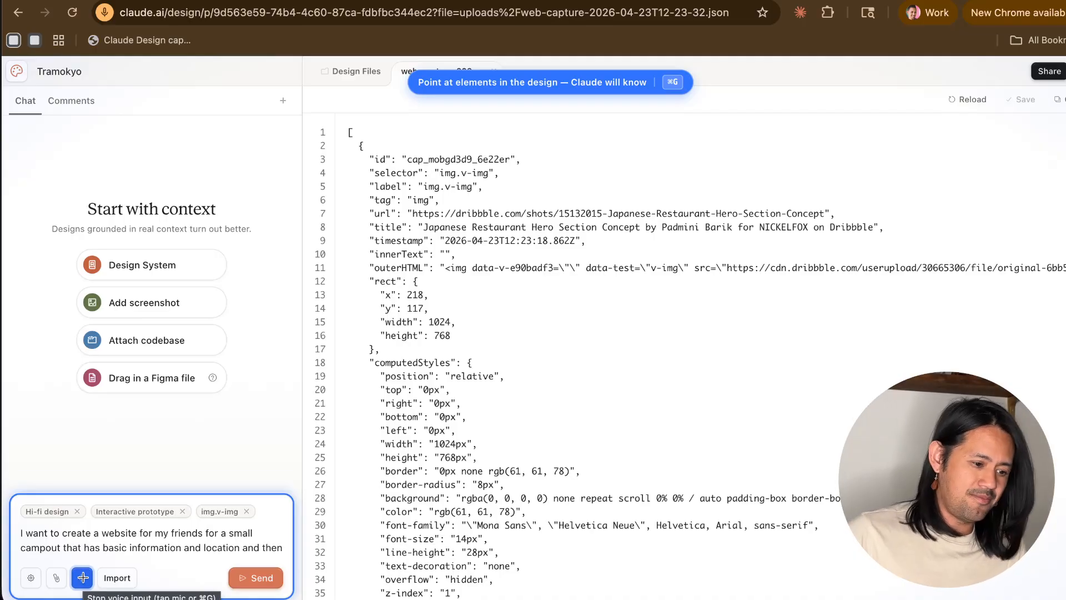
pyautogui.click(254, 578)
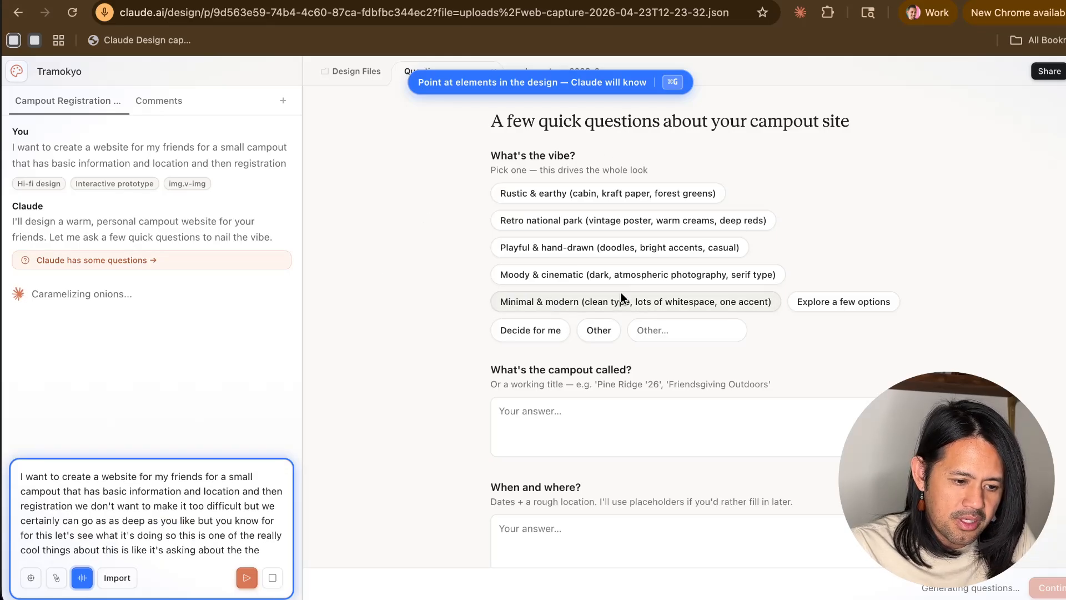
# - Stop the voice input and clear all dictated text from the chat prompt
pyautogui.scroll(-4, 430, 366)
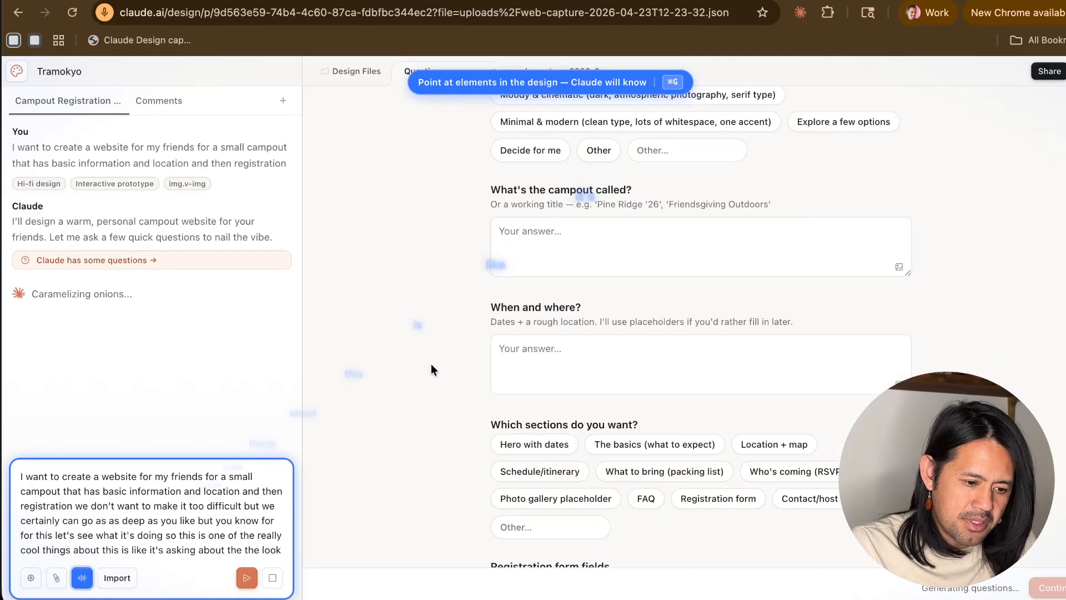
pyautogui.scroll(4, 430, 366)
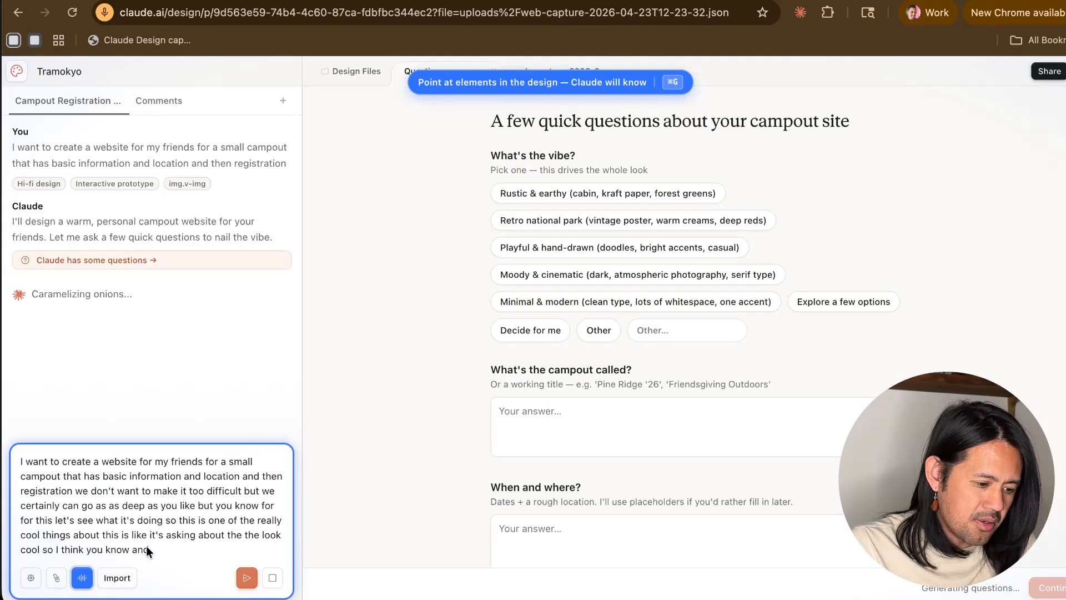
pyautogui.click(82, 577)
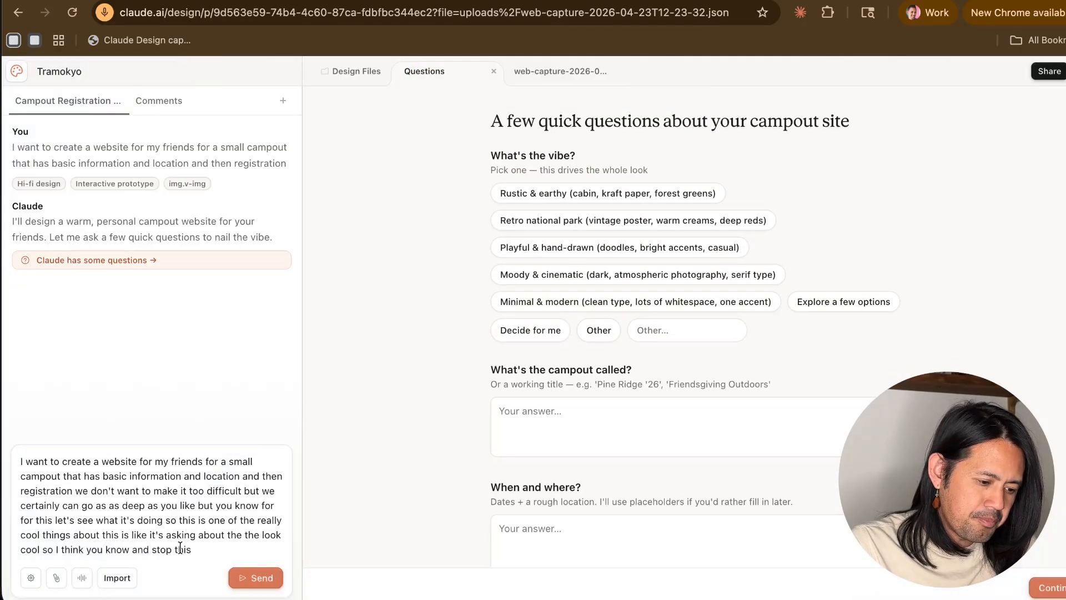
pyautogui.doubleClick(184, 549)
pyautogui.press('super+a')
pyautogui.press('BackSpace')
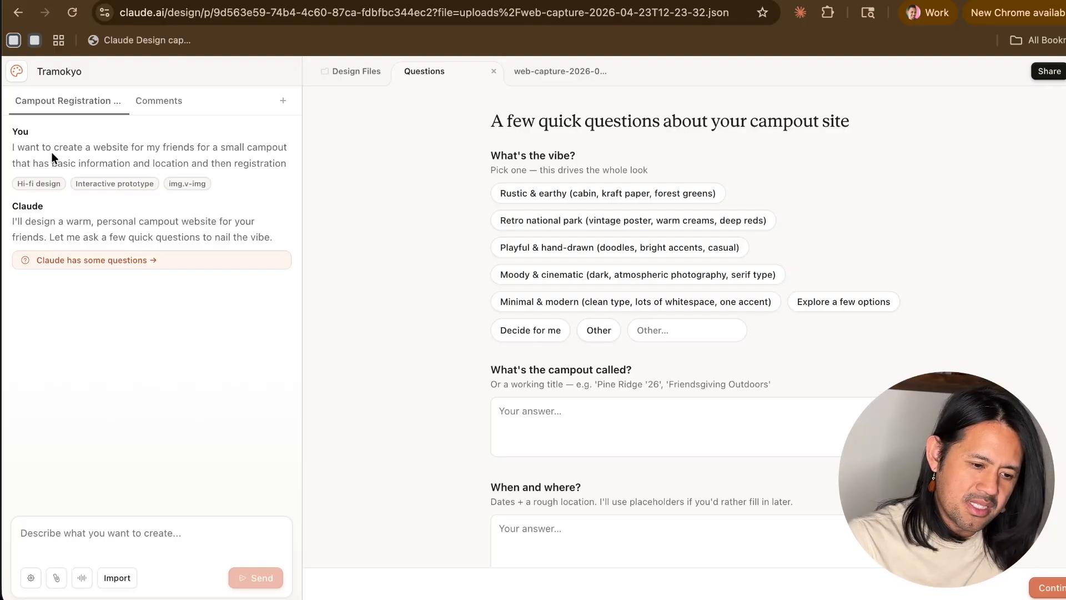
# - Read through Claude's campout site questions, from the vibe options down to the live tweak question
pyautogui.scroll(-2, 578, 228)
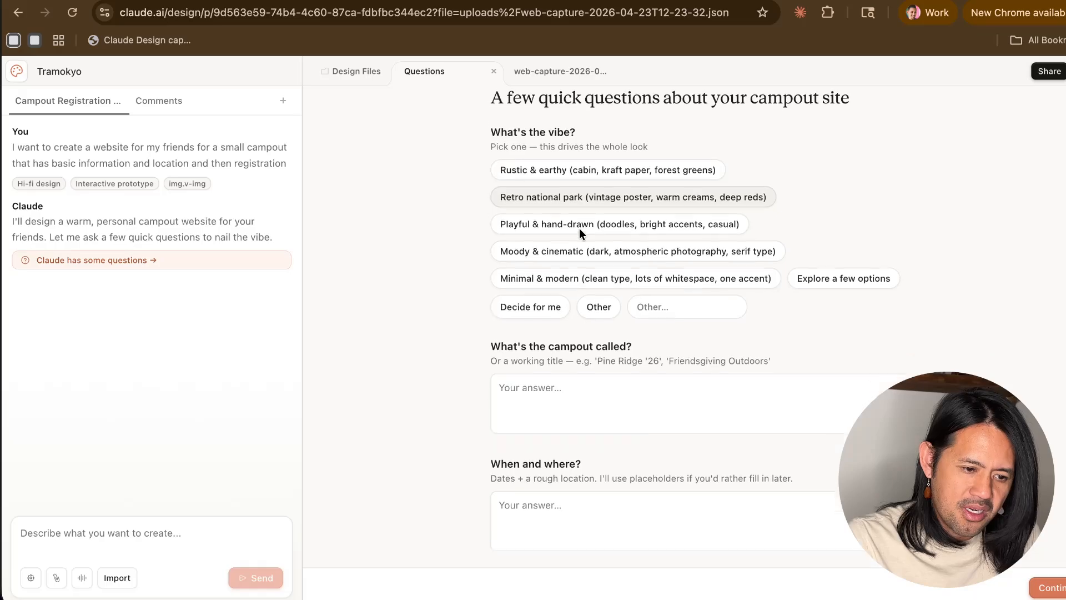
pyautogui.scroll(-5, 578, 228)
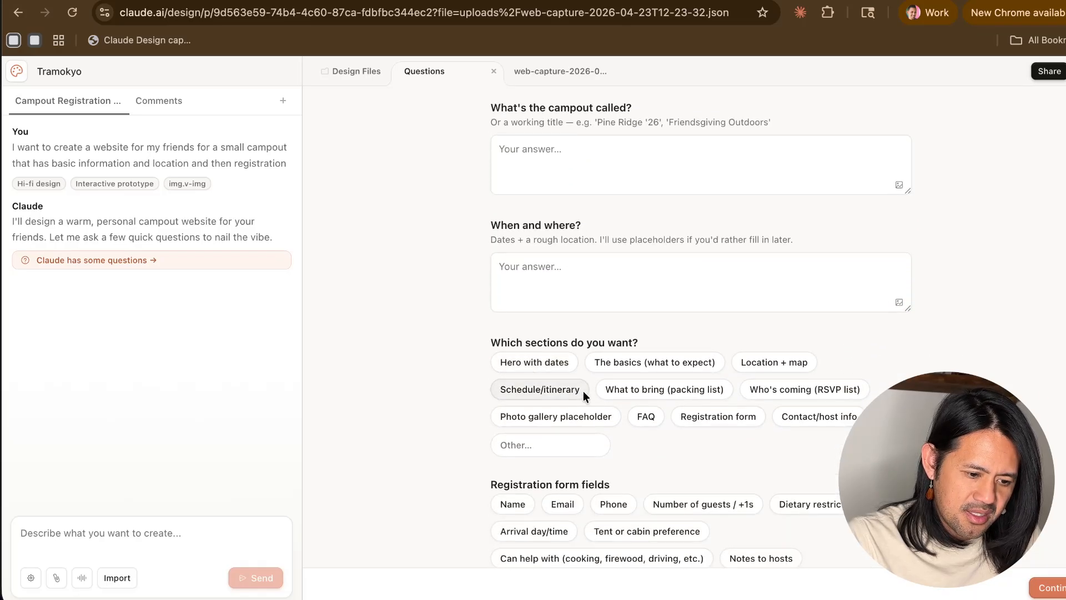
pyautogui.scroll(1, 583, 391)
pyautogui.scroll(-7, 583, 391)
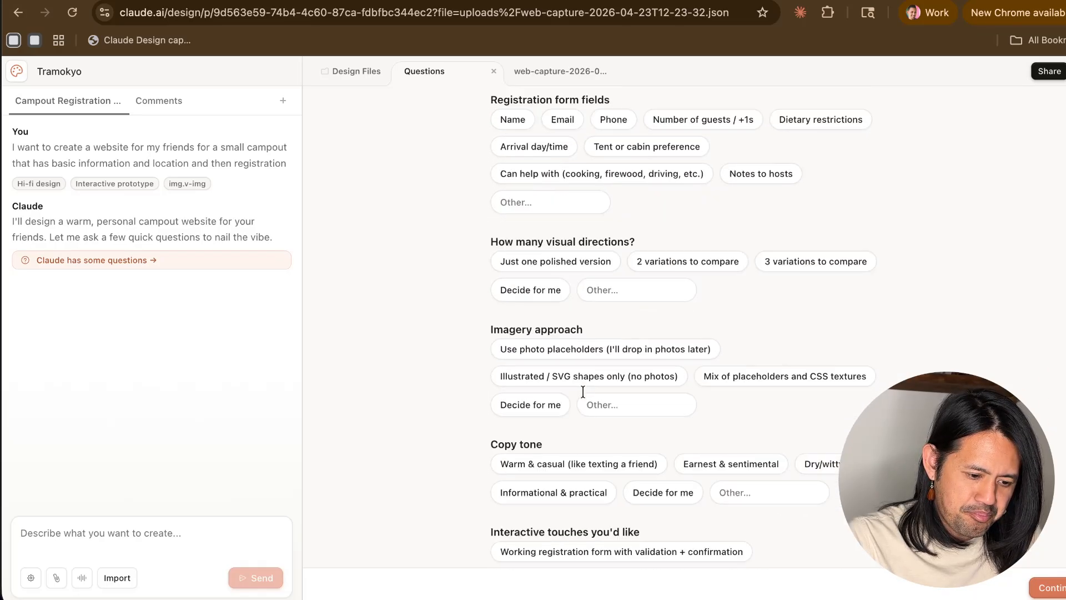
pyautogui.scroll(-2, 582, 391)
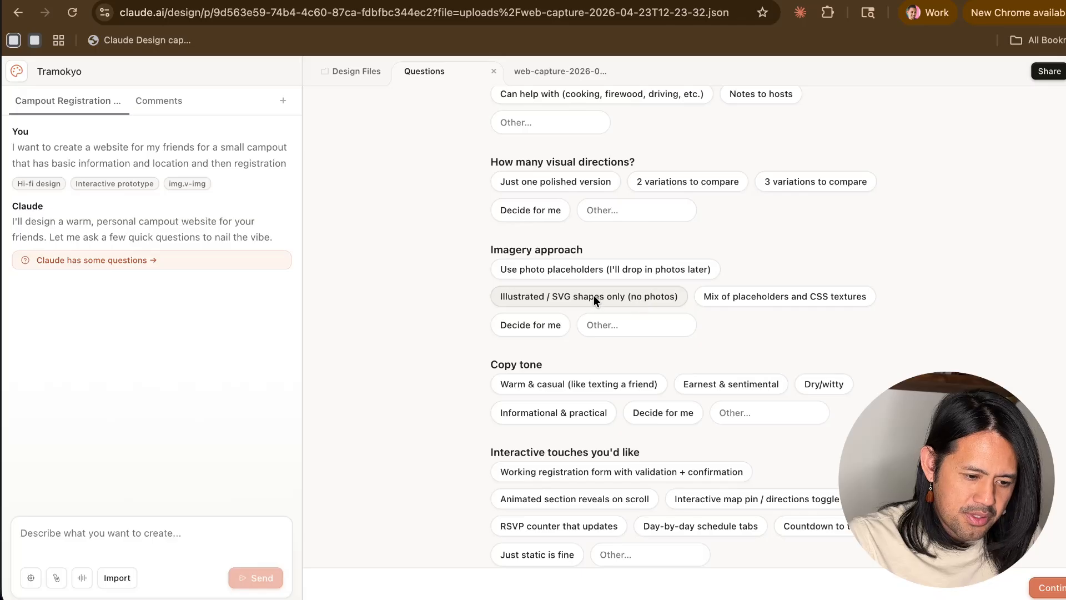
pyautogui.scroll(-4, 718, 366)
pyautogui.scroll(-1, 717, 368)
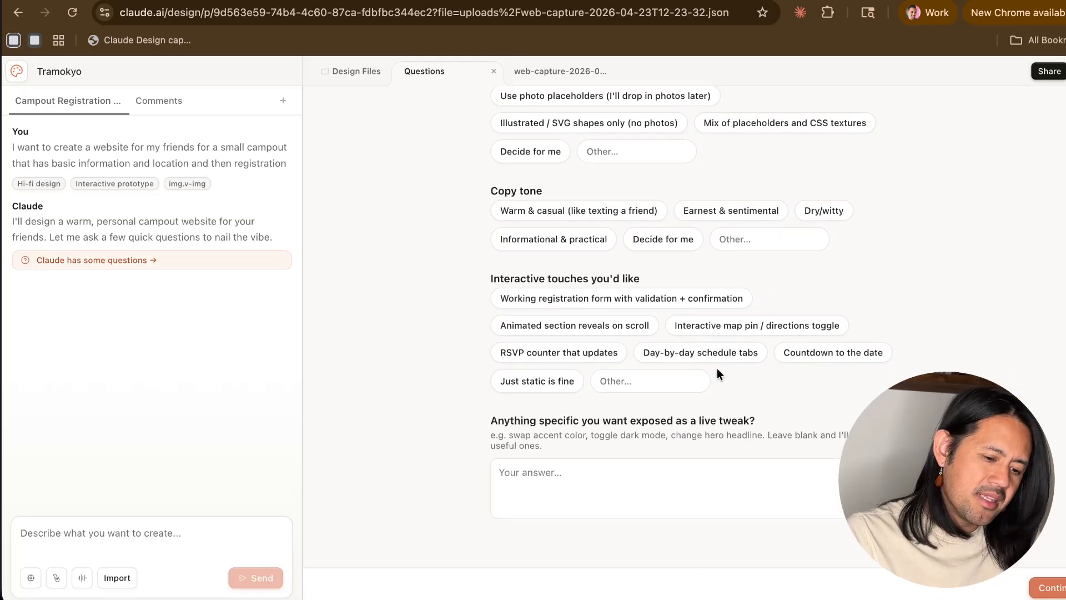
pyautogui.click(641, 493)
pyautogui.scroll(10, 641, 493)
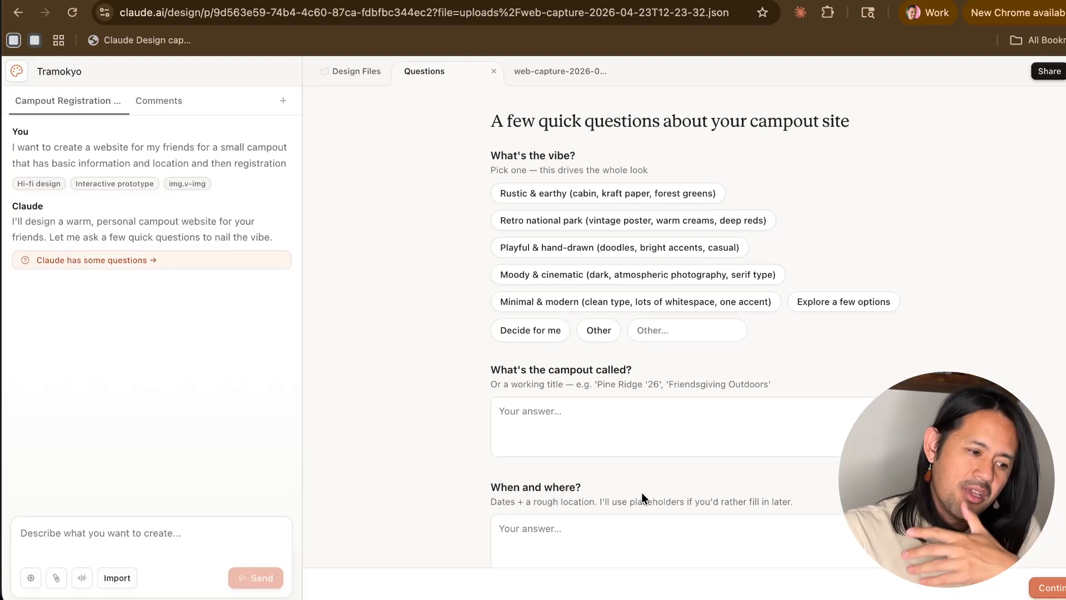
pyautogui.click(198, 530)
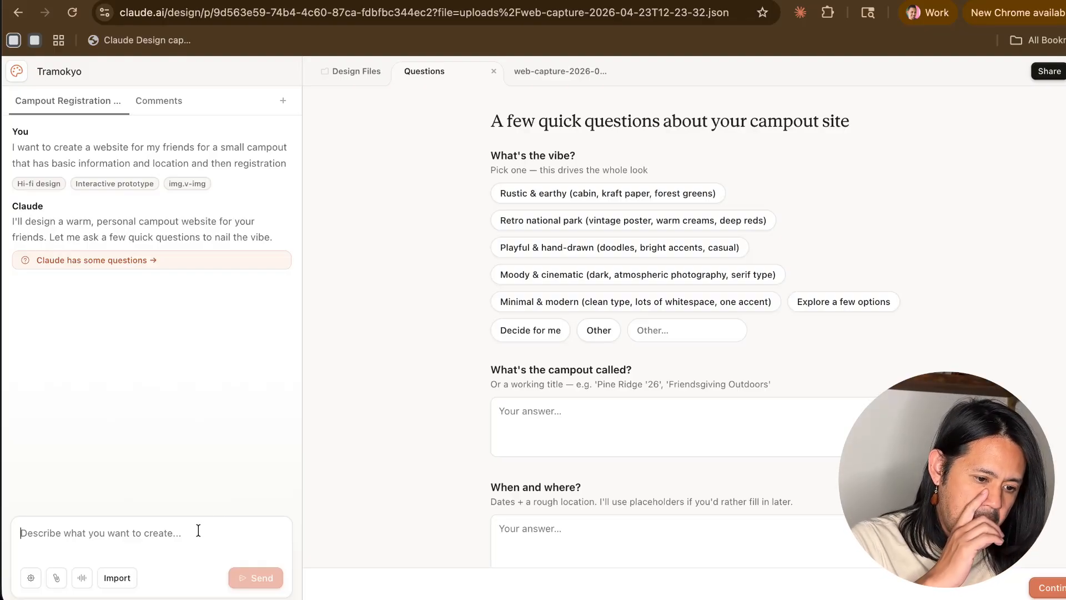
# - Choose the Retro national park vibe and enter "Tramokyo" as the campout's name
pyautogui.click(546, 420)
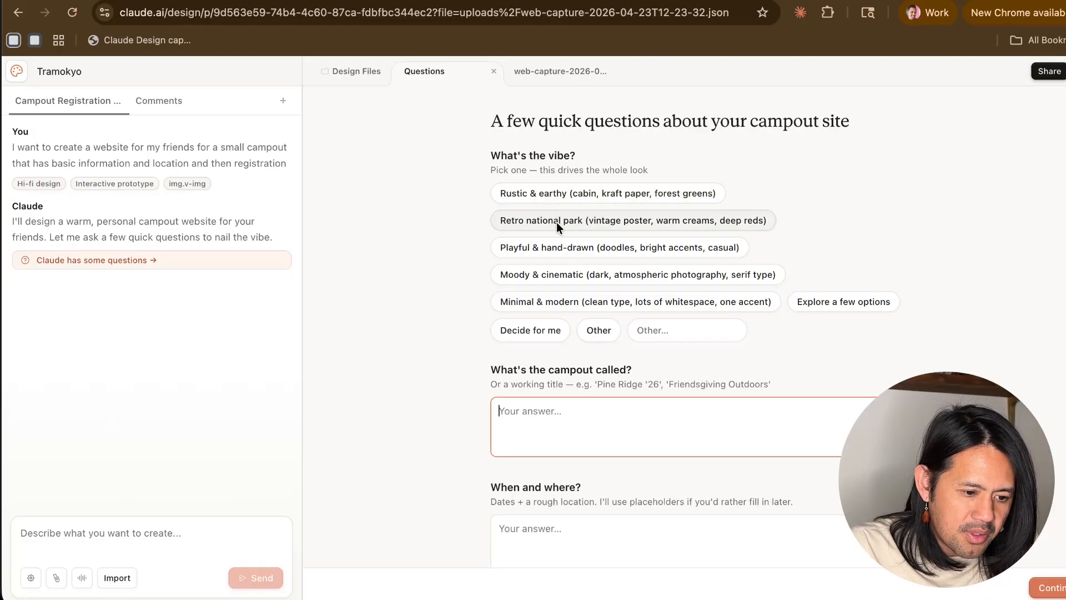
pyautogui.click(615, 224)
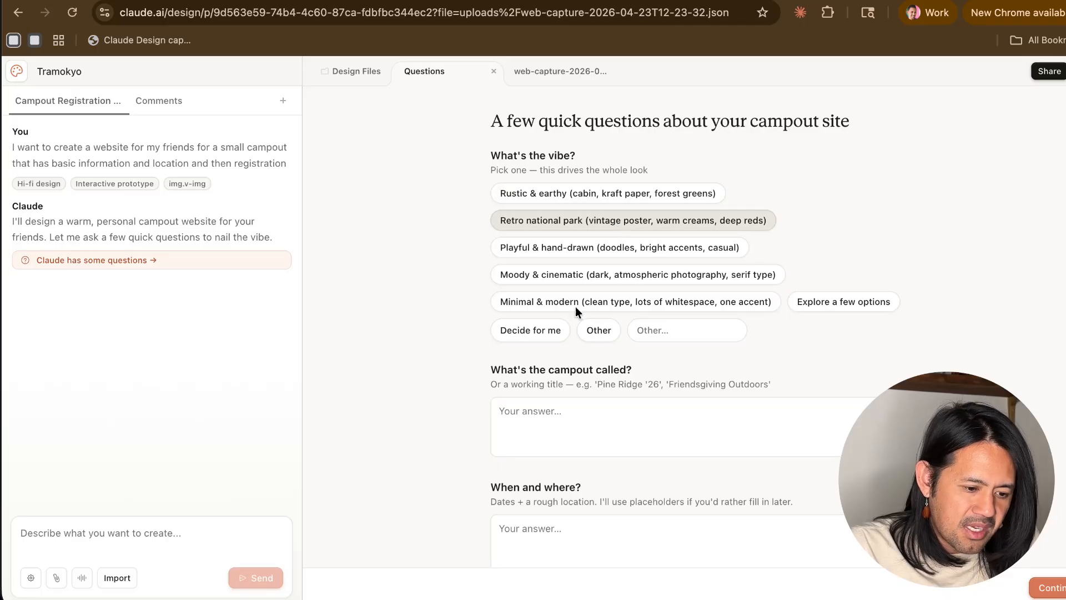
pyautogui.click(545, 420)
pyautogui.write('Tramokyo')
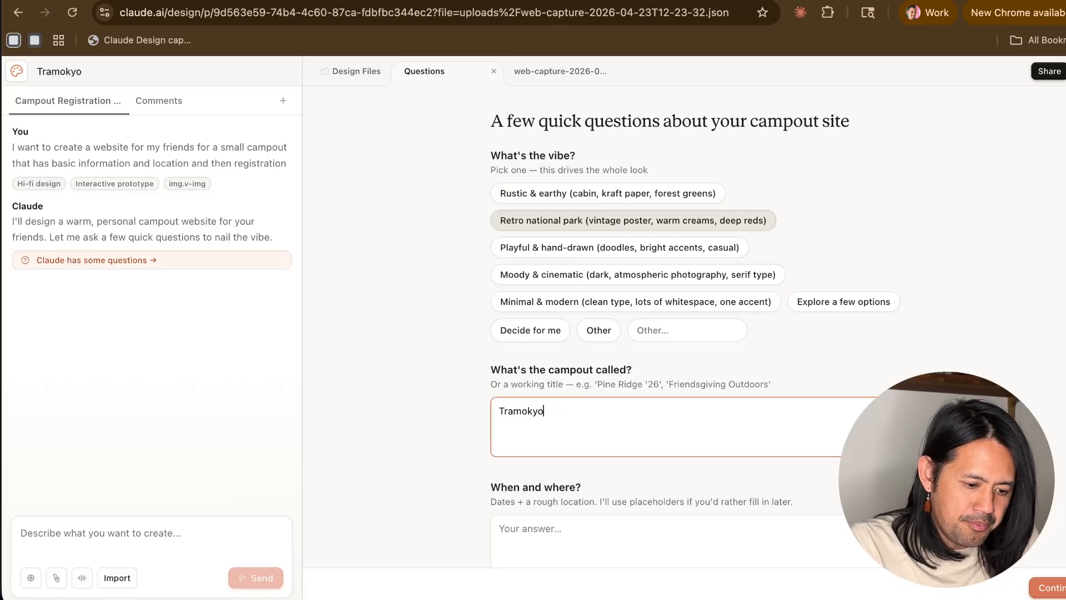
# - Answer the When and where question with "Joshua Tree, October 2026"
pyautogui.scroll(-2, 583, 391)
pyautogui.click(575, 425)
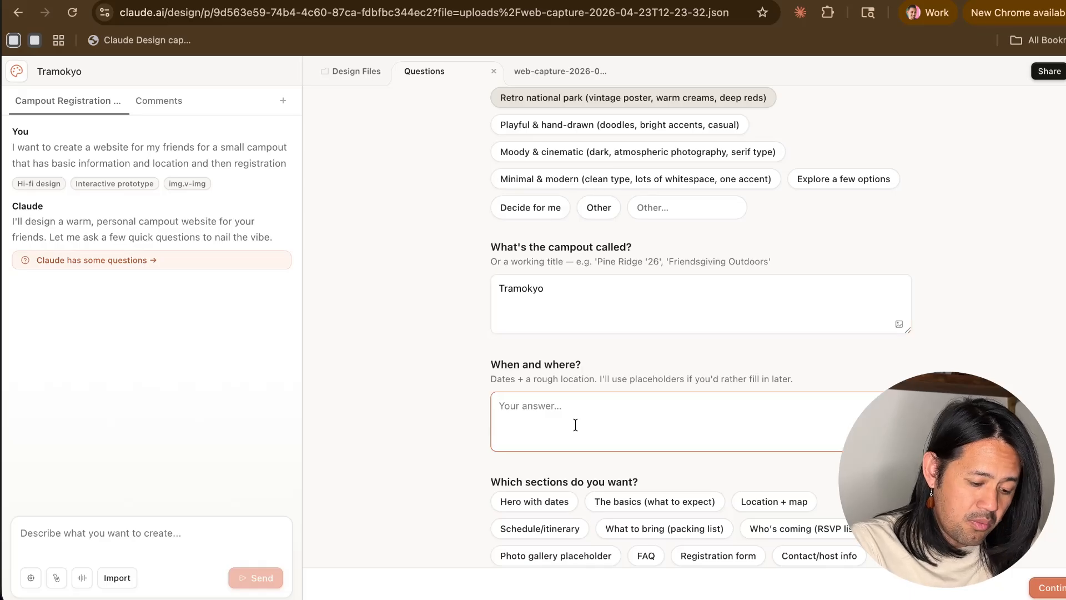
pyautogui.write('Joshua ')
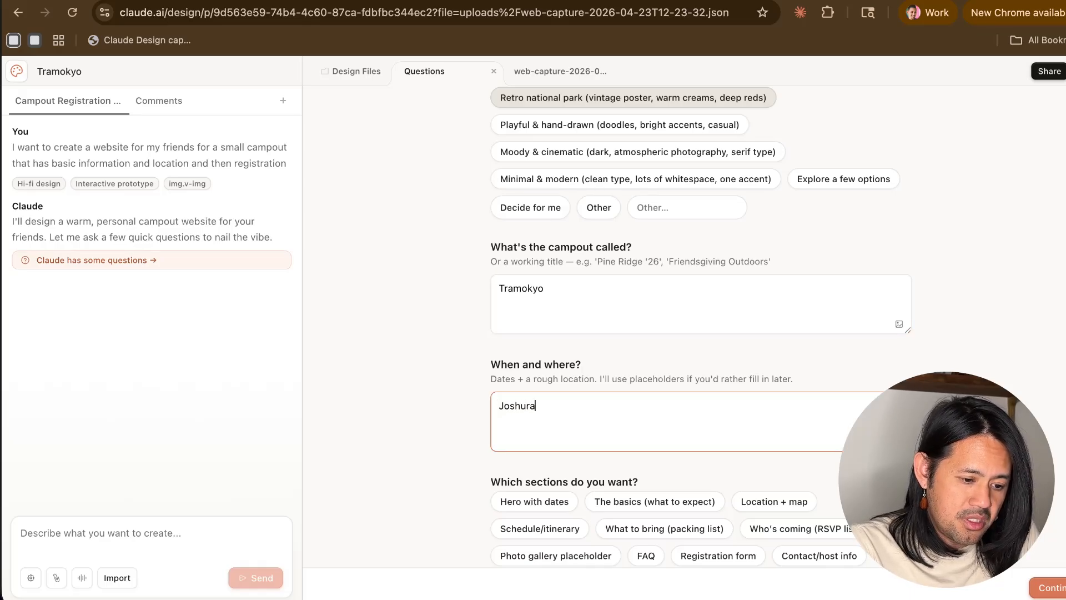
pyautogui.write('Tree, October')
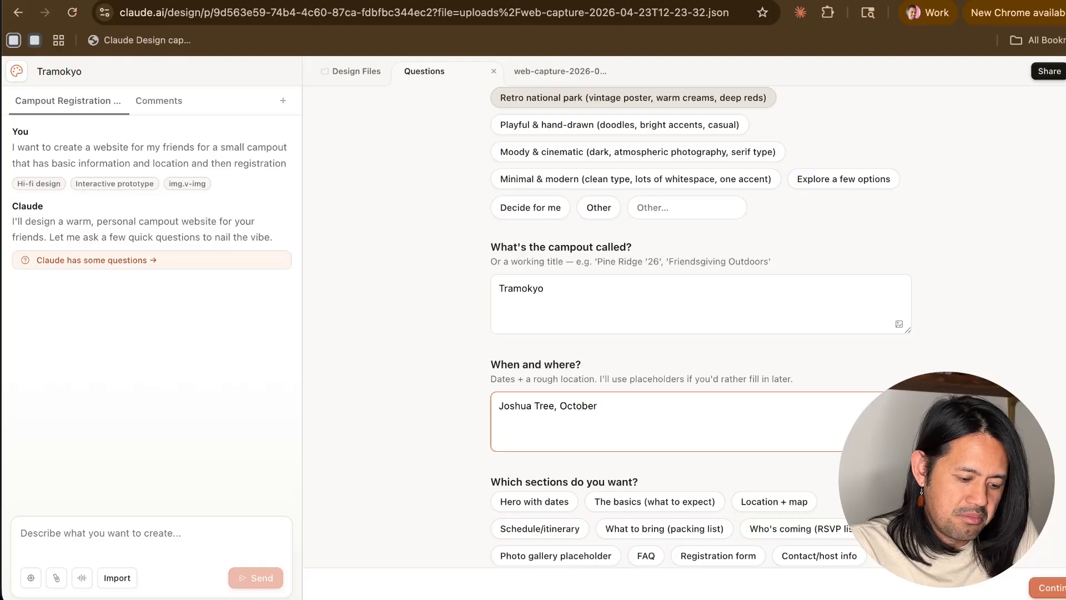
pyautogui.write(' 2026')
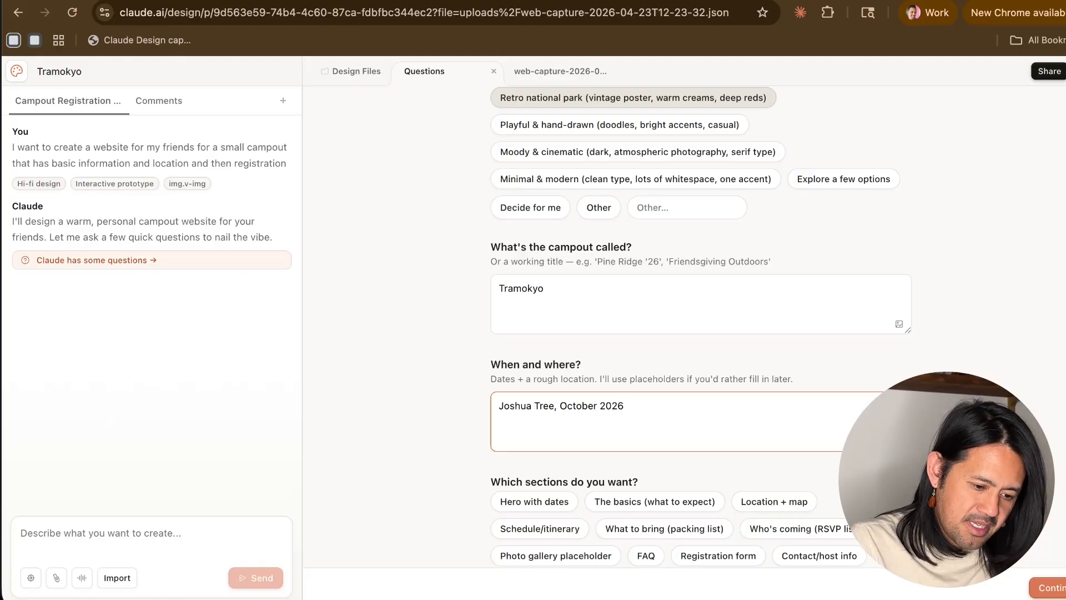
# - Select the site sections Hero with dates, The basics, Location + map and Registration form
pyautogui.scroll(-3, 611, 335)
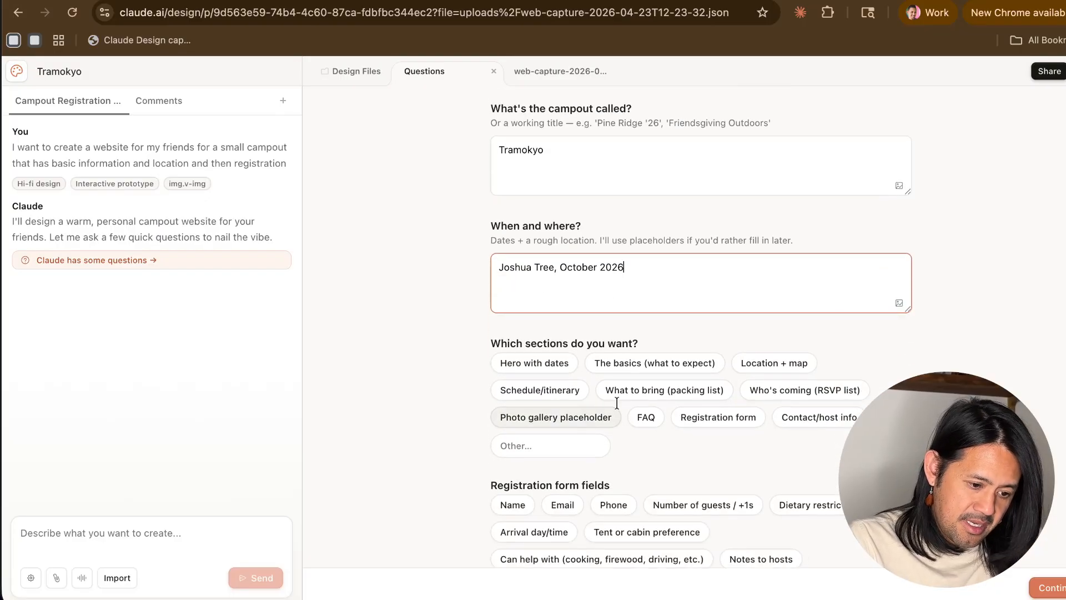
pyautogui.click(524, 361)
pyautogui.click(633, 364)
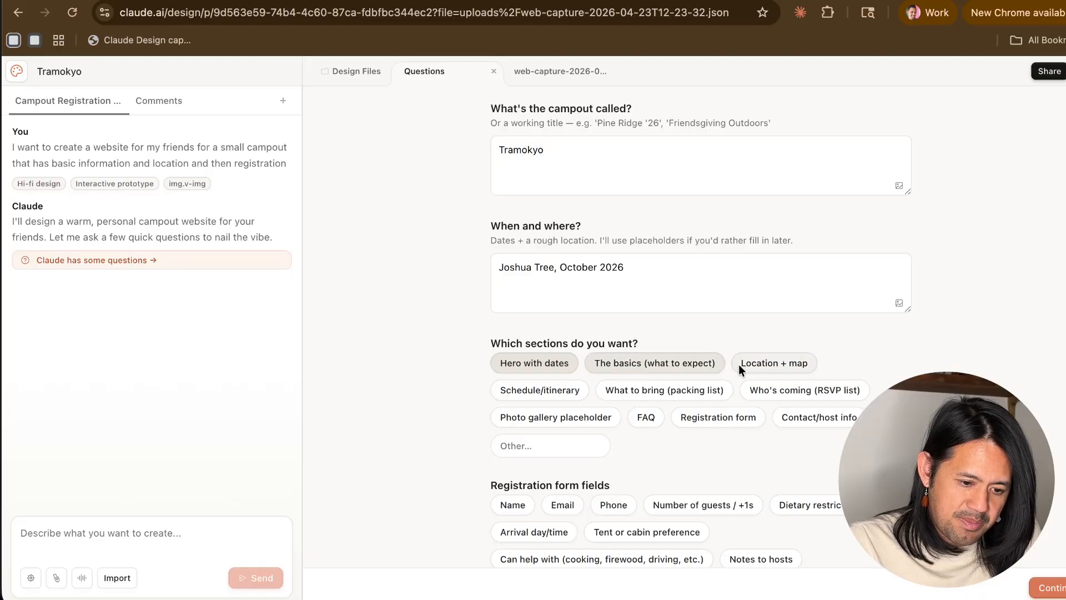
pyautogui.click(708, 416)
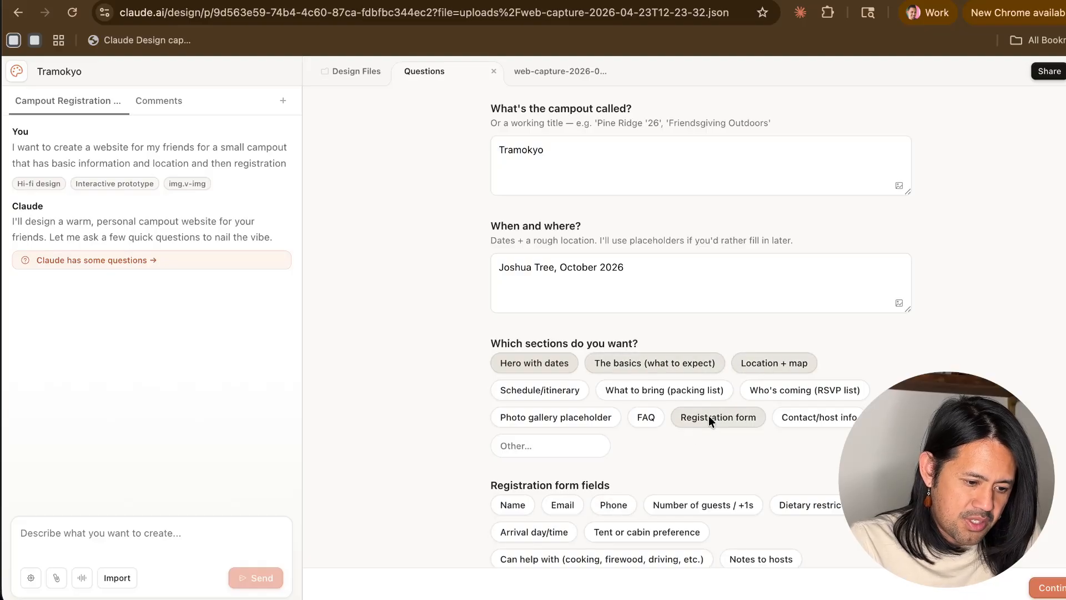
# - Select Name, Email and Number of guests / +1s as the registration form fields
pyautogui.scroll(-5, 708, 416)
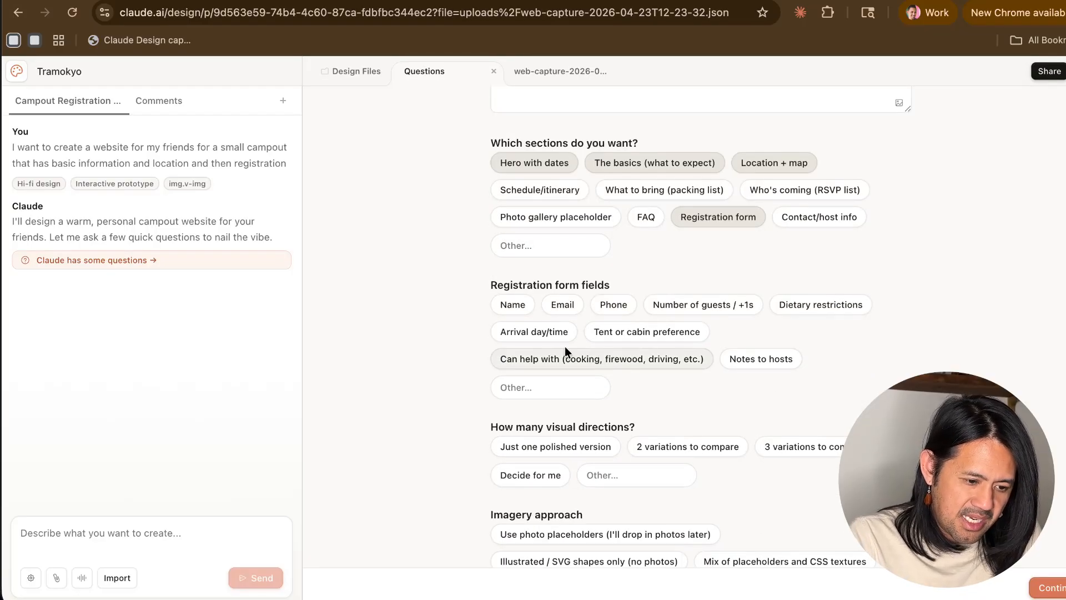
pyautogui.click(506, 304)
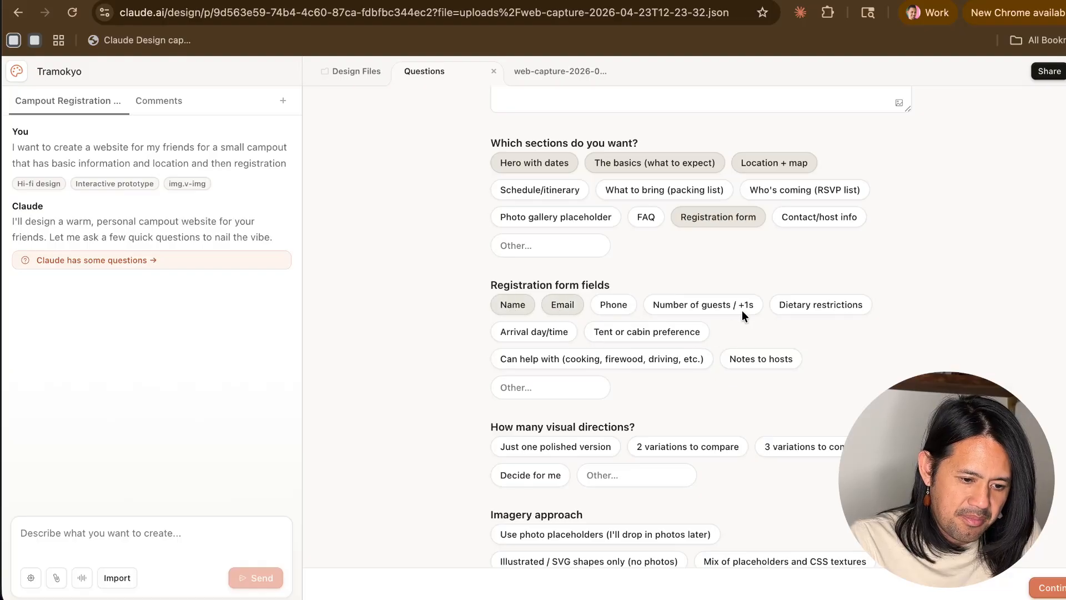
pyautogui.click(725, 304)
pyautogui.scroll(-2, 598, 383)
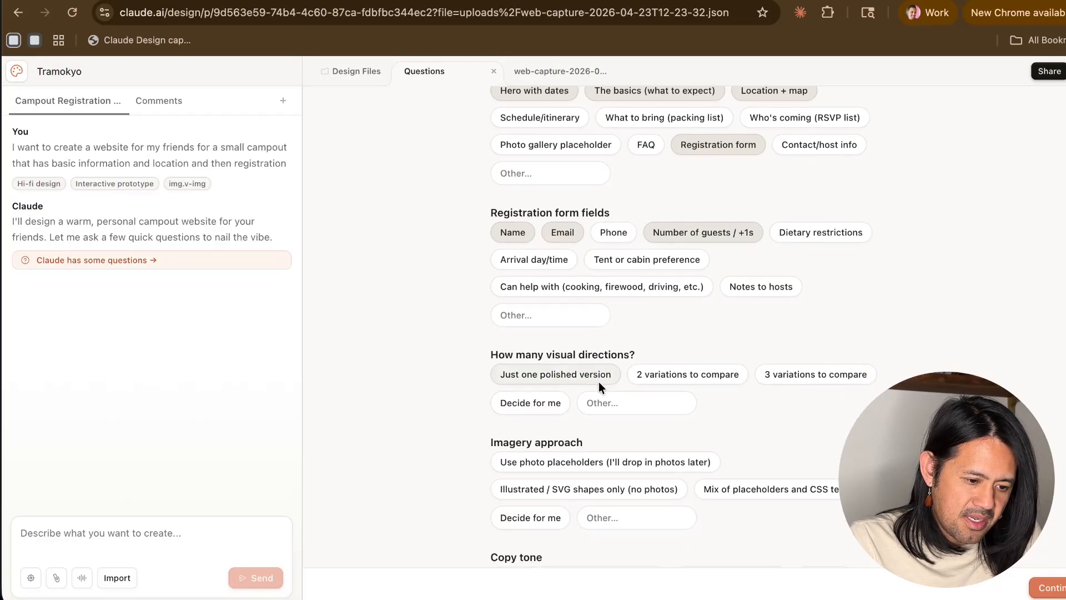
pyautogui.scroll(-1, 629, 391)
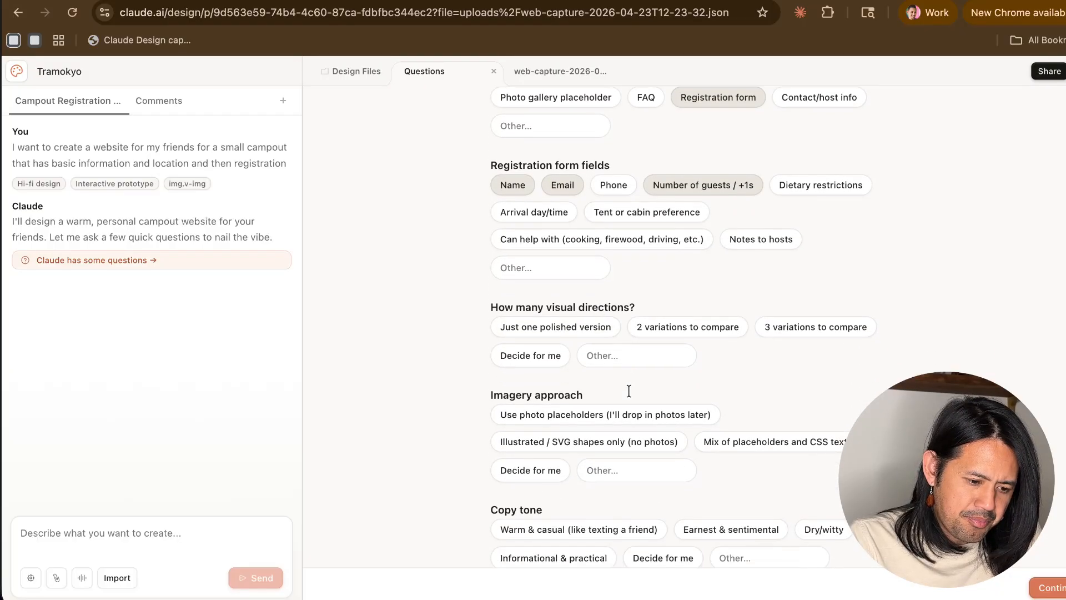
# - Choose Just one polished version for the visual directions and Illustrated / SVG shapes only (no photos) for the imagery approach
pyautogui.click(577, 328)
pyautogui.scroll(-3, 572, 344)
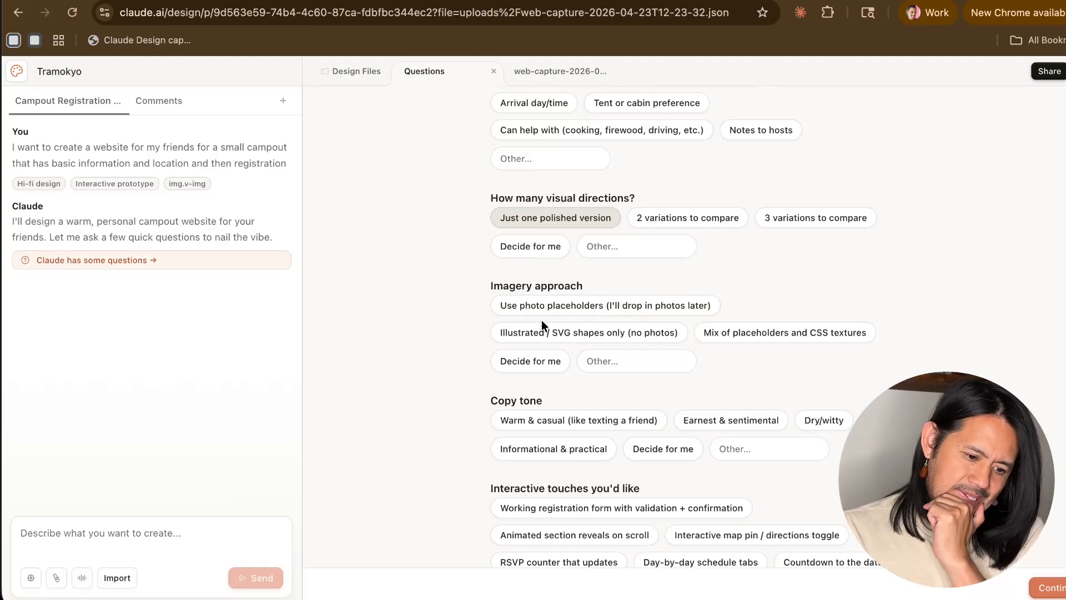
pyautogui.click(601, 334)
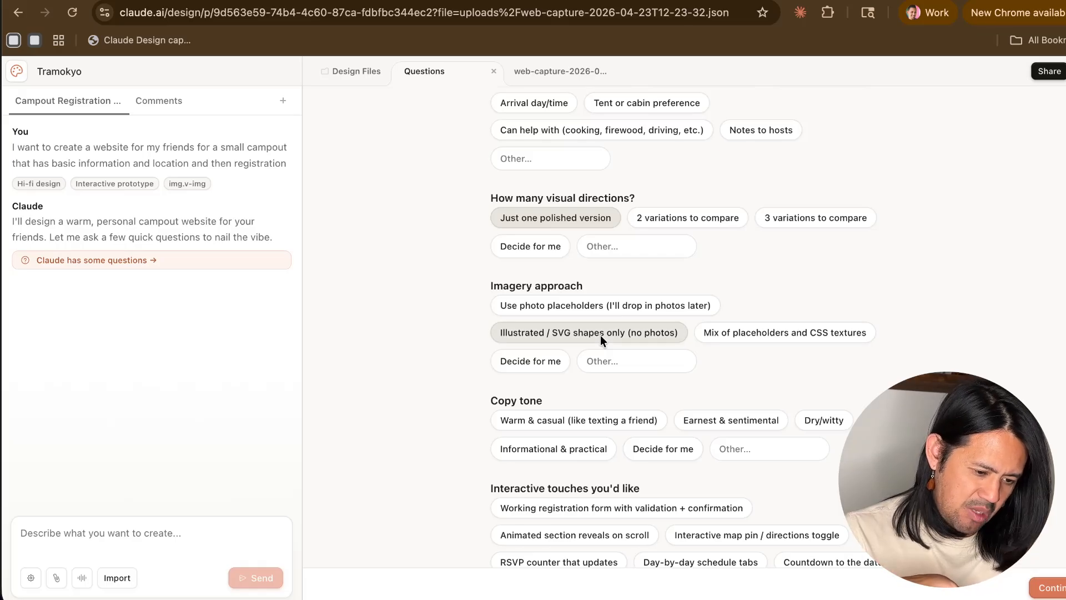
# - Choose Dry/witty as the copy tone and Just static is fine for the interactive touches
pyautogui.scroll(-3, 589, 305)
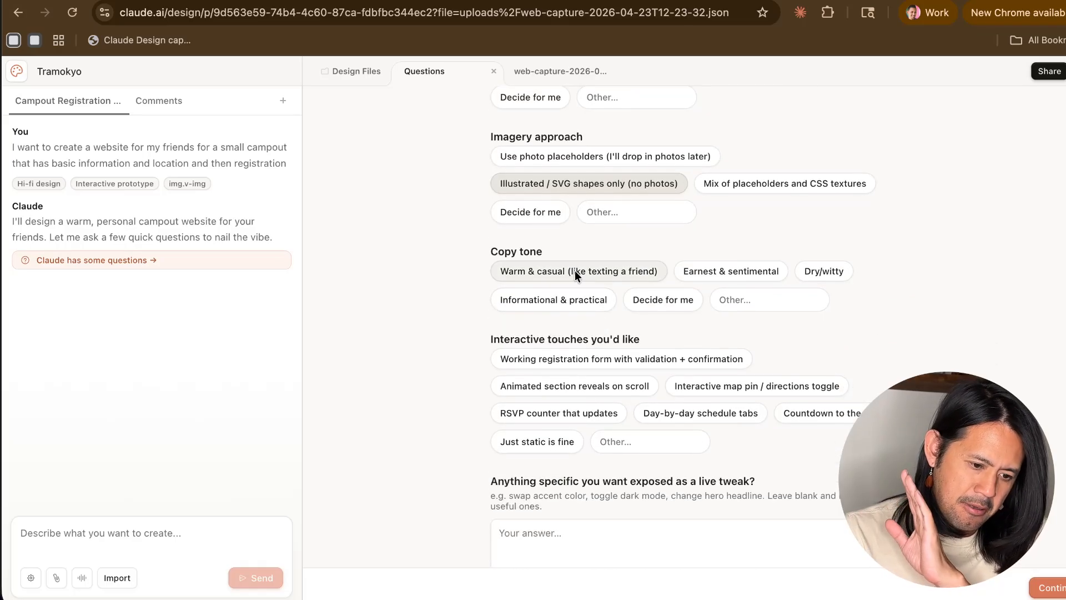
pyautogui.click(810, 272)
pyautogui.scroll(-2, 811, 272)
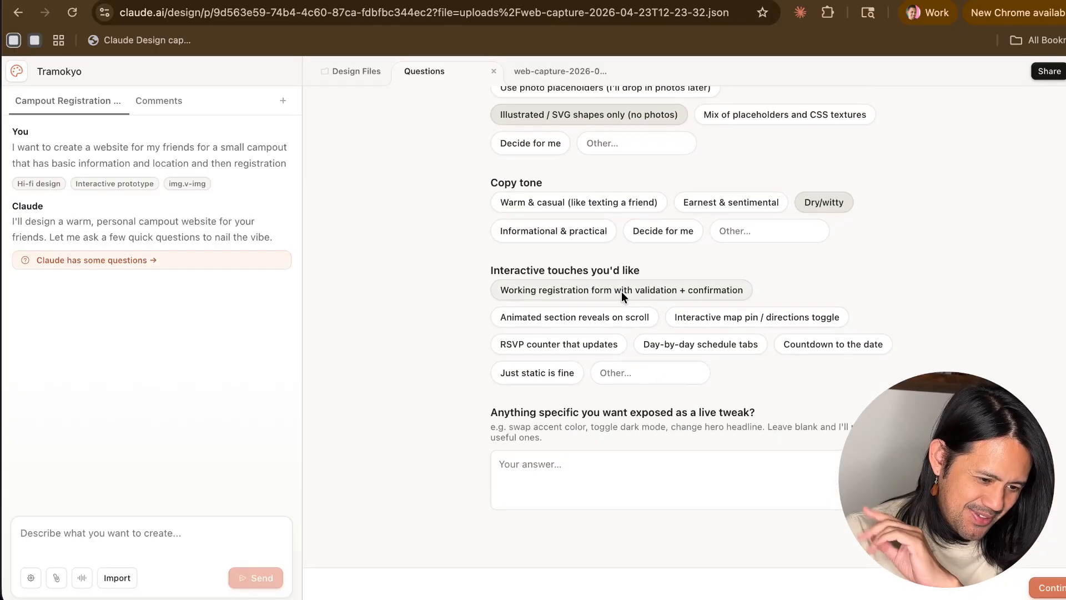
pyautogui.click(517, 300)
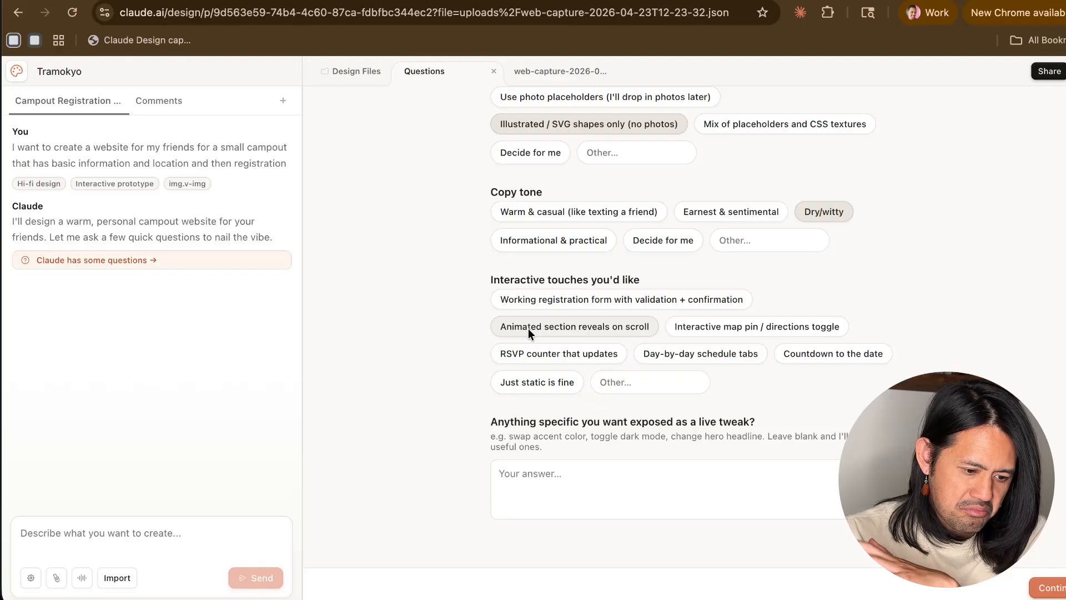
pyautogui.click(548, 381)
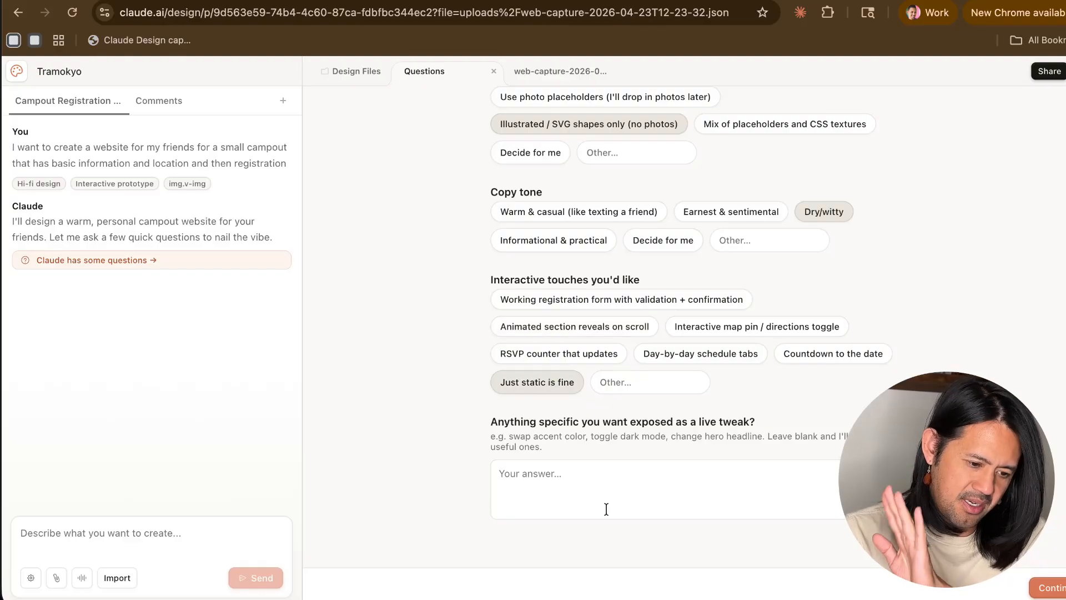
# - Answer the live tweak question with "please follow the muse" and submit all the answers
pyautogui.click(601, 490)
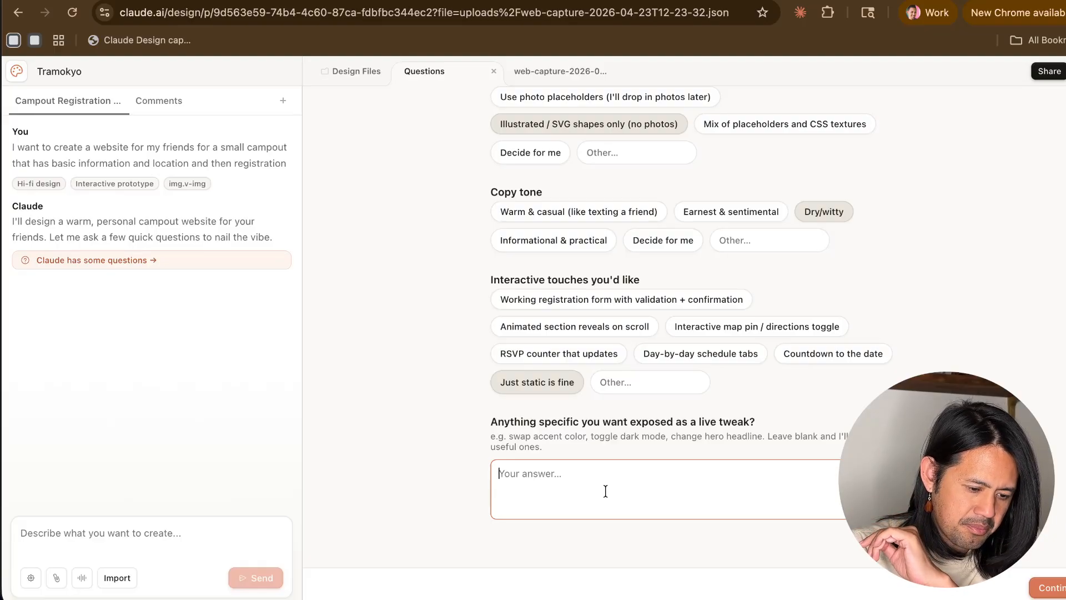
pyautogui.write('please')
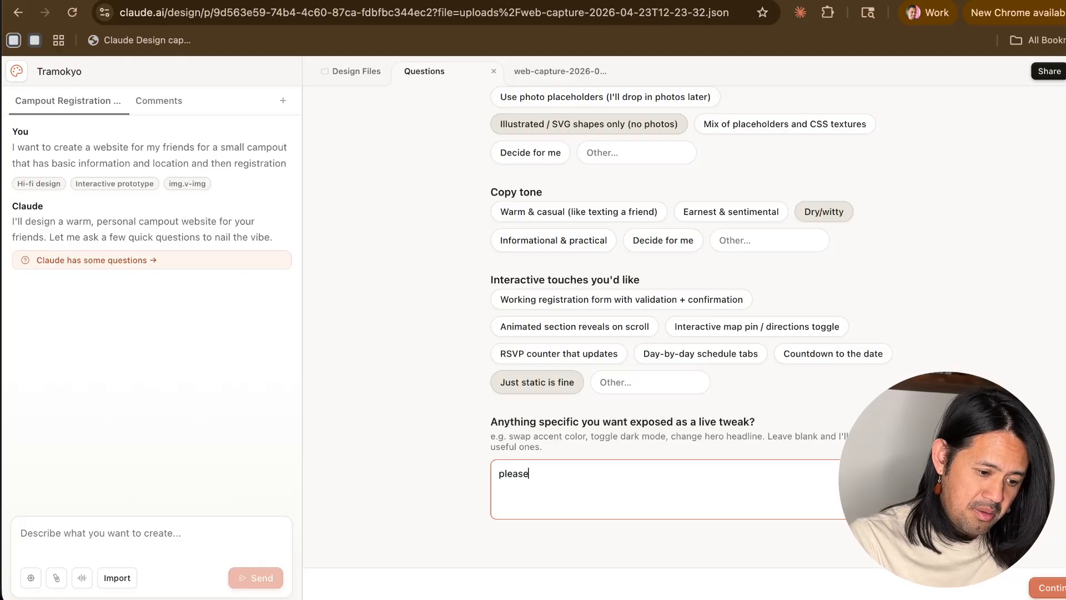
pyautogui.write(' follow the ')
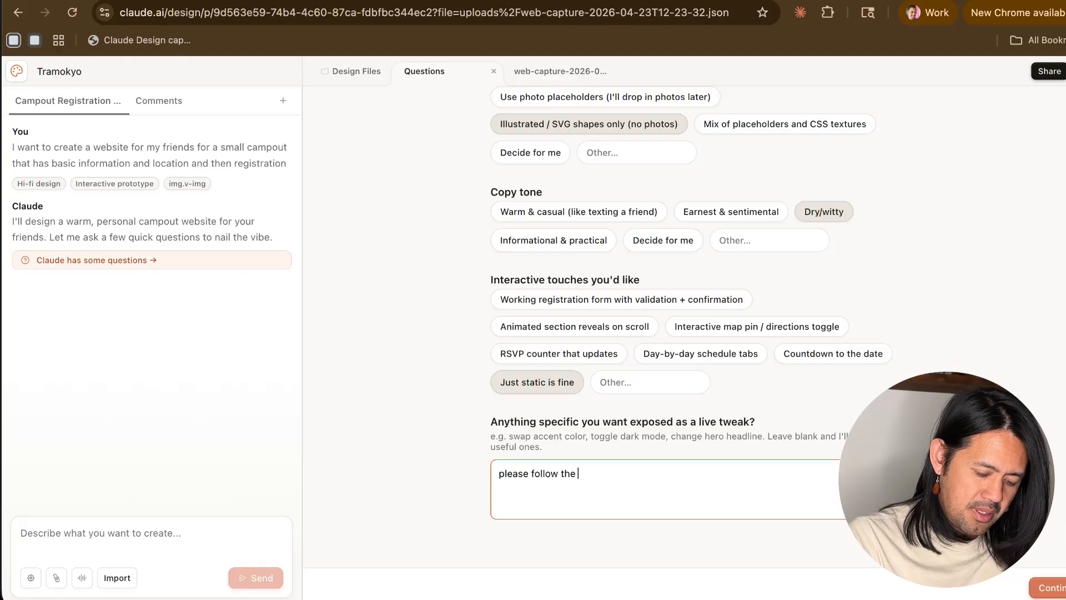
pyautogui.write('muse')
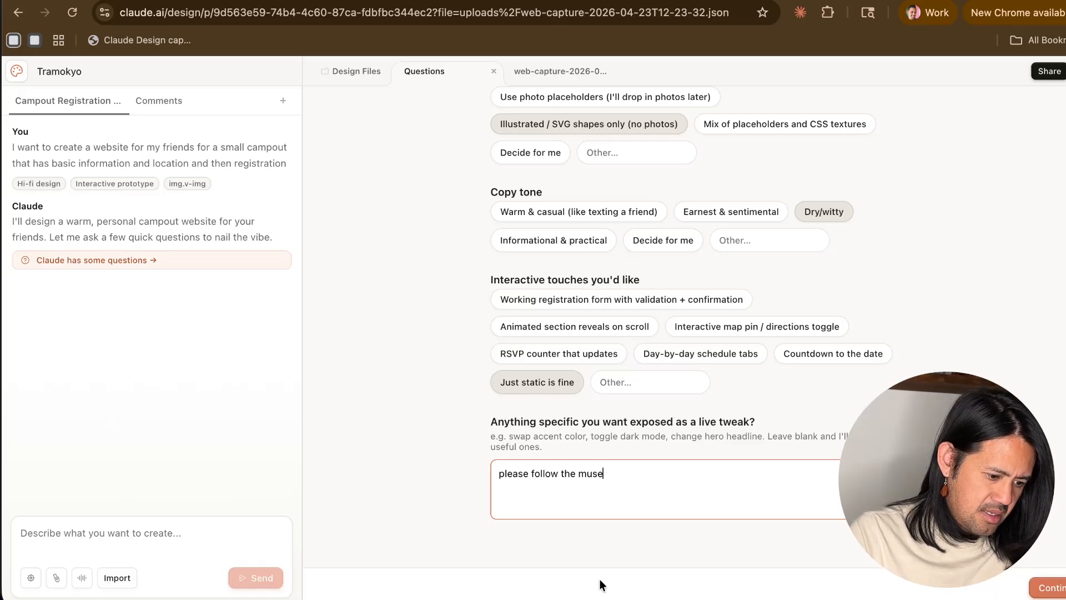
pyautogui.click(1059, 588)
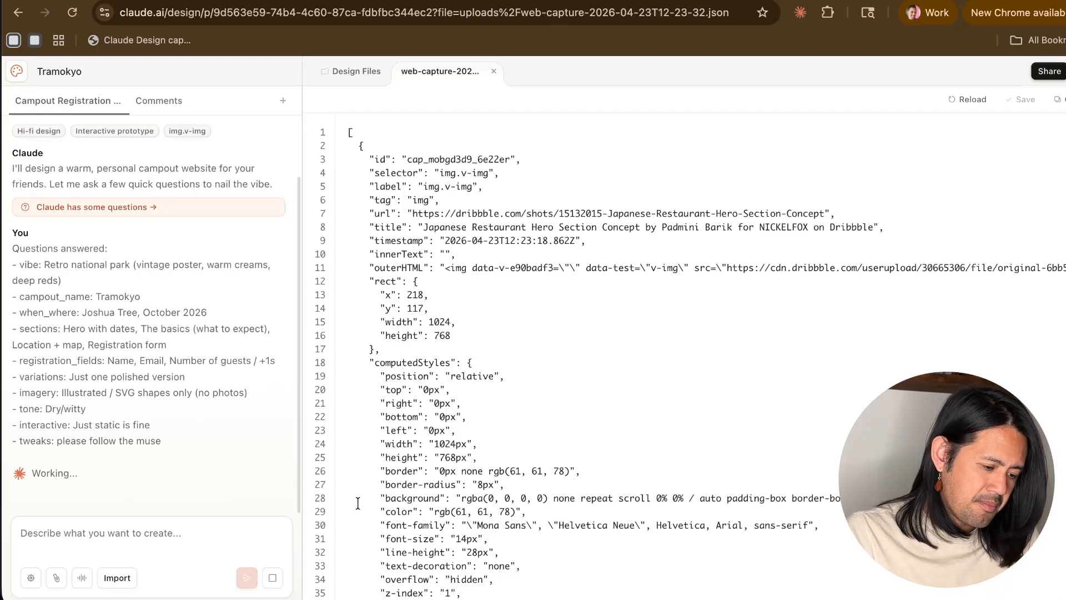
# - Review the submitted answers, Claude's type, palette, motif and voice plan, the todo list and the writing progress
pyautogui.scroll(1, 139, 430)
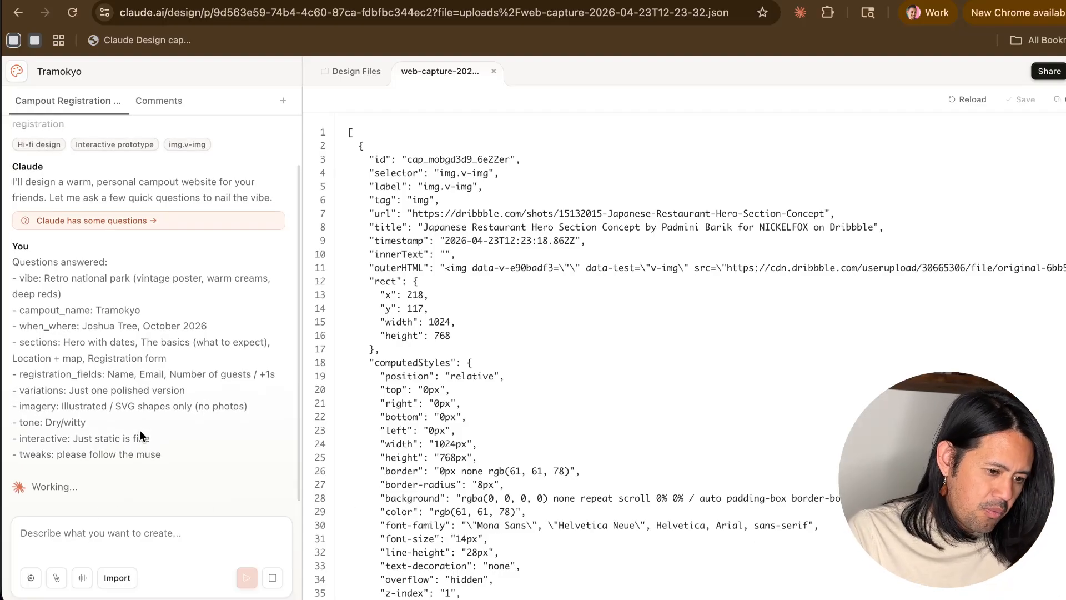
pyautogui.scroll(-1, 139, 430)
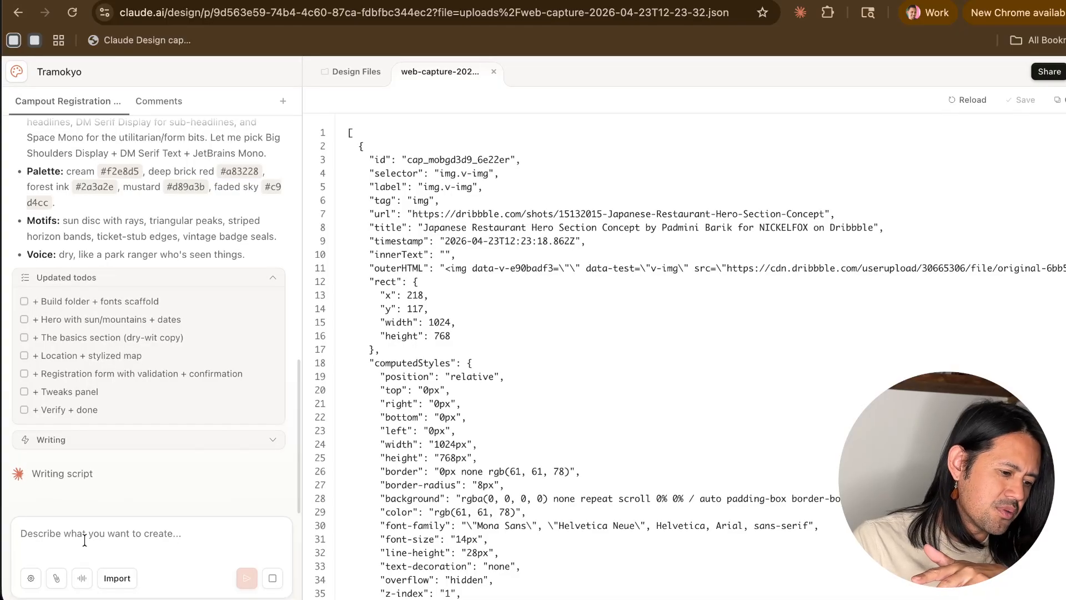
pyautogui.click(269, 439)
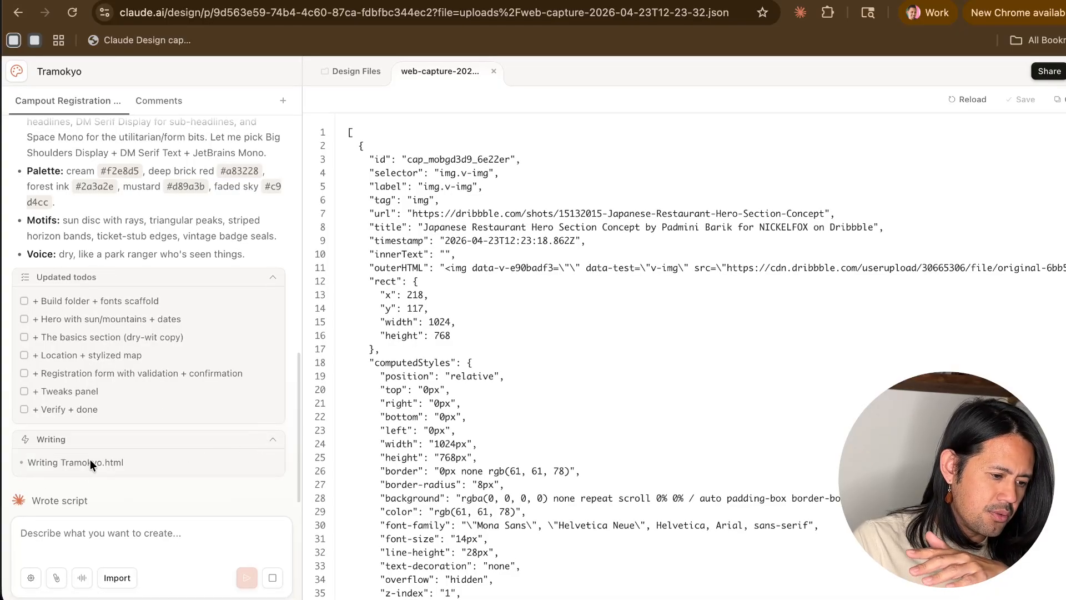
pyautogui.scroll(5, 186, 391)
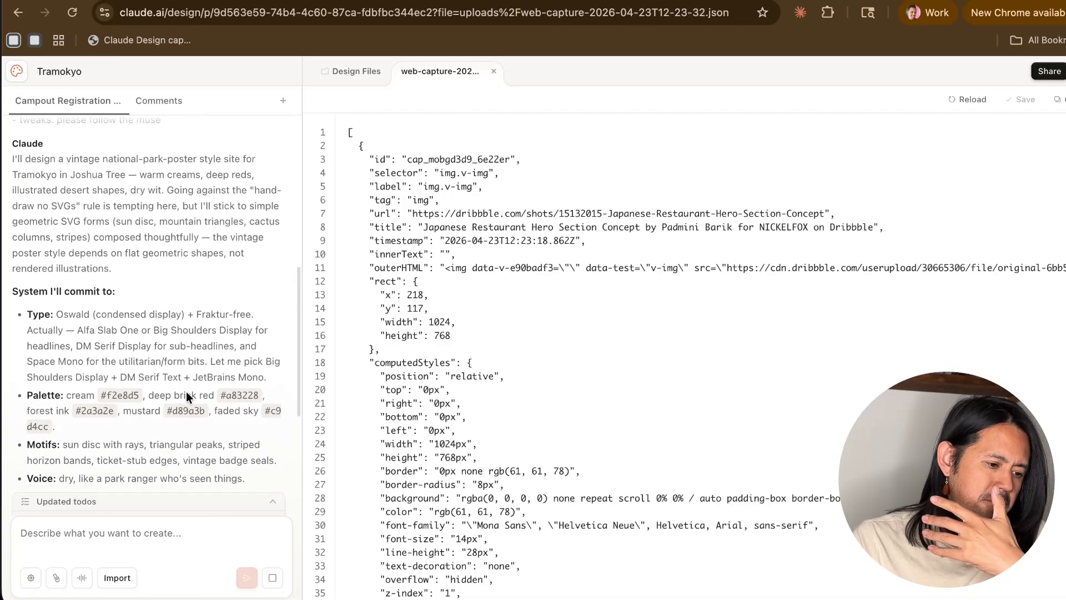
pyautogui.scroll(1, 185, 392)
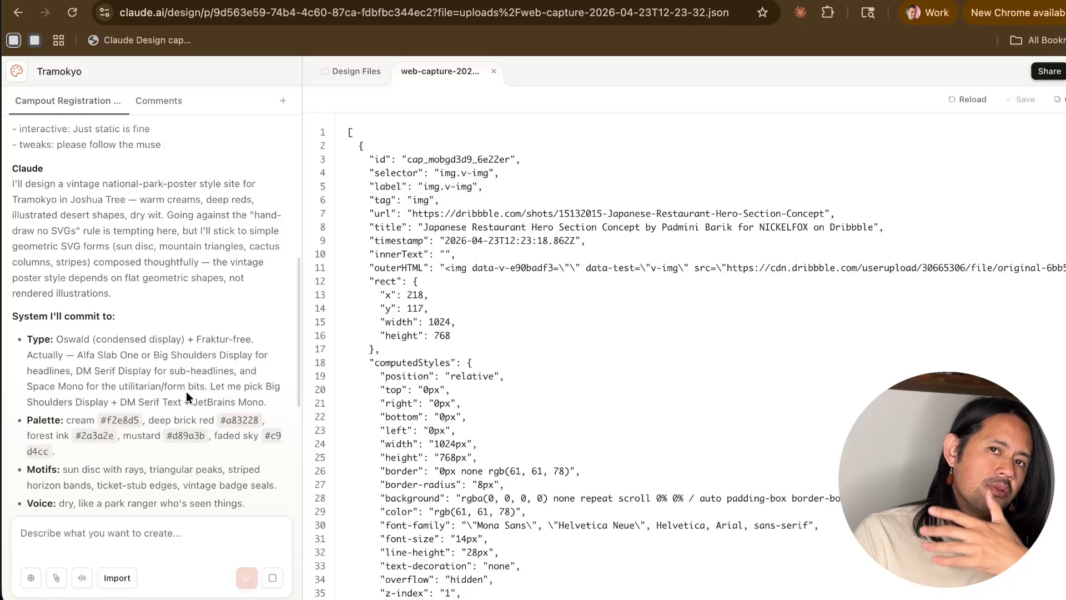
pyautogui.scroll(-5, 185, 391)
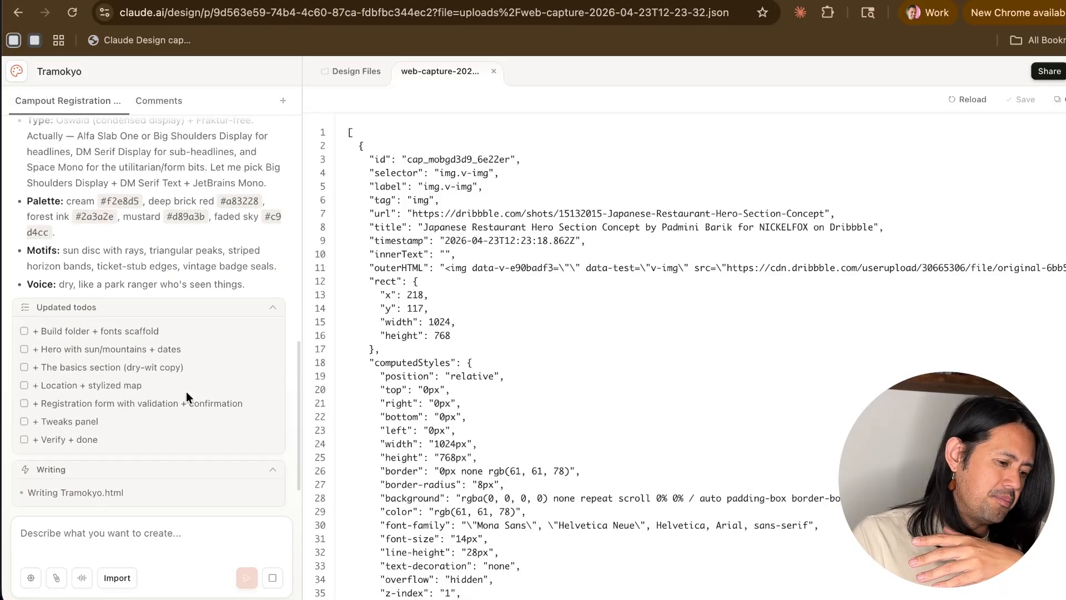
pyautogui.scroll(4, 185, 392)
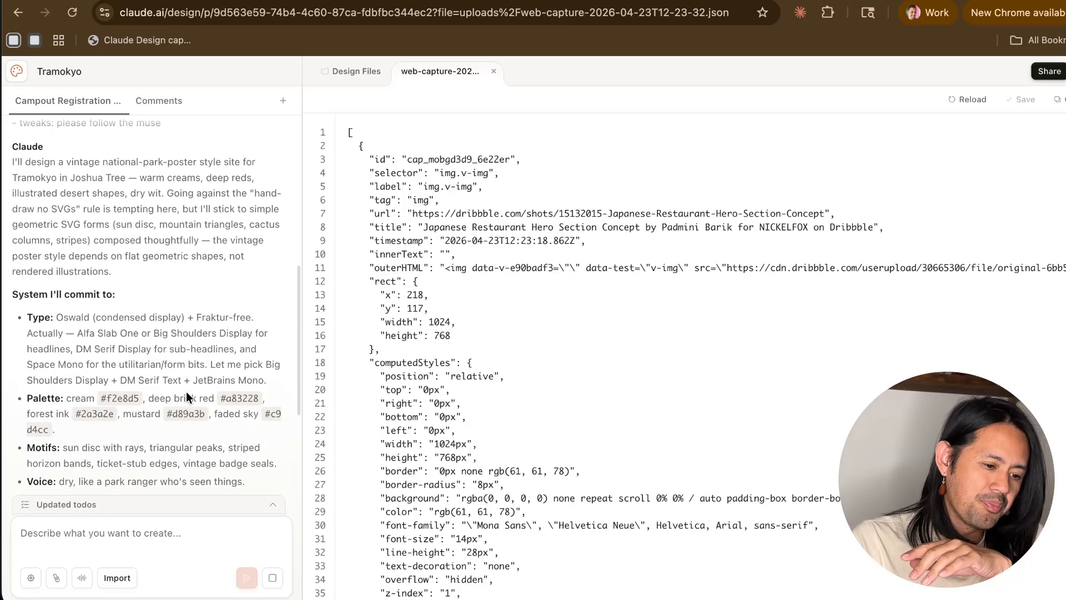
pyautogui.scroll(1, 185, 391)
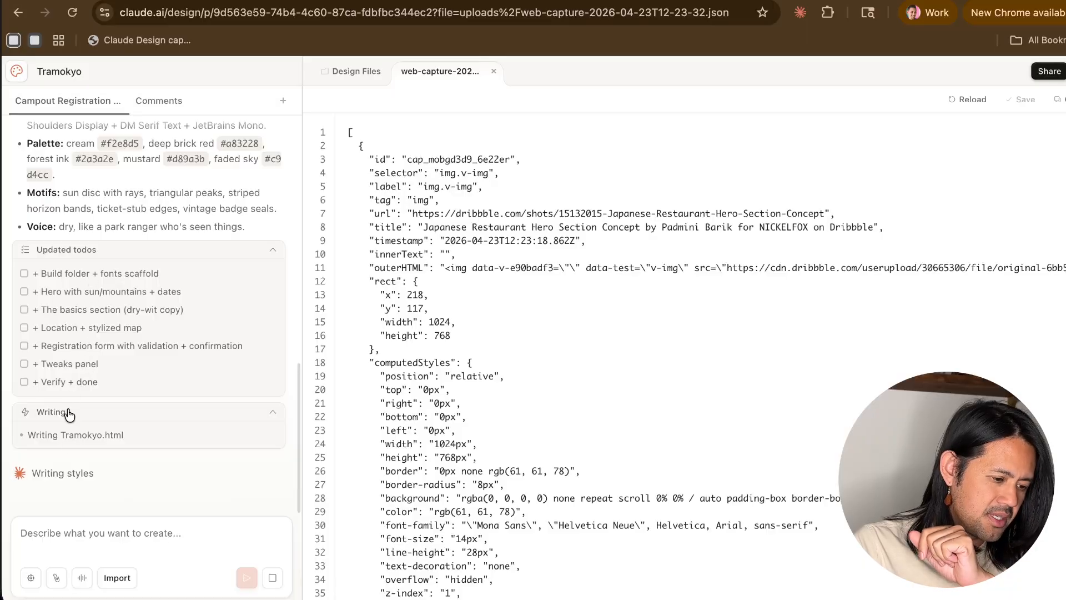
pyautogui.click(57, 542)
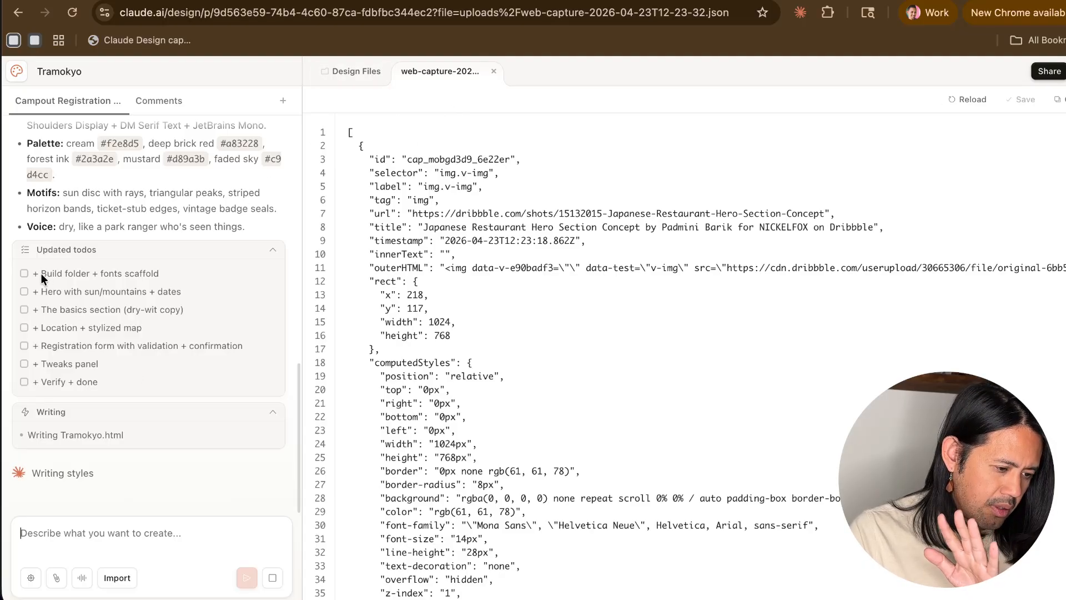
pyautogui.moveTo(41, 273); pyautogui.dragTo(120, 272)
pyautogui.moveTo(42, 291); pyautogui.dragTo(134, 296)
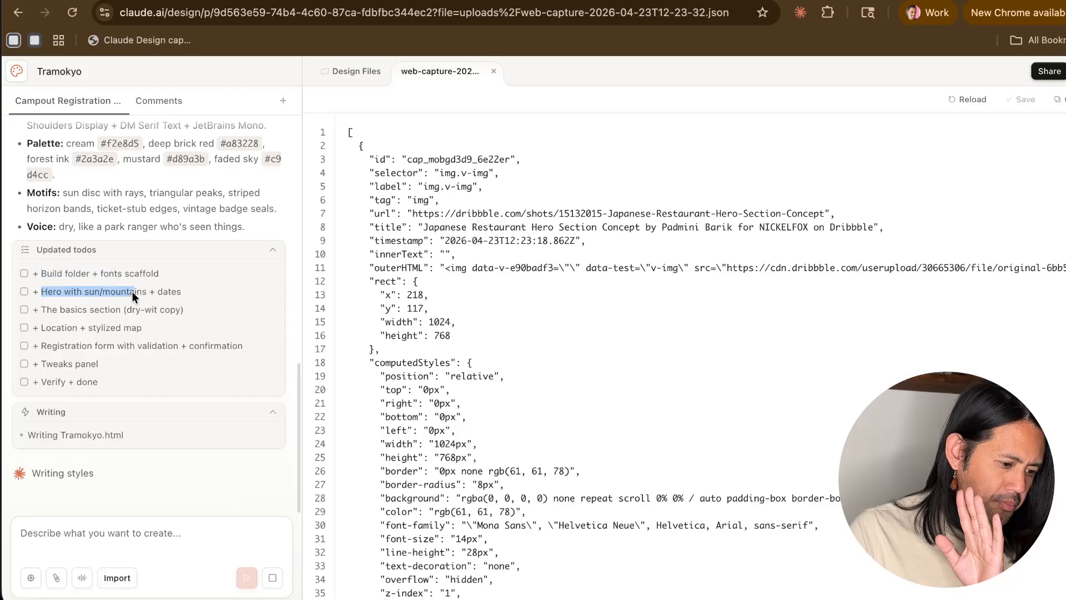
pyautogui.click(50, 326)
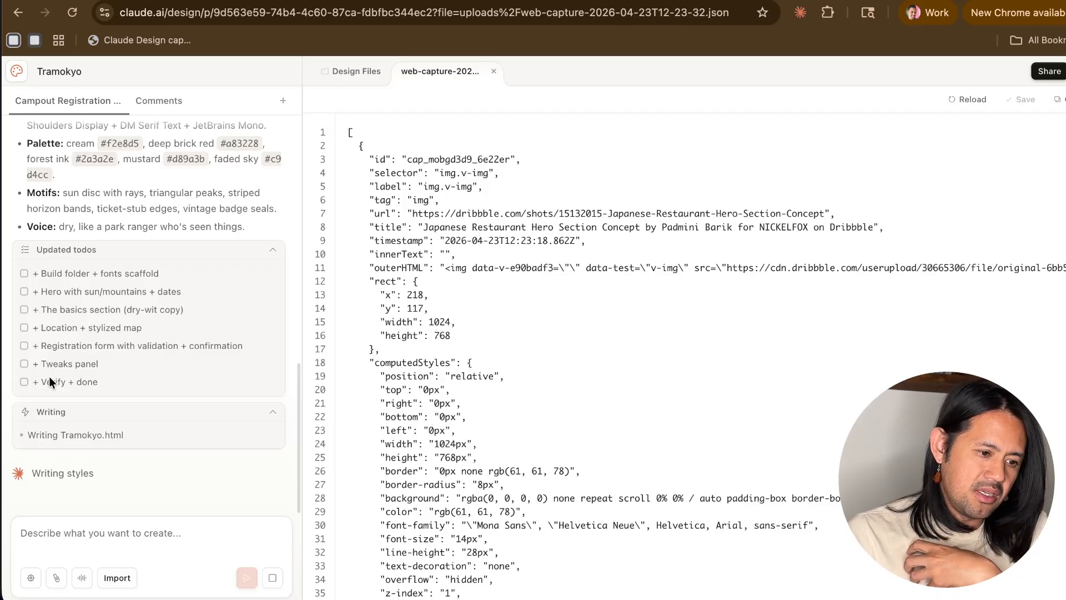
# - Look through the project's design files and the captured web reference, ending on the design files overview
pyautogui.click(350, 72)
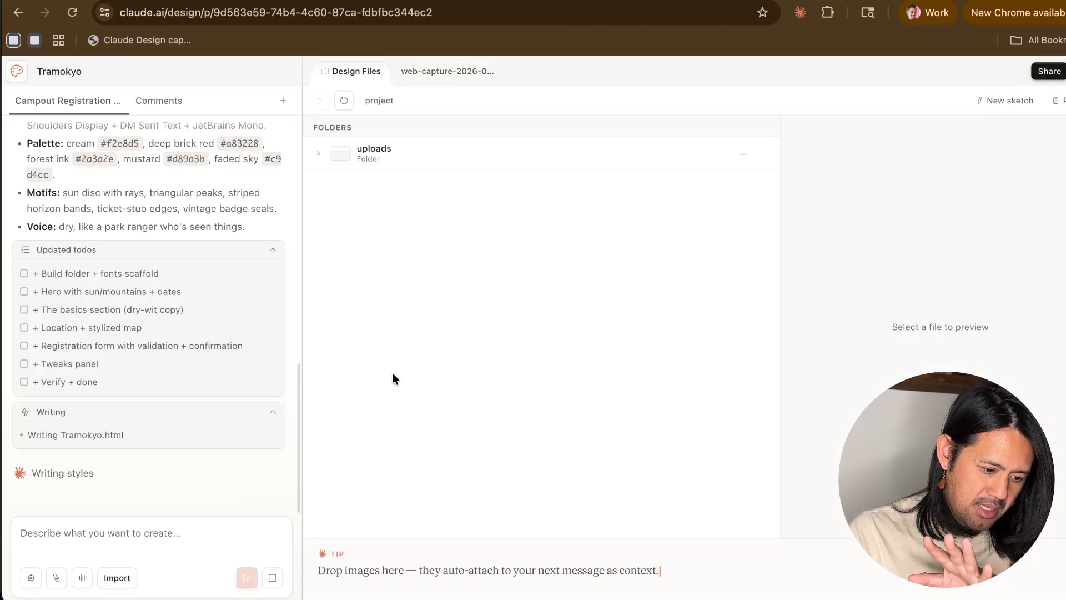
pyautogui.click(449, 71)
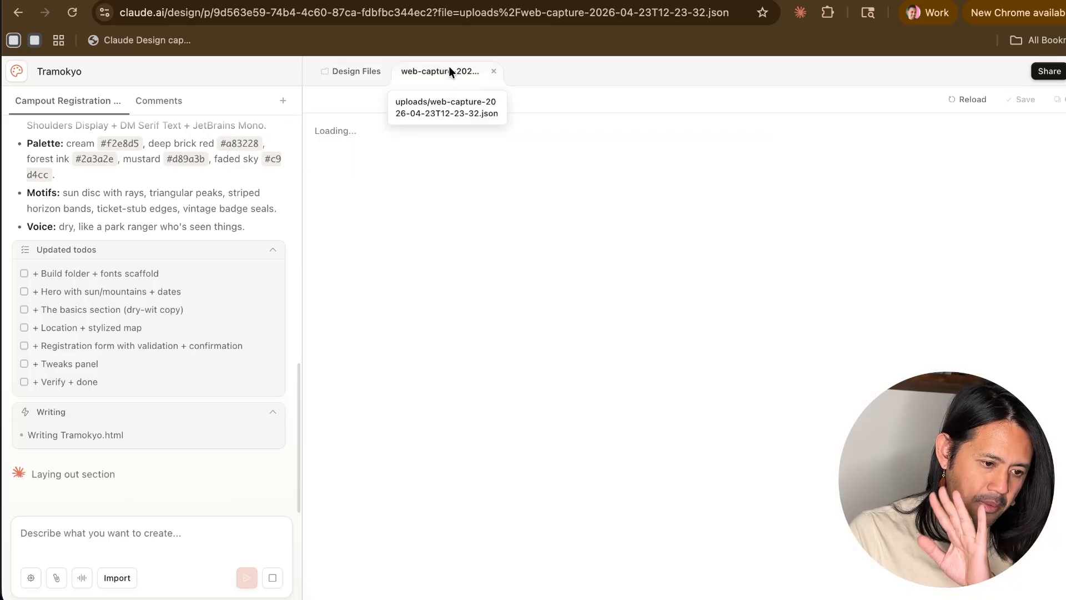
pyautogui.click(361, 73)
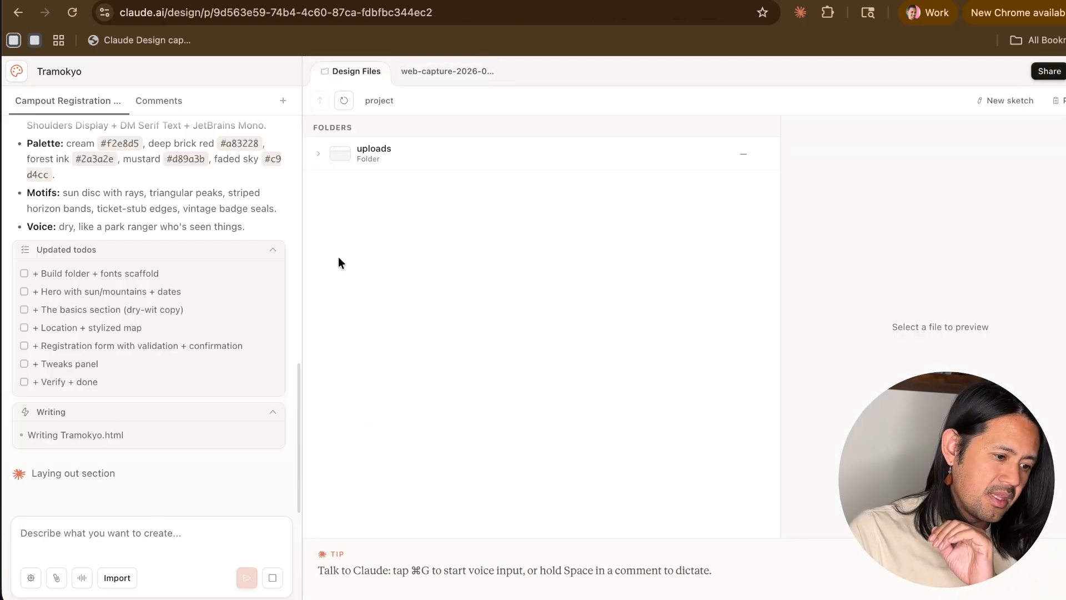
# - Start a second chat in the project and ask it "what could i do with a second chat thread?"
pyautogui.click(284, 101)
pyautogui.click(299, 128)
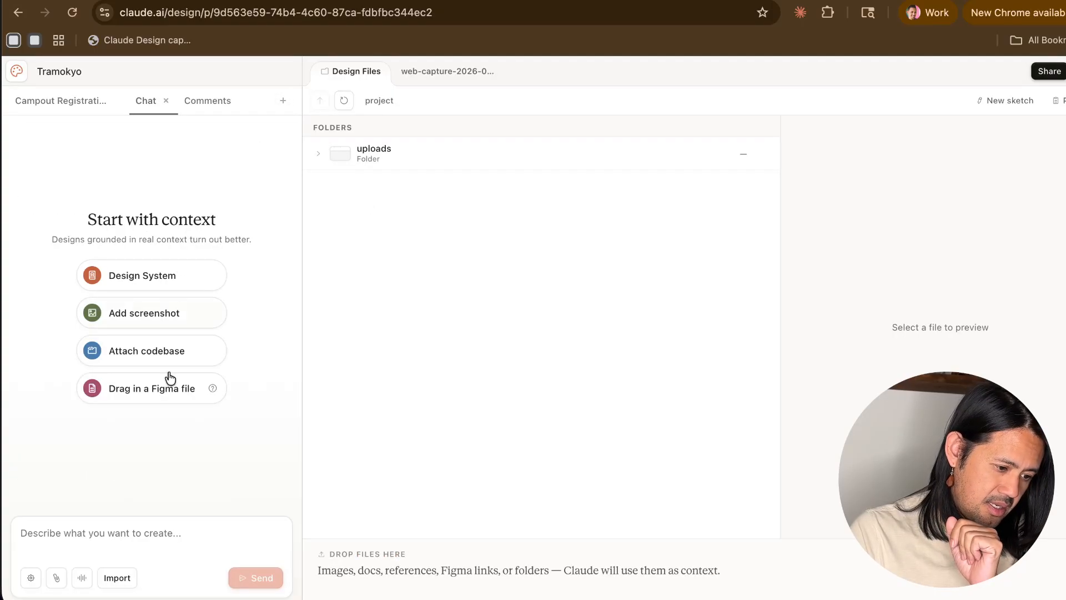
pyautogui.click(122, 531)
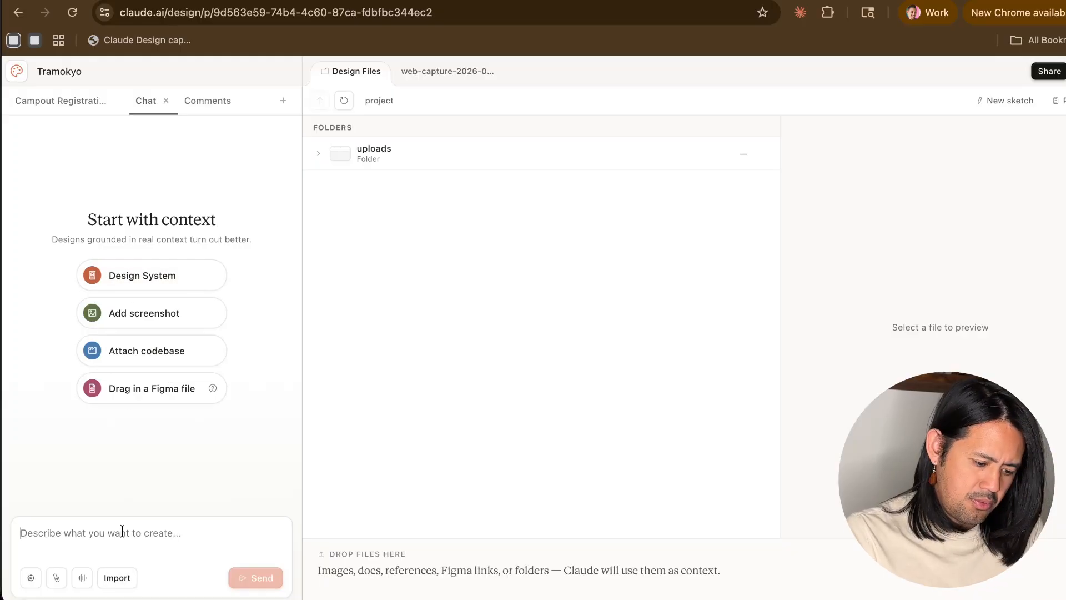
pyautogui.write('what co')
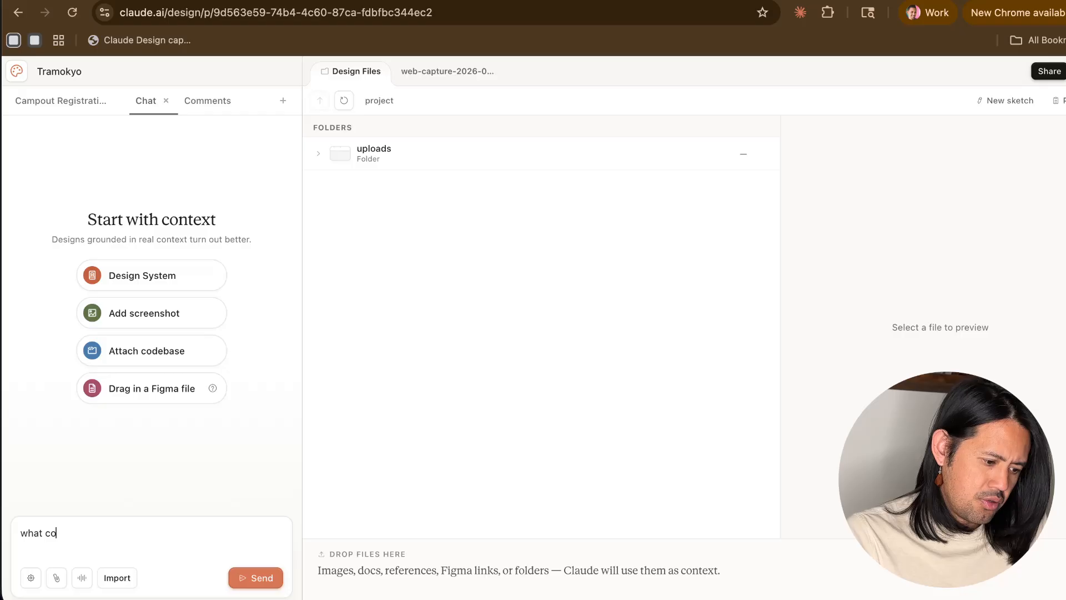
pyautogui.write('uld i do with ')
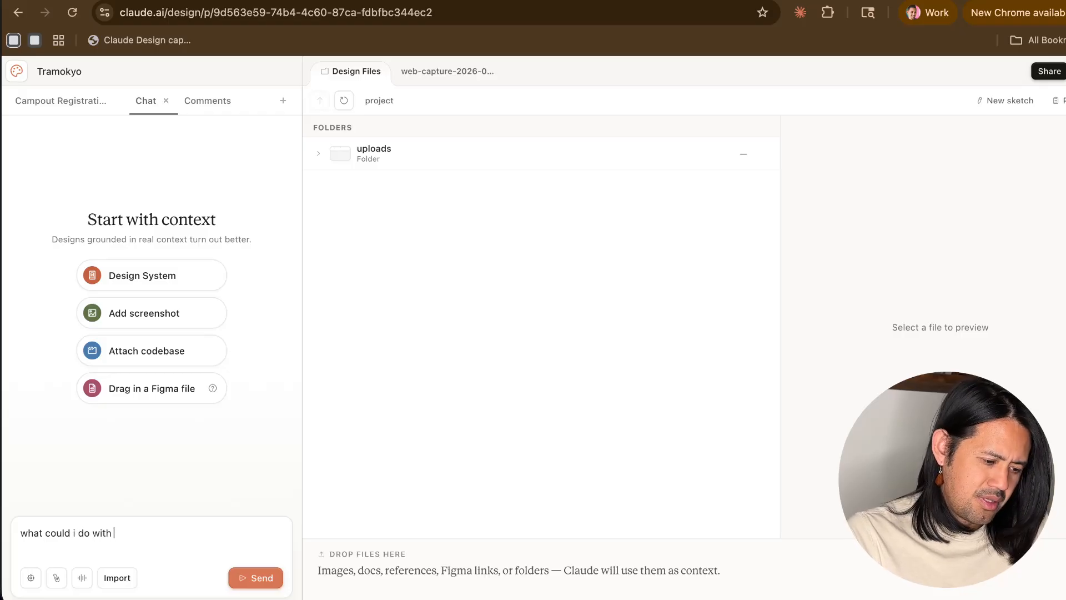
pyautogui.write('a second chat thread?')
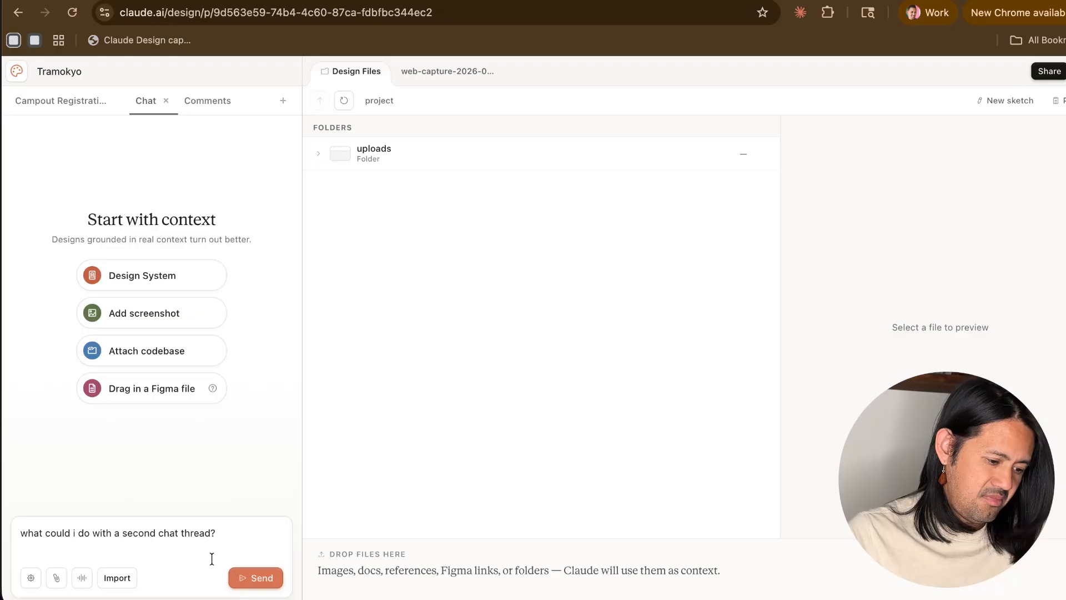
pyautogui.click(235, 578)
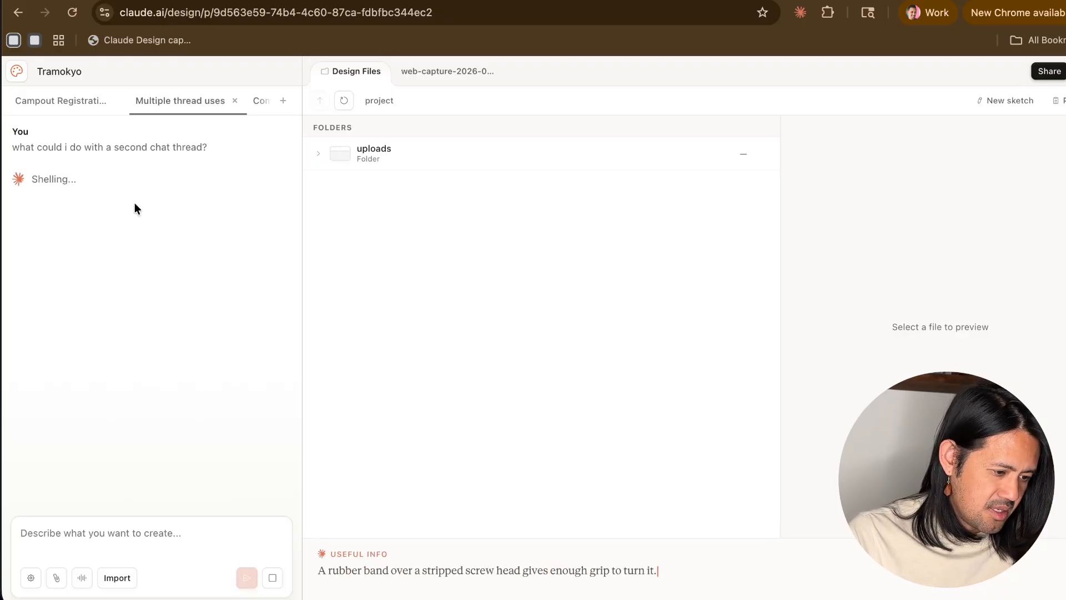
# - Check the writing progress in the campout registration chat, and read the second chat's reply about uses for multiple threads
pyautogui.click(53, 101)
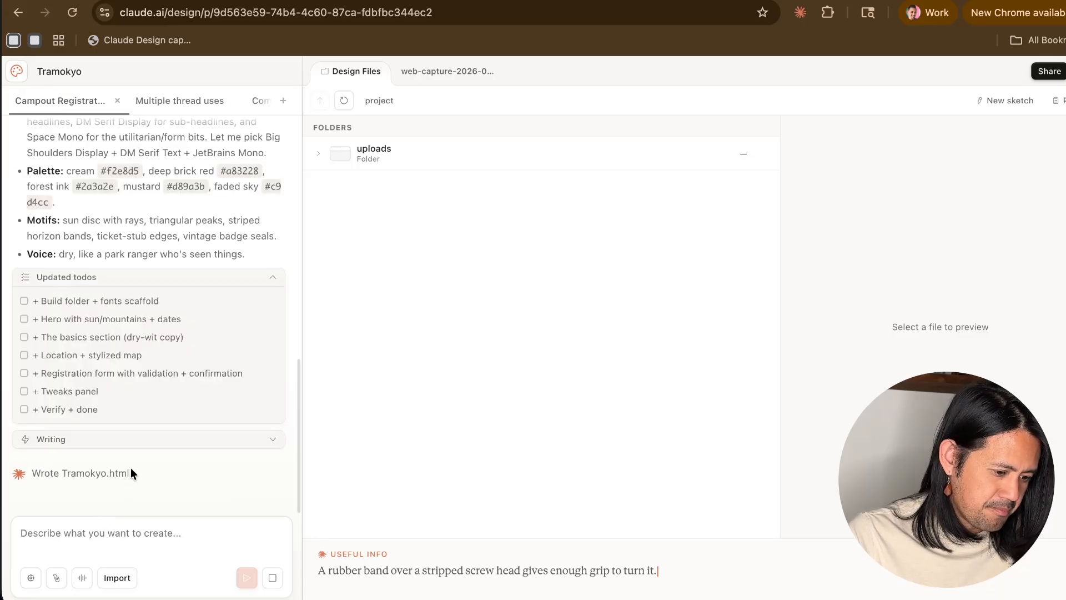
pyautogui.click(272, 442)
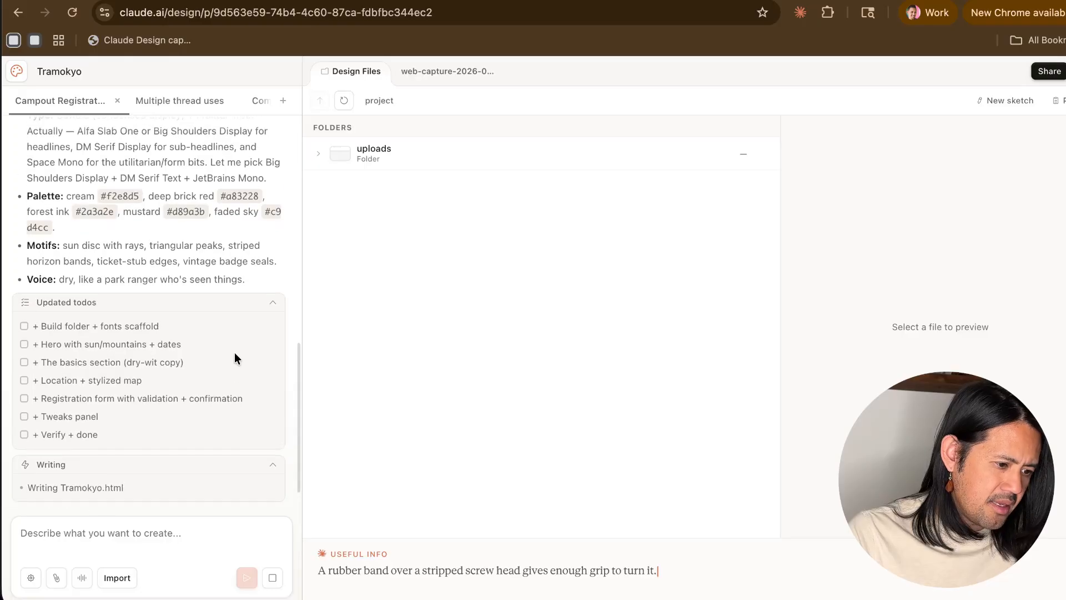
pyautogui.click(193, 101)
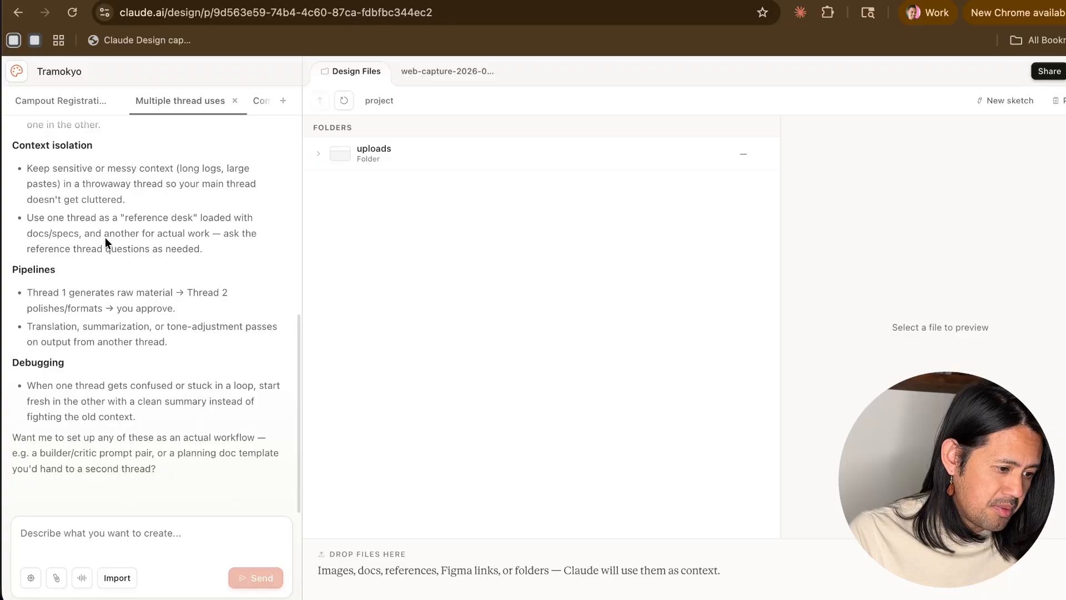
pyautogui.scroll(1, 105, 237)
pyautogui.scroll(5, 84, 293)
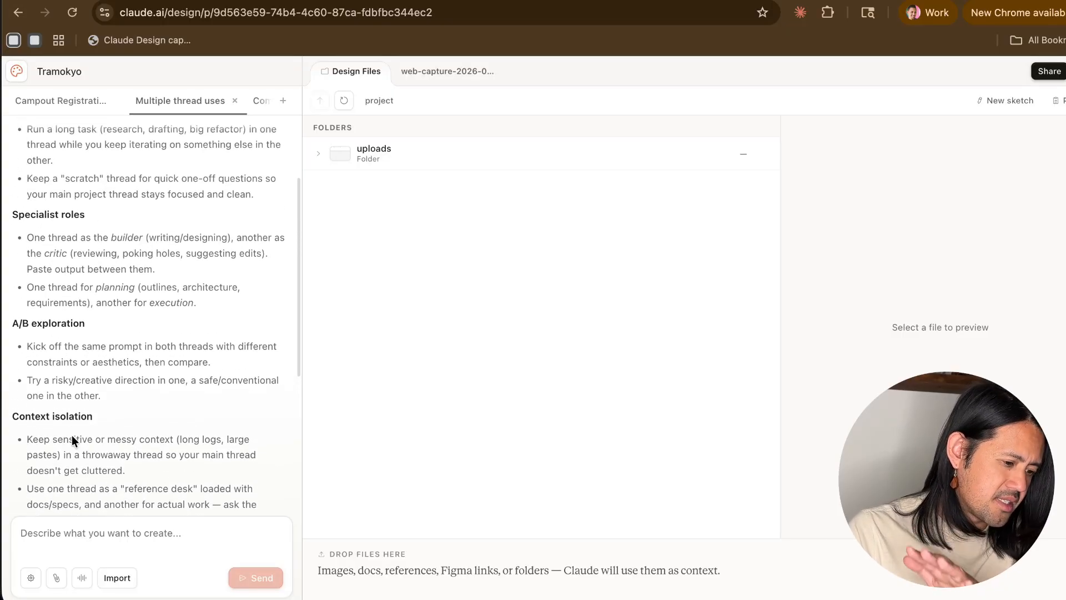
# - Read the second chat's reply on thread uses, from parallel work and specialist roles to pipelines and debugging
pyautogui.scroll(3, 91, 390)
pyautogui.scroll(3, 91, 391)
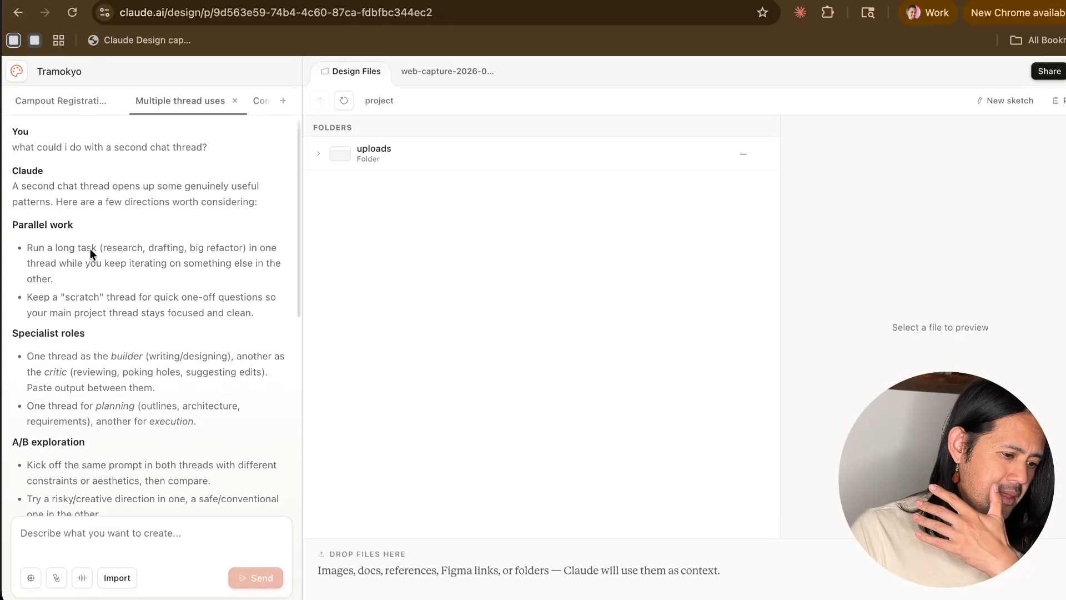
pyautogui.moveTo(61, 247); pyautogui.dragTo(111, 337)
pyautogui.click(109, 402)
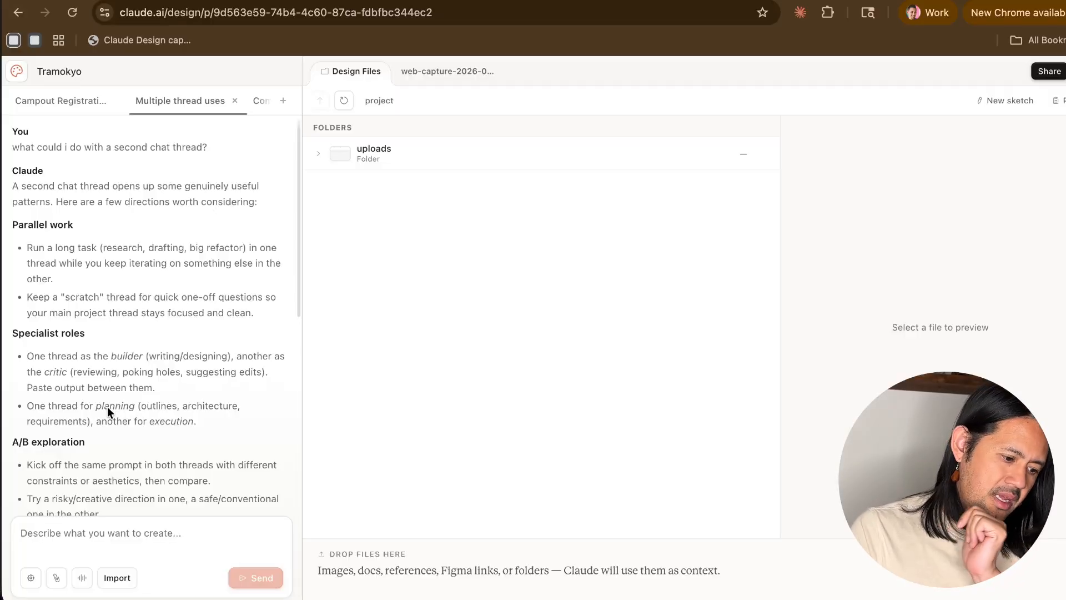
pyautogui.scroll(-10, 164, 379)
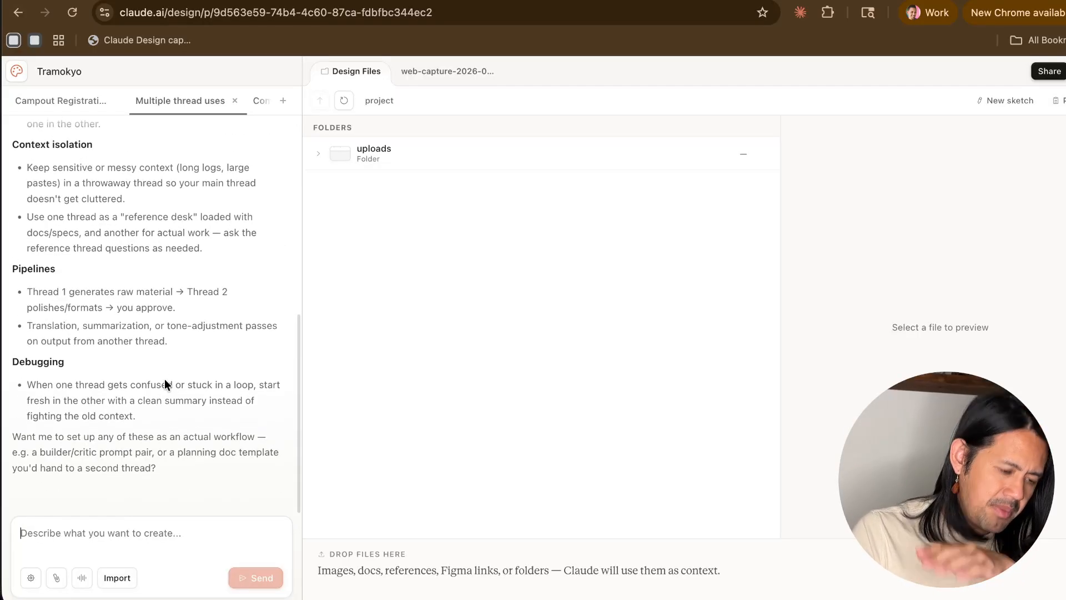
# - Send the second chat "i want you to explain the design system to me so that i know you understand the muse that i gave you."
pyautogui.write('i')
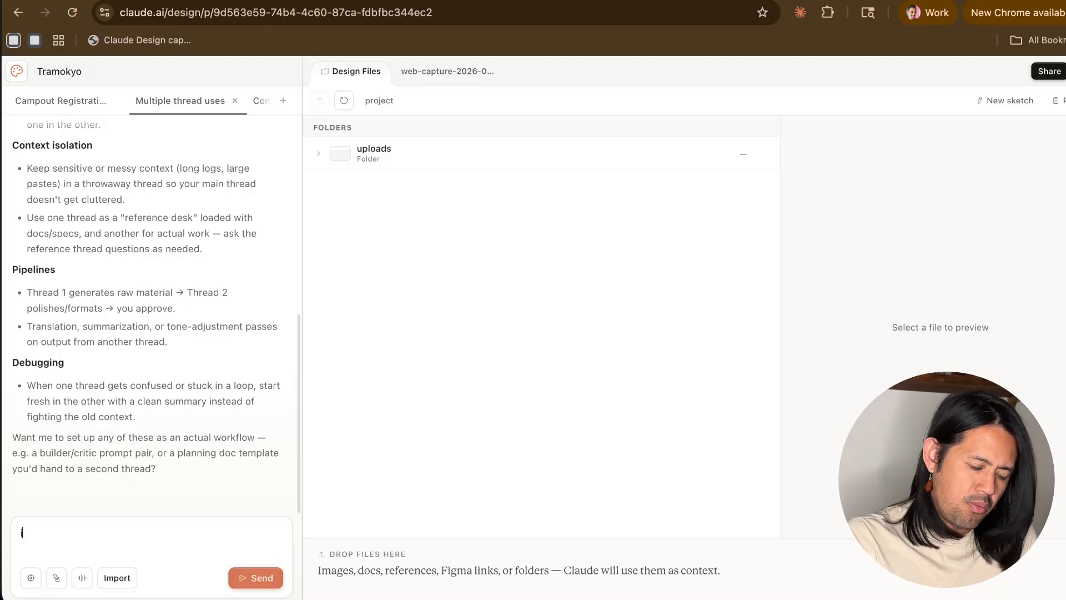
pyautogui.write(' want you to exp')
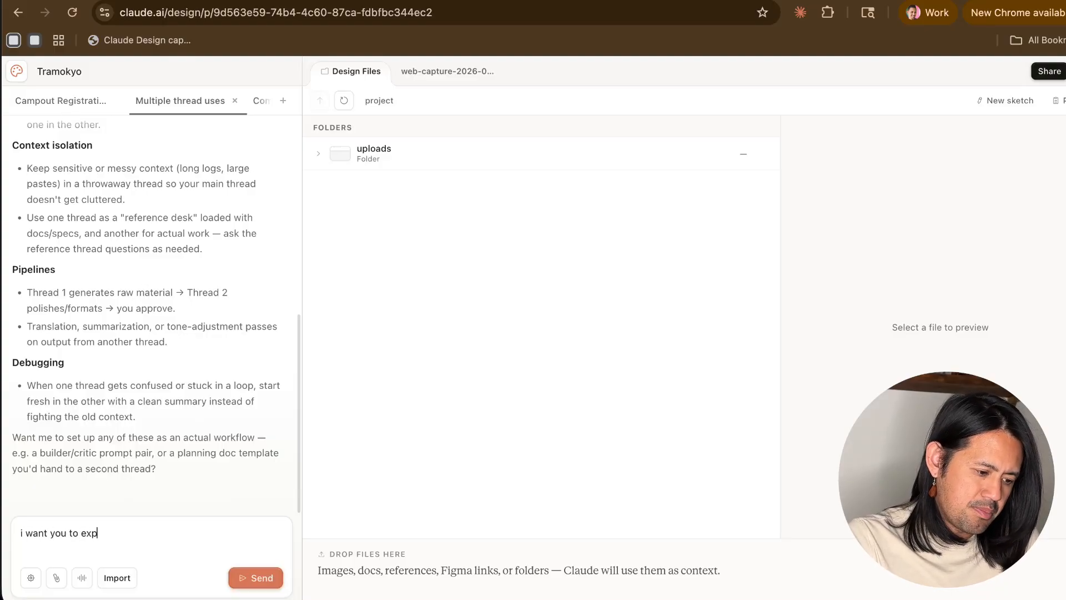
pyautogui.write('lain the design sys')
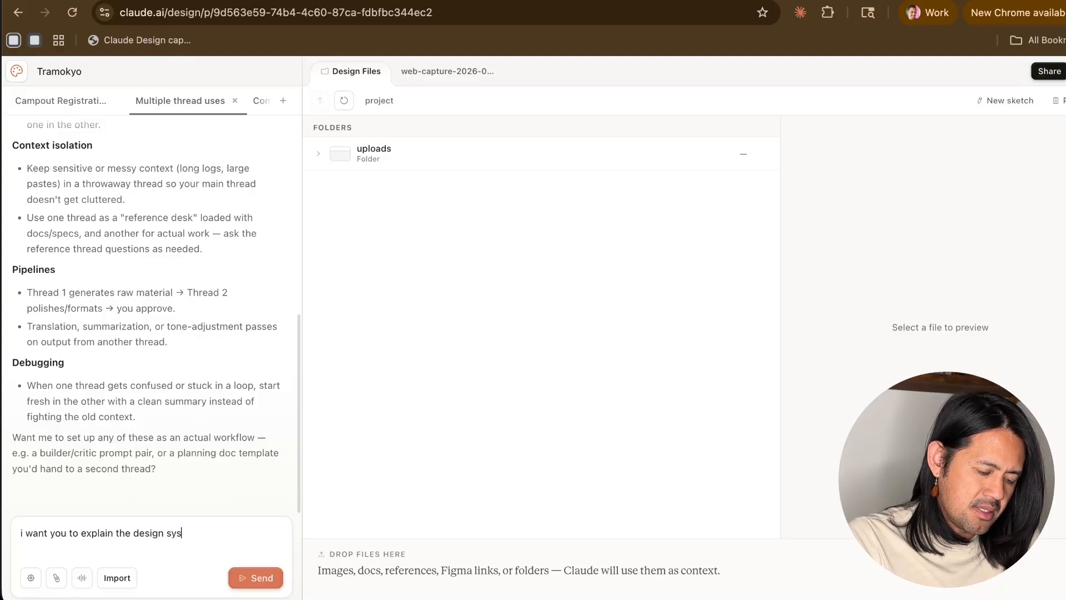
pyautogui.write('tem to me so ')
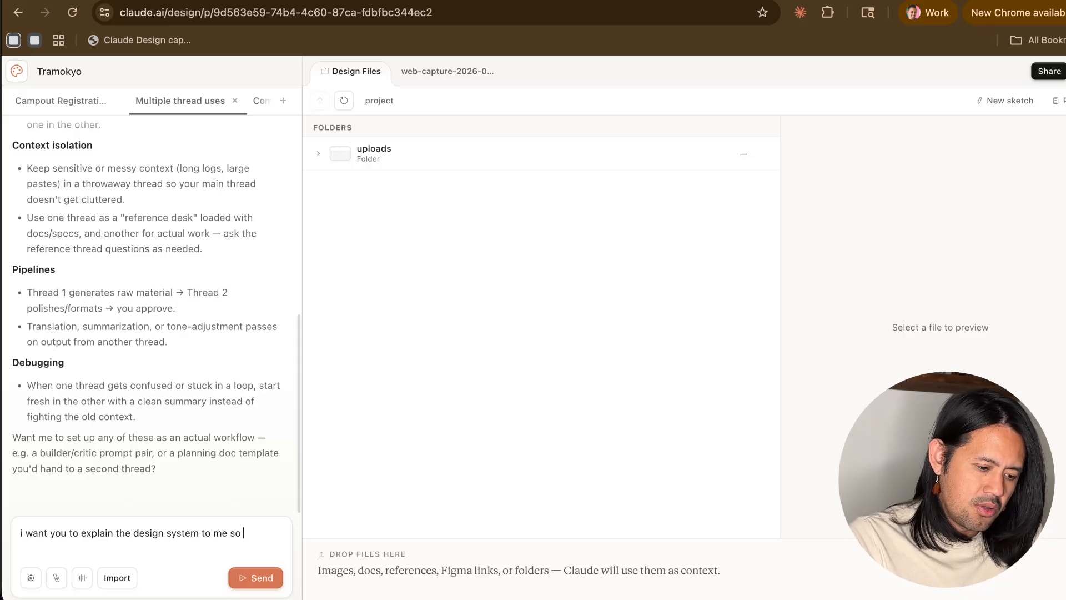
pyautogui.write('that i know you u')
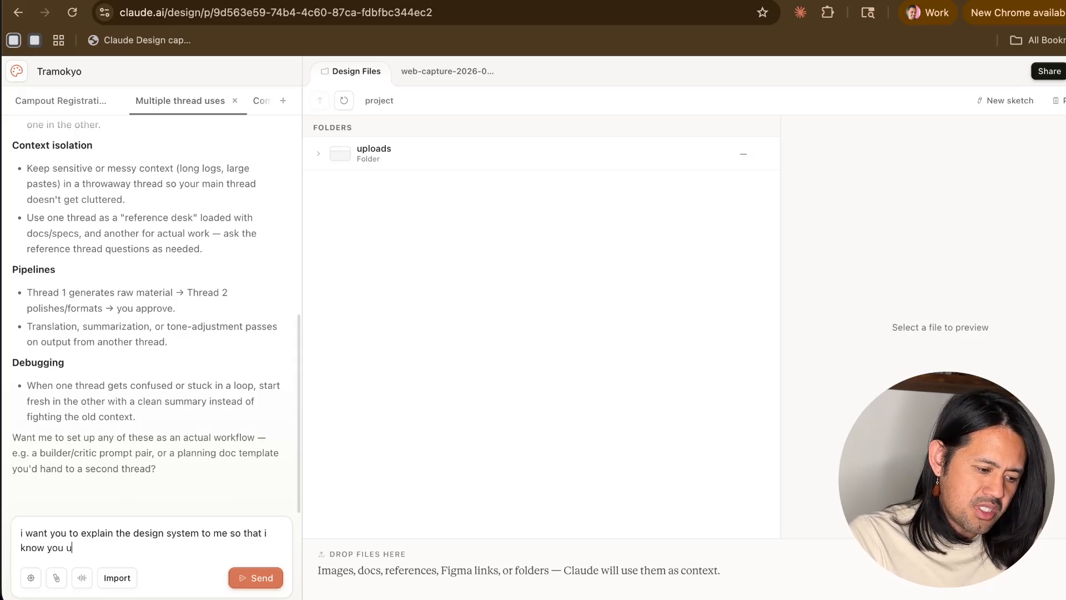
pyautogui.write('nderstand wha')
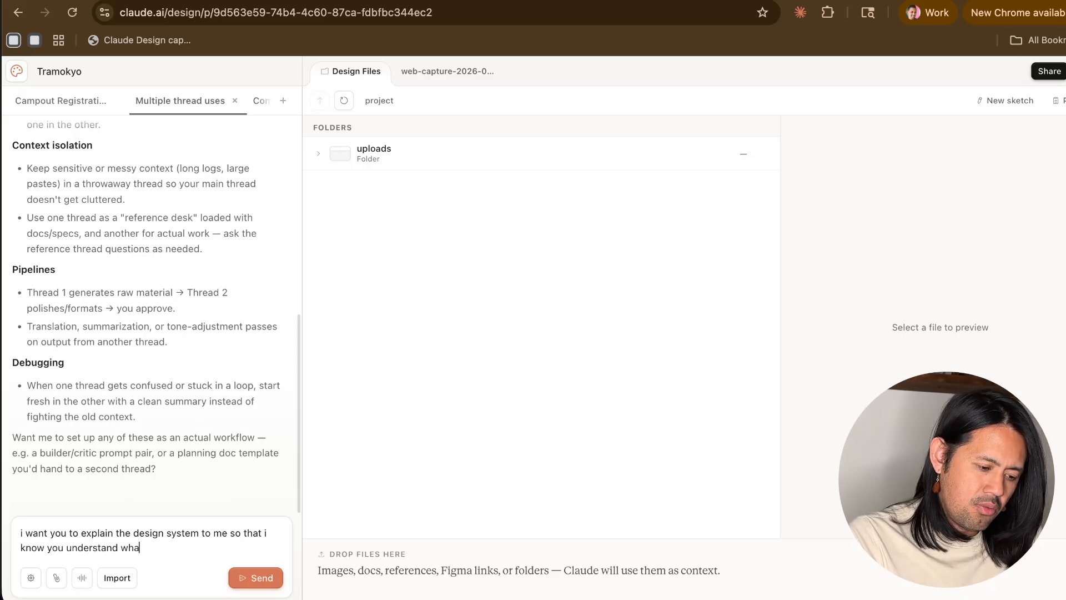
pyautogui.press('BackSpace')
pyautogui.press('BackSpace')
pyautogui.press('BackSpace')
pyautogui.write('t')
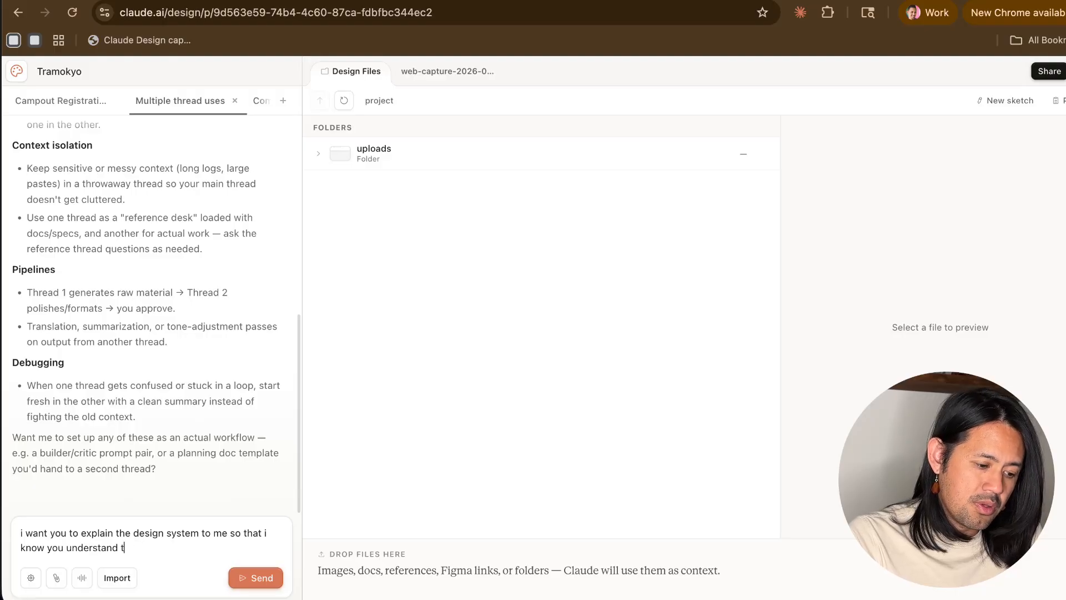
pyautogui.write('he muse that i have')
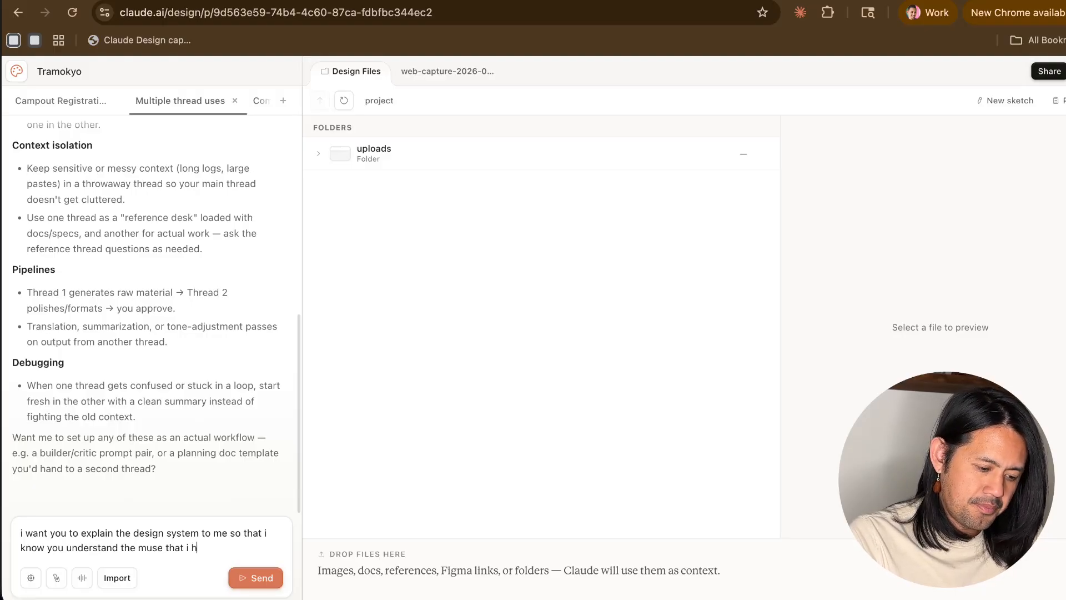
pyautogui.press('BackSpace')
pyautogui.write('gave you.')
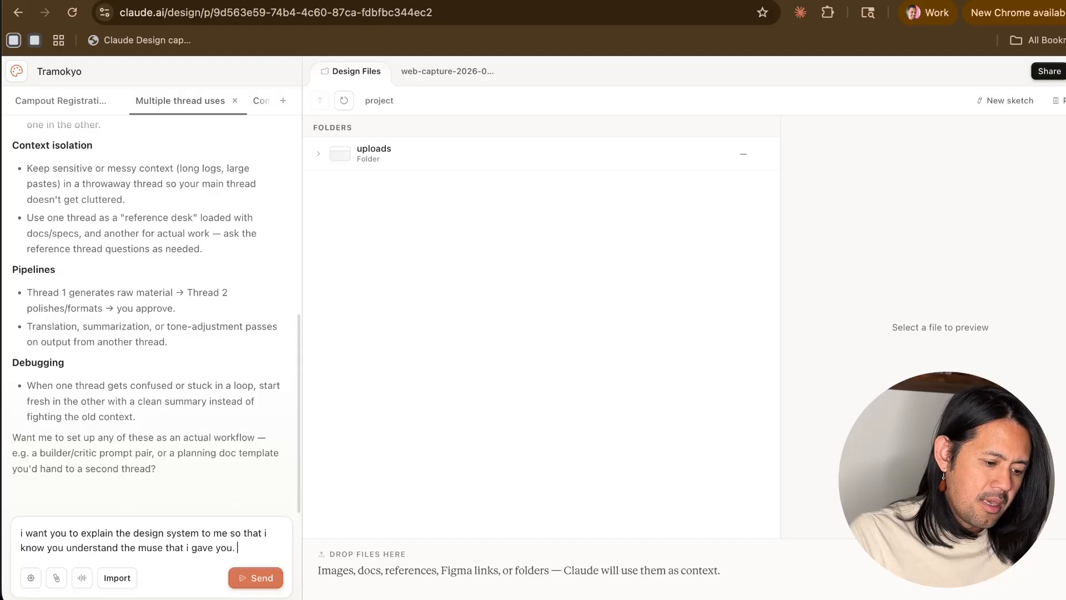
pyautogui.click(254, 576)
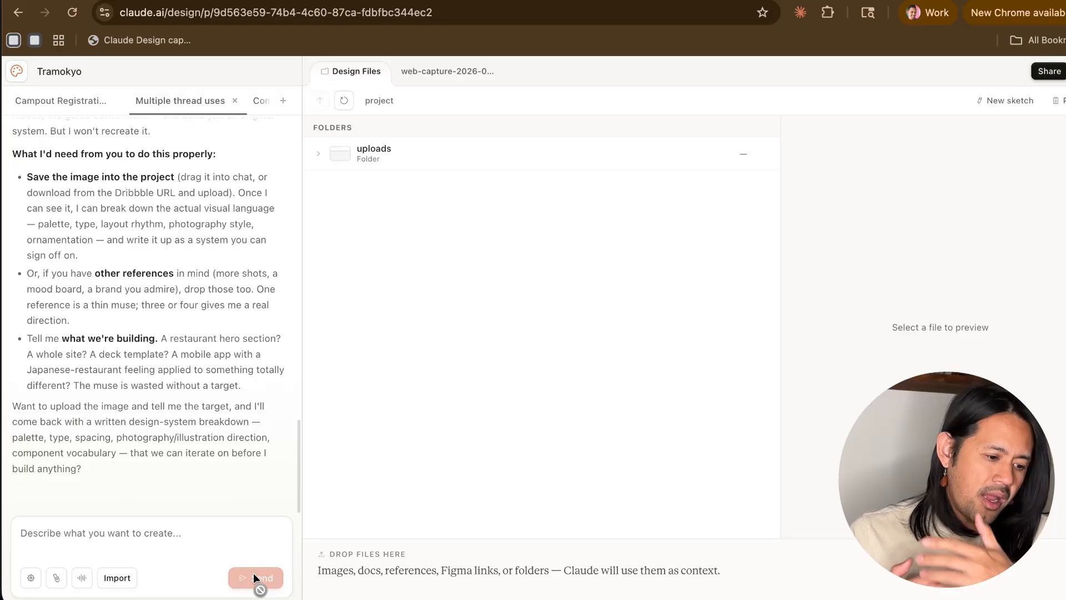
# - Read Claude's reply about understanding the muse, focusing on the point about seeing the captured image and what it needs supplied
pyautogui.scroll(1, 147, 388)
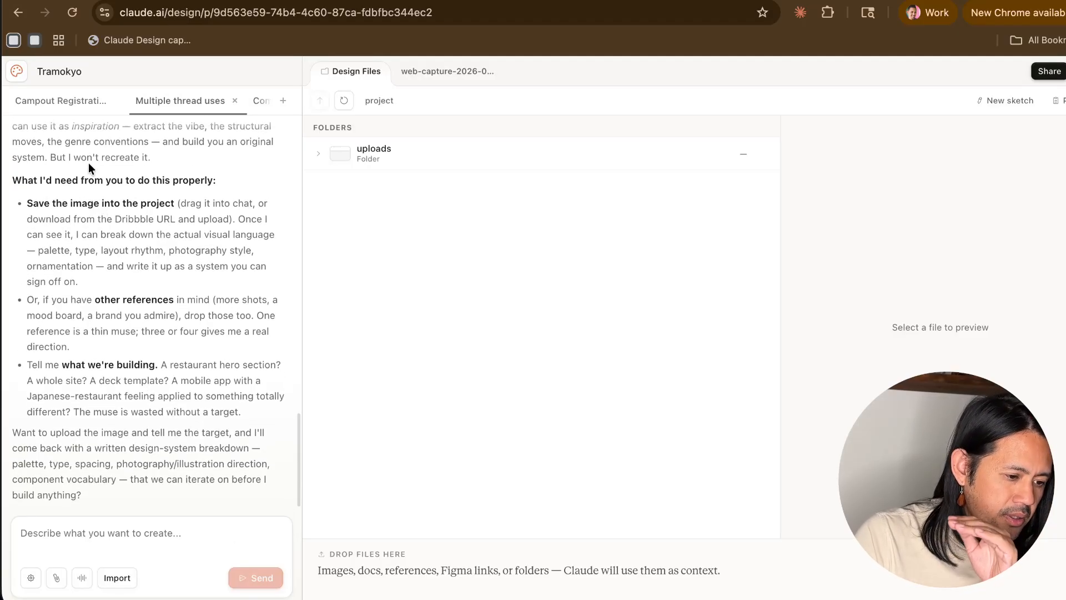
pyautogui.scroll(5, 88, 162)
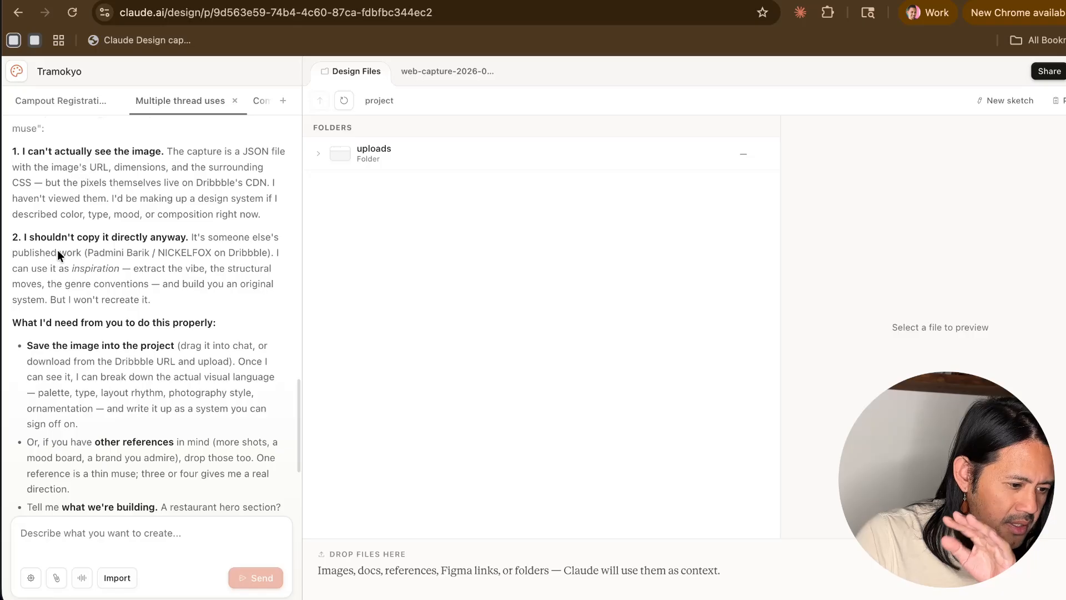
pyautogui.scroll(1, 58, 239)
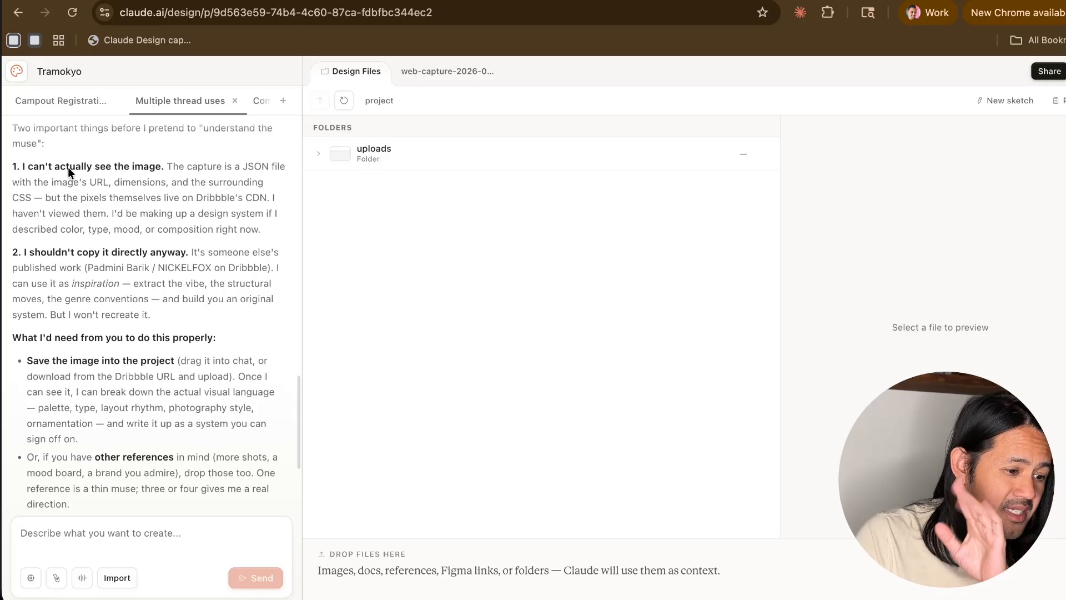
pyautogui.moveTo(68, 167); pyautogui.dragTo(156, 200)
pyautogui.click(155, 201)
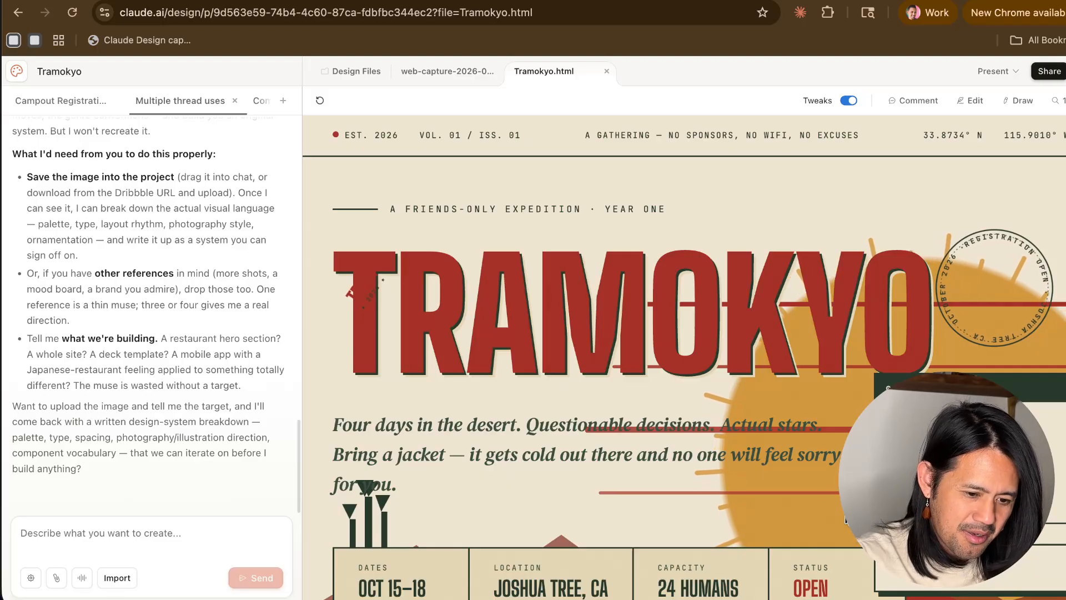
# - Look over the generated Tramokyo.html page from hero through basics and location map, and examine the small stamp on the title's first letter
pyautogui.scroll(-6, 814, 376)
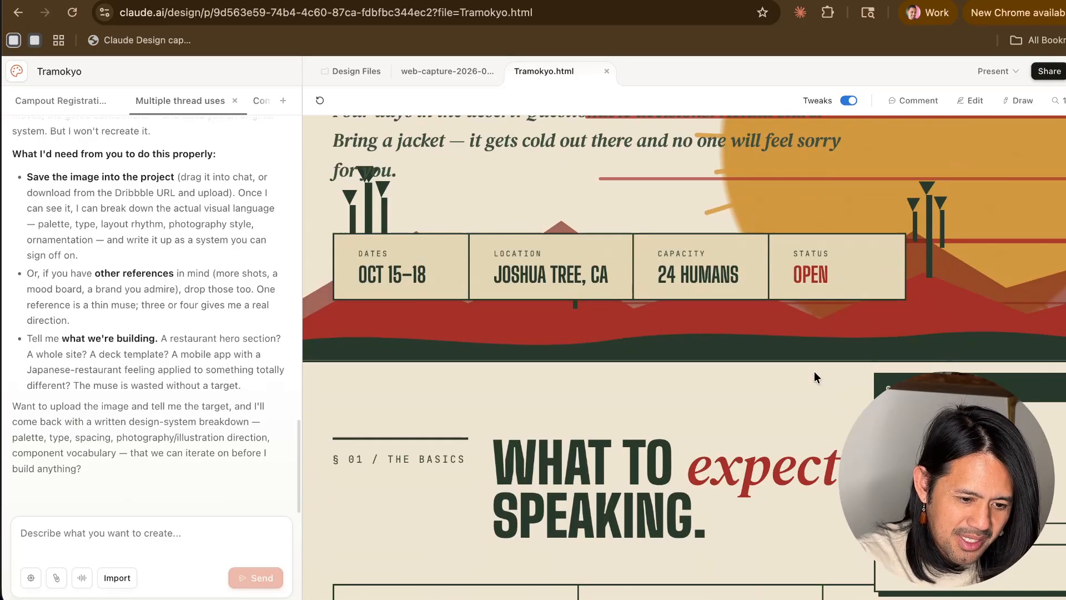
pyautogui.scroll(-10, 814, 372)
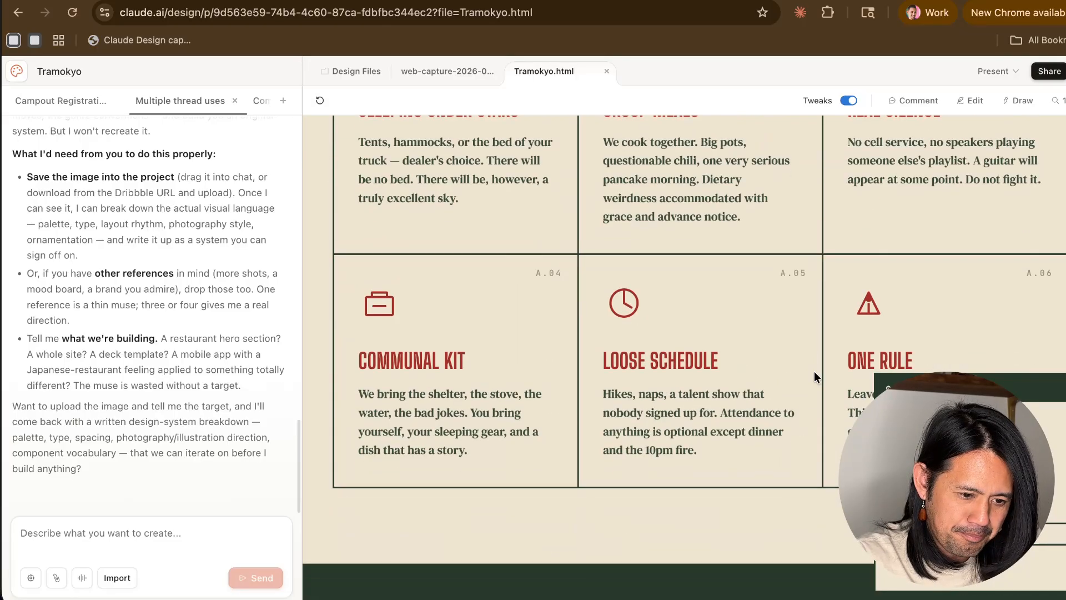
pyautogui.scroll(-17, 814, 376)
pyautogui.scroll(2, 814, 375)
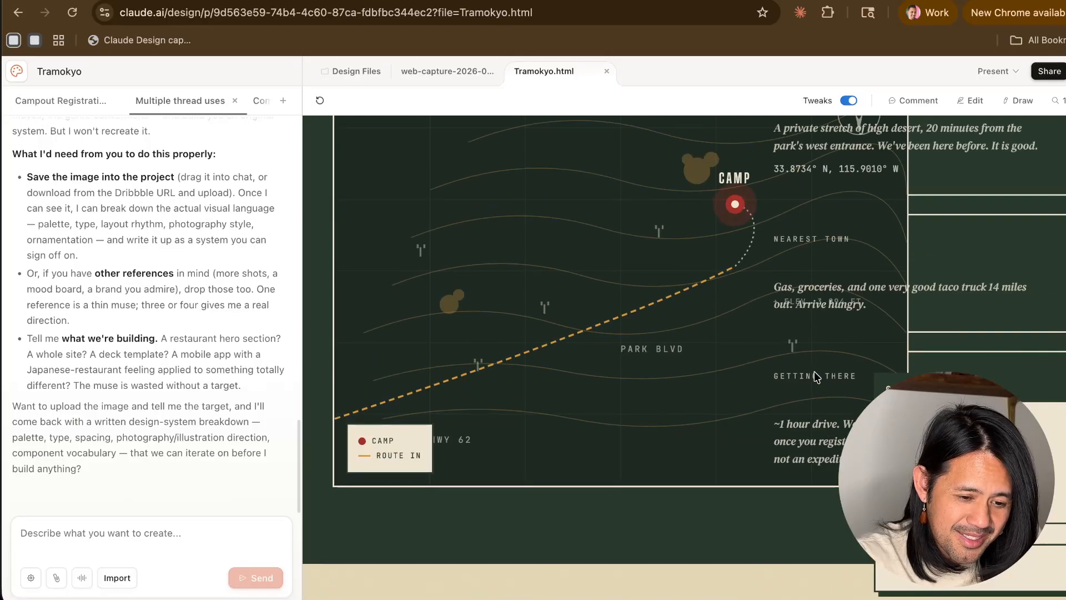
pyautogui.scroll(20, 813, 373)
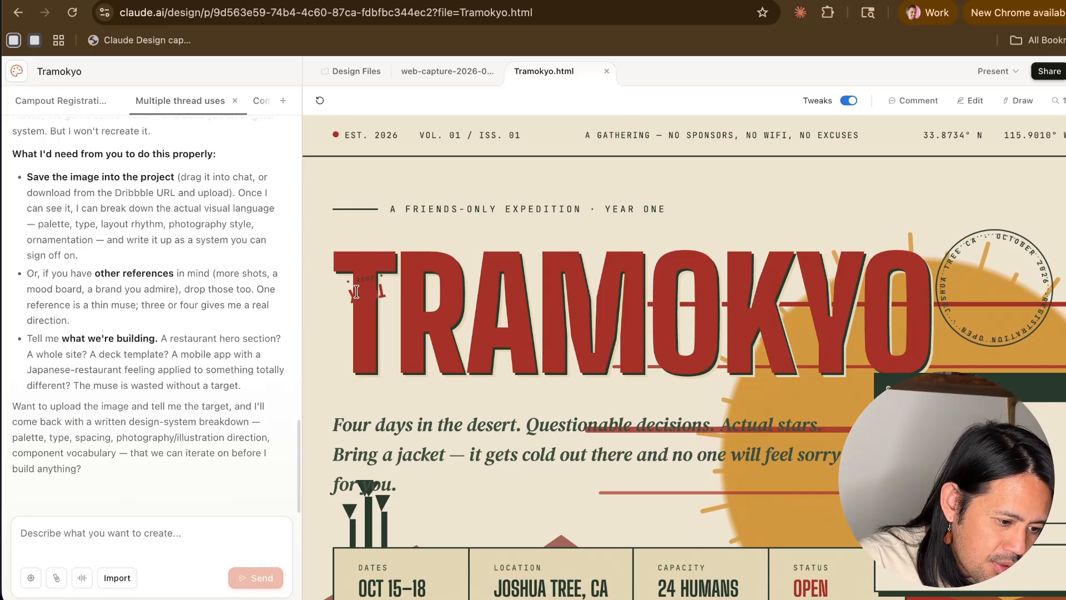
pyautogui.doubleClick(376, 294)
pyautogui.click(484, 201)
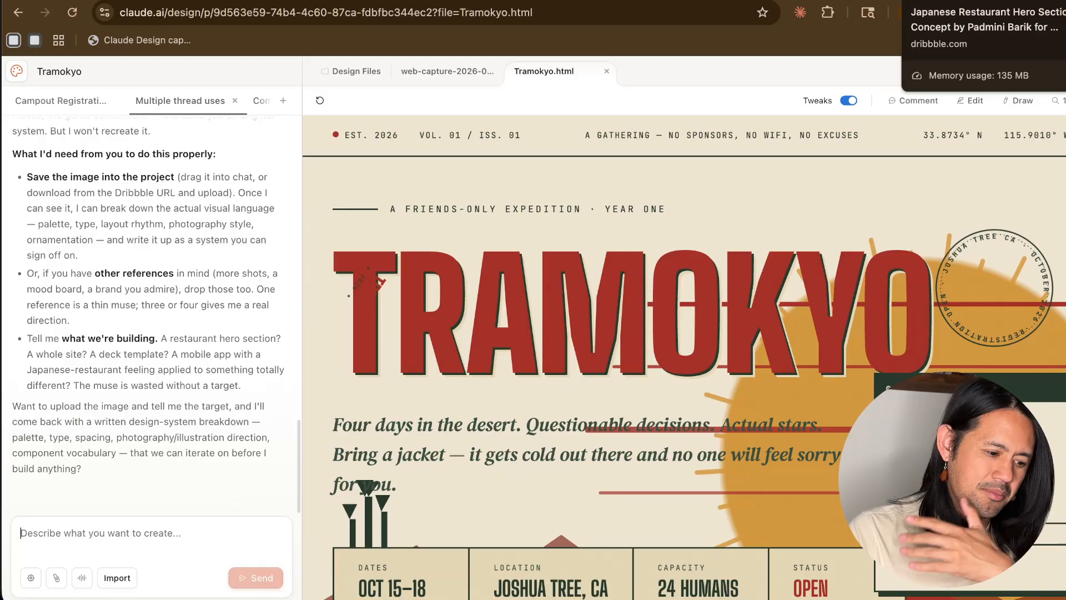
# - Copy the Japanese restaurant hero image from the Dribbble shot page and return to the Tramokyo project
pyautogui.click(944, 0)
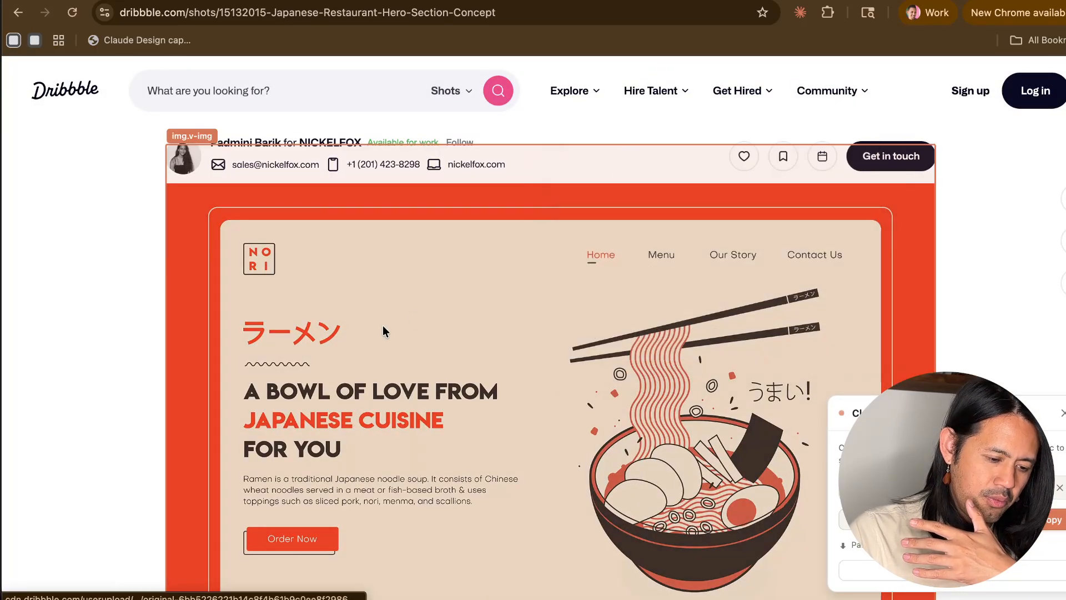
pyautogui.rightClick(383, 331)
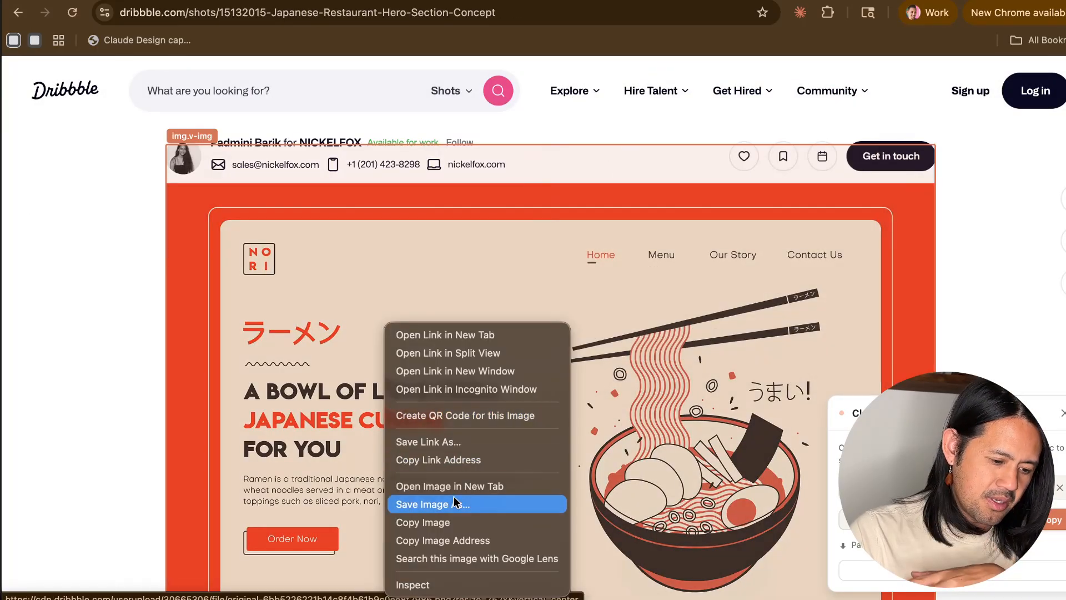
pyautogui.click(447, 521)
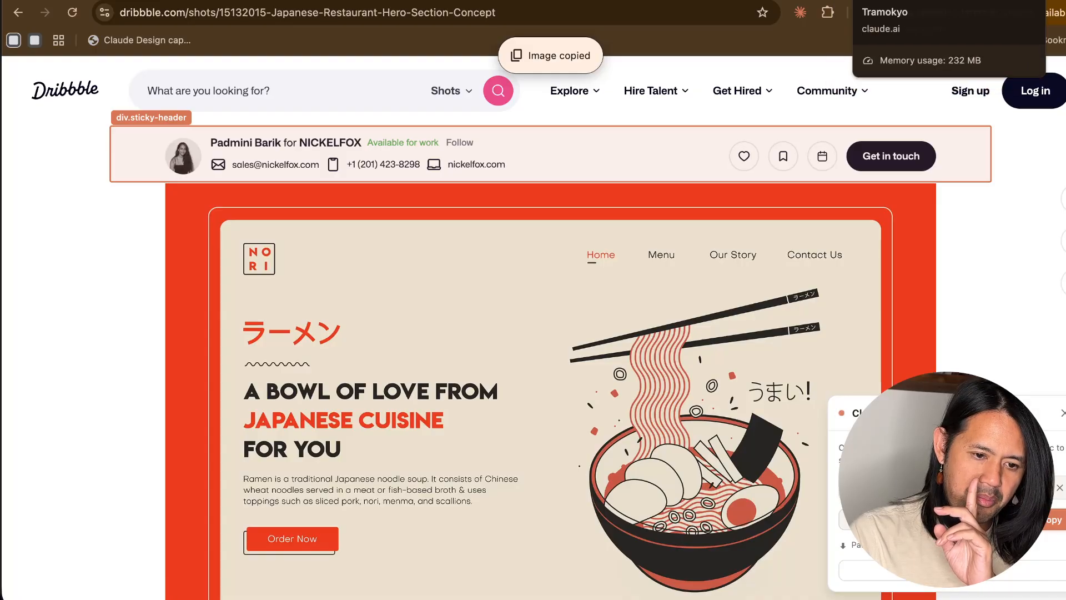
pyautogui.click(871, 2)
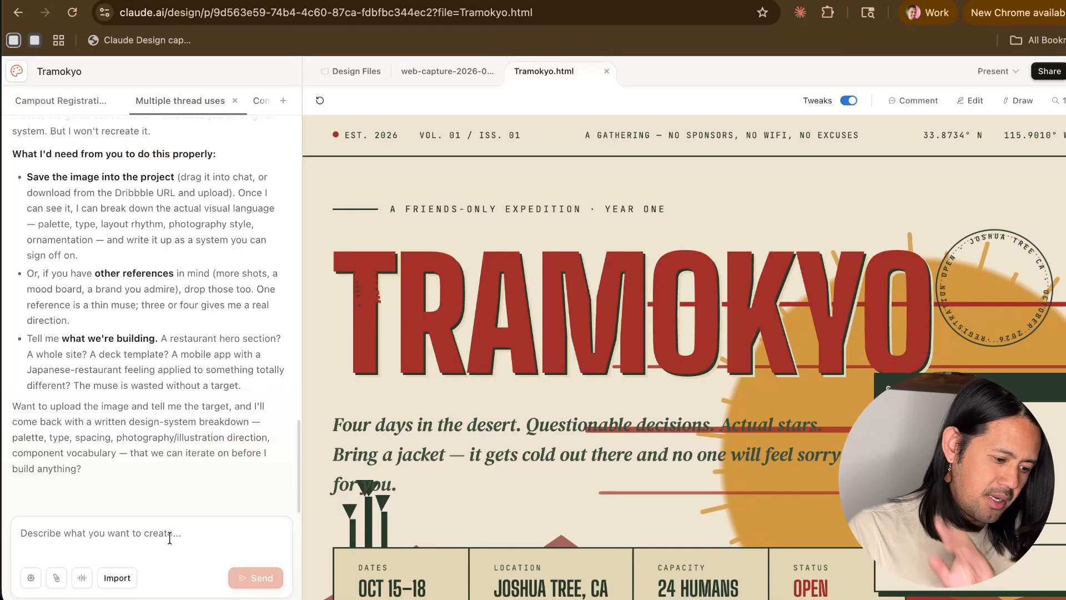
# - Attach the copied hero image and ask Claude to create another .html file, studying its colors, elements and buttons to get much closer to the attached muse
pyautogui.write('i want you to c')
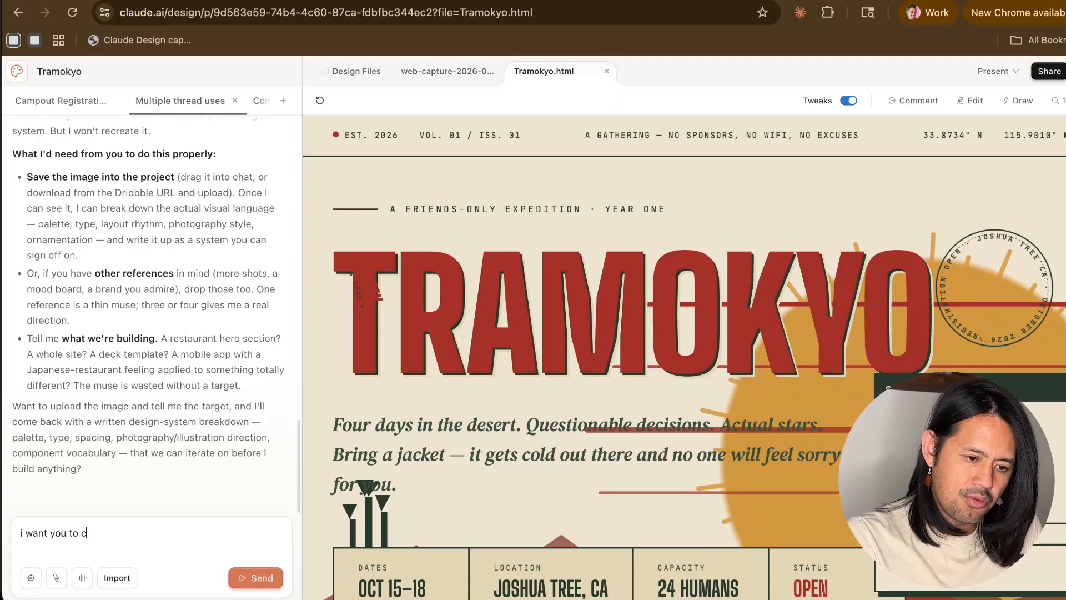
pyautogui.write('reate another .t')
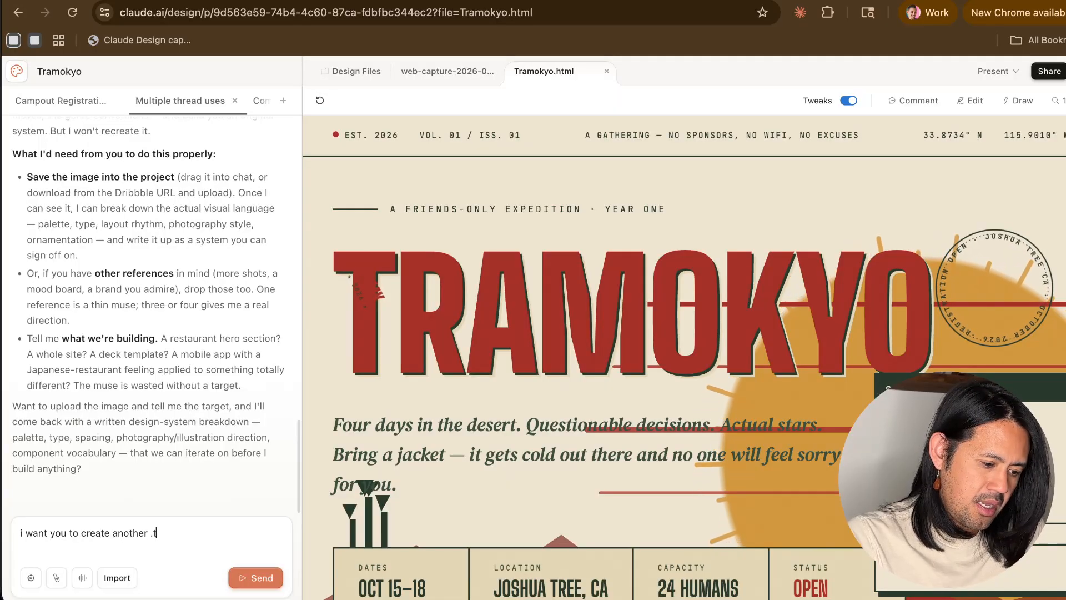
pyautogui.press('BackSpace')
pyautogui.write('html file, b')
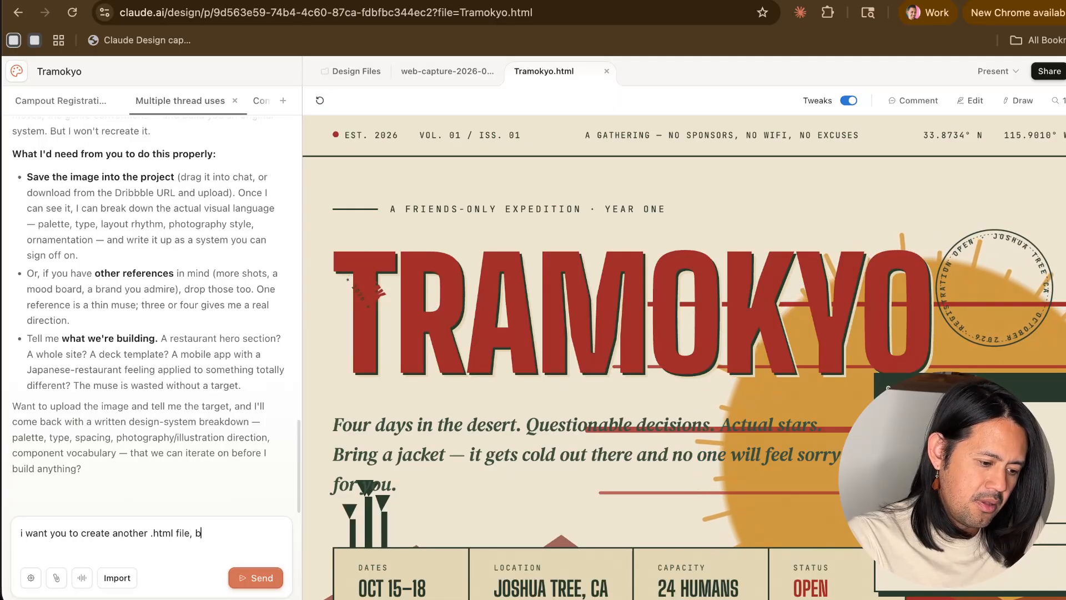
pyautogui.write('ut really s')
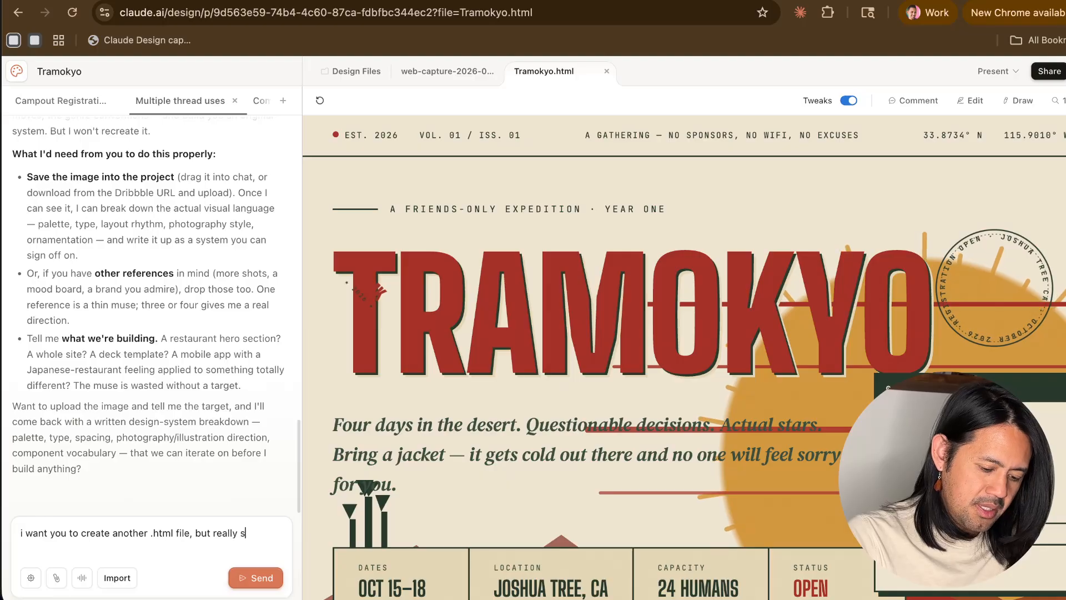
pyautogui.write('tudy the')
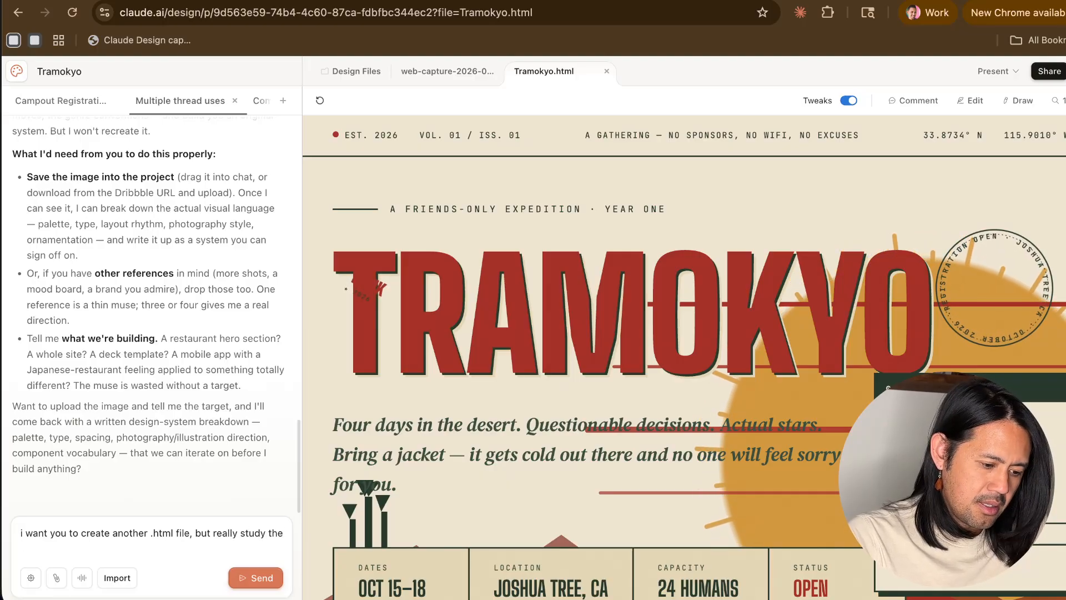
pyautogui.write(' colo')
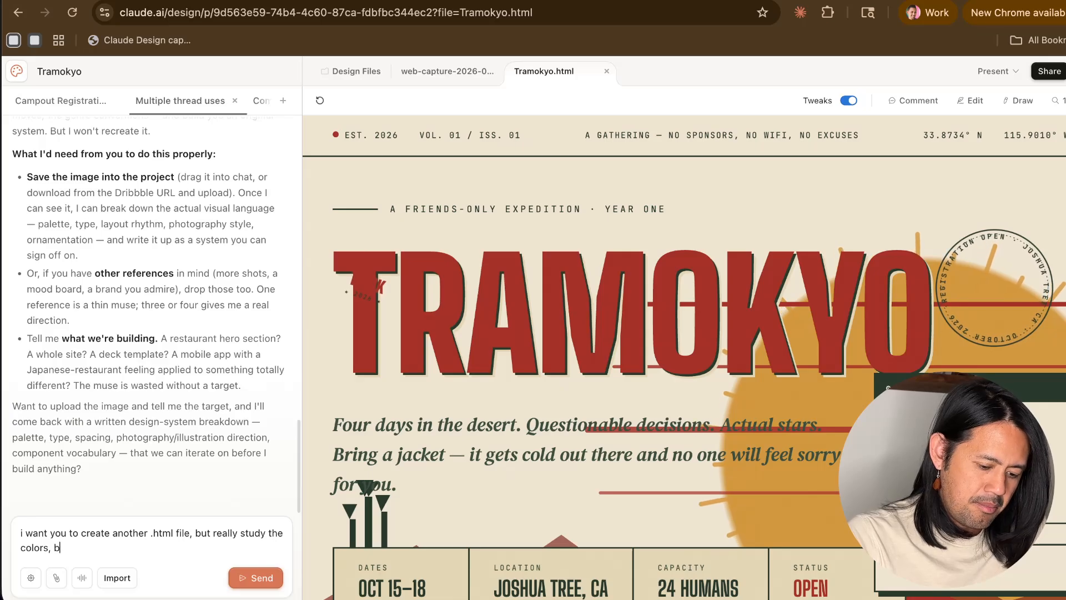
pyautogui.write('rs, elements, ')
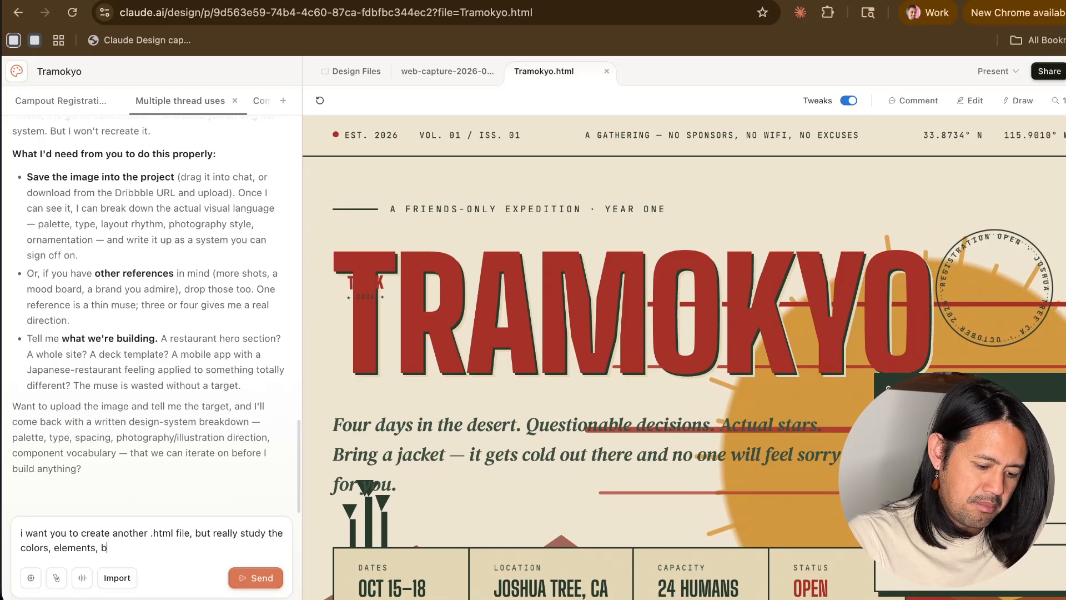
pyautogui.write('buttons, etc')
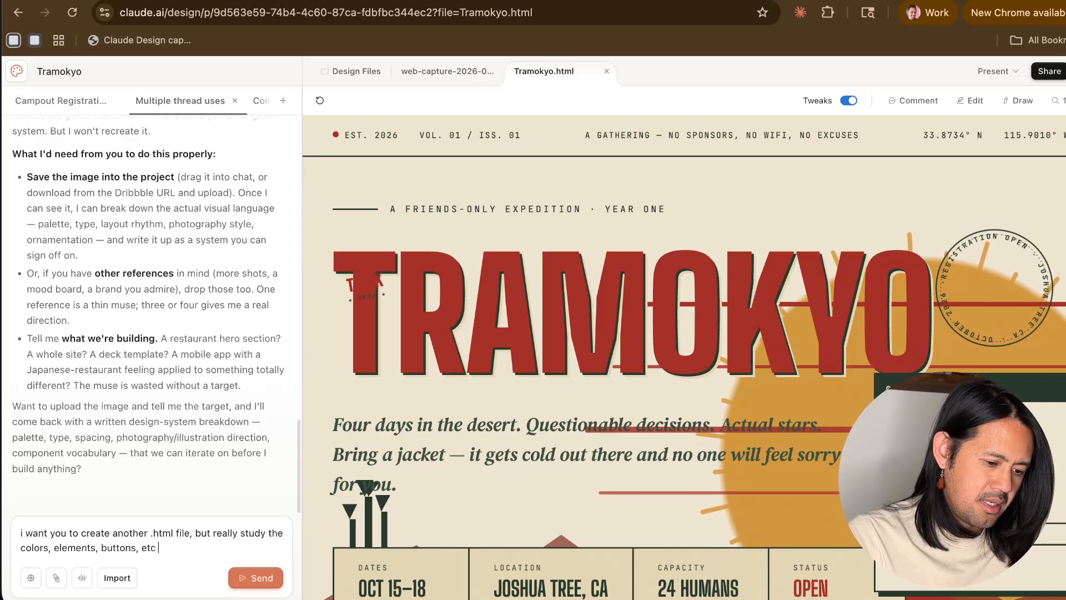
pyautogui.write(' to')
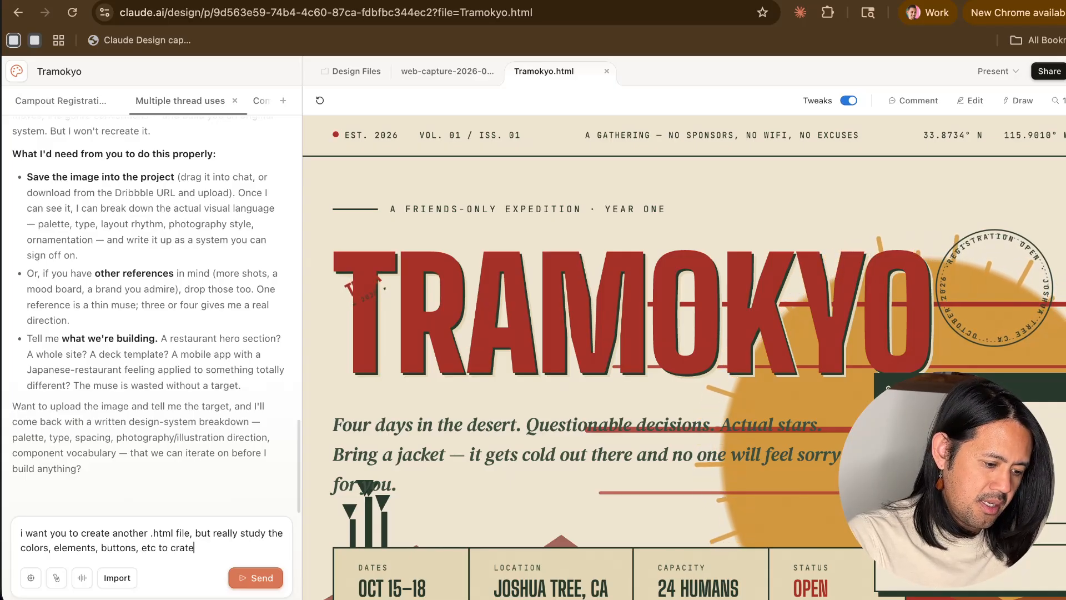
pyautogui.write(' create something ')
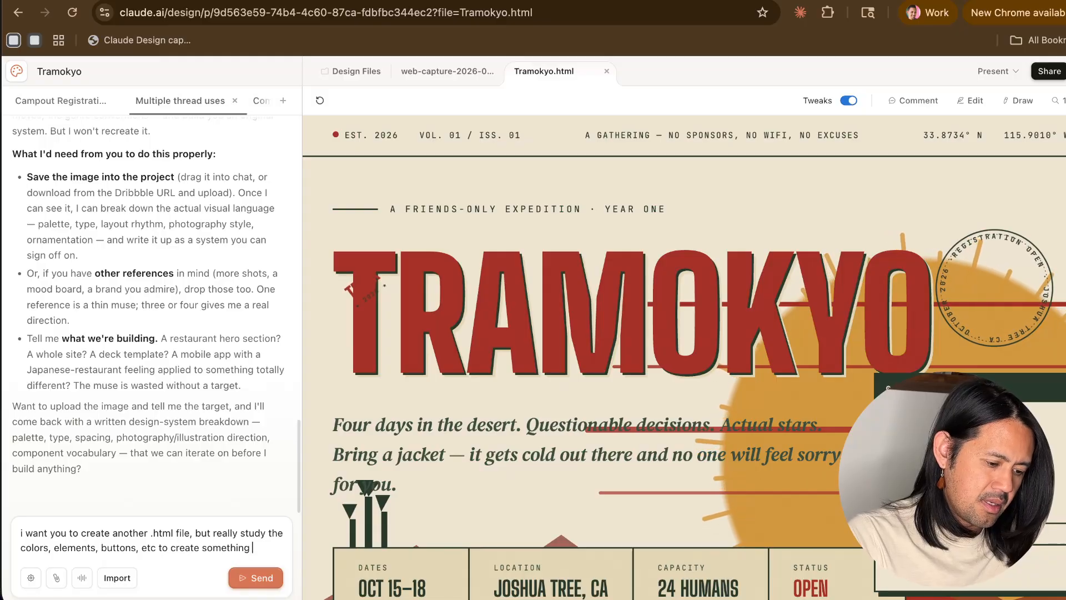
pyautogui.write('that is much cl')
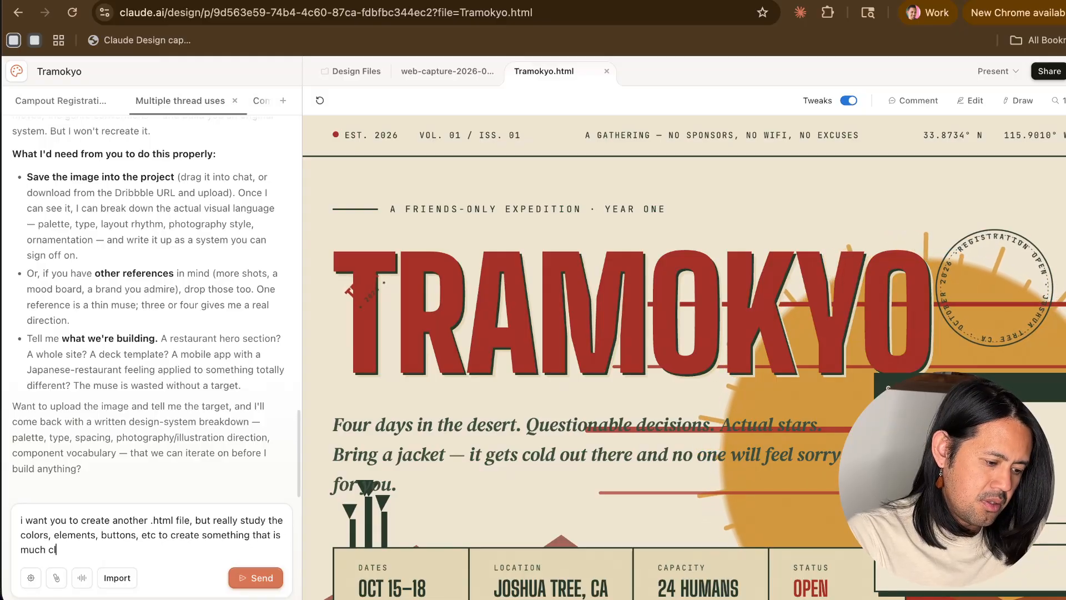
pyautogui.write('oser to the attached muse.')
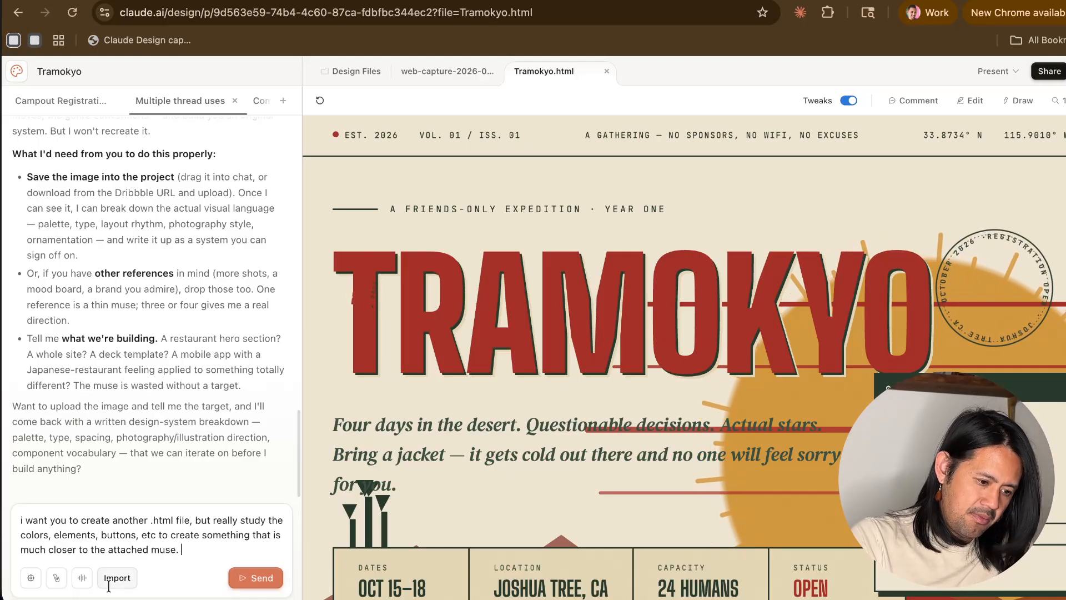
pyautogui.press('super+v')
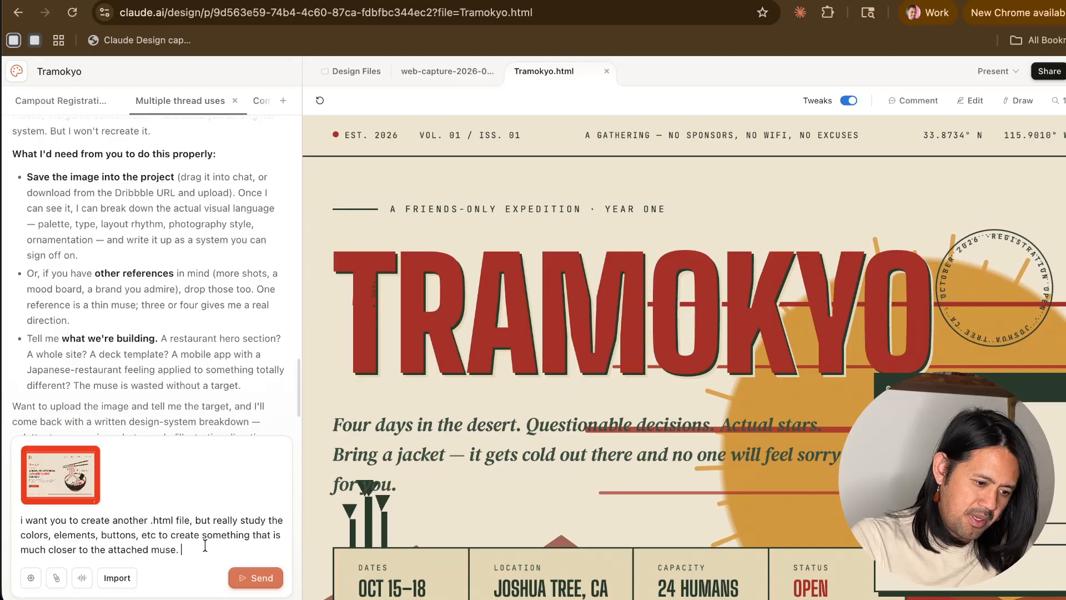
pyautogui.click(259, 578)
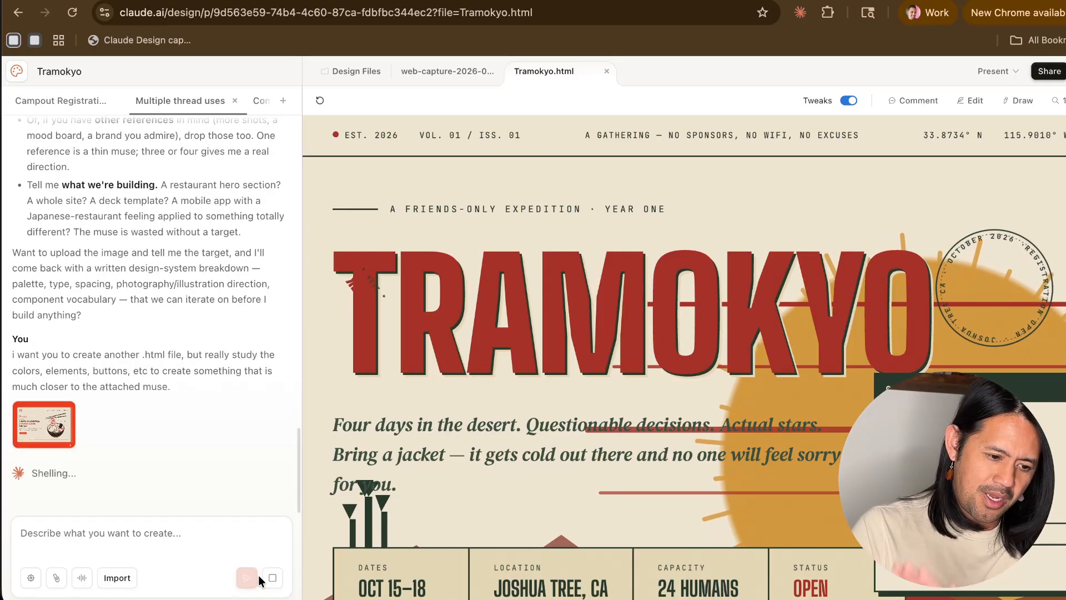
# - Switch to the campout registration chat thread and preview the orange, green and purple accent colors on the page, ending on red
pyautogui.click(65, 102)
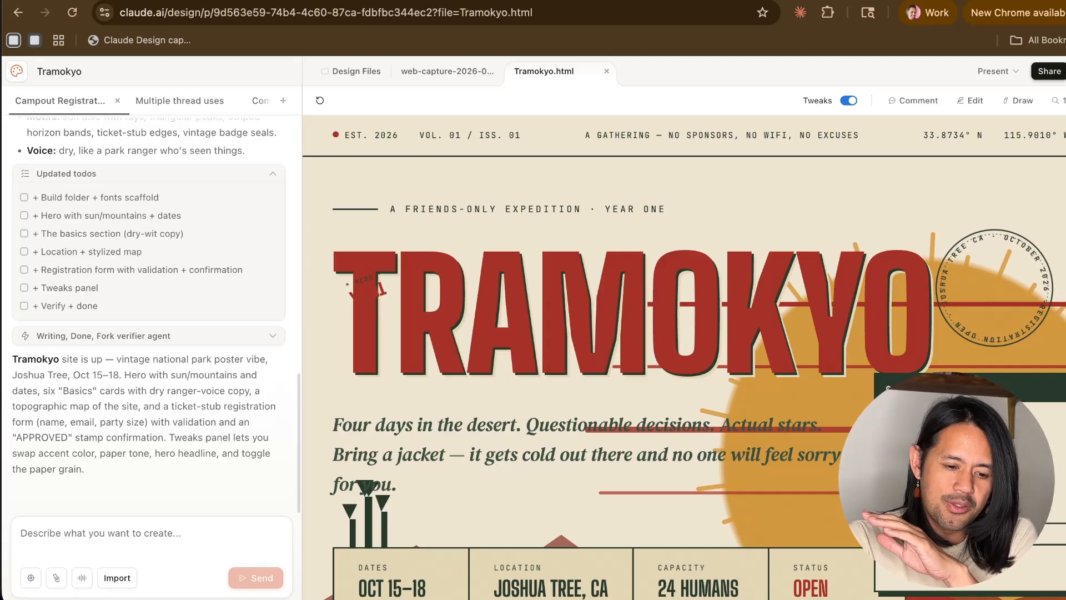
pyautogui.click(923, 439)
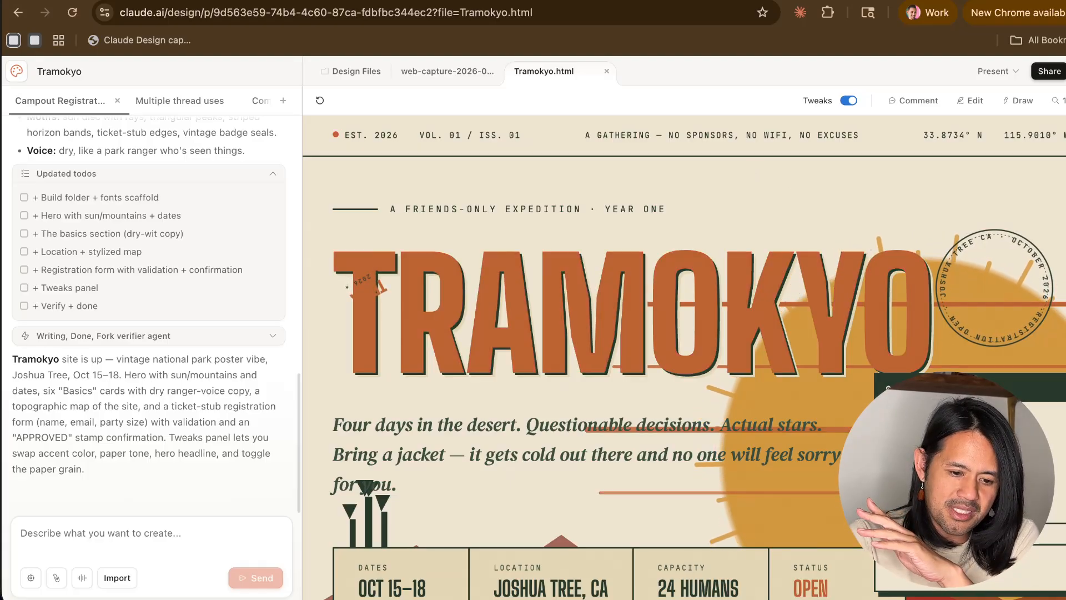
pyautogui.click(958, 439)
pyautogui.click(992, 440)
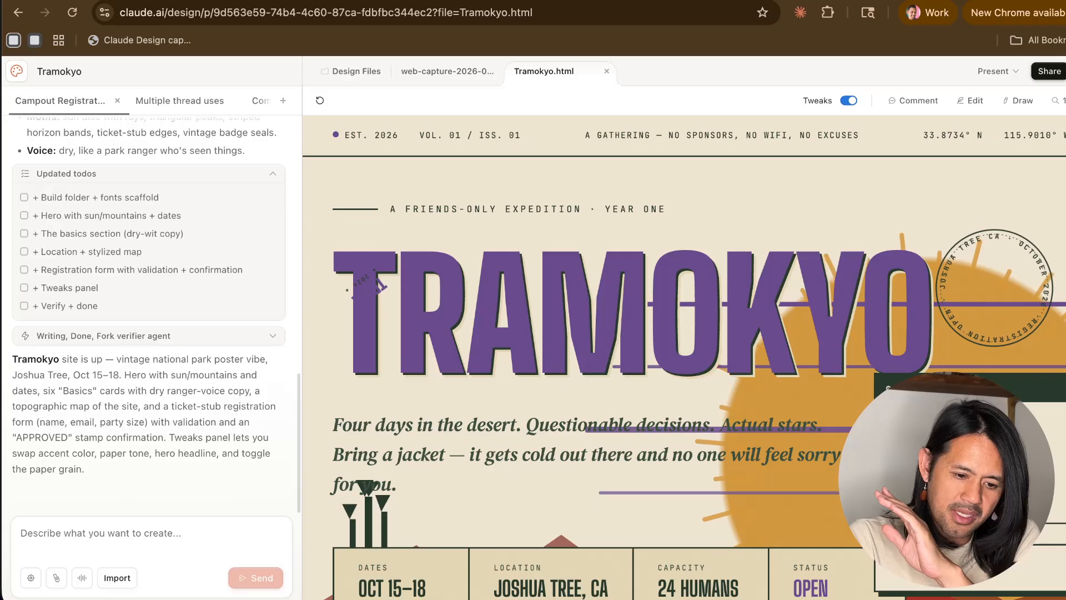
pyautogui.click(899, 439)
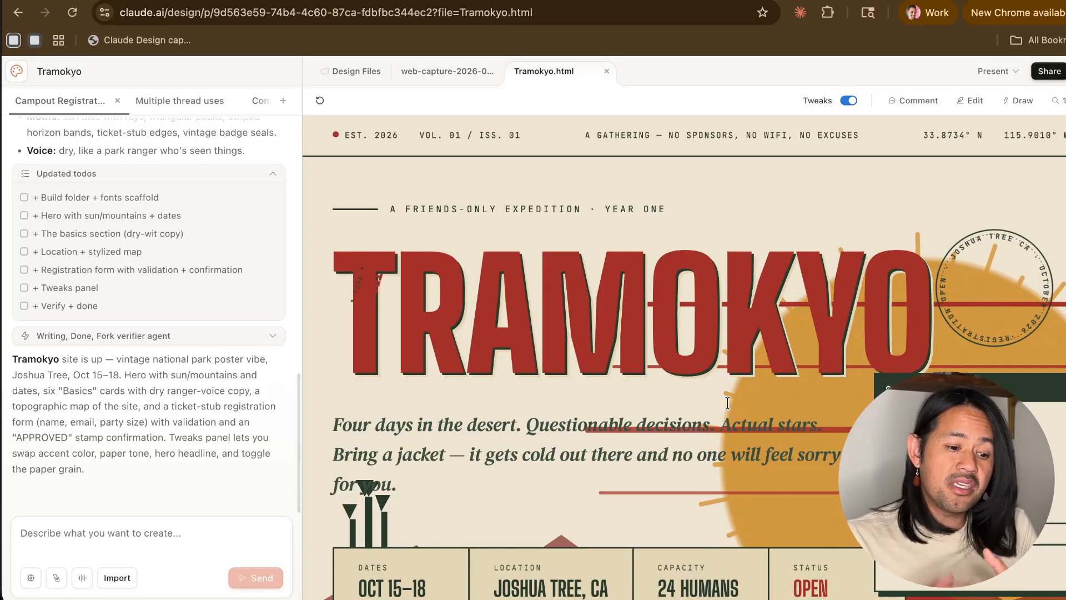
# - Look over the Tramokyo.html page from the hero to the footer and back, and examine the overlapping element on the title
pyautogui.scroll(-10, 692, 383)
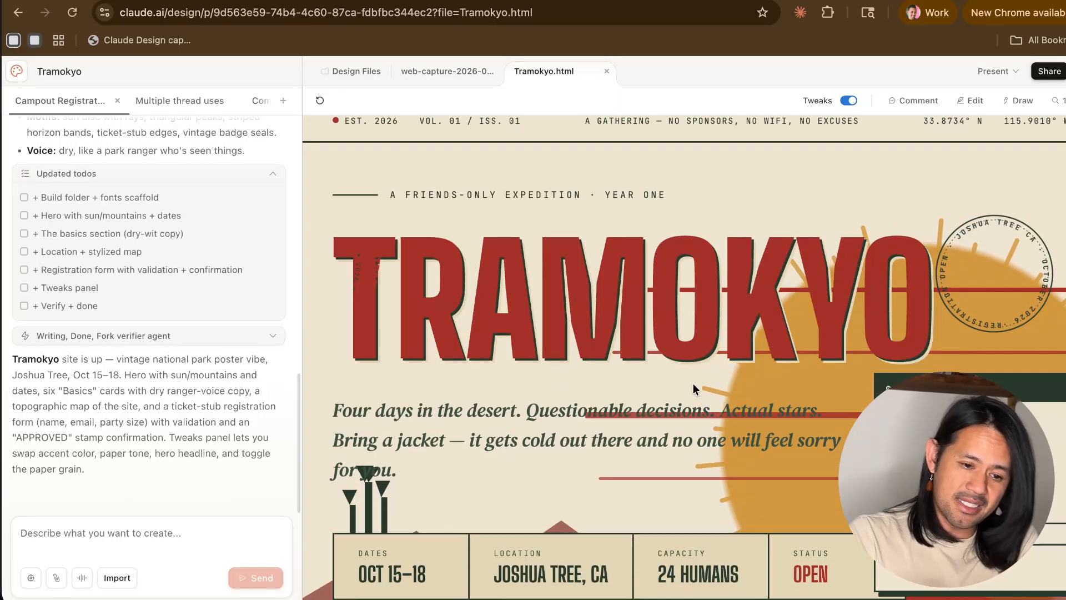
pyautogui.scroll(-20, 692, 385)
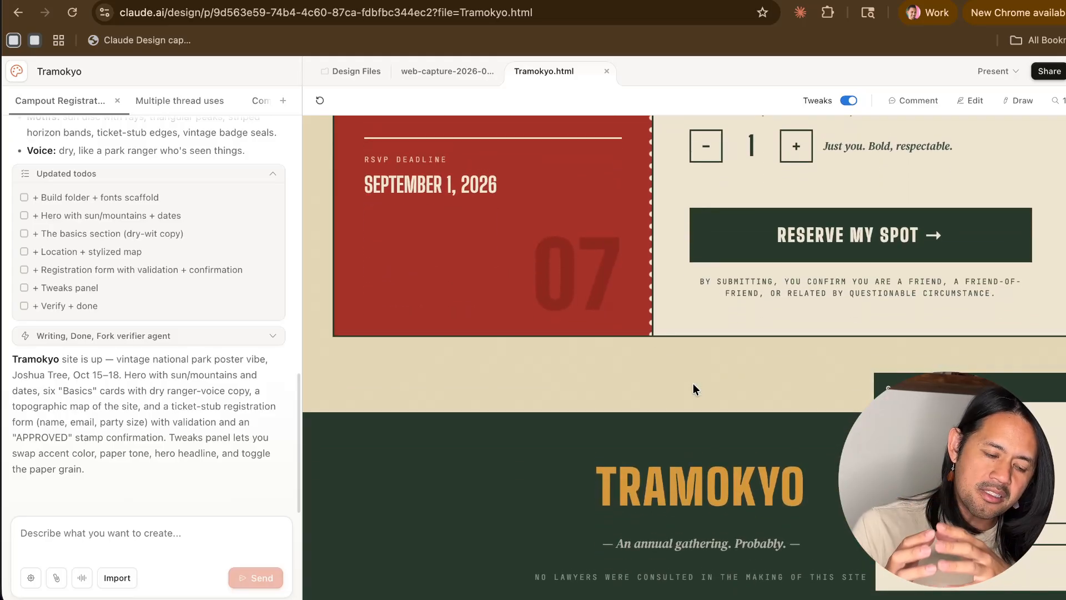
pyautogui.scroll(20, 693, 389)
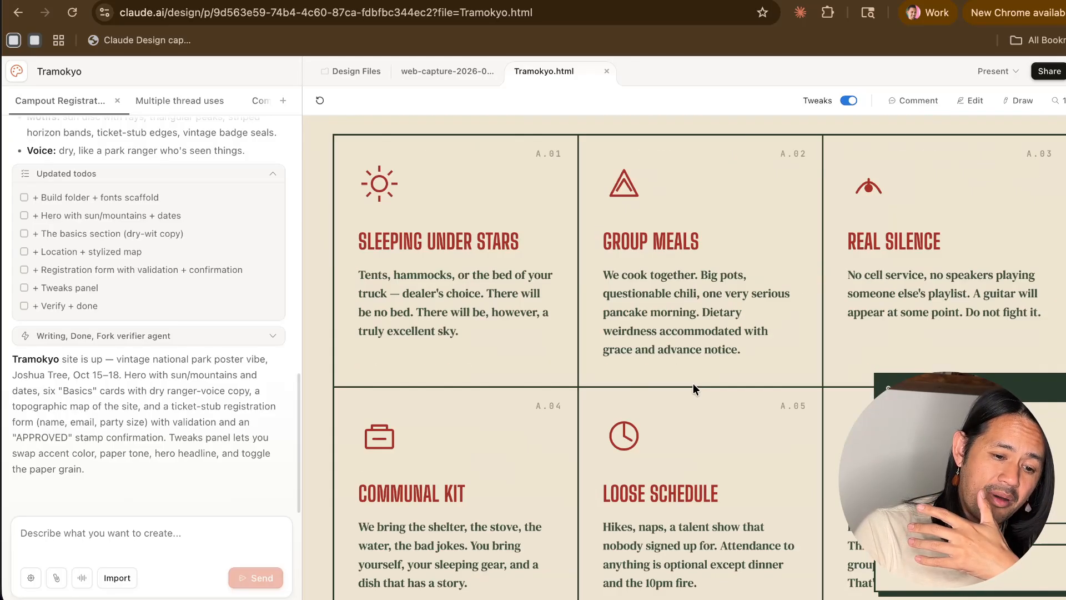
pyautogui.scroll(2, 693, 384)
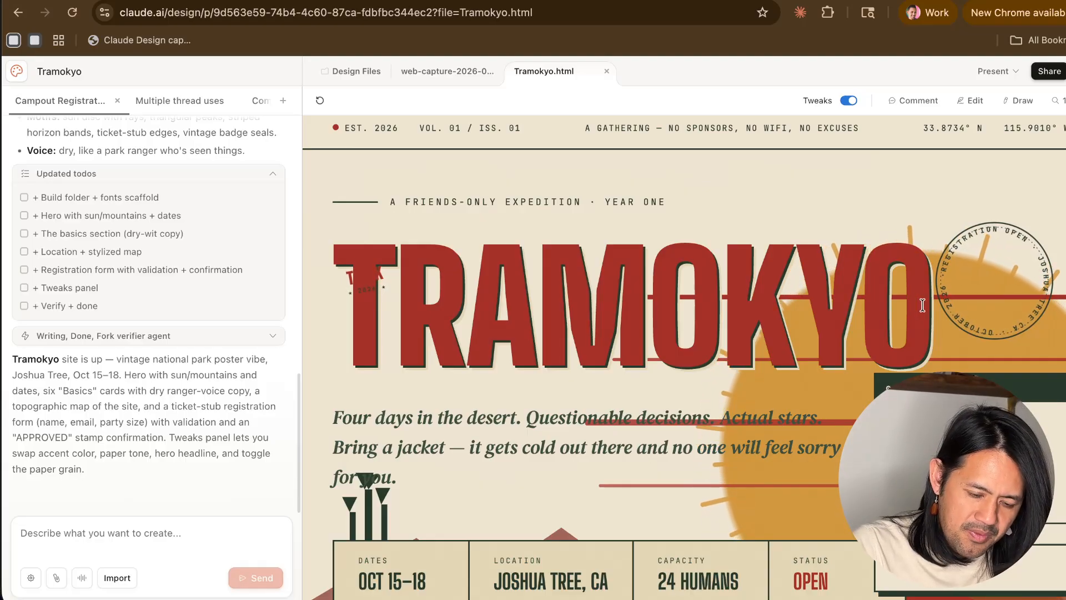
pyautogui.moveTo(926, 304); pyautogui.dragTo(644, 304)
pyautogui.click(446, 303)
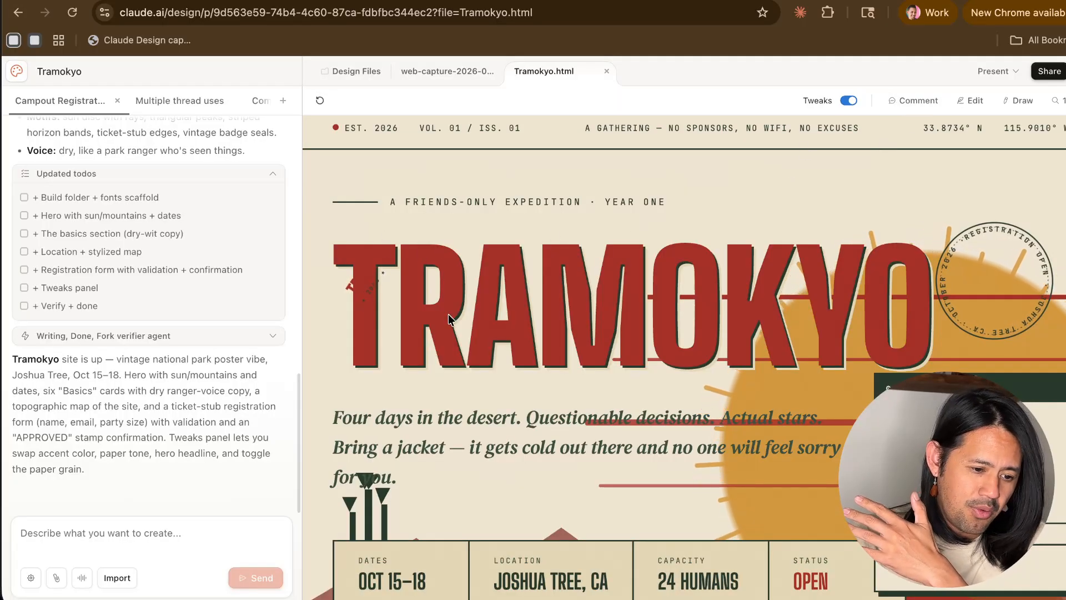
# - Comment on the TRAMOKYO title with "there's a spinning element here that should be removed" and send it to Claude
pyautogui.click(917, 100)
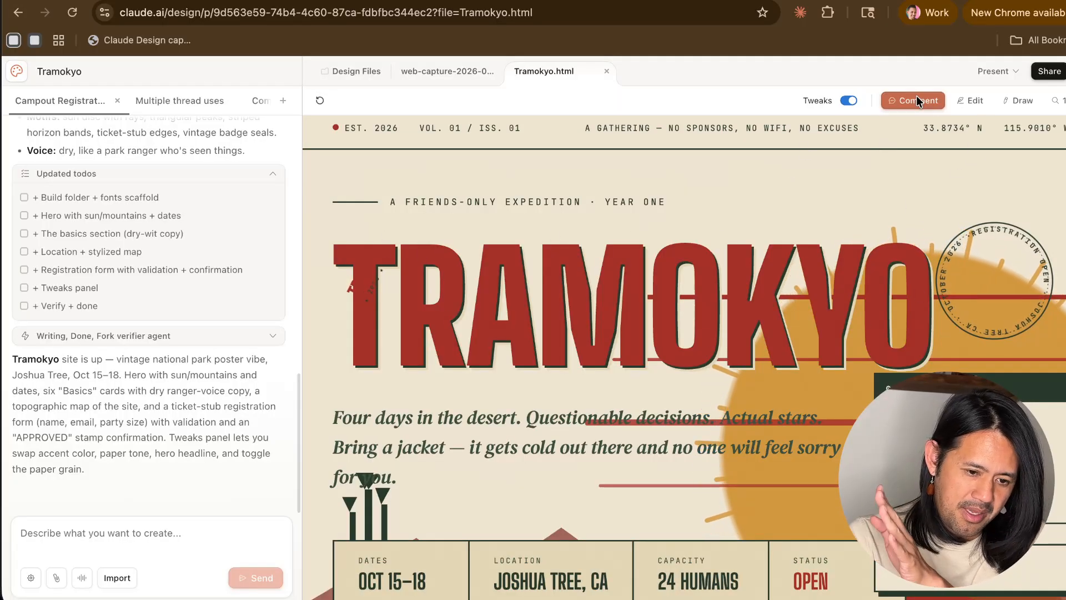
pyautogui.click(398, 284)
pyautogui.write('t')
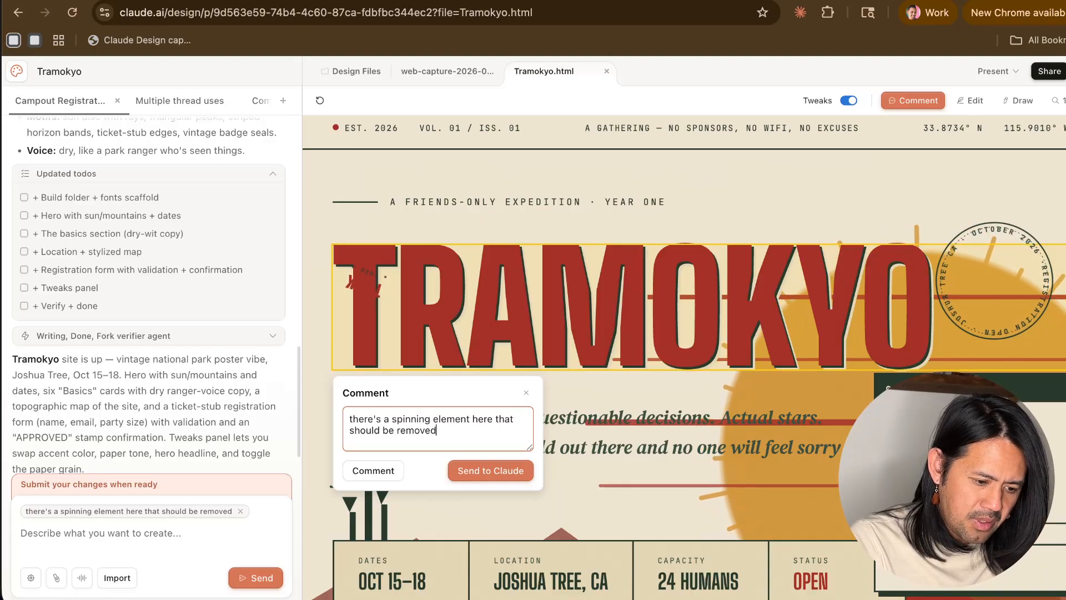
pyautogui.click(487, 472)
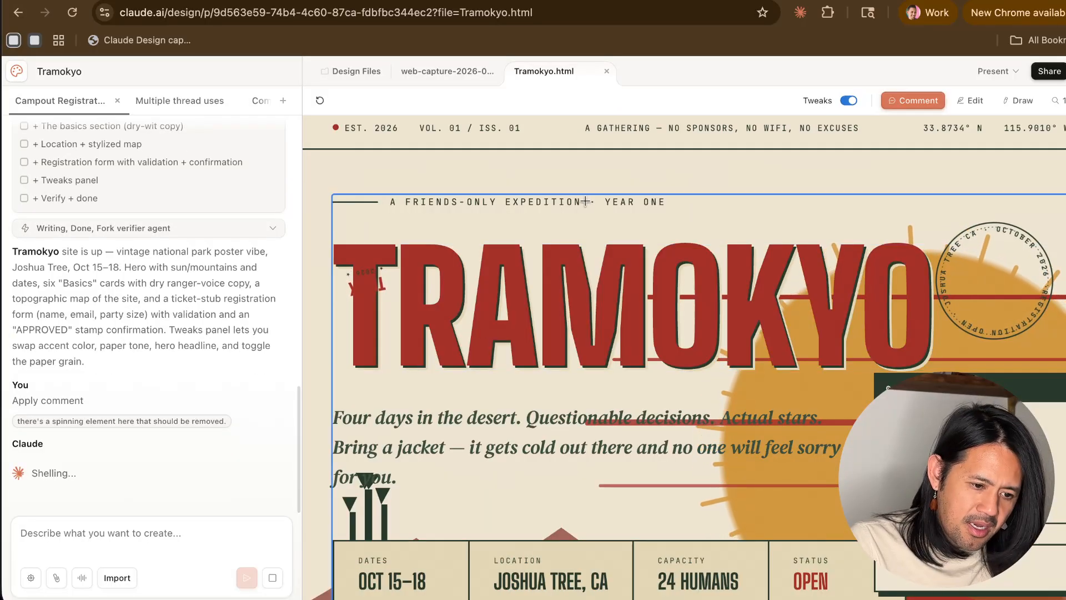
pyautogui.click(585, 201)
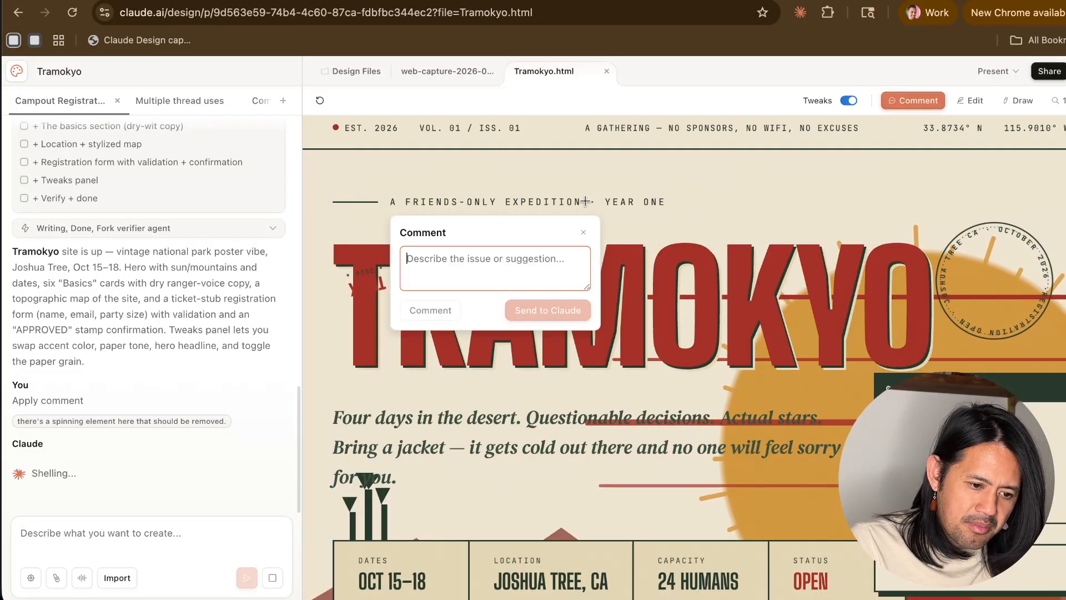
pyautogui.click(582, 232)
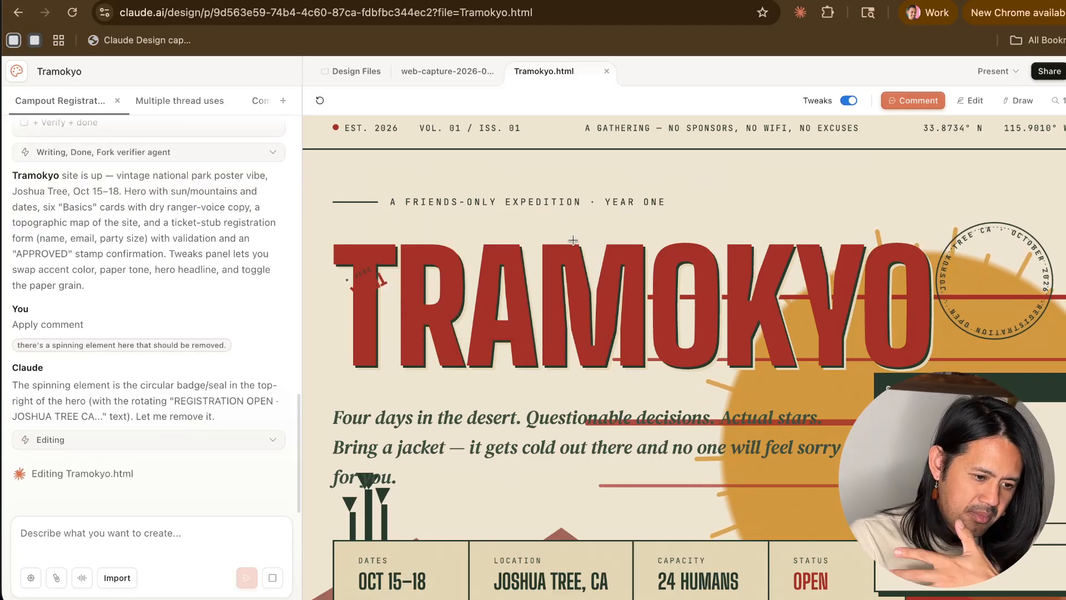
pyautogui.click(583, 200)
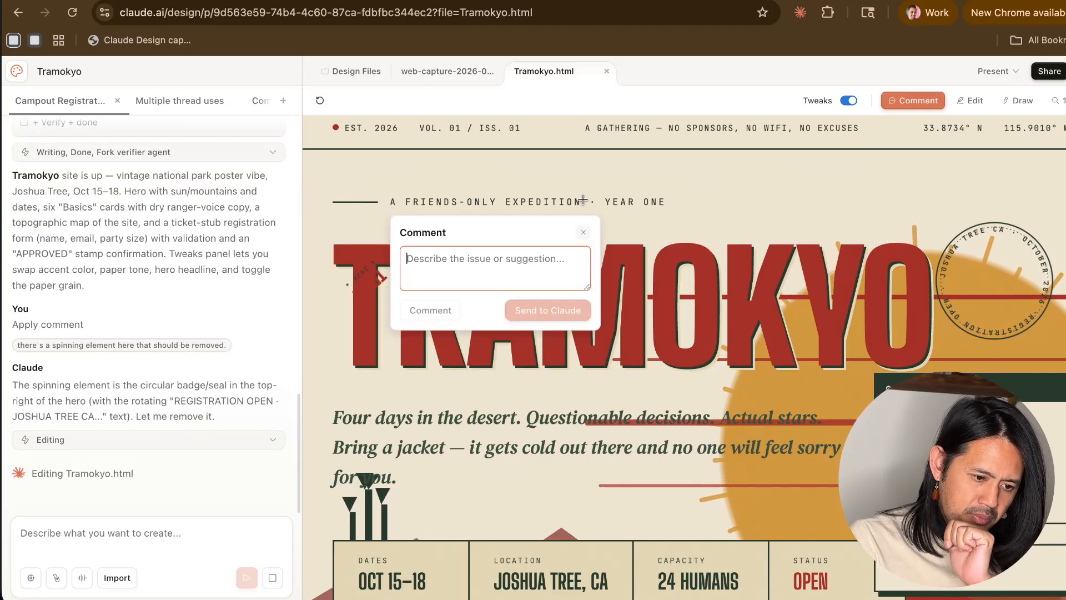
pyautogui.click(580, 226)
# - Edit the "A FRIENDS-ONLY EXPEDITION · YEAR ONE" line directly on the page, picking a brighter green for its text color
pyautogui.click(976, 101)
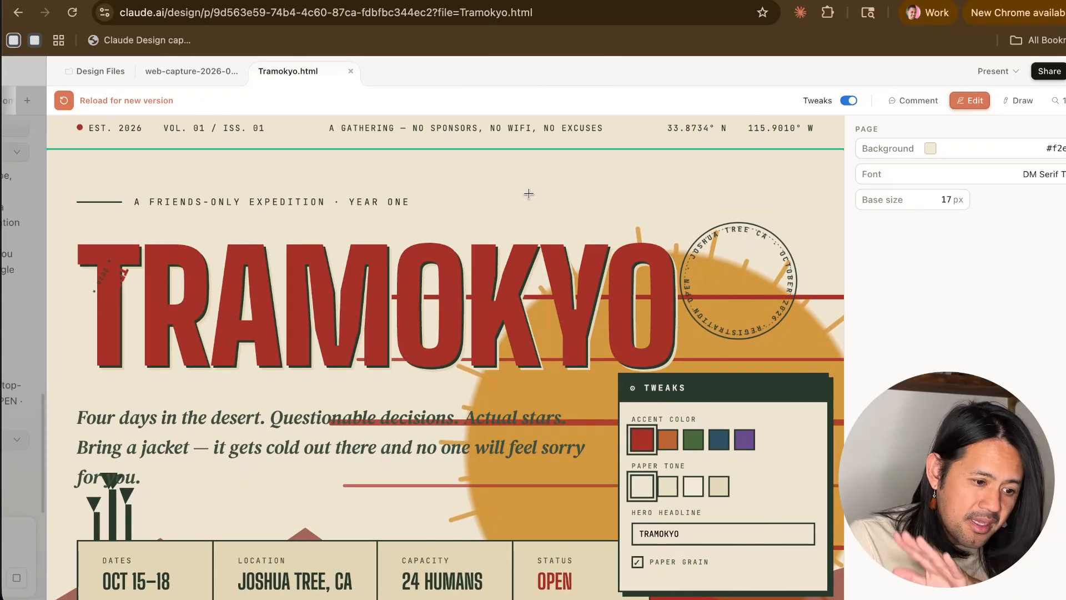
pyautogui.click(519, 200)
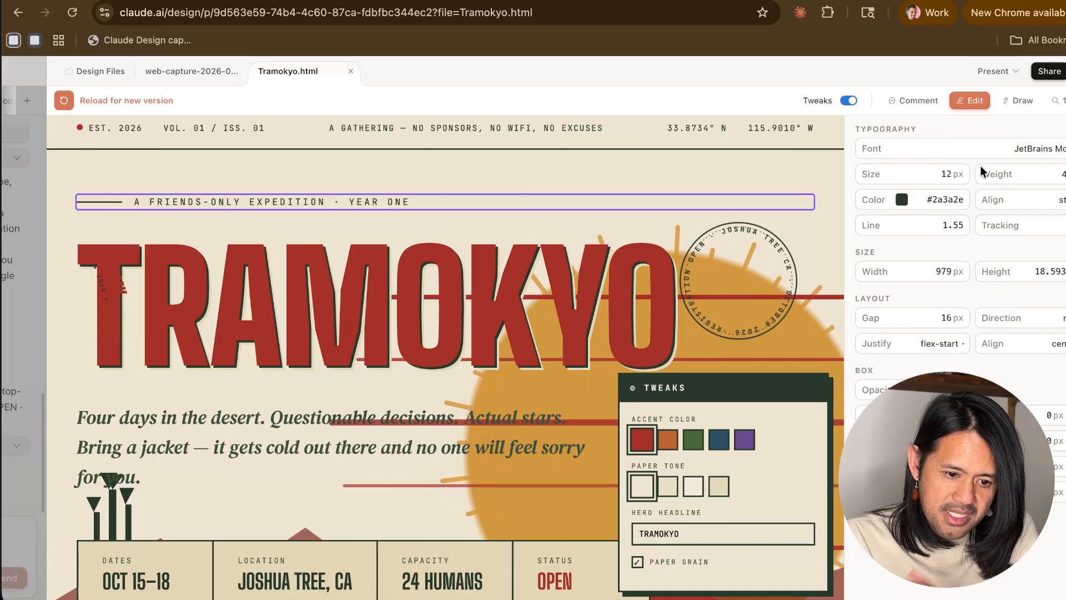
pyautogui.click(901, 200)
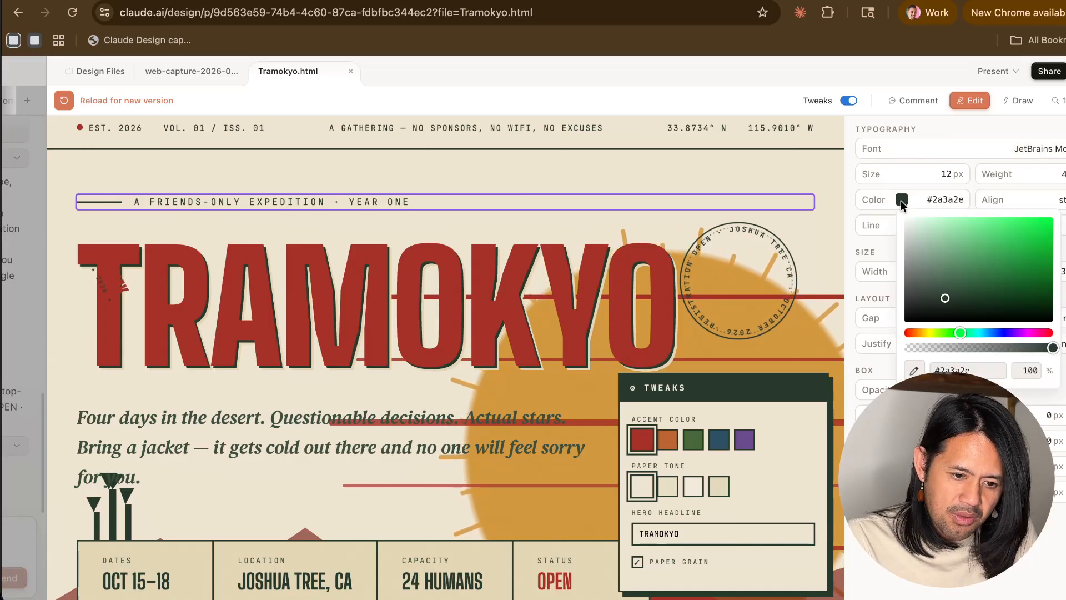
pyautogui.click(997, 260)
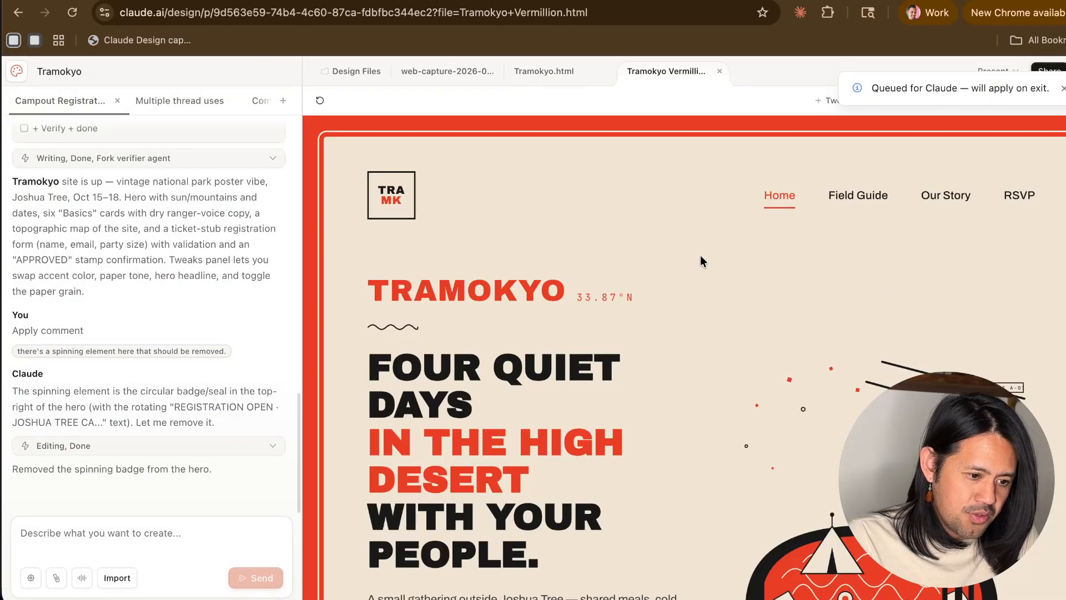
# - Look over the new Tramokyo Vermillion page's hero, checking its headline, illustration and Reserve a Spot button
pyautogui.scroll(-5, 700, 261)
pyautogui.scroll(3, 701, 261)
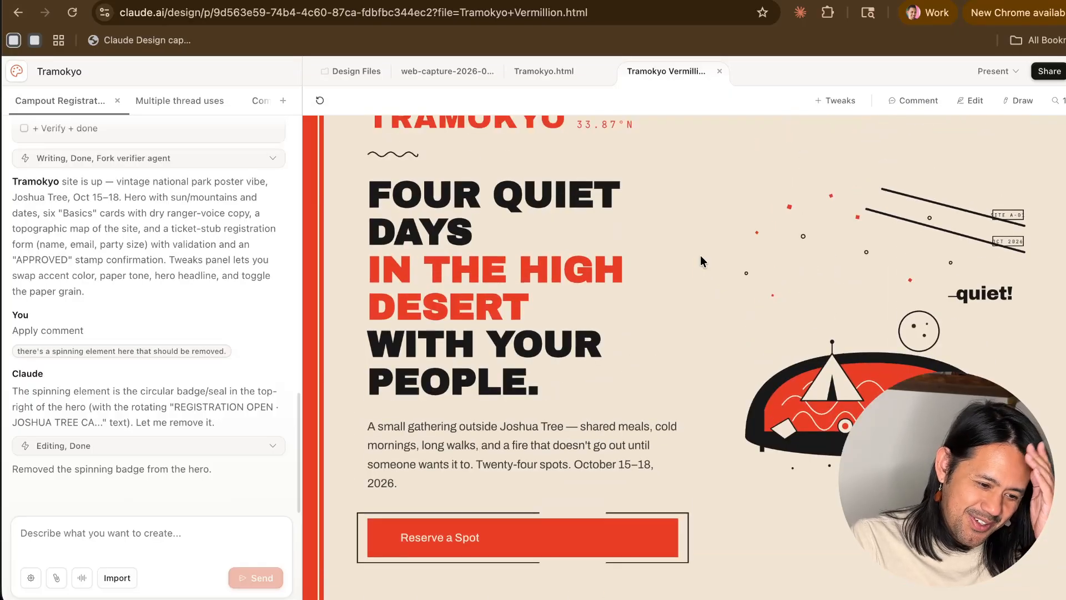
pyautogui.scroll(3, 700, 255)
pyautogui.scroll(-5, 637, 354)
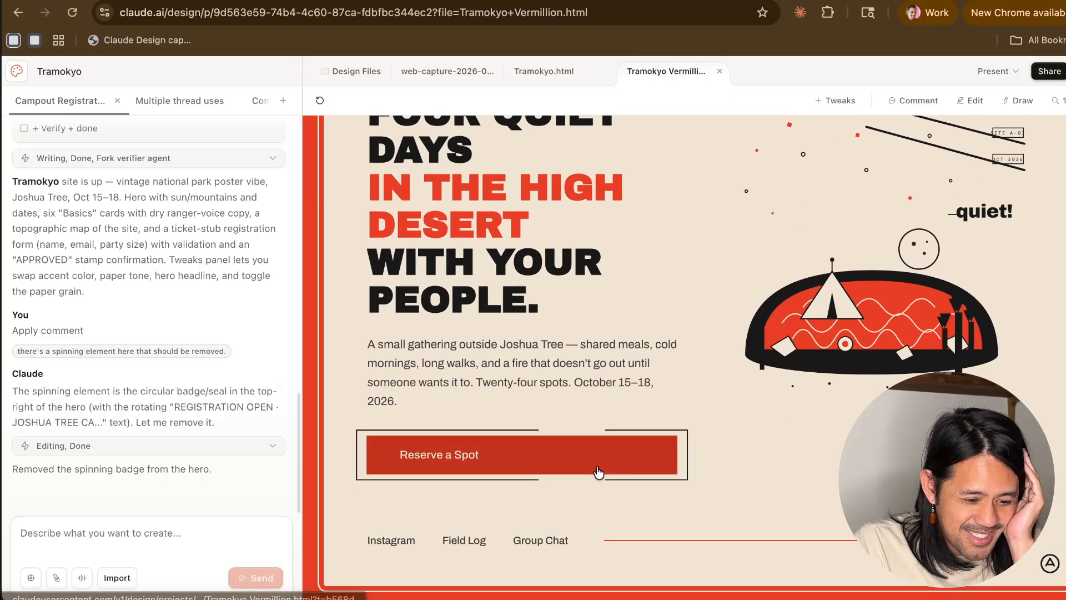
# - Compare the Tramokyo Vermillion page's hero with the original Tramokyo.html design
pyautogui.scroll(3, 598, 471)
pyautogui.scroll(-3, 617, 397)
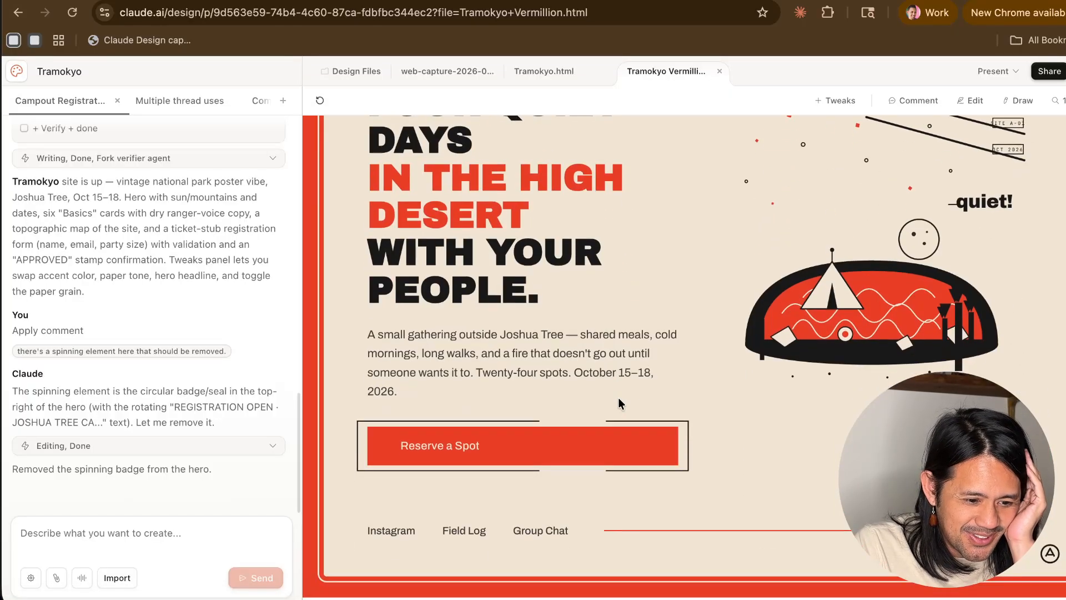
pyautogui.scroll(5, 618, 398)
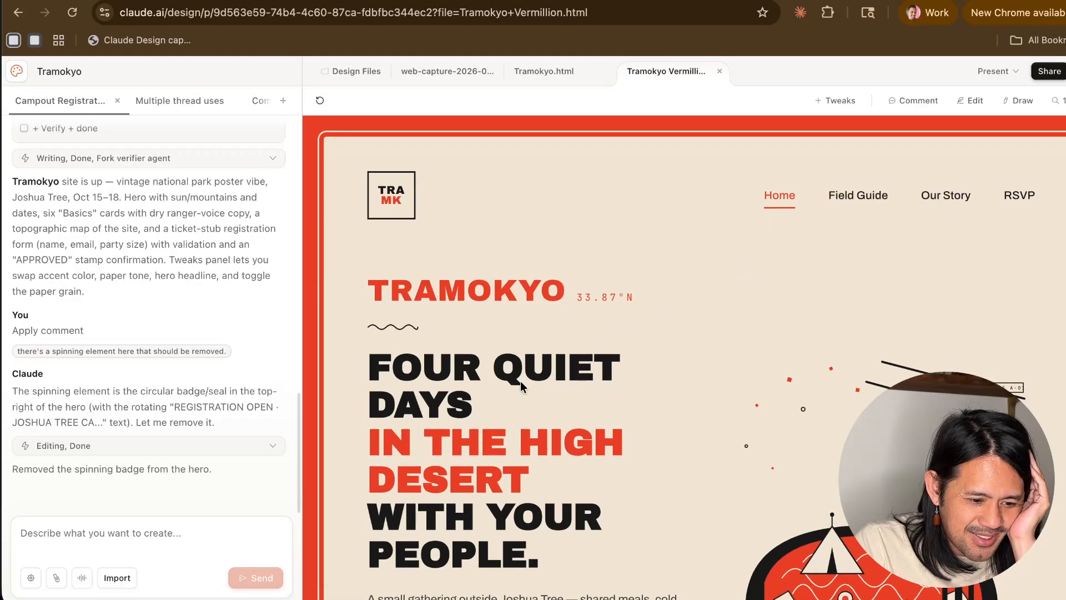
pyautogui.scroll(-5, 521, 381)
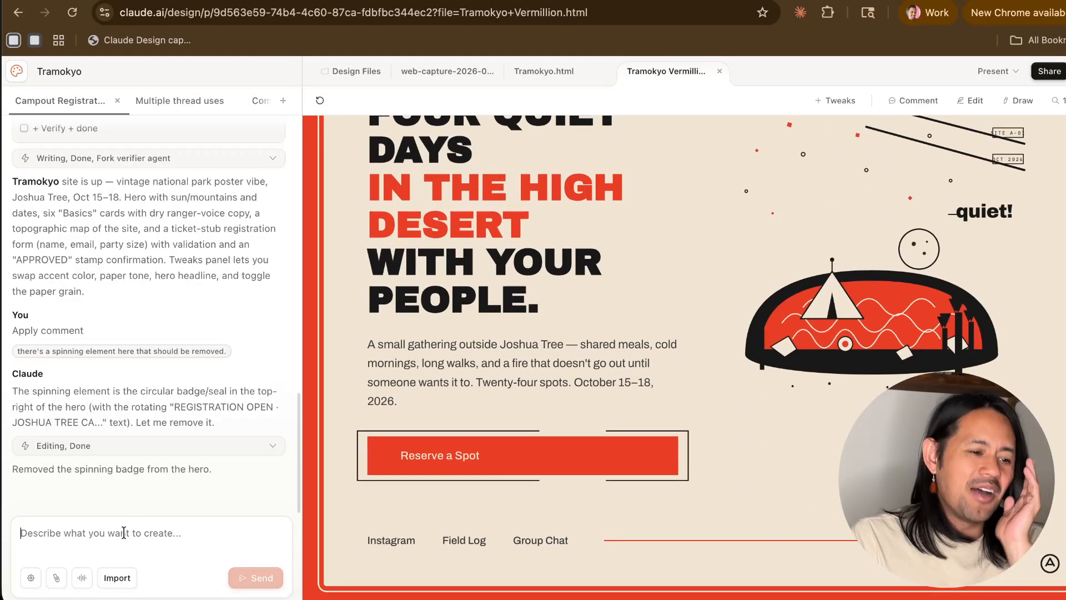
pyautogui.scroll(5, 666, 397)
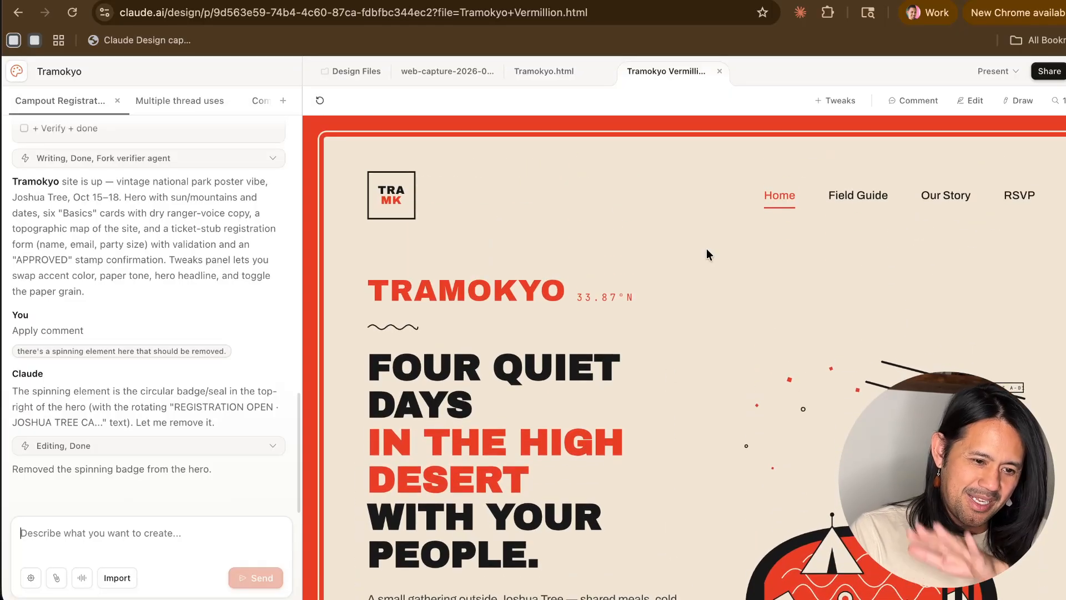
pyautogui.click(534, 69)
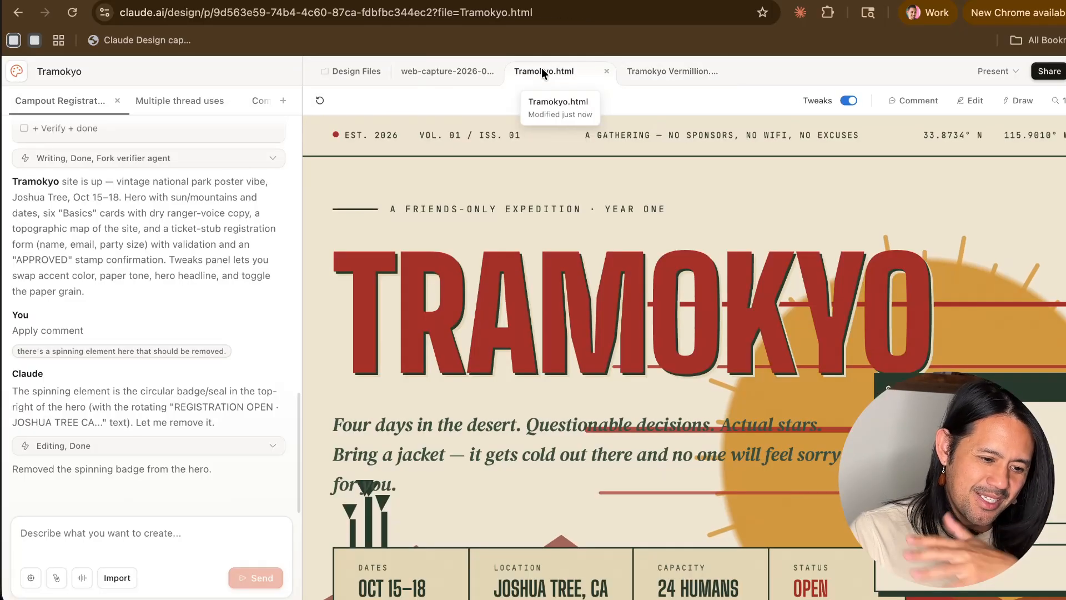
pyautogui.scroll(-10, 545, 389)
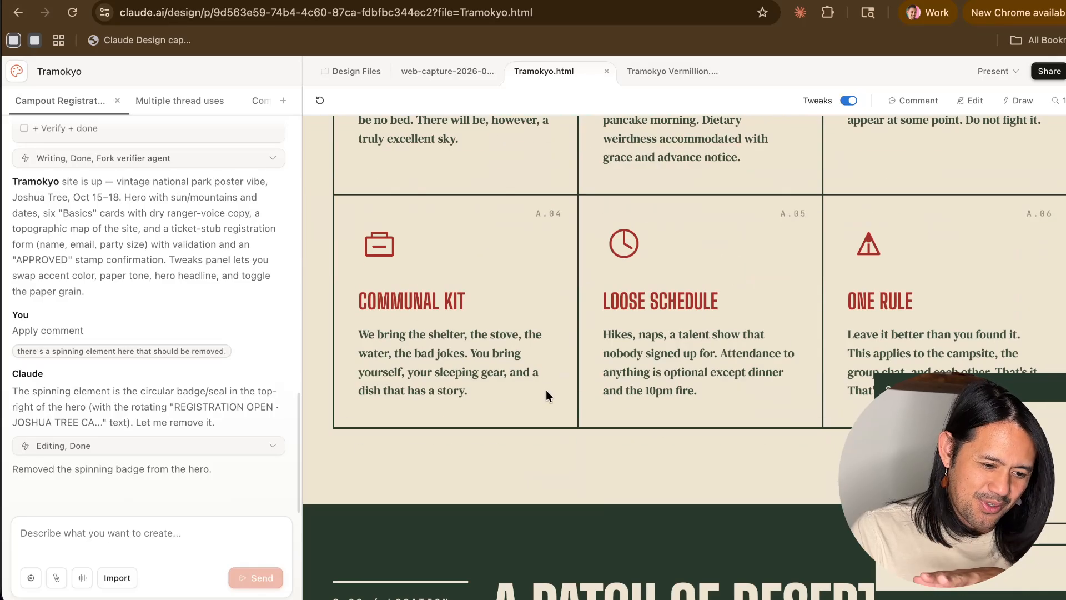
pyautogui.scroll(5, 545, 390)
pyautogui.scroll(5, 545, 390)
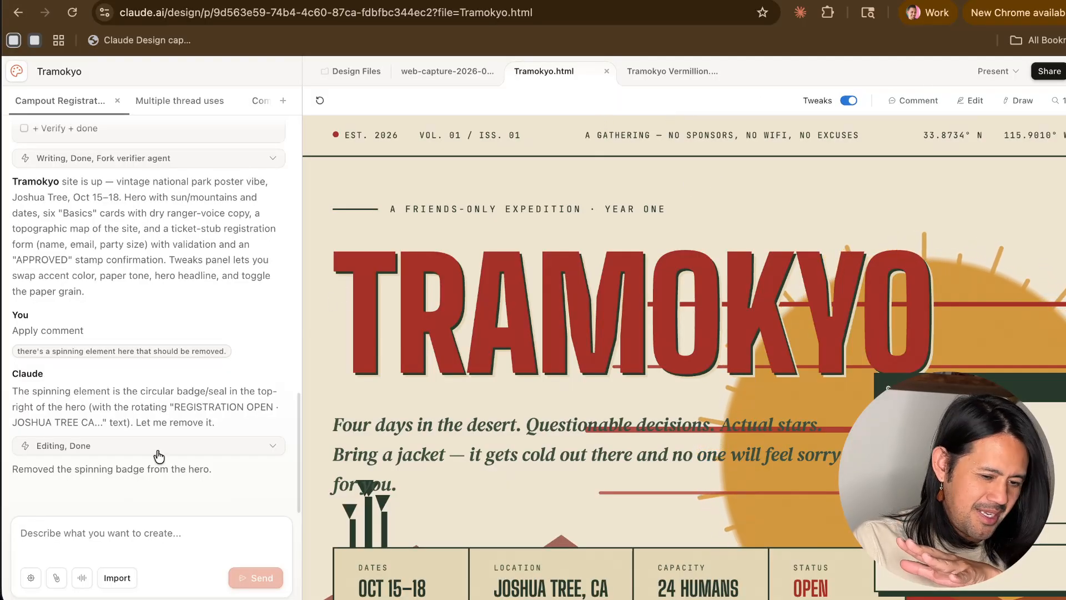
# - Turn on drawing for Tramokyo.html and examine the hero and basics sections for elements to mark up
pyautogui.click(977, 100)
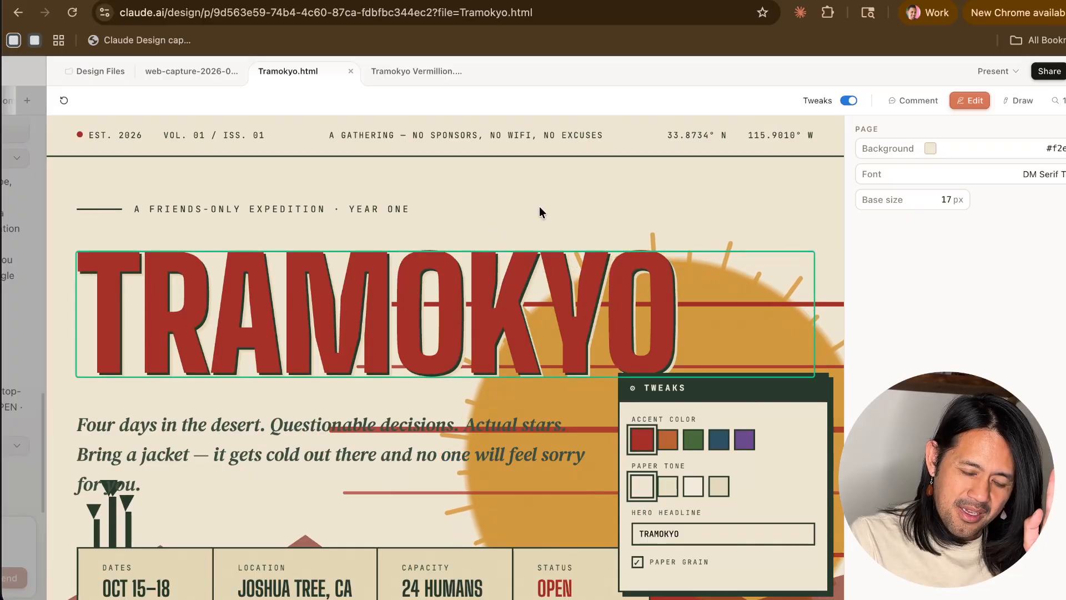
pyautogui.click(1016, 100)
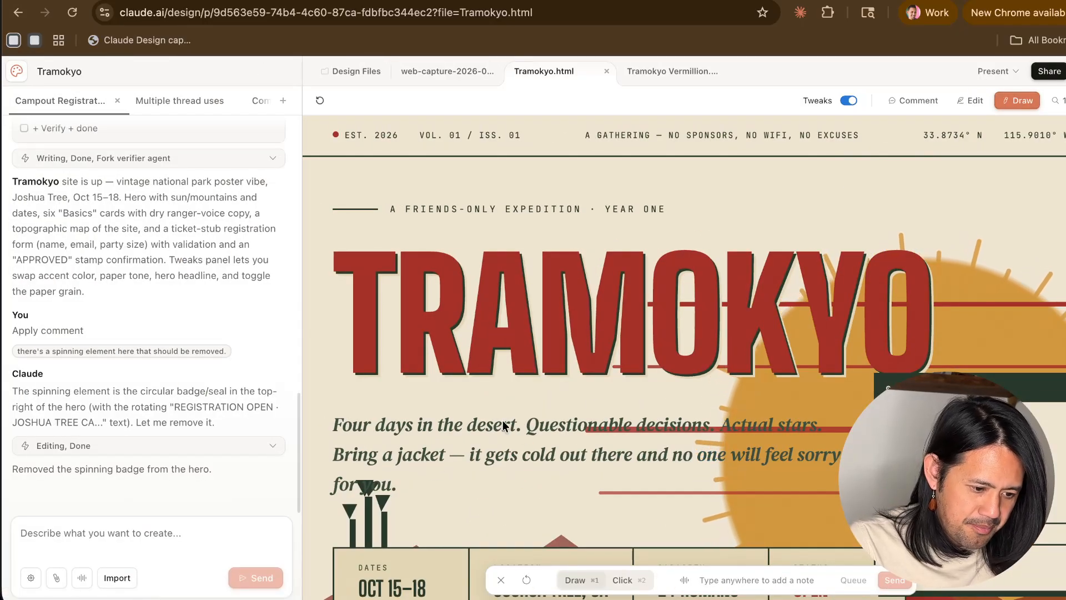
pyautogui.scroll(-3, 458, 480)
pyautogui.scroll(-15, 458, 483)
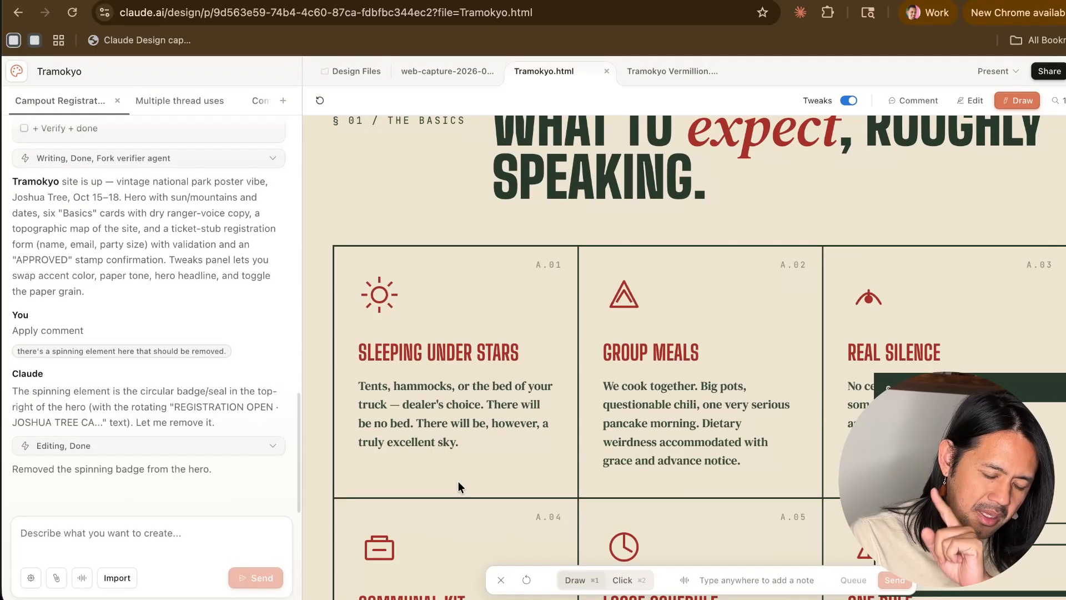
pyautogui.scroll(3, 458, 481)
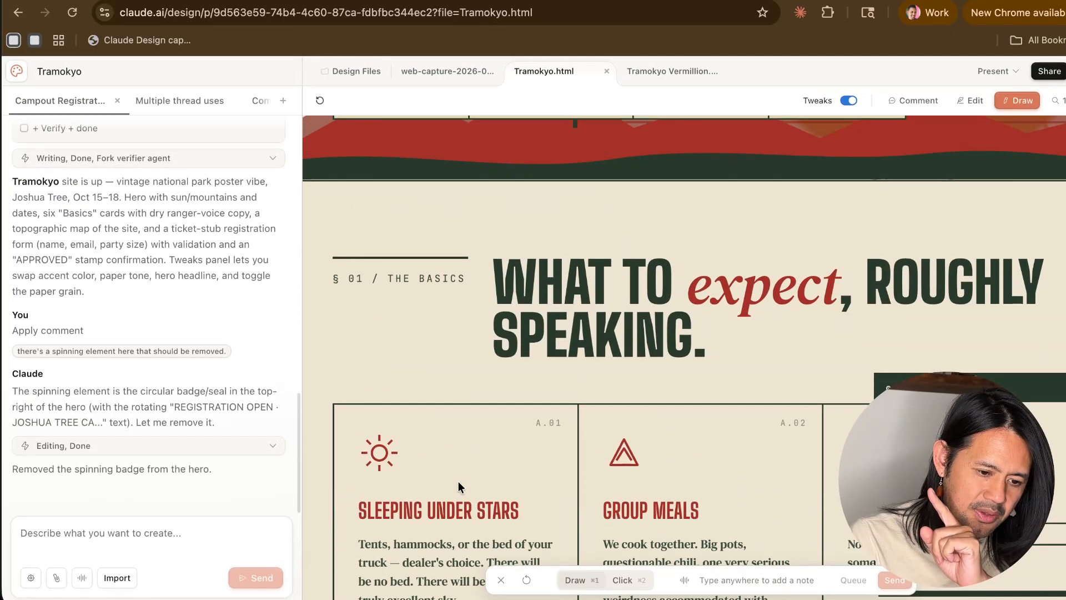
pyautogui.scroll(6, 458, 480)
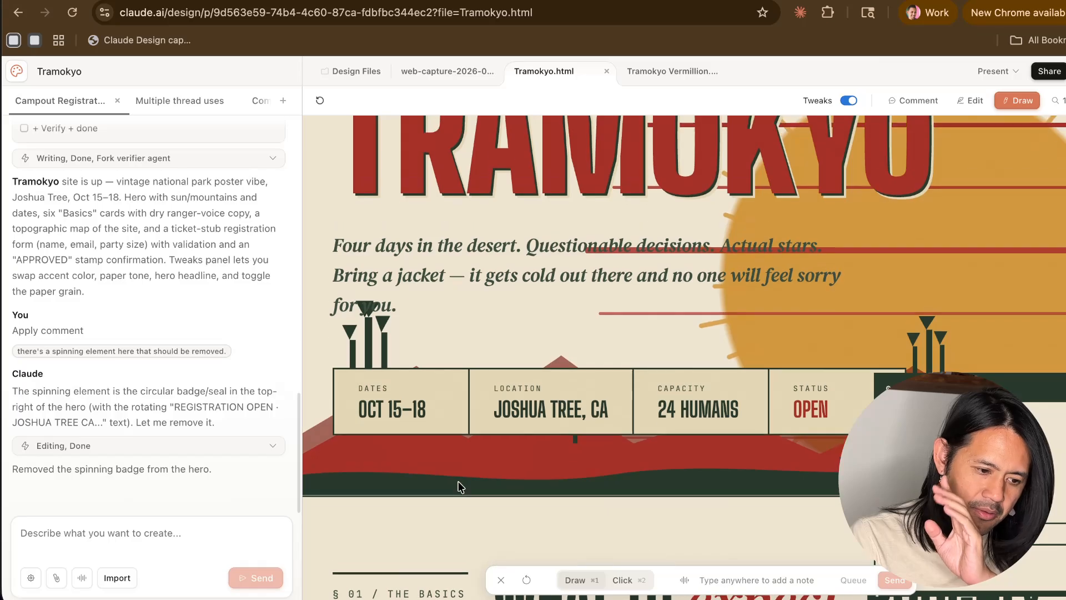
pyautogui.scroll(1, 458, 486)
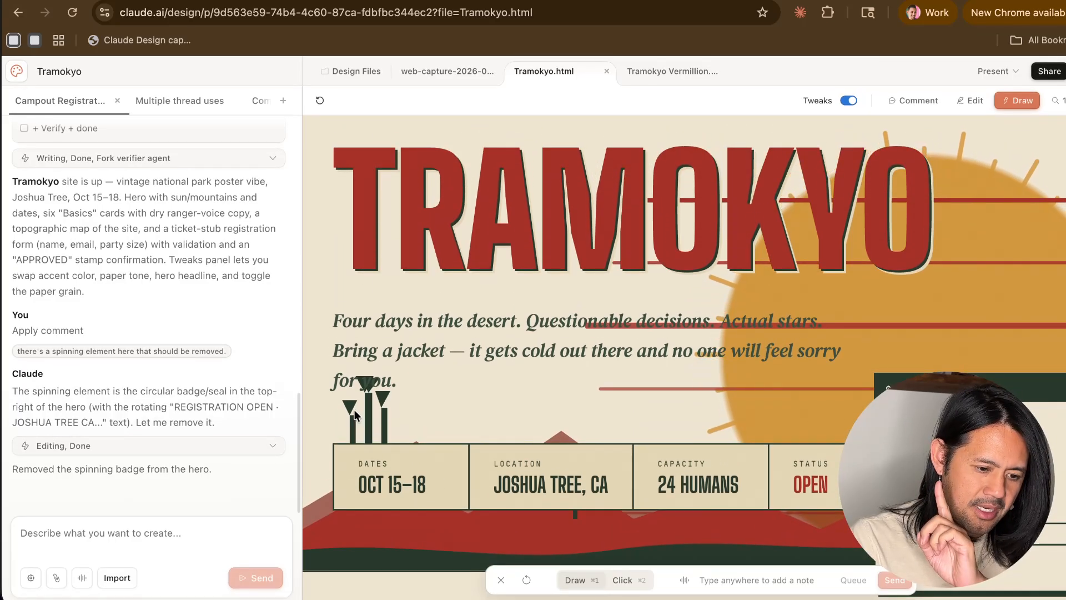
pyautogui.scroll(2, 354, 411)
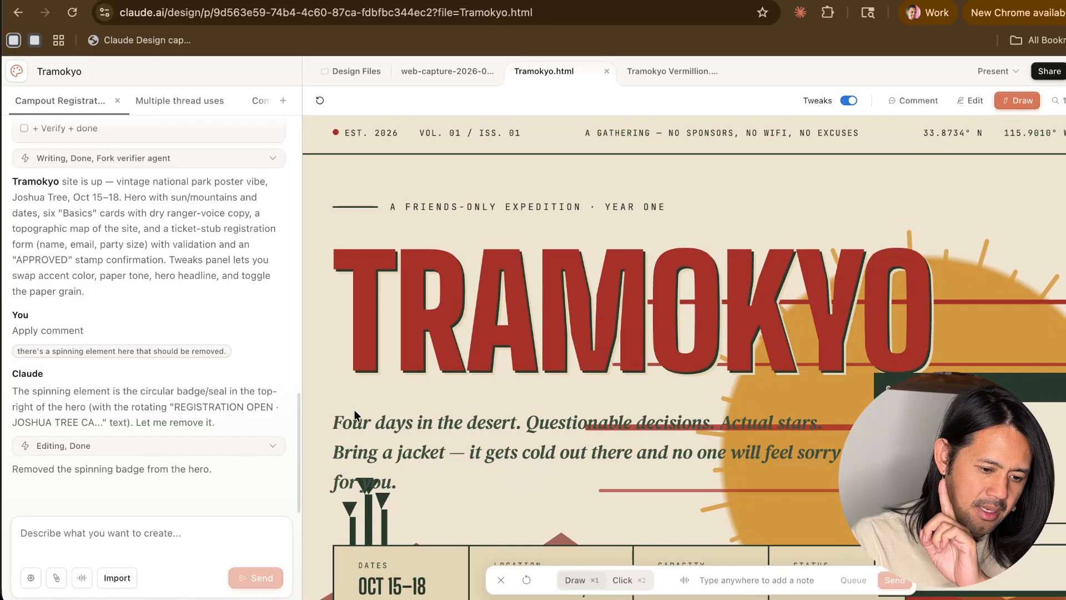
pyautogui.scroll(-2, 355, 408)
pyautogui.scroll(2, 349, 411)
pyautogui.scroll(-1, 361, 400)
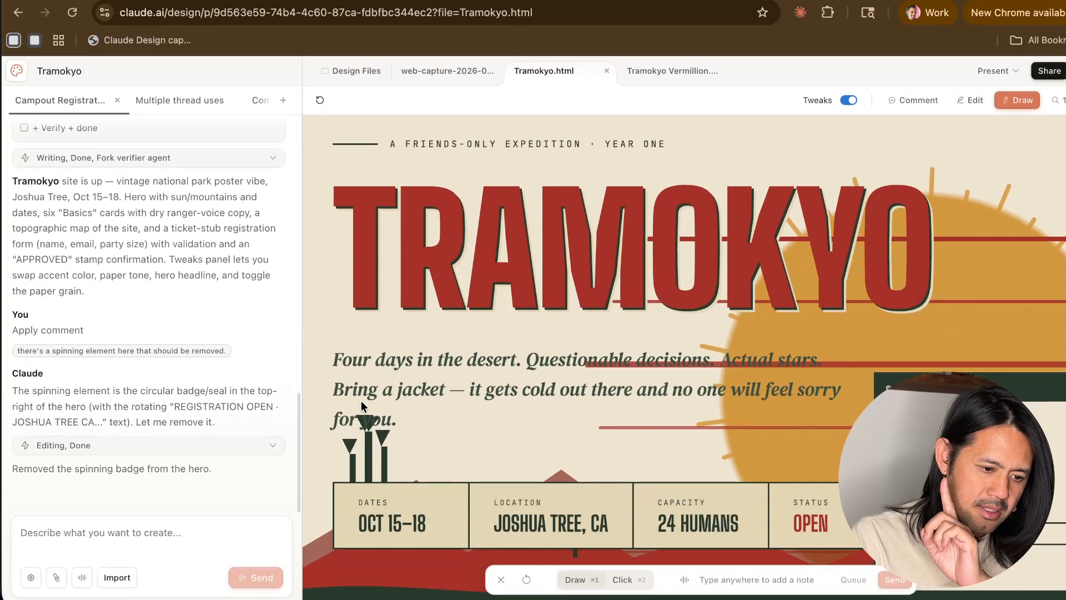
pyautogui.scroll(1, 361, 401)
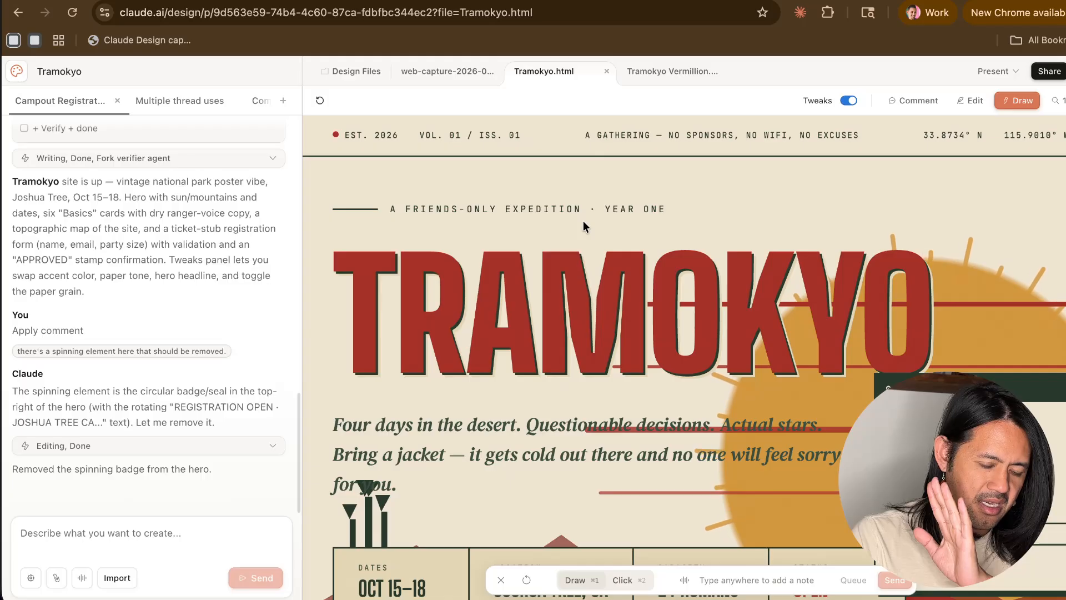
# - Cross out "YEAR ONE" above the title with a freehand X, add the note "remove", and send the drawing to Claude
pyautogui.moveTo(583, 221); pyautogui.dragTo(701, 188)
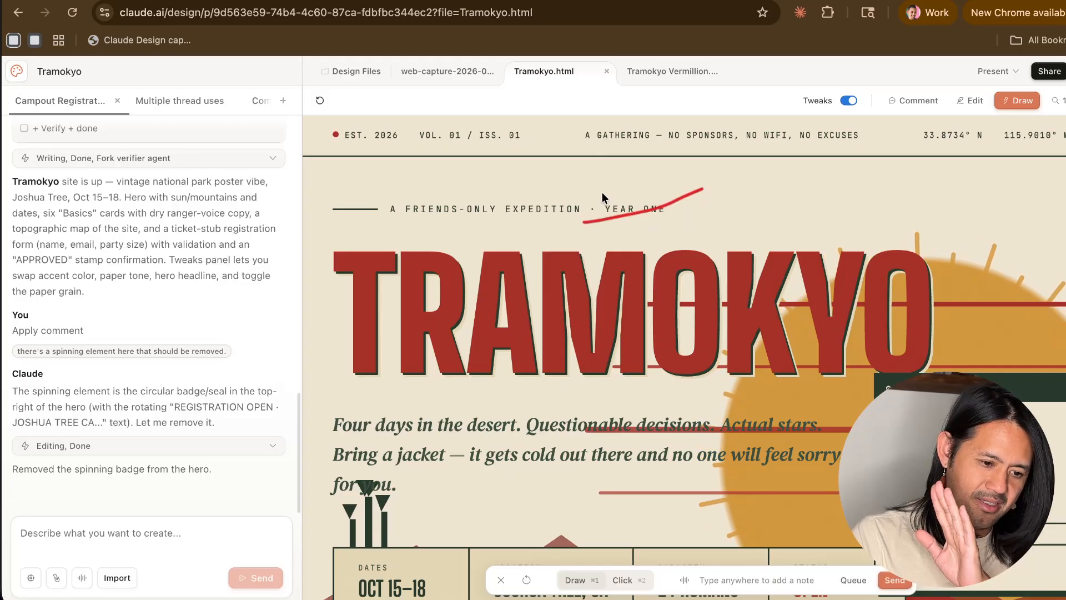
pyautogui.moveTo(665, 225); pyautogui.dragTo(671, 228)
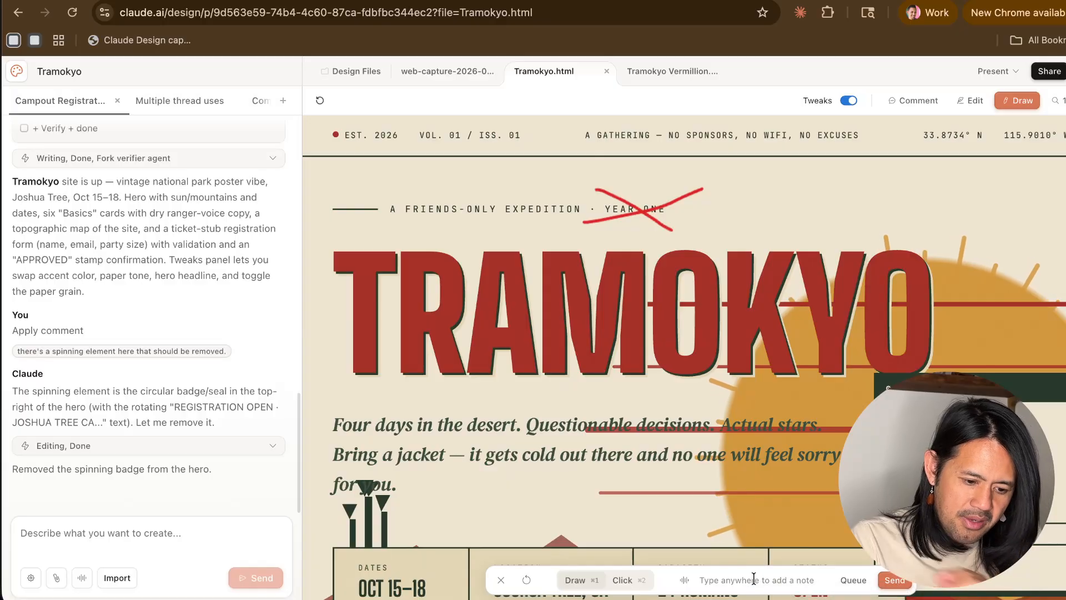
pyautogui.write('re')
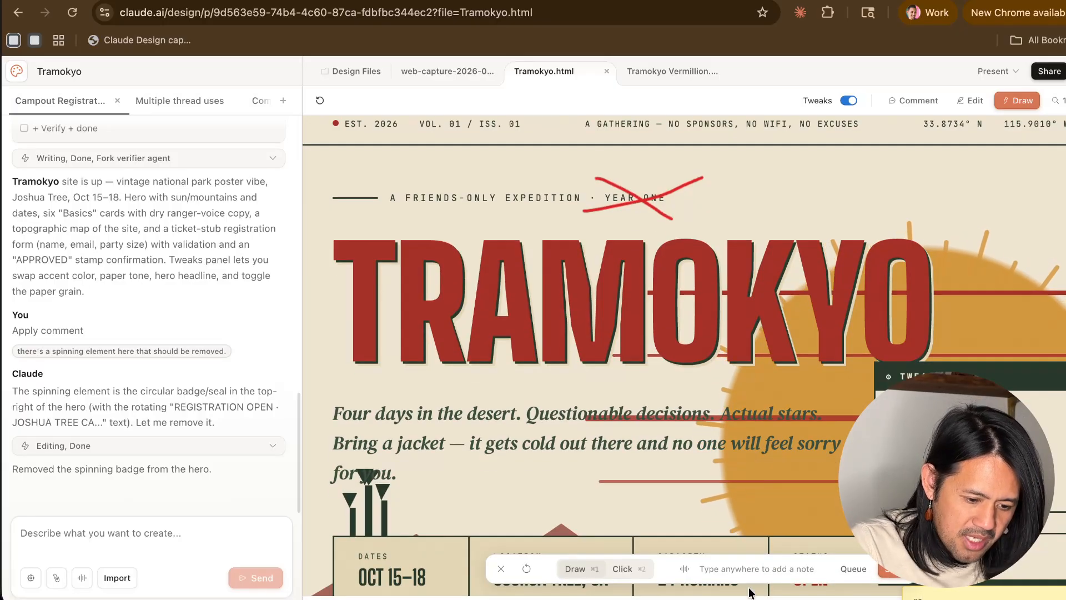
pyautogui.write('remove')
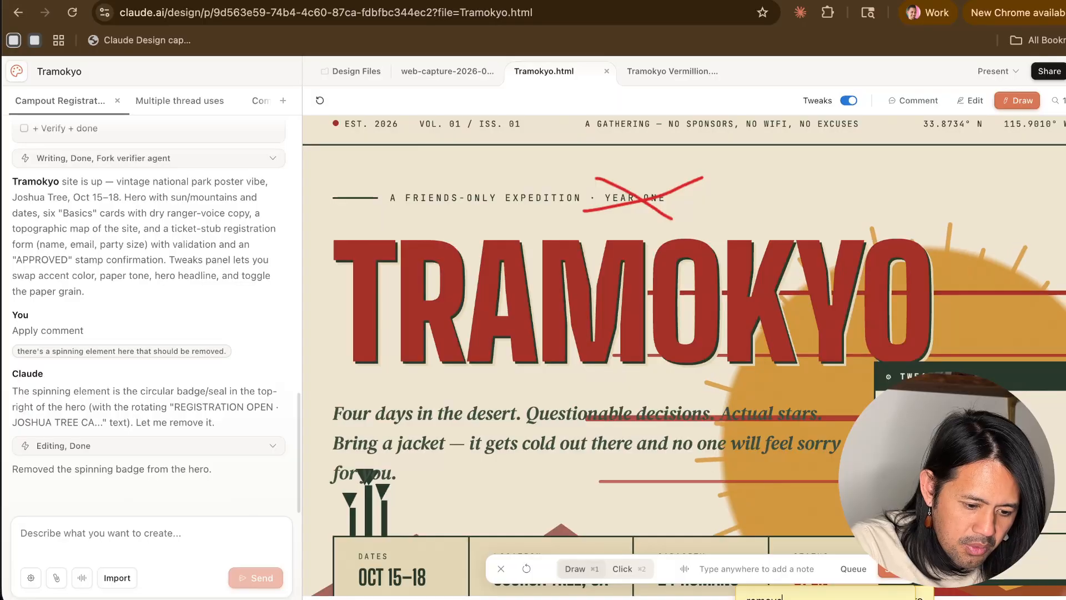
pyautogui.press('Return')
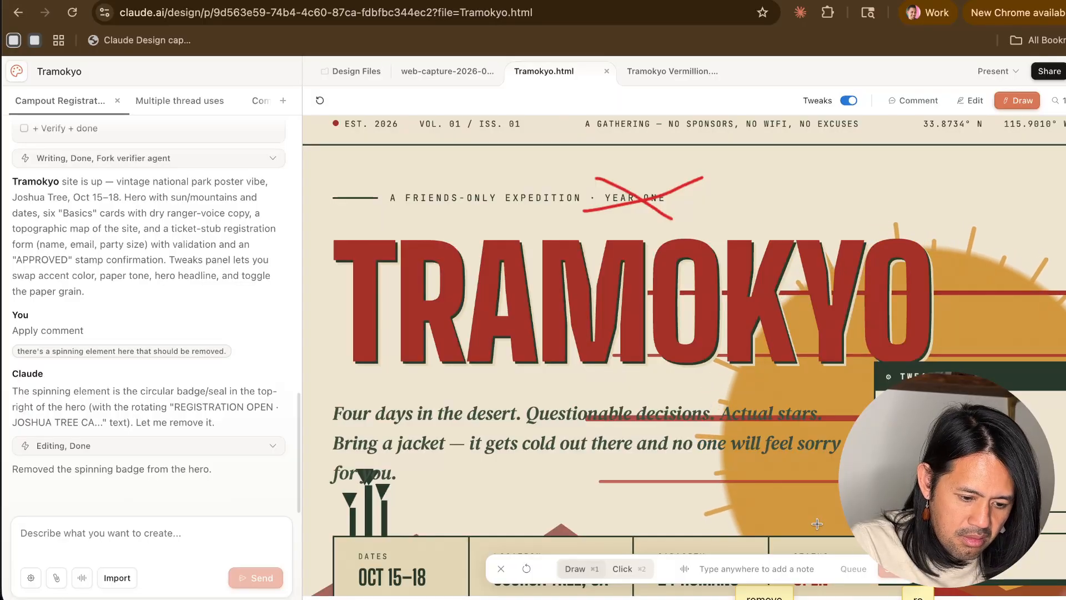
pyautogui.scroll(-4, 742, 486)
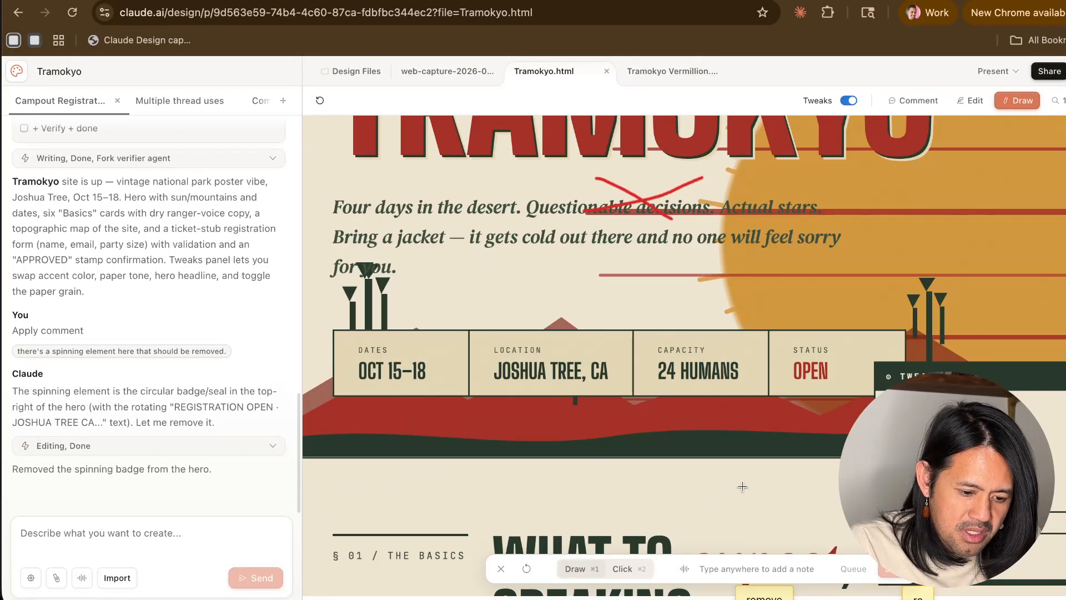
pyautogui.scroll(4, 743, 487)
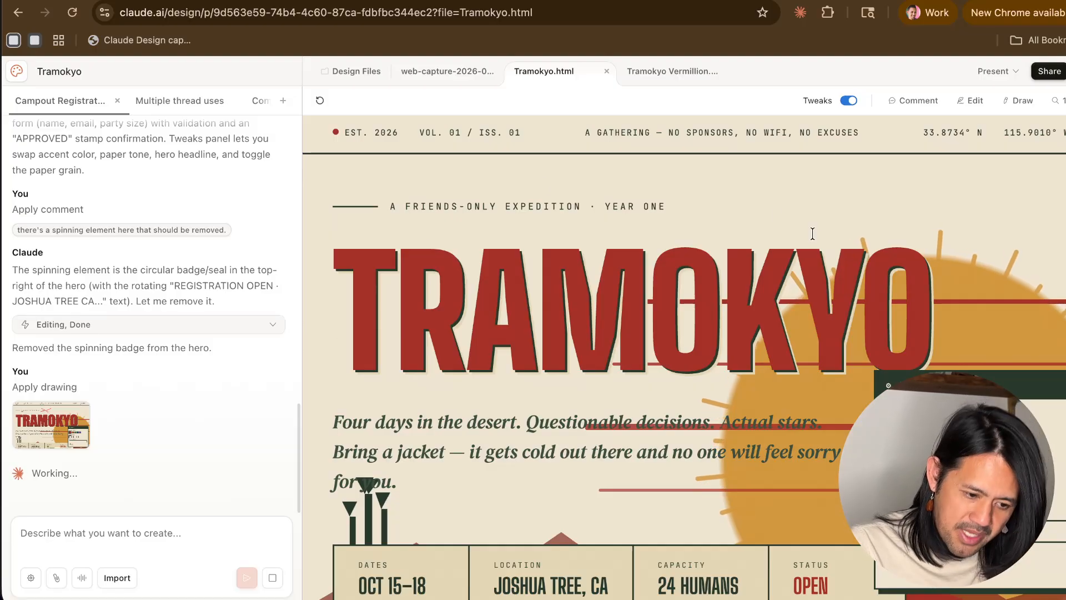
# - Circle the hero subtitle freehand, add a note asking for "more legible, please fix", and send the drawing to Claude
pyautogui.scroll(-1, 810, 228)
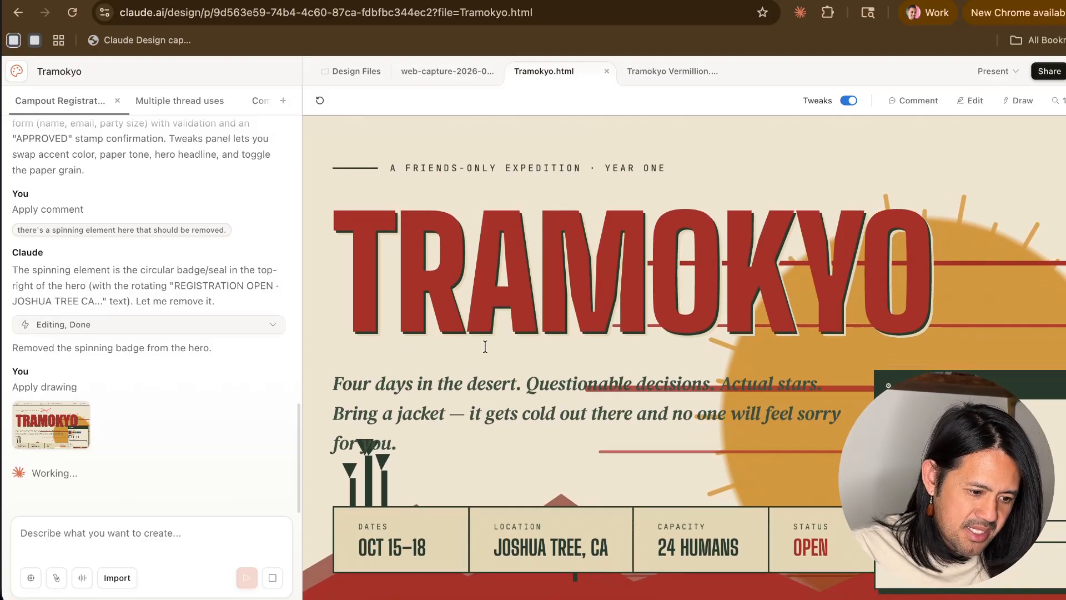
pyautogui.click(969, 101)
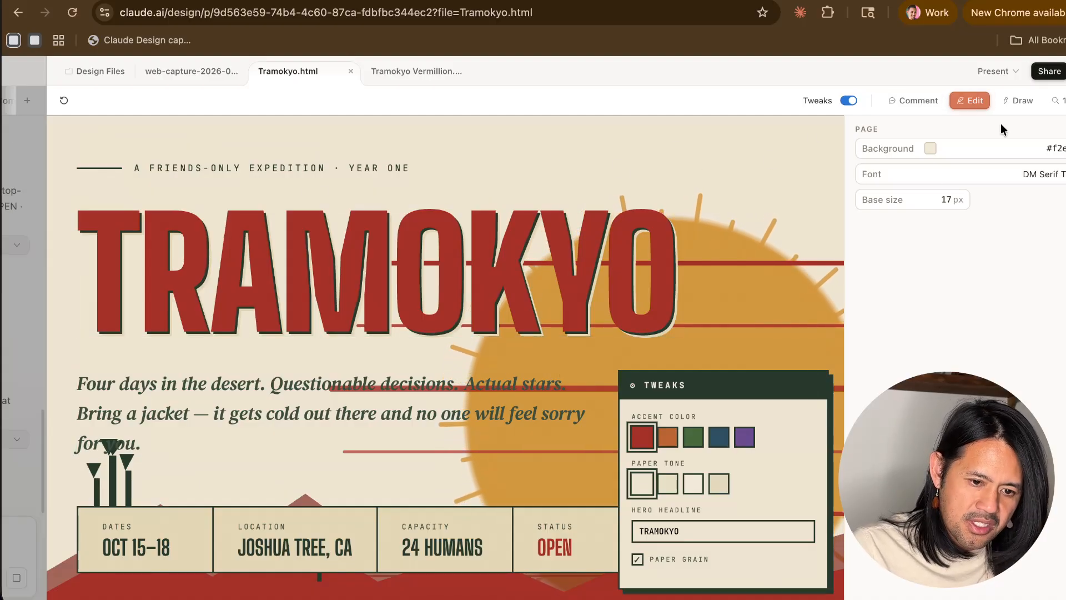
pyautogui.click(1019, 101)
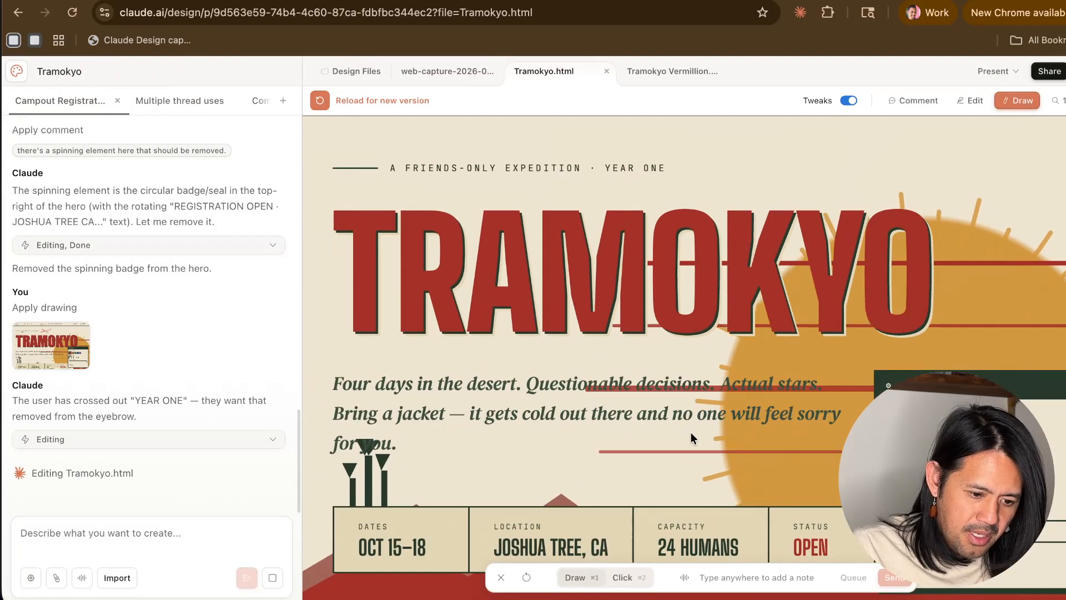
pyautogui.moveTo(350, 462)
pyautogui.mouseDown()
pyautogui.moveTo(758, 433)
pyautogui.moveTo(787, 377)
pyautogui.moveTo(641, 316)
pyautogui.moveTo(404, 376)
pyautogui.moveTo(348, 460)
pyautogui.mouseUp()
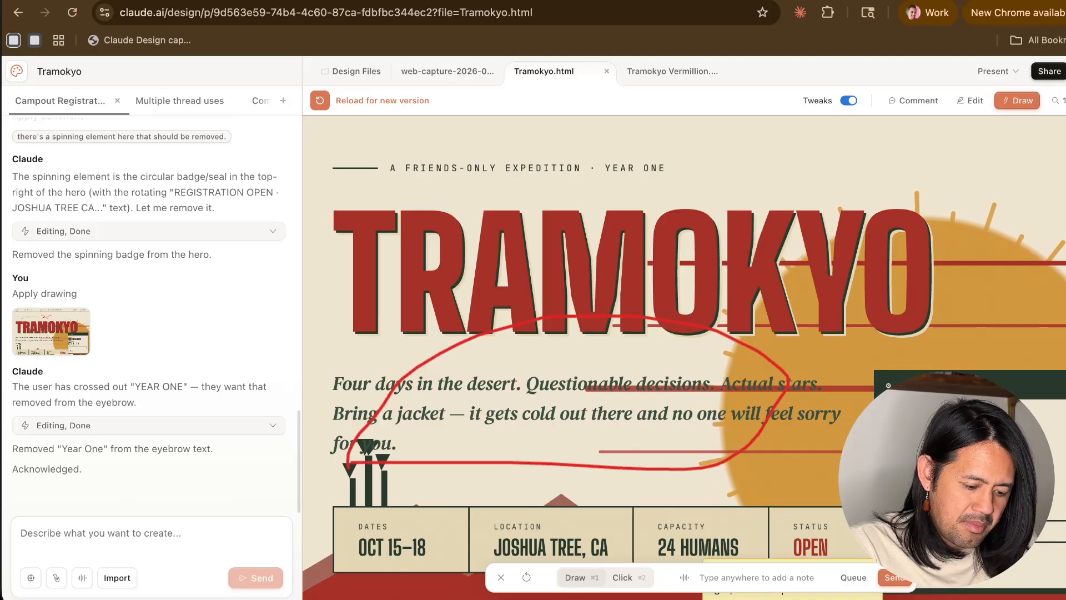
pyautogui.write('more legible, ple')
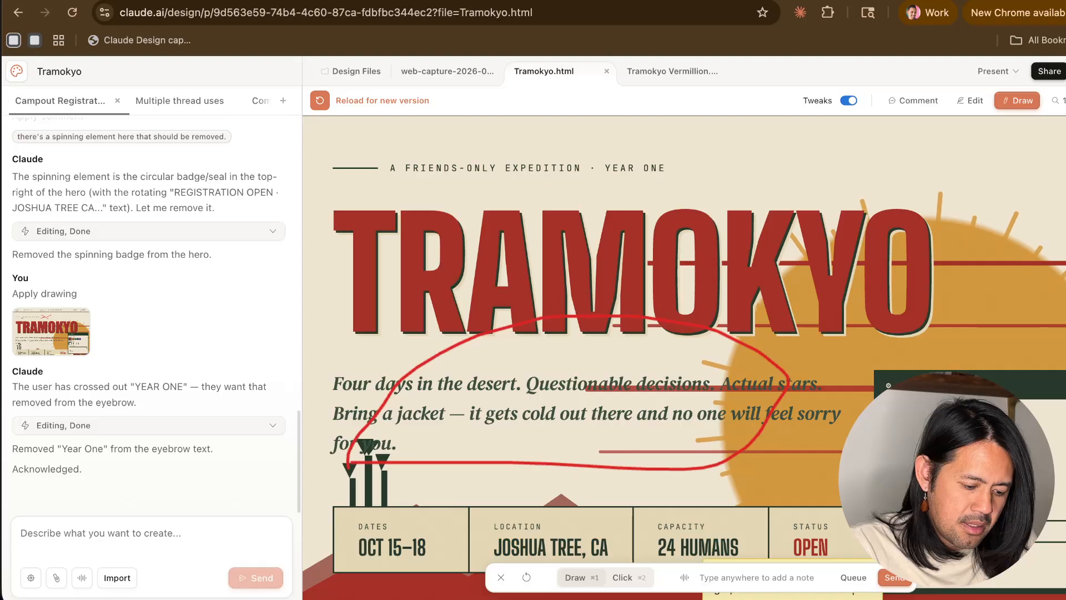
pyautogui.write('ase fix')
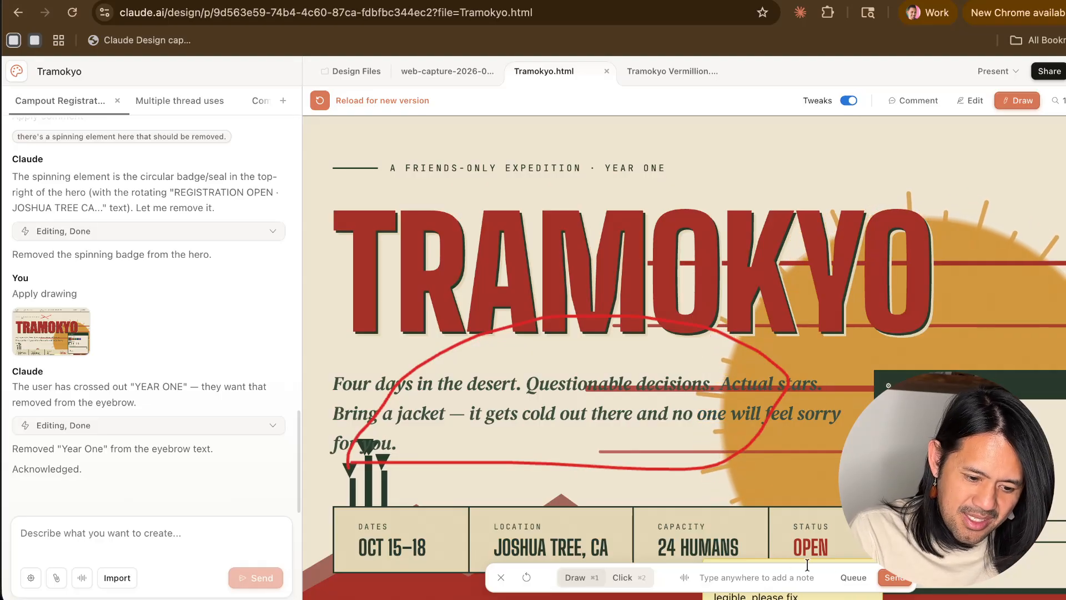
pyautogui.click(895, 577)
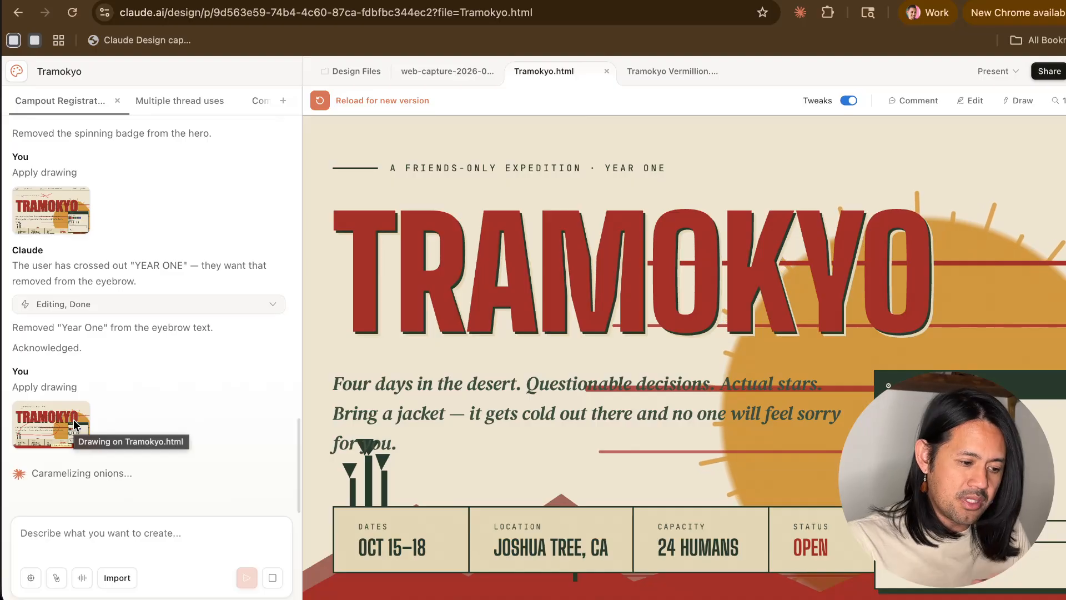
# - Look over Tramokyo.html from the hero to the registration section and examine the location map's overlapping text
pyautogui.scroll(-1, 512, 358)
pyautogui.scroll(-12, 513, 358)
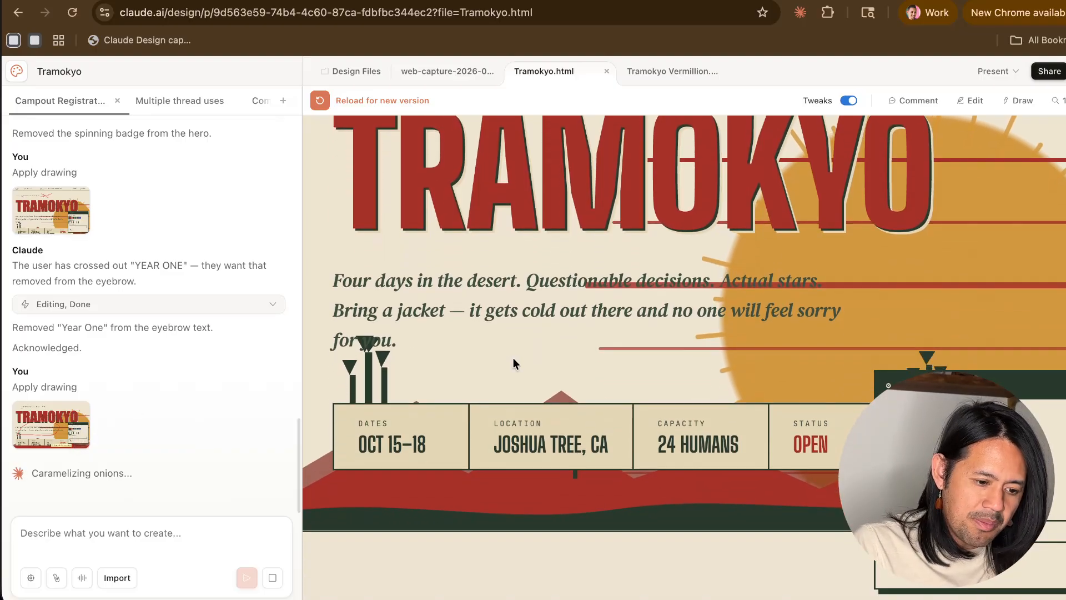
pyautogui.scroll(-10, 513, 357)
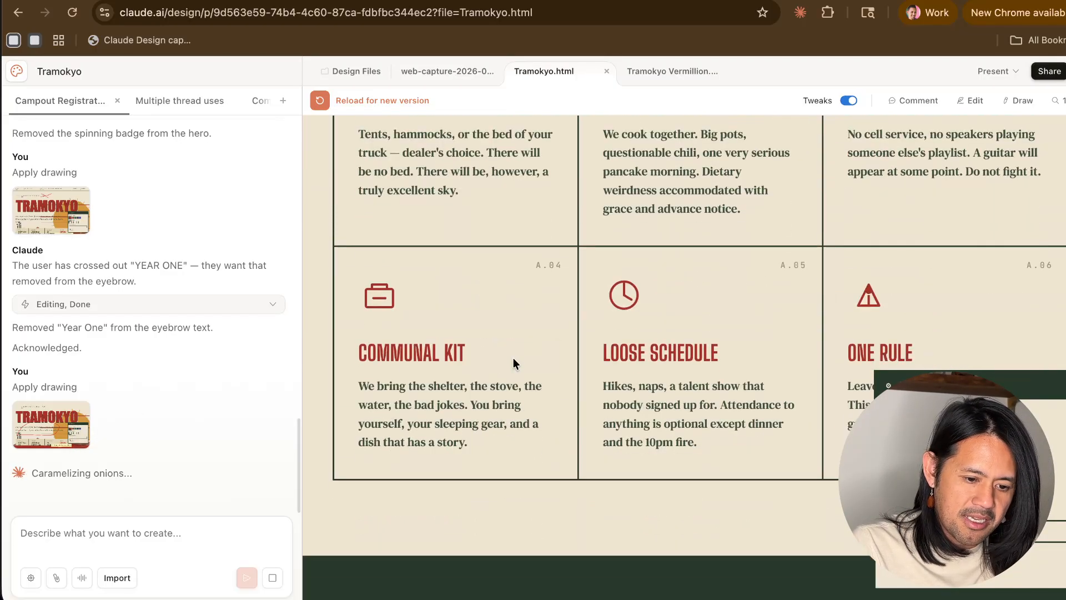
pyautogui.scroll(-2, 512, 358)
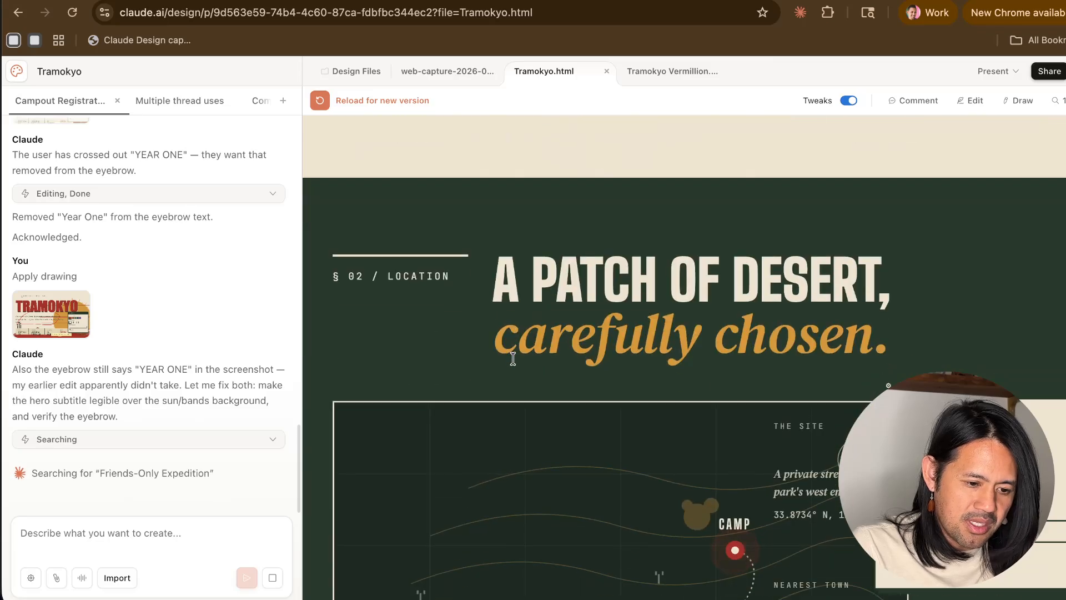
pyautogui.scroll(5, 513, 358)
pyautogui.scroll(-10, 514, 361)
pyautogui.scroll(-5, 513, 358)
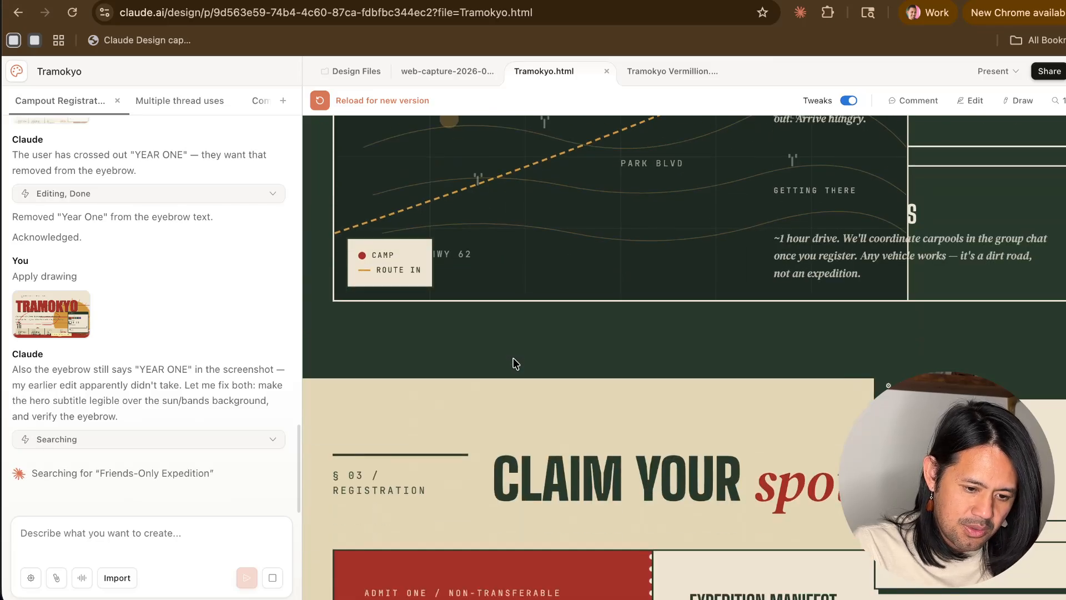
pyautogui.scroll(3, 513, 359)
pyautogui.scroll(2, 771, 409)
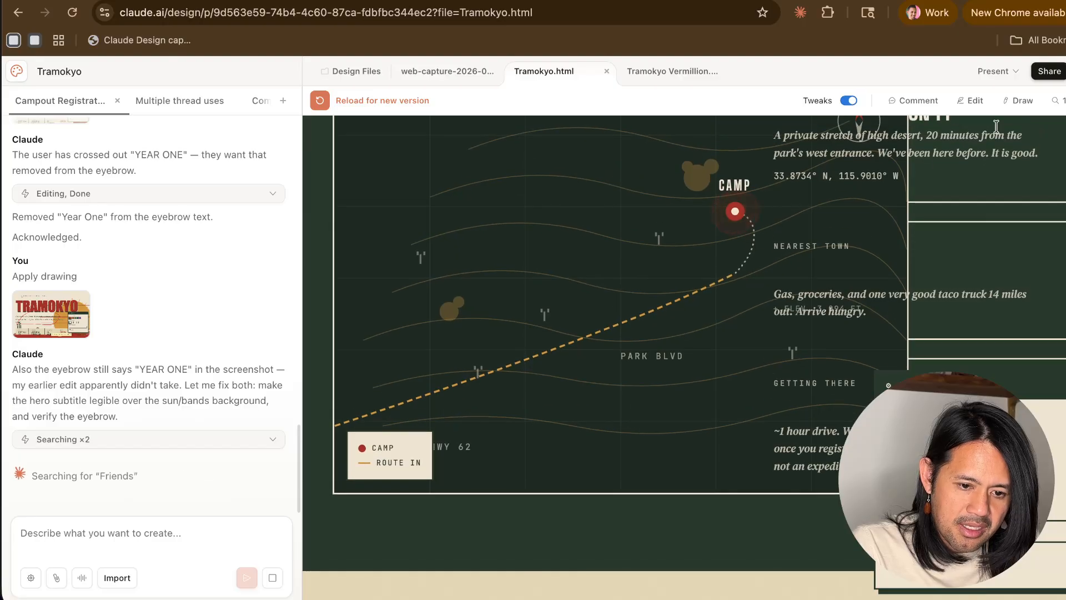
# - Circle the overlapping map and site-detail text in the location section freehand, add a note, and send the drawing to Claude
pyautogui.click(1017, 101)
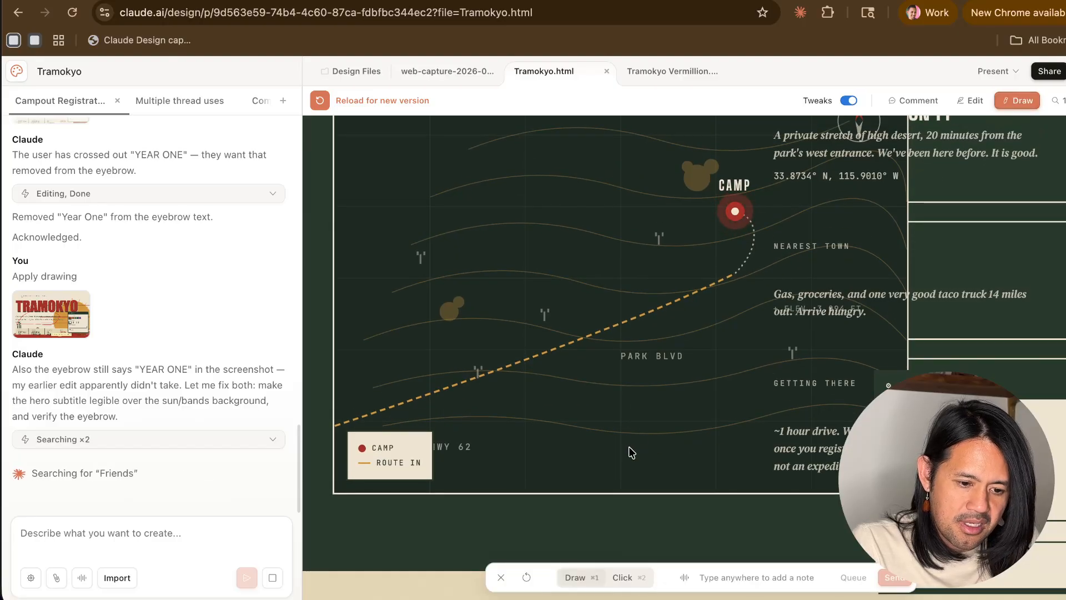
pyautogui.moveTo(629, 448)
pyautogui.mouseDown()
pyautogui.moveTo(813, 441)
pyautogui.moveTo(1017, 284)
pyautogui.moveTo(939, 161)
pyautogui.moveTo(805, 150)
pyautogui.moveTo(648, 280)
pyautogui.moveTo(629, 391)
pyautogui.moveTo(662, 469)
pyautogui.mouseUp()
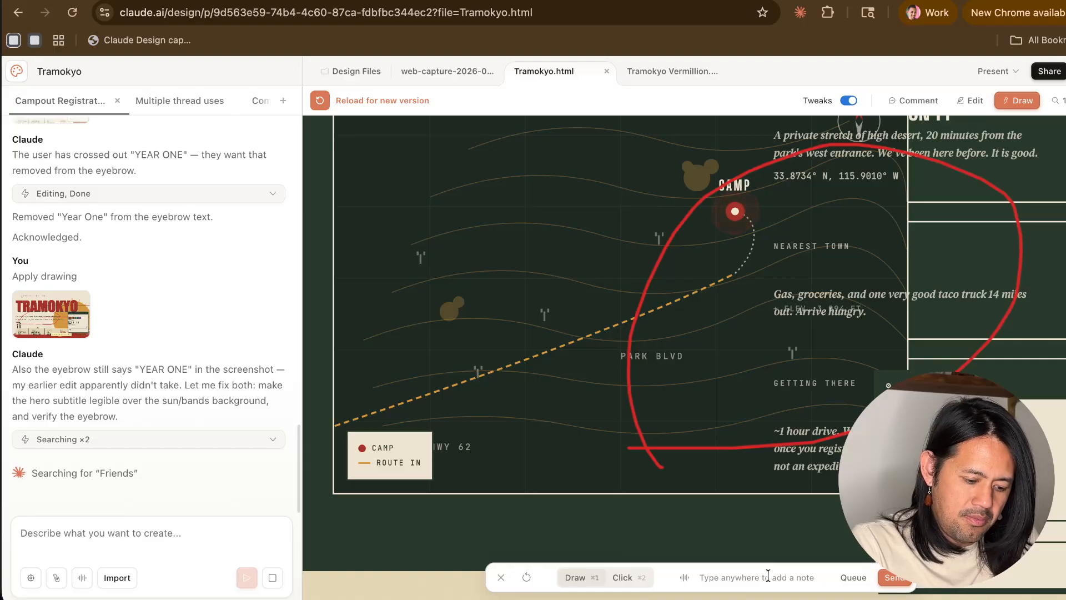
pyautogui.write('t')
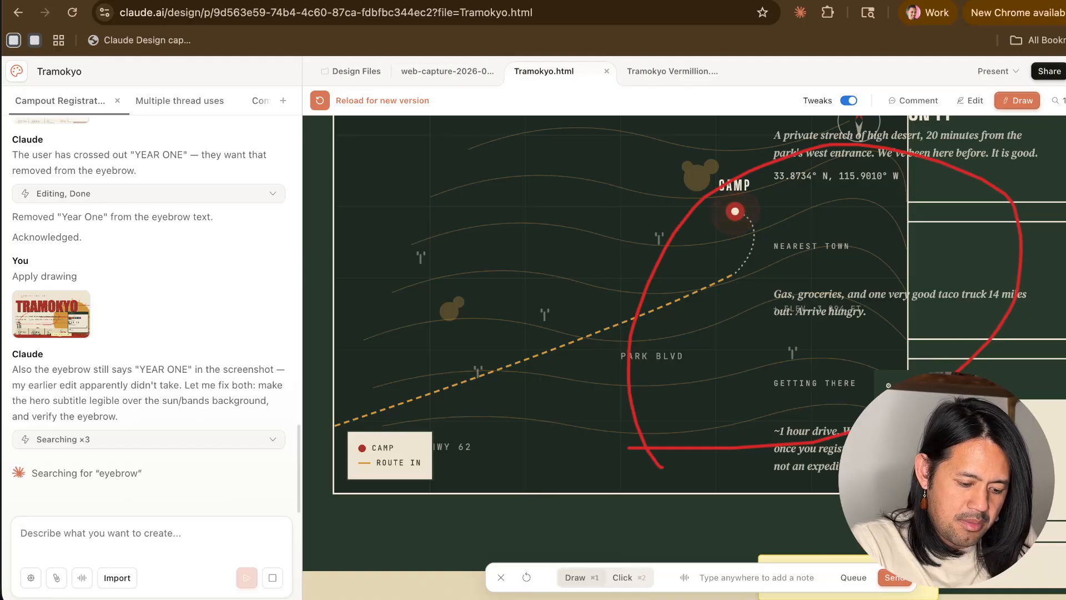
pyautogui.click(906, 582)
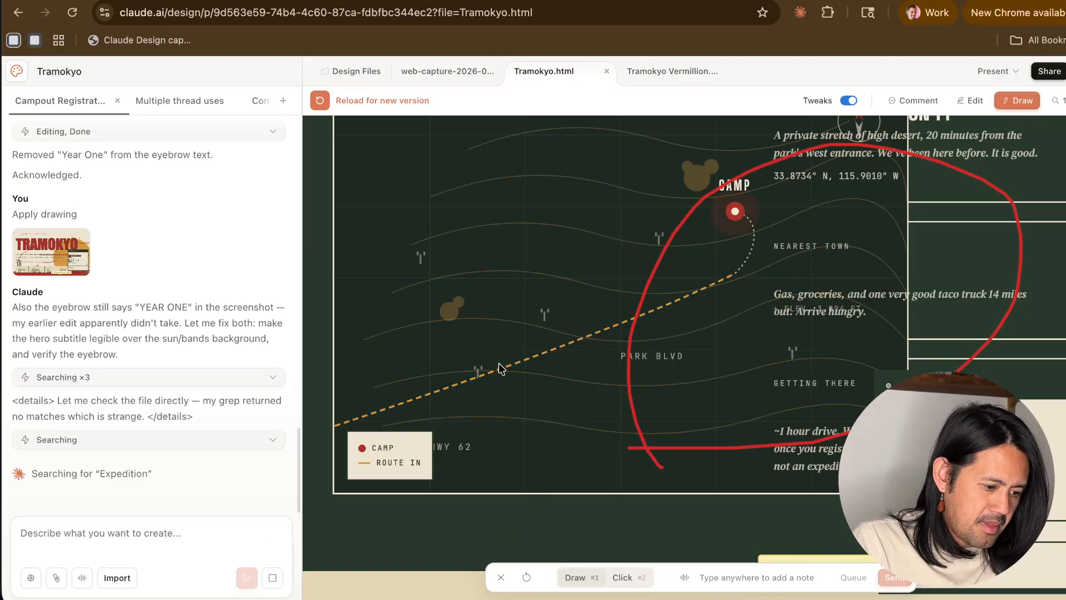
pyautogui.scroll(-3, 498, 362)
pyautogui.scroll(-7, 498, 364)
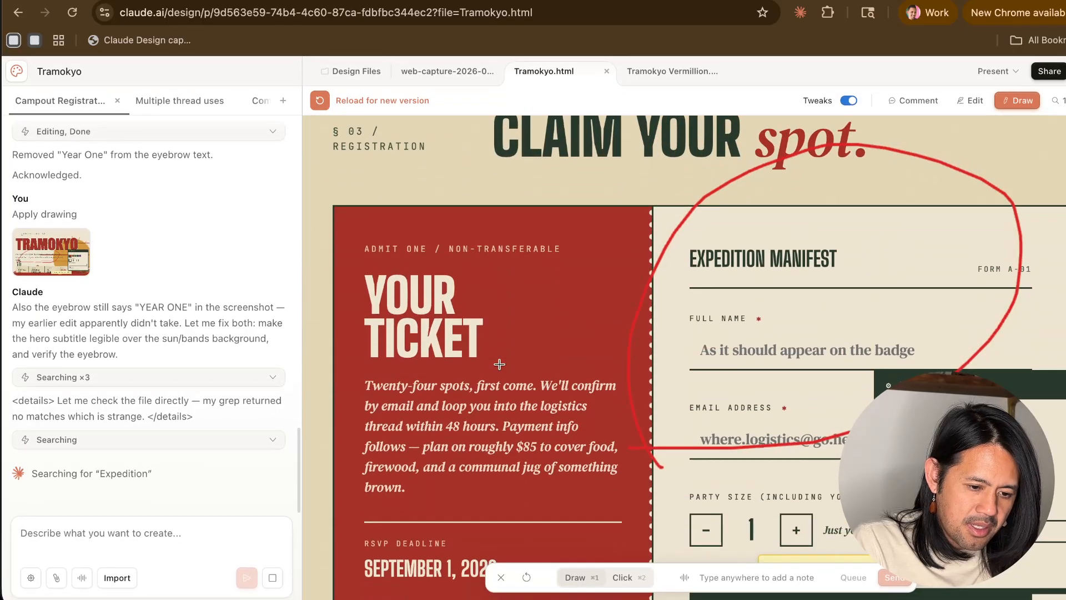
pyautogui.scroll(-6, 746, 277)
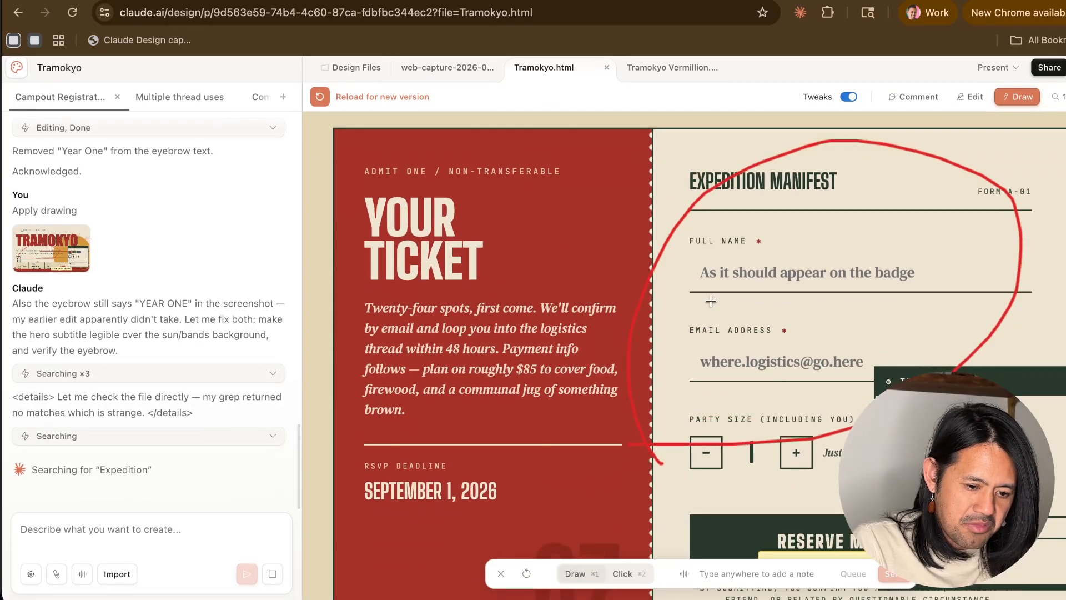
pyautogui.press('Return')
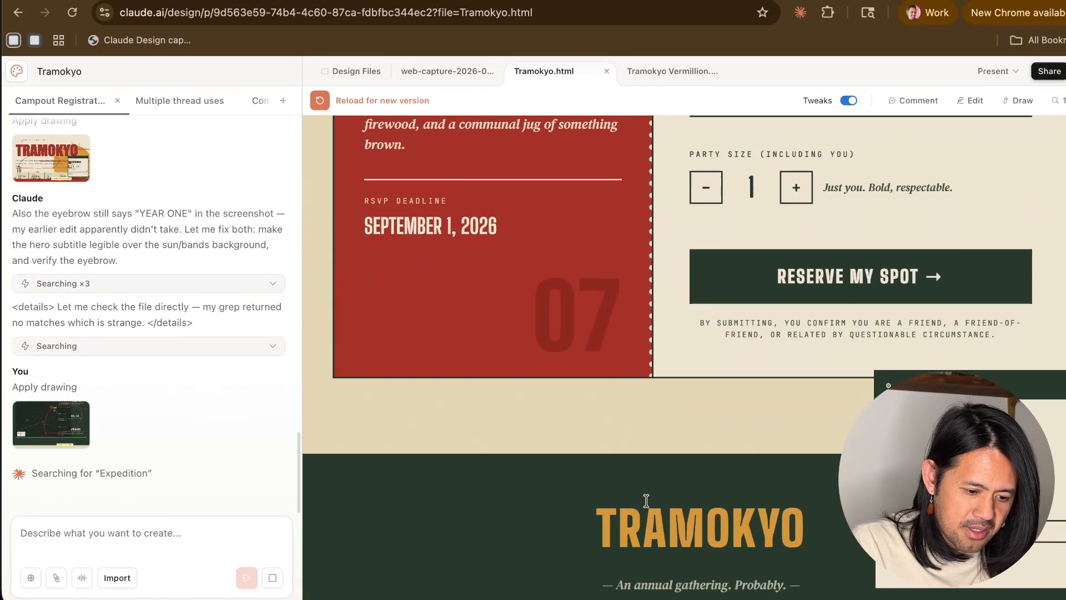
# - Look over Tramokyo.html from the registration form and footer back to the hero, checking for overlapping text and graphics
pyautogui.scroll(7, 647, 500)
pyautogui.scroll(-5, 646, 499)
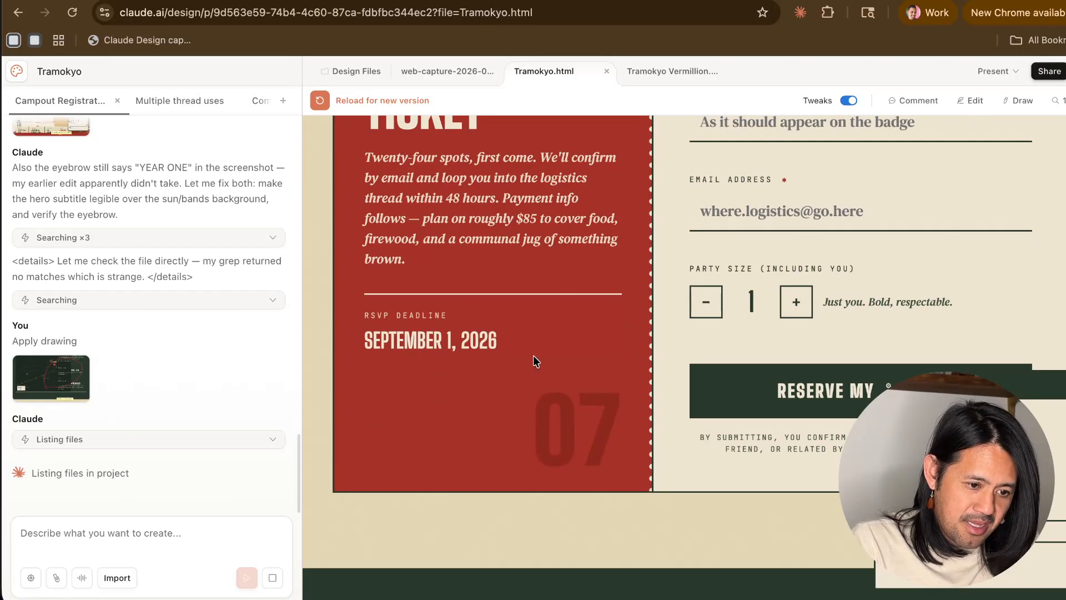
pyautogui.scroll(20, 533, 356)
pyautogui.scroll(10, 533, 356)
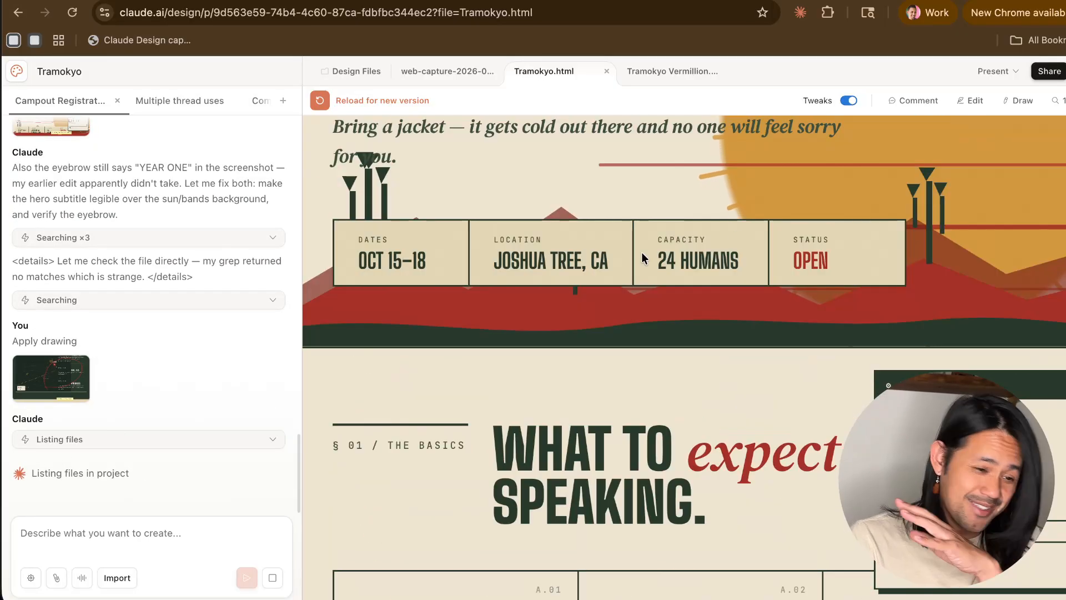
pyautogui.scroll(6, 527, 265)
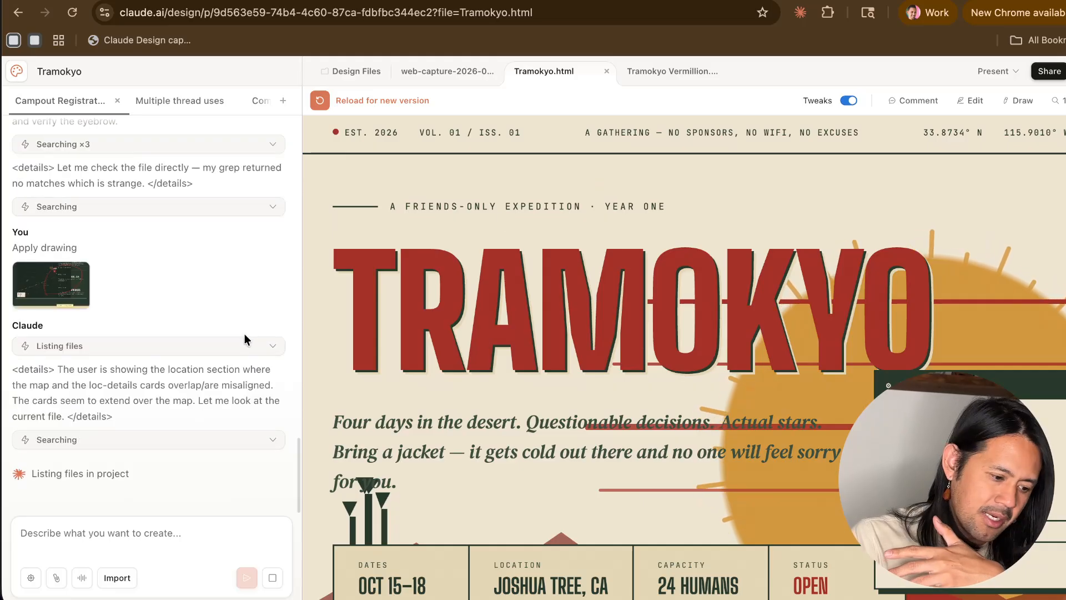
pyautogui.scroll(-15, 499, 449)
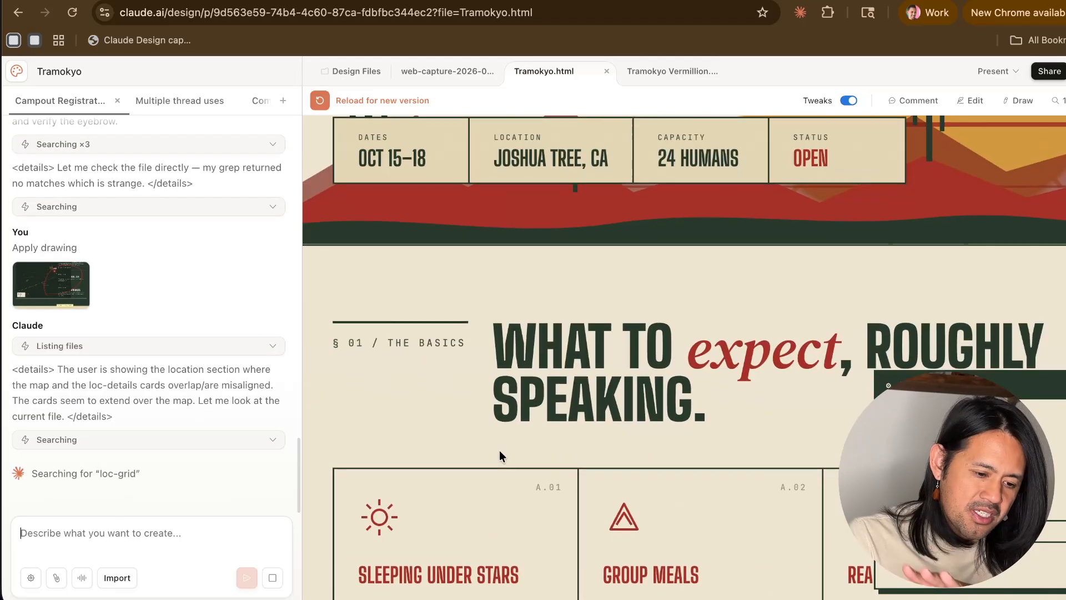
pyautogui.scroll(-20, 499, 451)
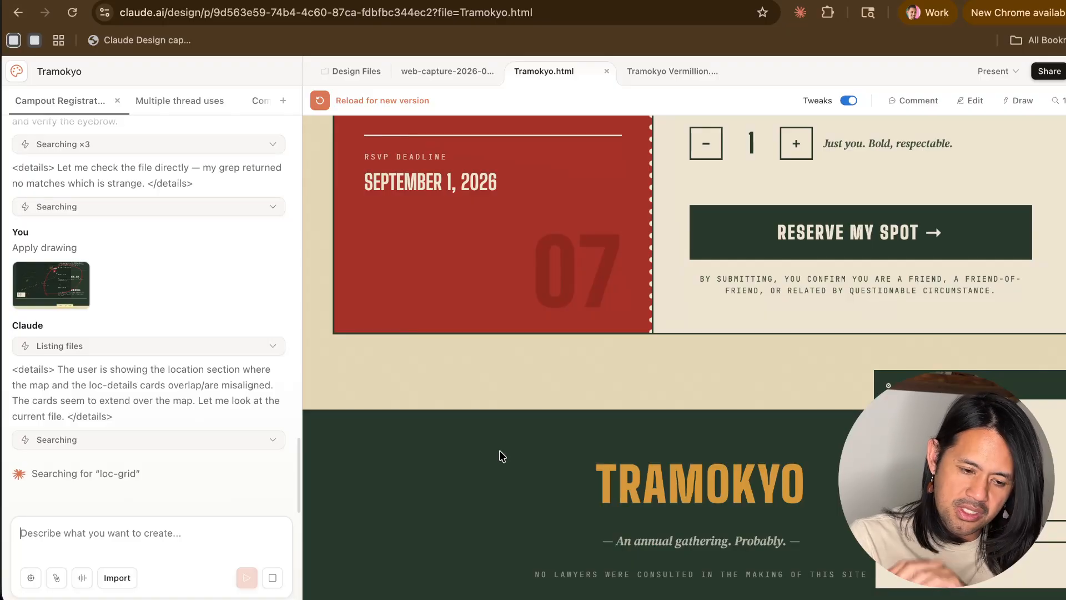
pyautogui.scroll(5, 702, 347)
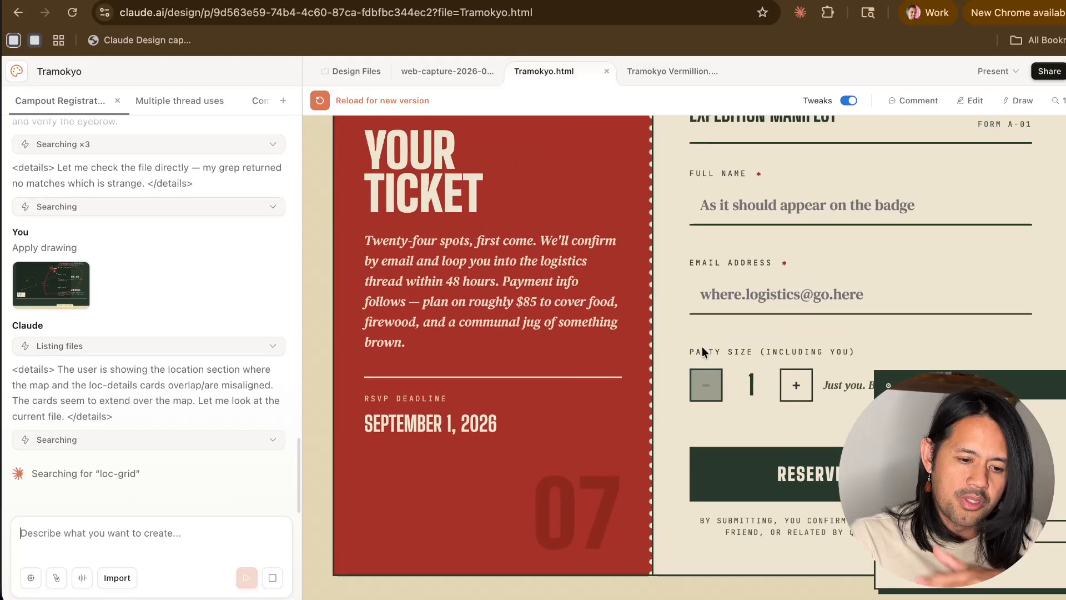
pyautogui.scroll(20, 702, 347)
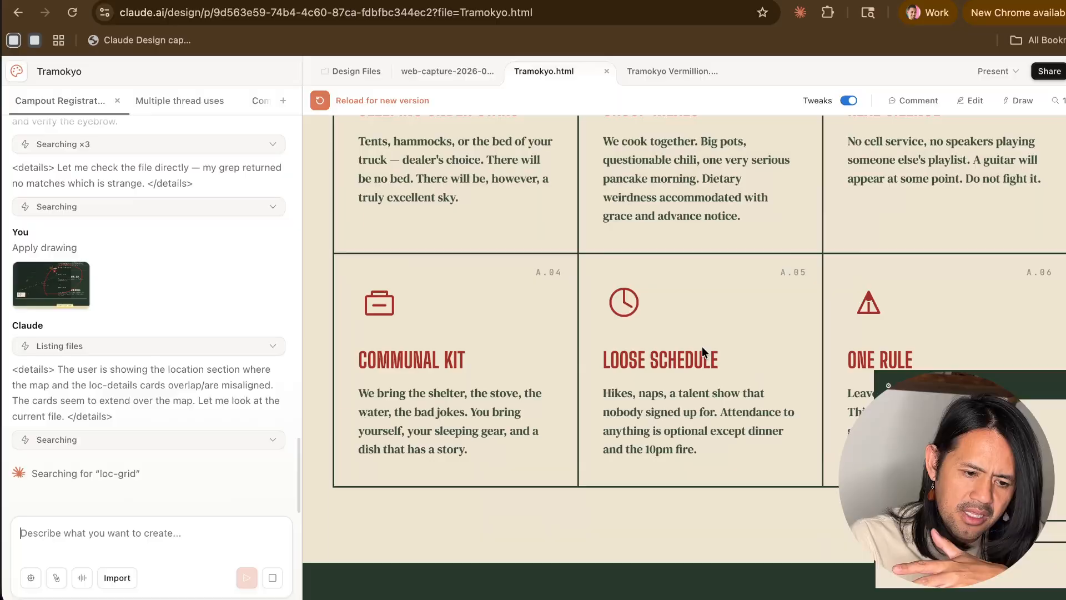
pyautogui.scroll(-10, 702, 345)
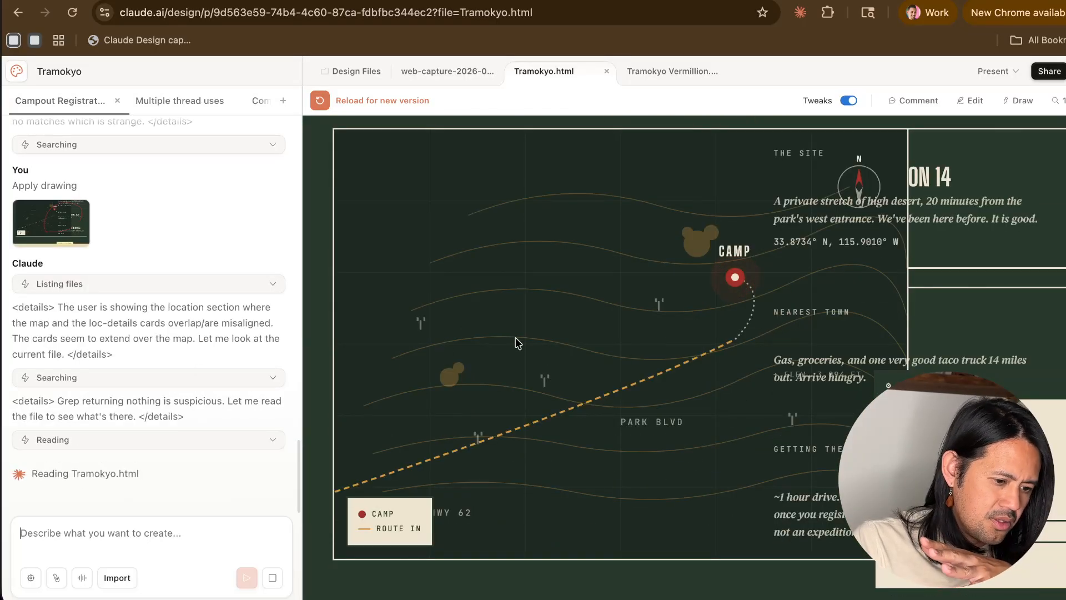
pyautogui.scroll(15, 516, 341)
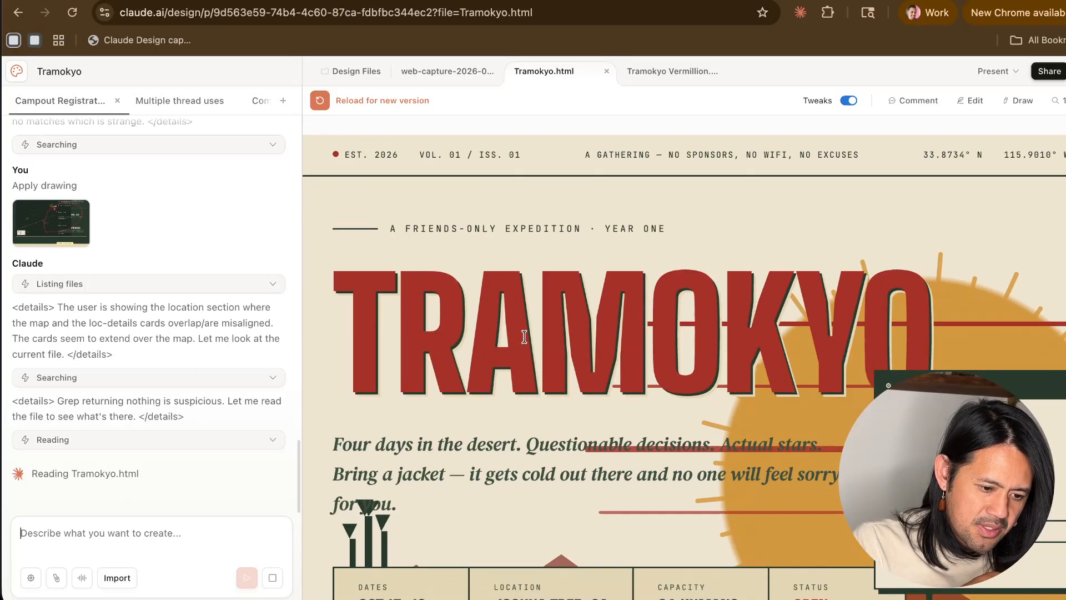
pyautogui.scroll(5, 524, 335)
# - Expand the "Listing files", "Searching" and "Reading" entries in Claude's latest reply to examine what it is doing
pyautogui.scroll(1, 129, 391)
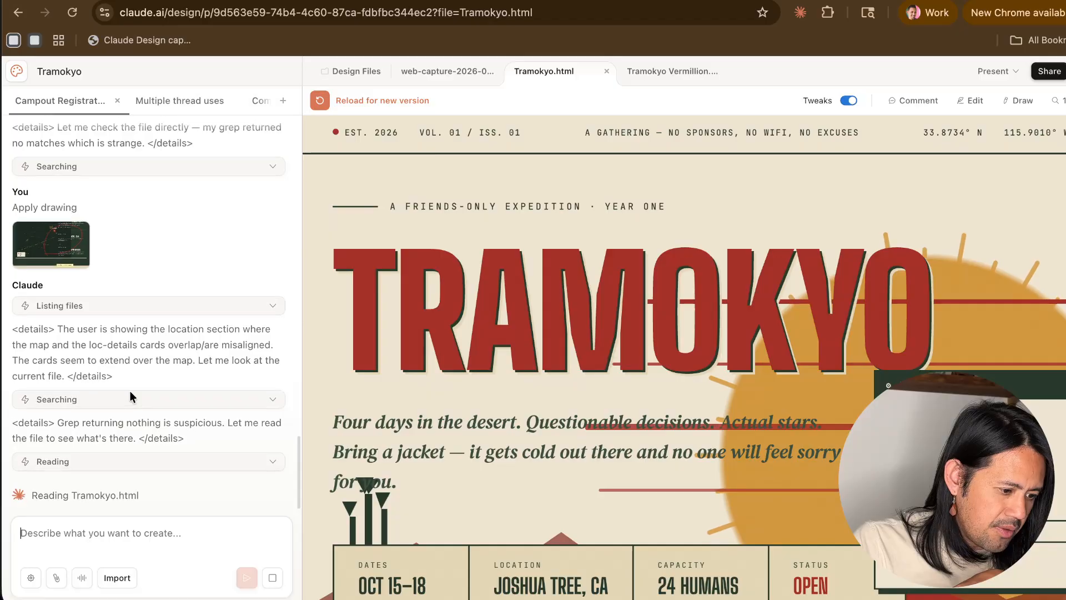
pyautogui.scroll(5, 129, 391)
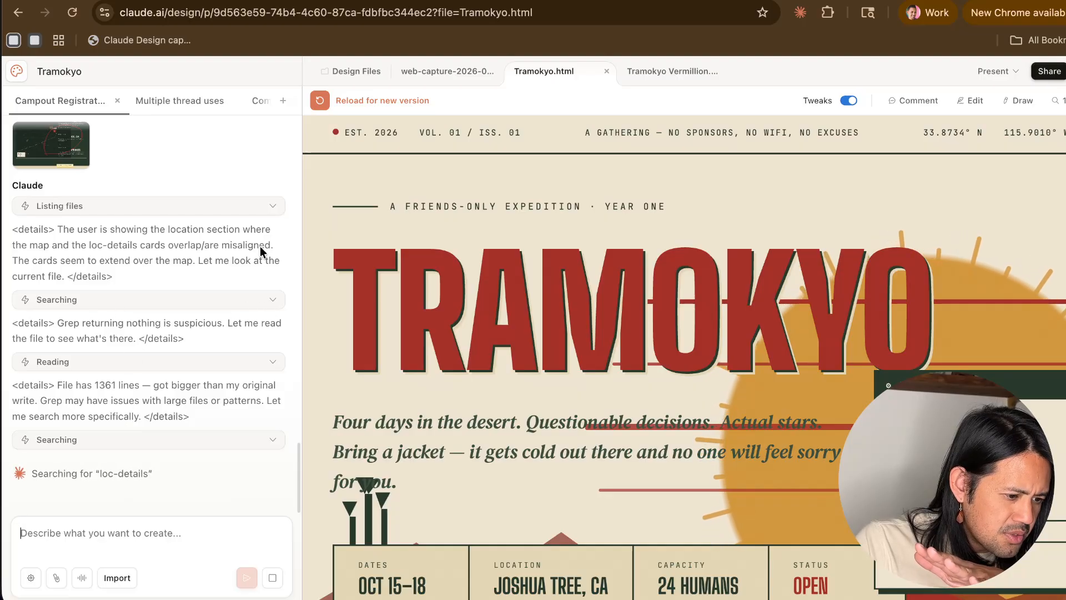
pyautogui.click(269, 213)
pyautogui.click(272, 330)
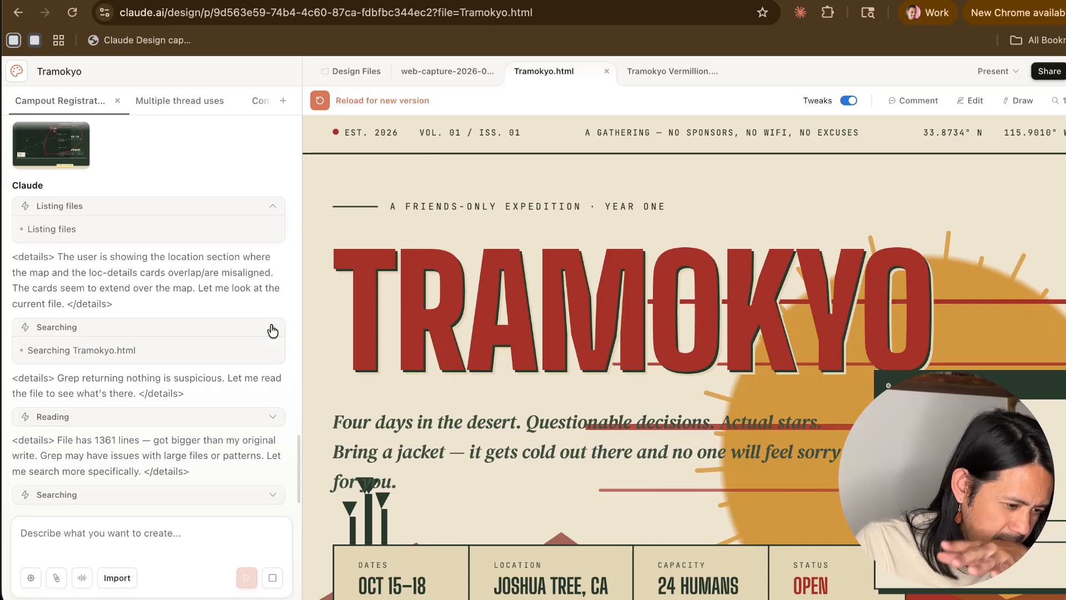
pyautogui.click(272, 418)
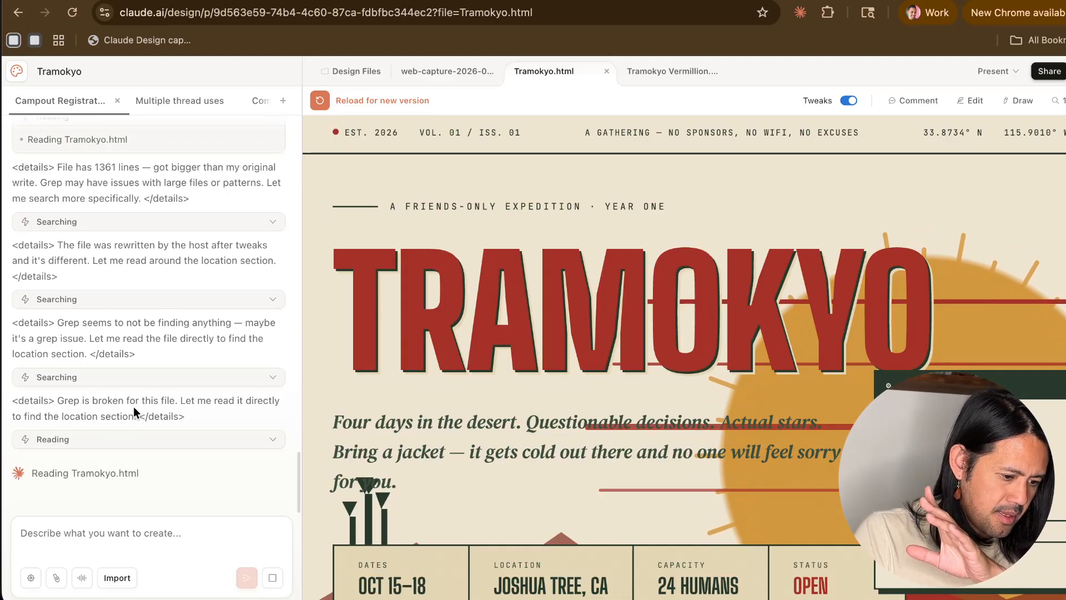
# - Send Claude the prompt "please review the site and text and graphic elements to make sure there isn't overlap and look at legibility with layouts."
pyautogui.click(101, 535)
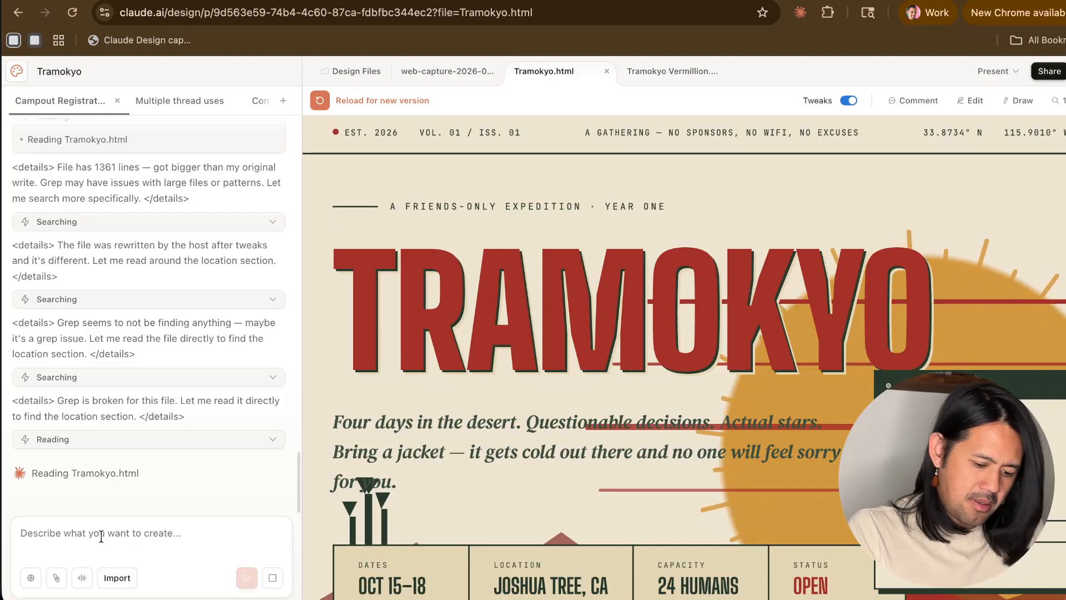
pyautogui.write('please review the site an')
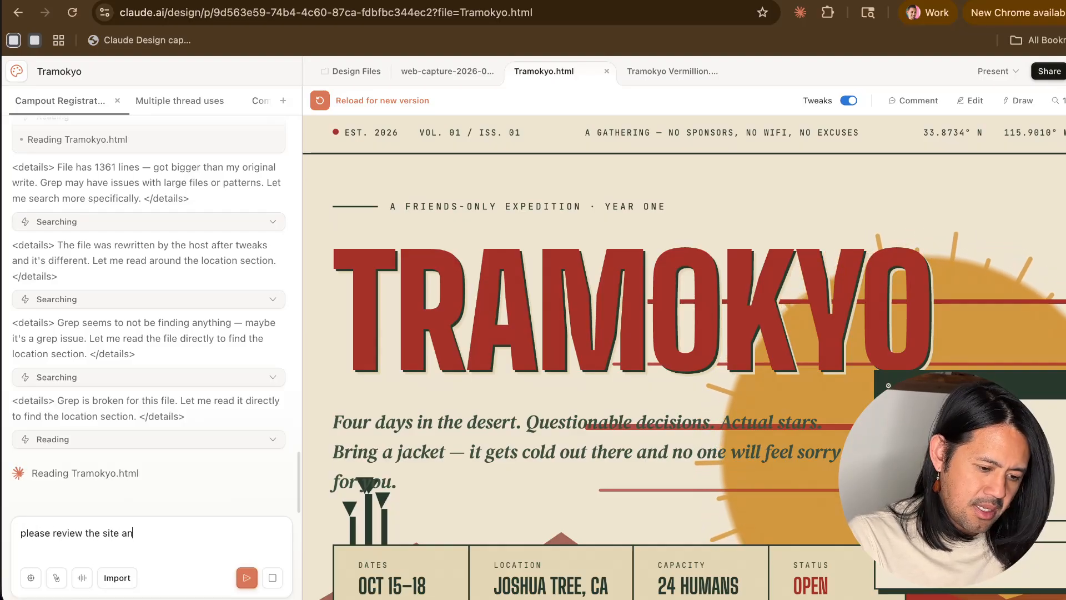
pyautogui.write('d text and graph')
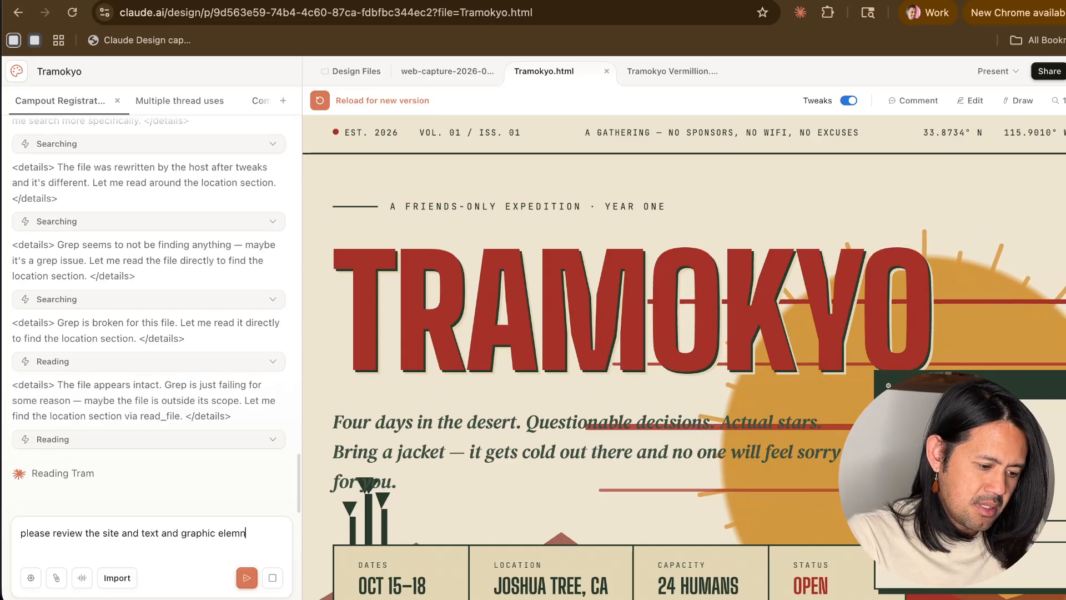
pyautogui.write("ic elements to make sure there isn't overlap and look at legibility")
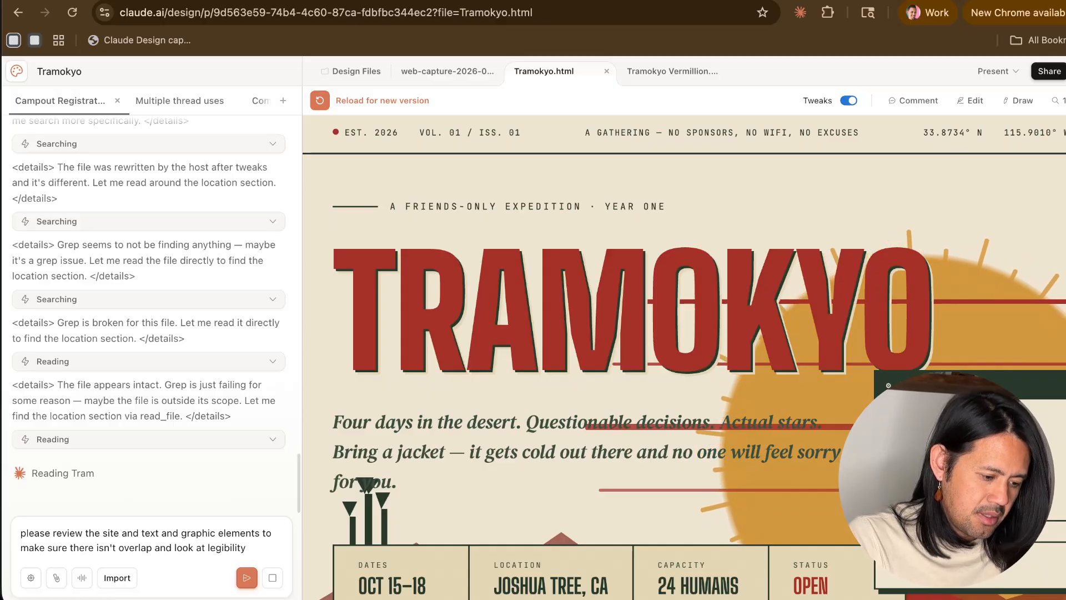
pyautogui.write('out')
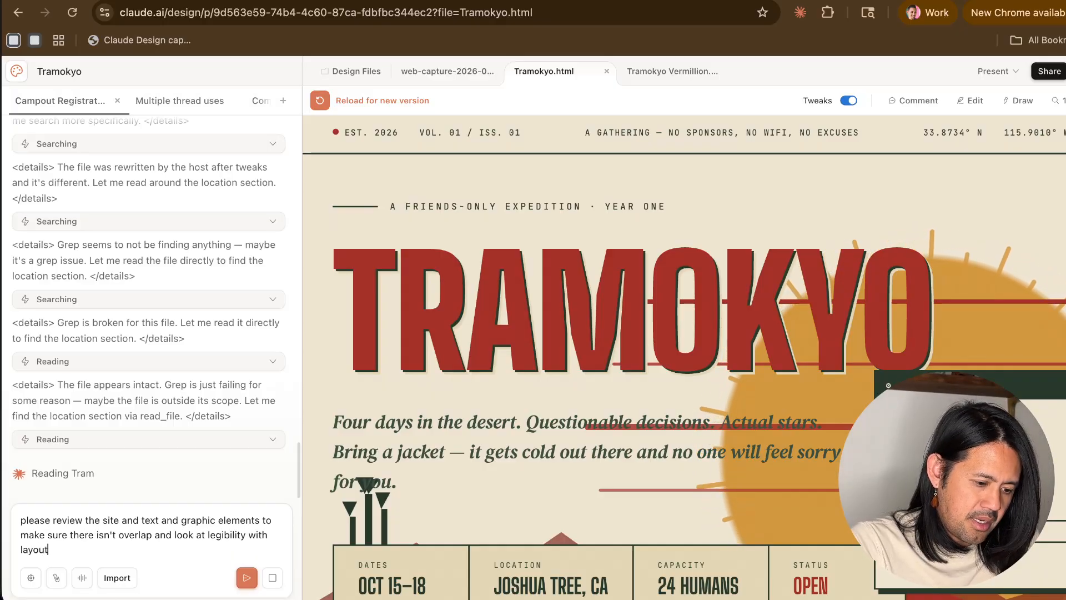
pyautogui.write('s.')
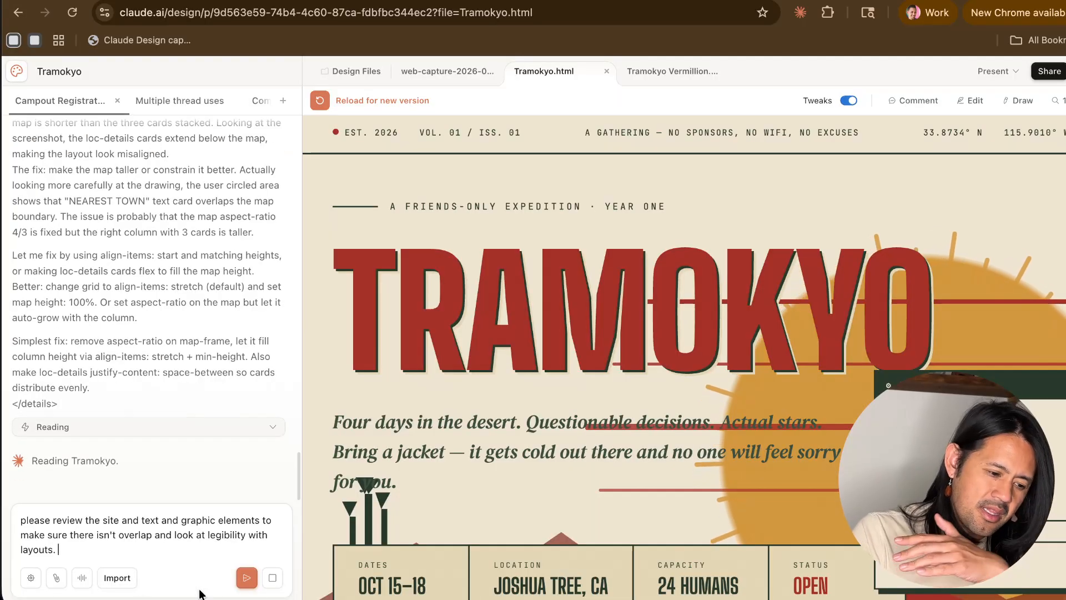
pyautogui.click(247, 577)
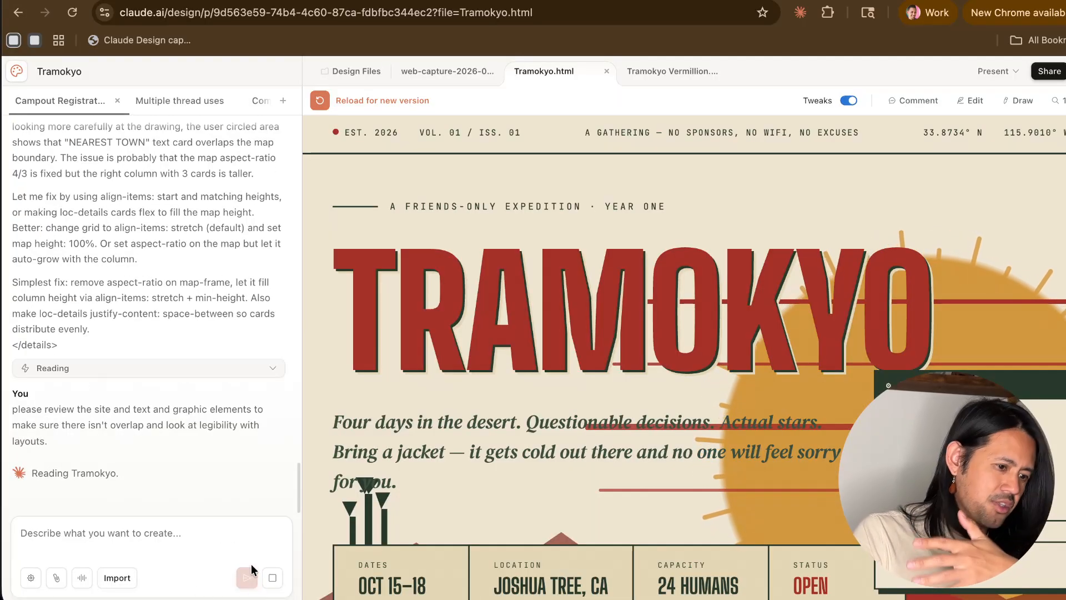
# - Open the list of attachable skills and design systems, look through its options, and close it without attaching any
pyautogui.click(117, 578)
pyautogui.click(173, 562)
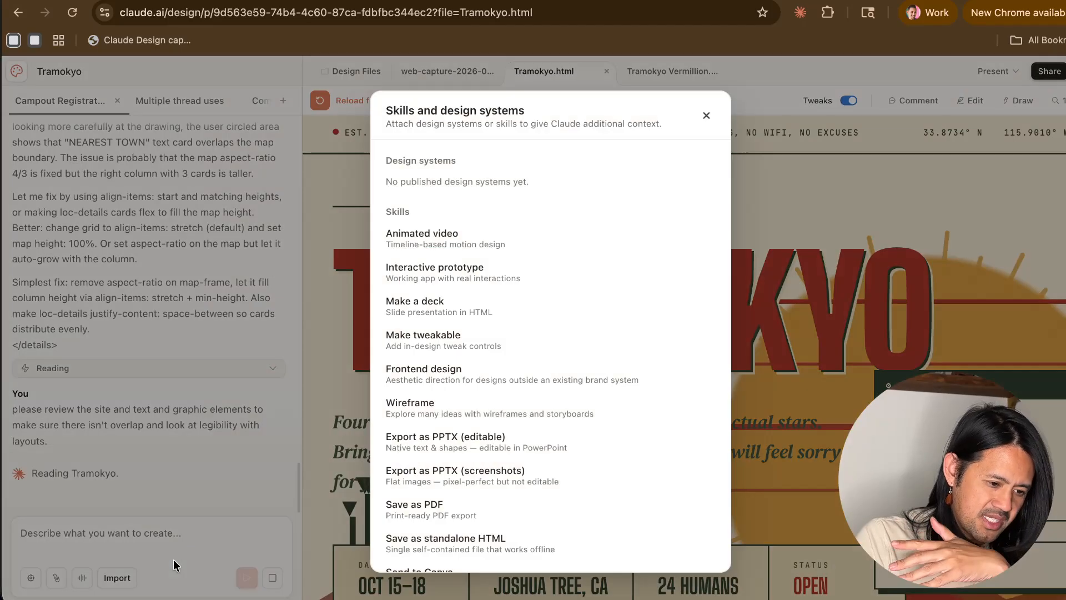
pyautogui.scroll(-1, 475, 311)
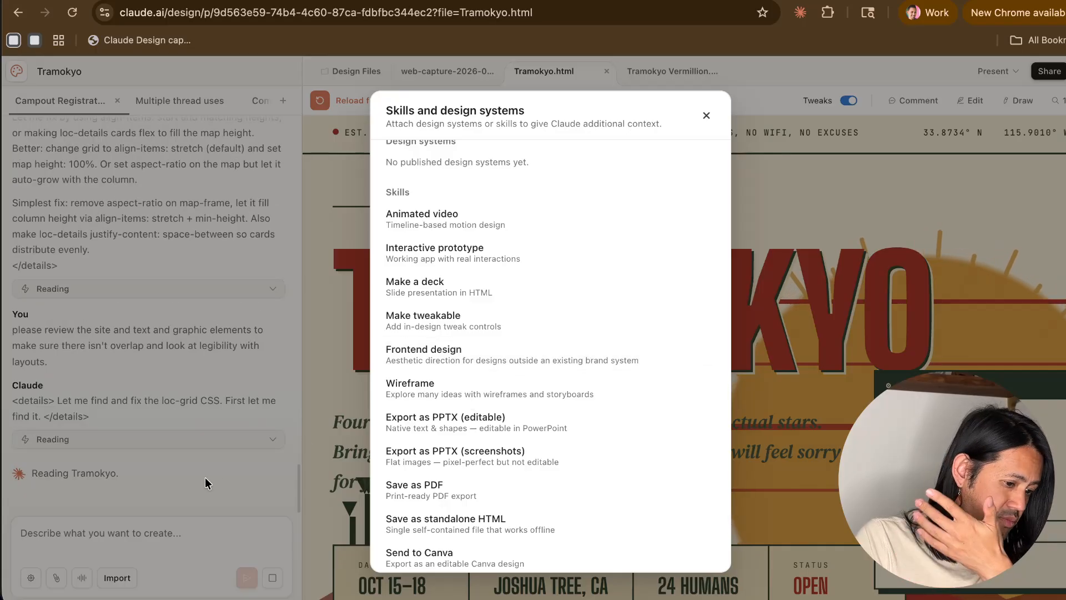
pyautogui.click(168, 495)
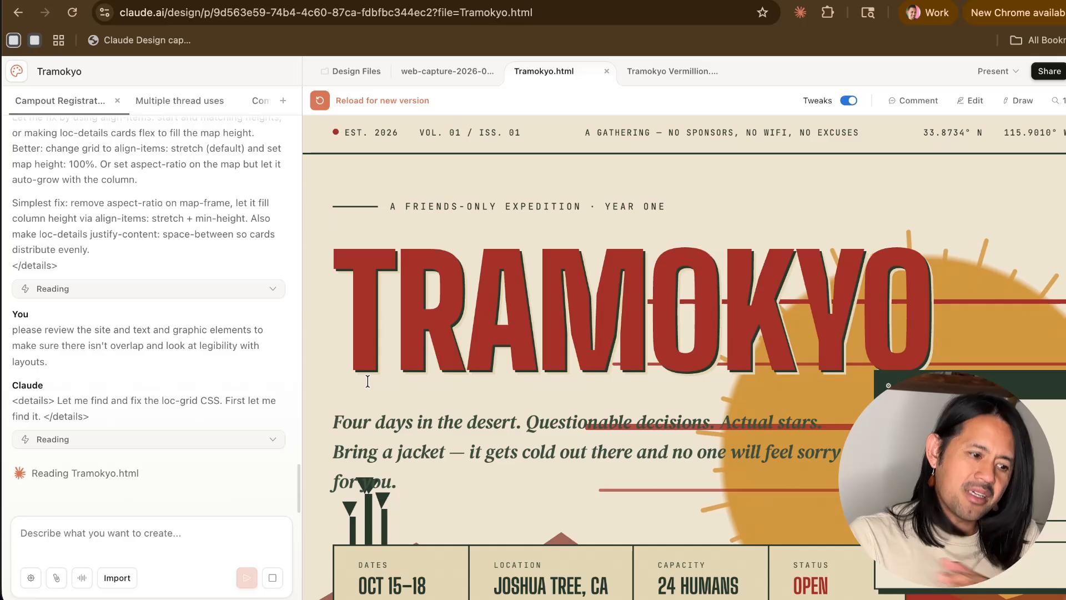
# - Check the hero, basics section and location map for overlaps, and read back Claude's reasoning about the layout in the chat
pyautogui.scroll(-15, 678, 364)
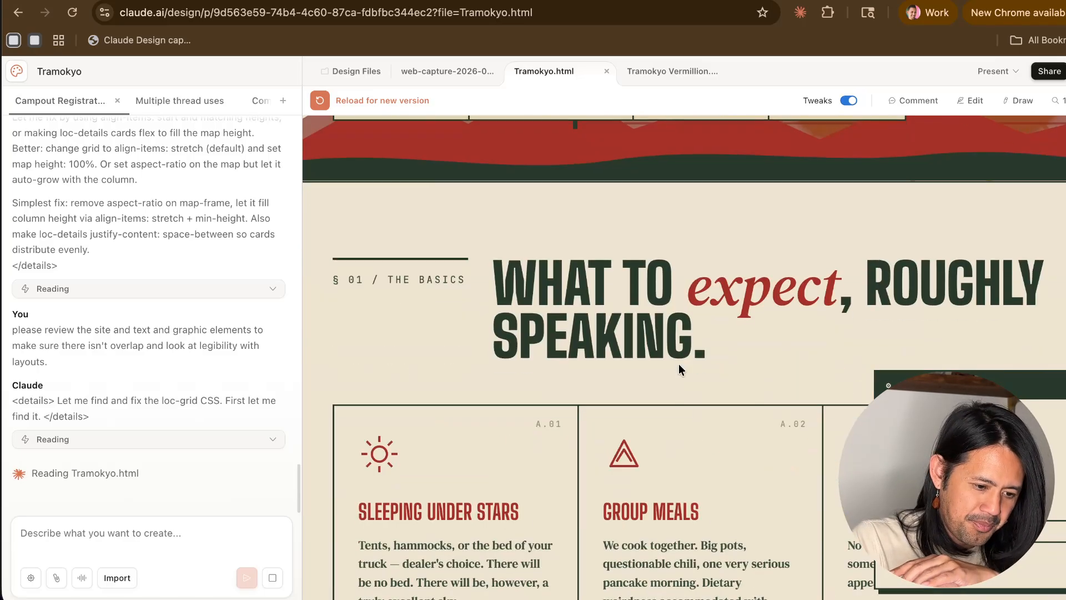
pyautogui.scroll(15, 398, 371)
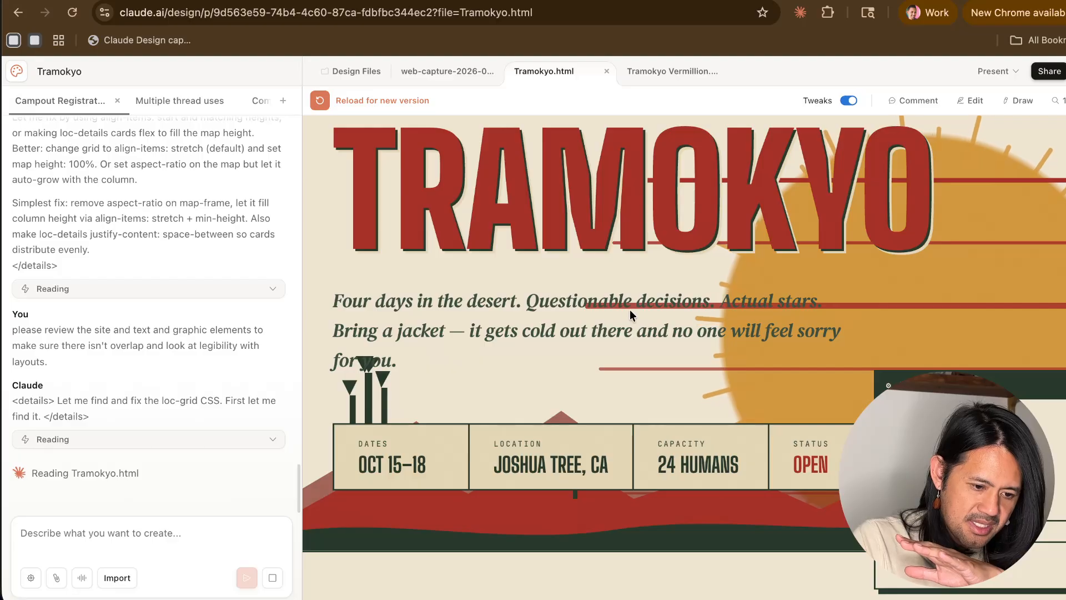
pyautogui.scroll(-12, 633, 311)
pyautogui.scroll(-8, 638, 311)
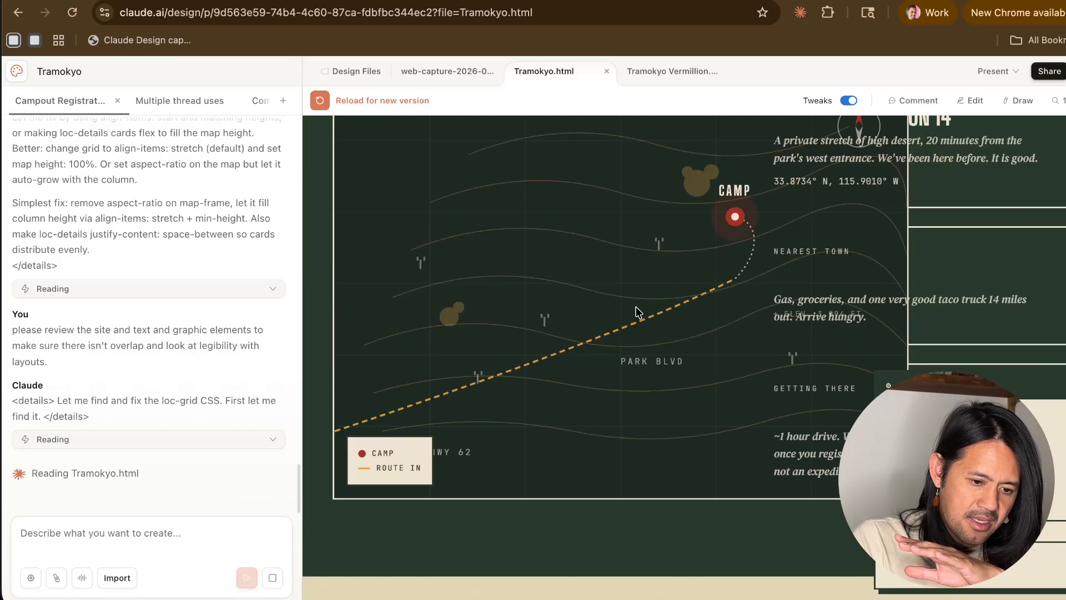
pyautogui.scroll(1, 705, 304)
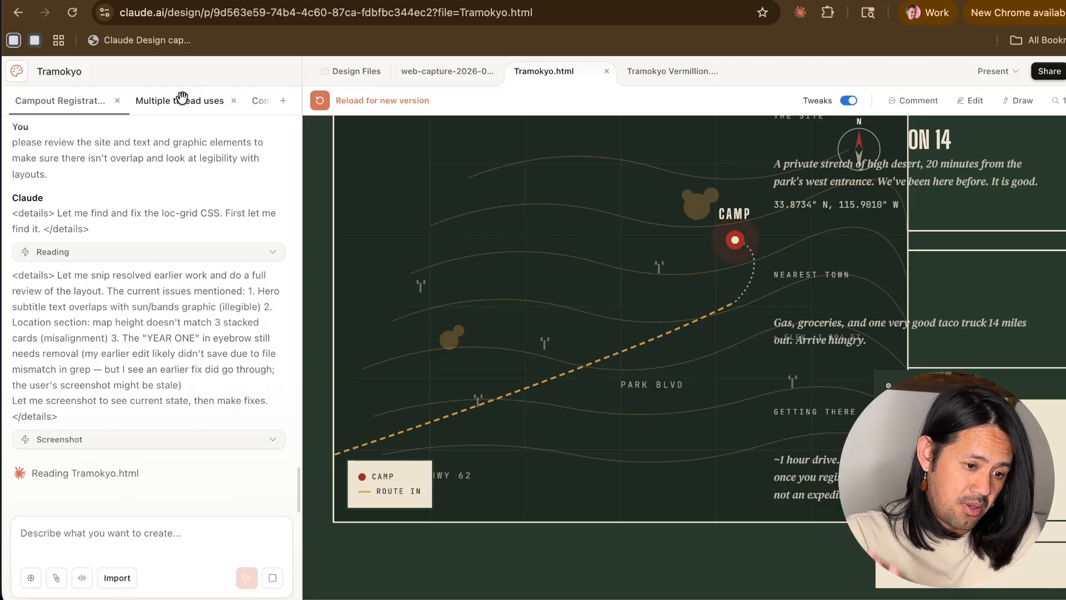
pyautogui.scroll(15, 169, 297)
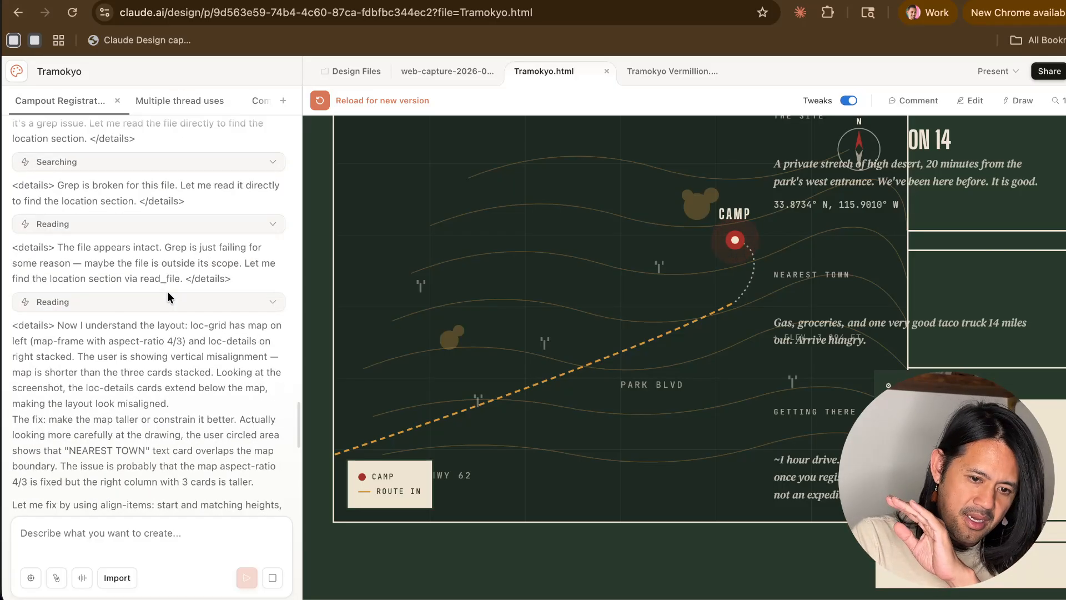
# - Switch the Tweaks panel off and on over the Tramokyo page to see its effect, and leave it off
pyautogui.scroll(10, 169, 297)
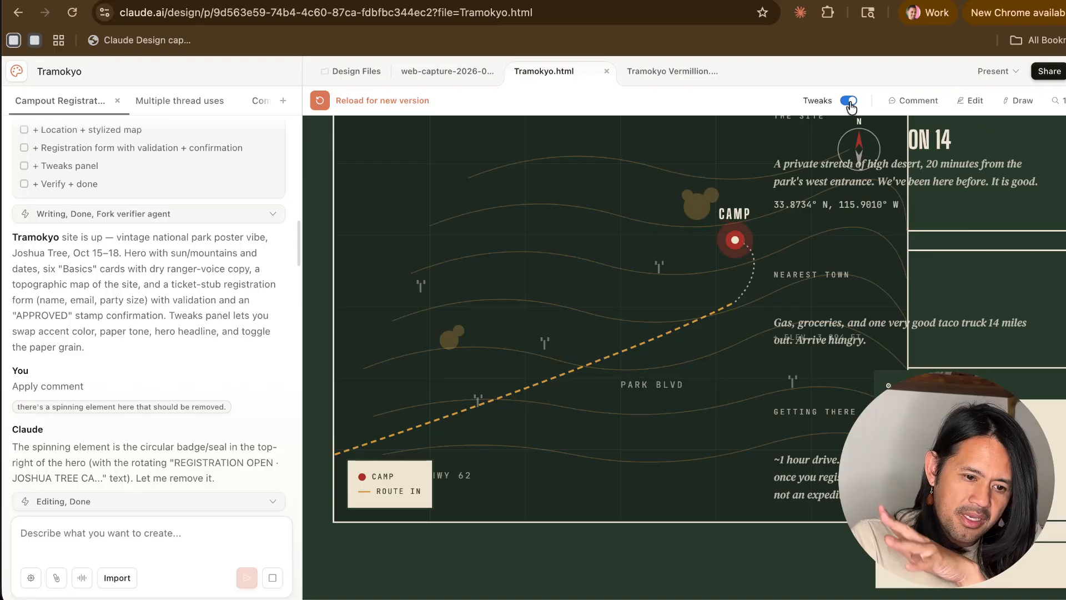
pyautogui.click(823, 105)
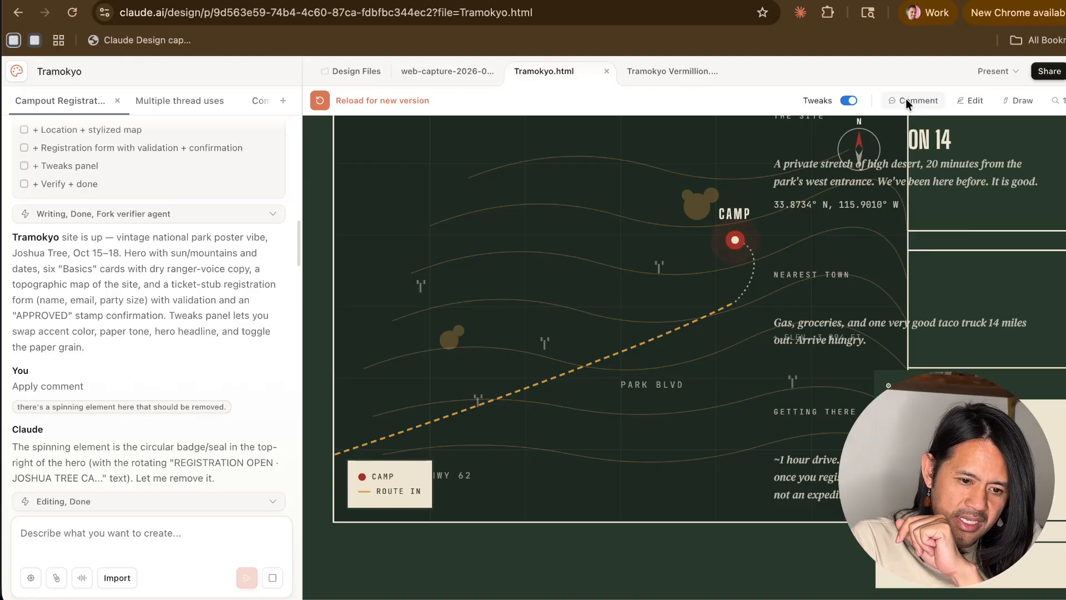
pyautogui.click(815, 106)
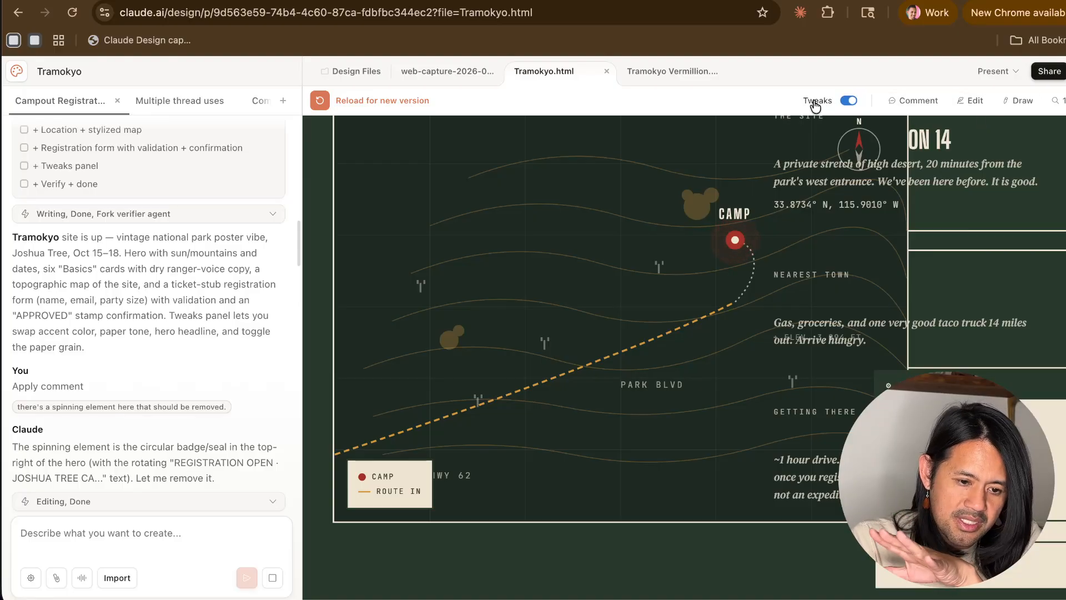
pyautogui.click(815, 106)
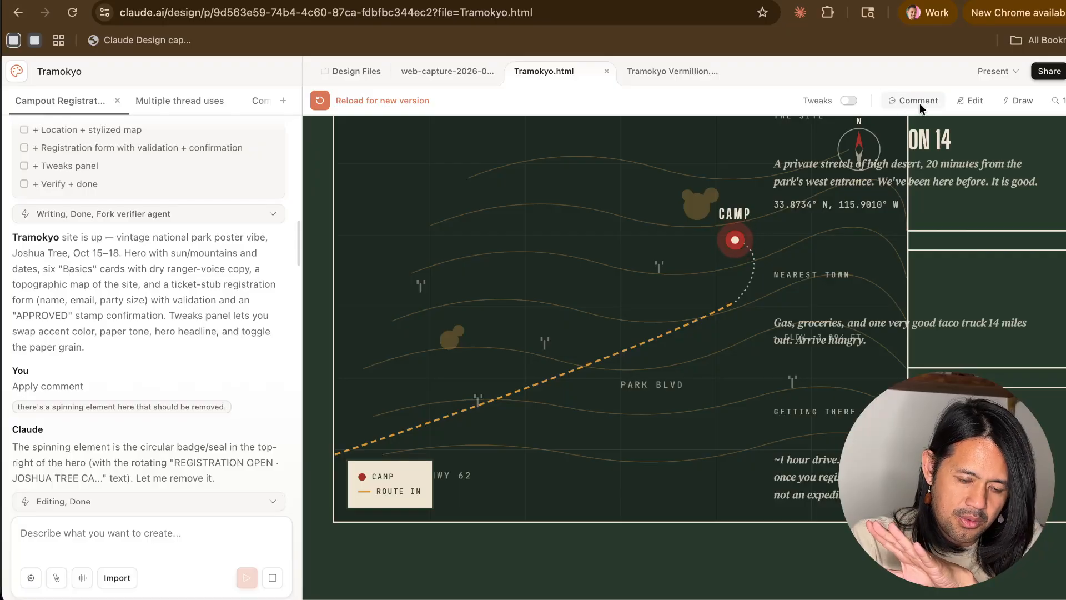
pyautogui.scroll(20, 681, 209)
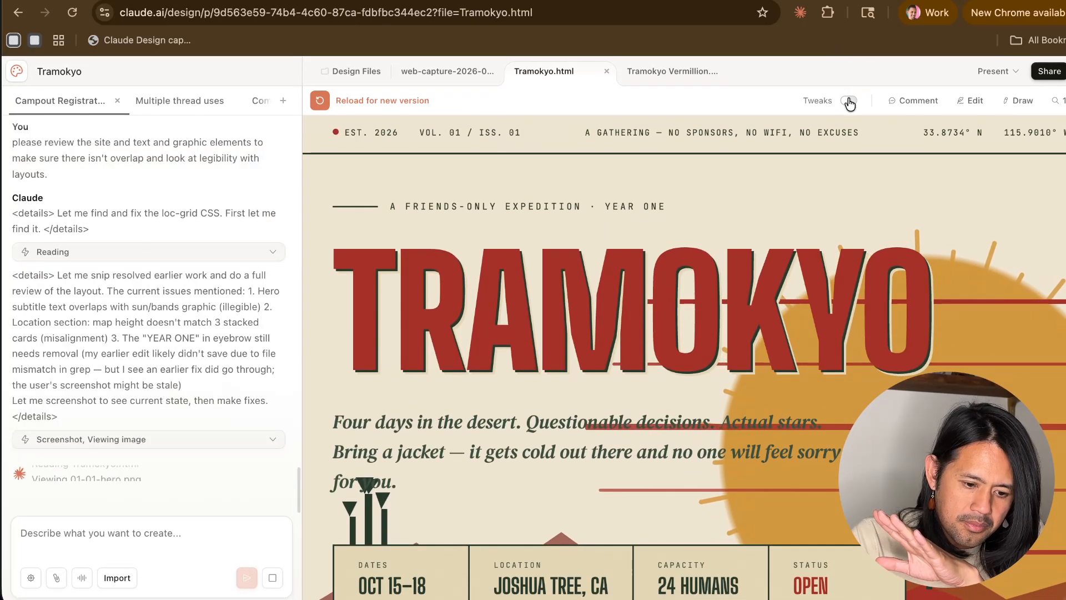
pyautogui.click(849, 101)
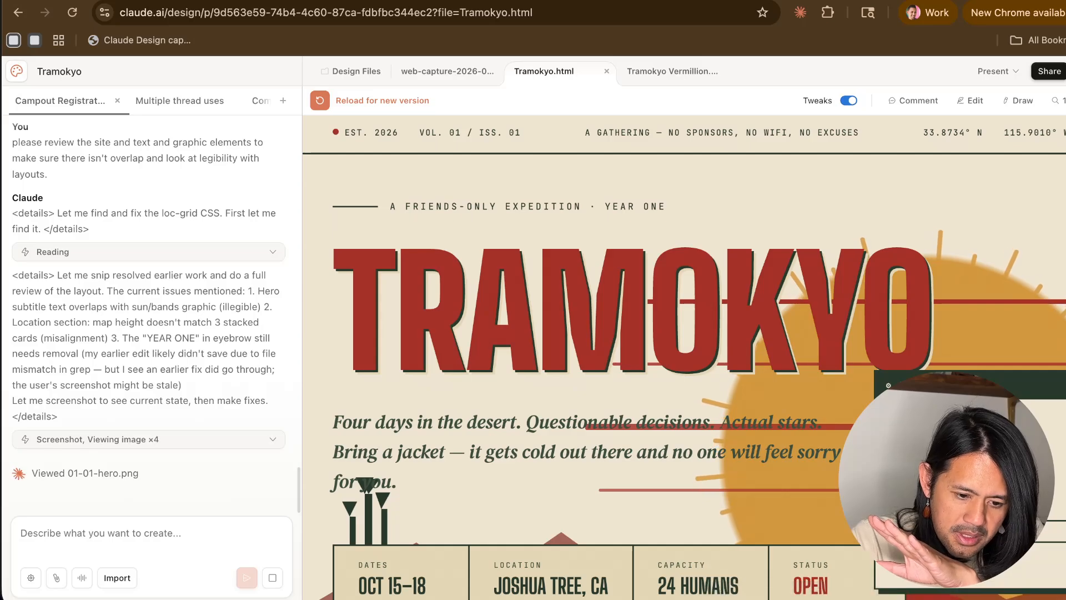
pyautogui.click(843, 99)
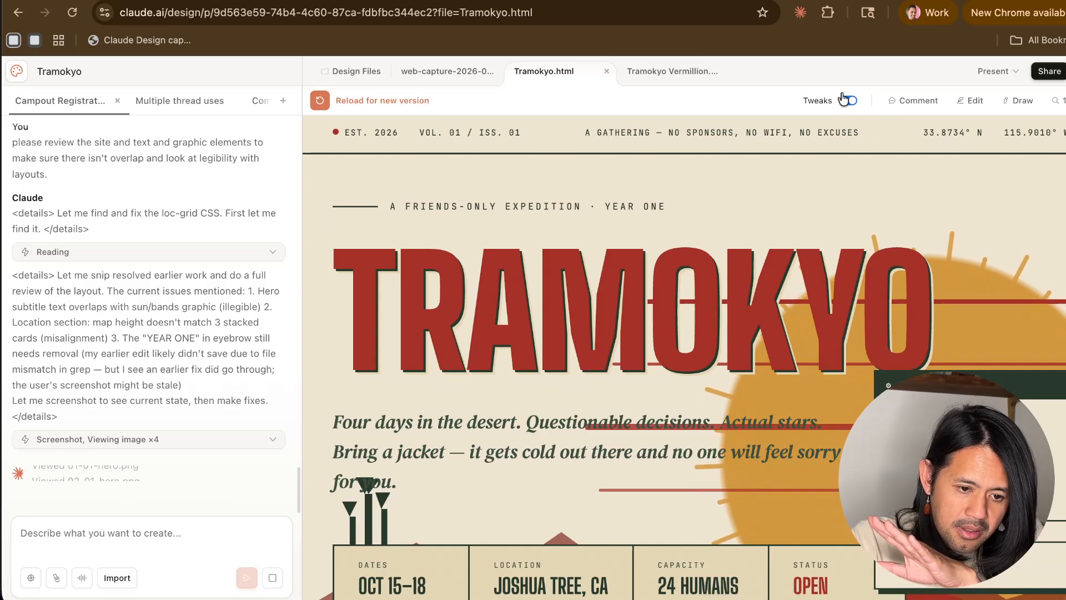
# - Turn on commenting and load the new version of Tramokyo.html to check the hero section
pyautogui.click(915, 104)
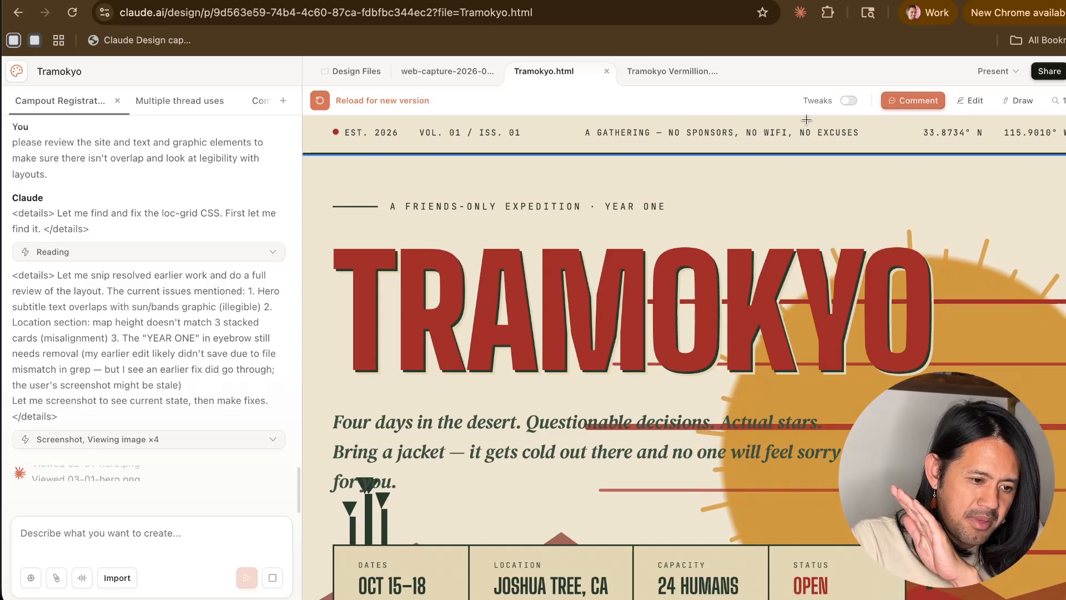
pyautogui.click(320, 102)
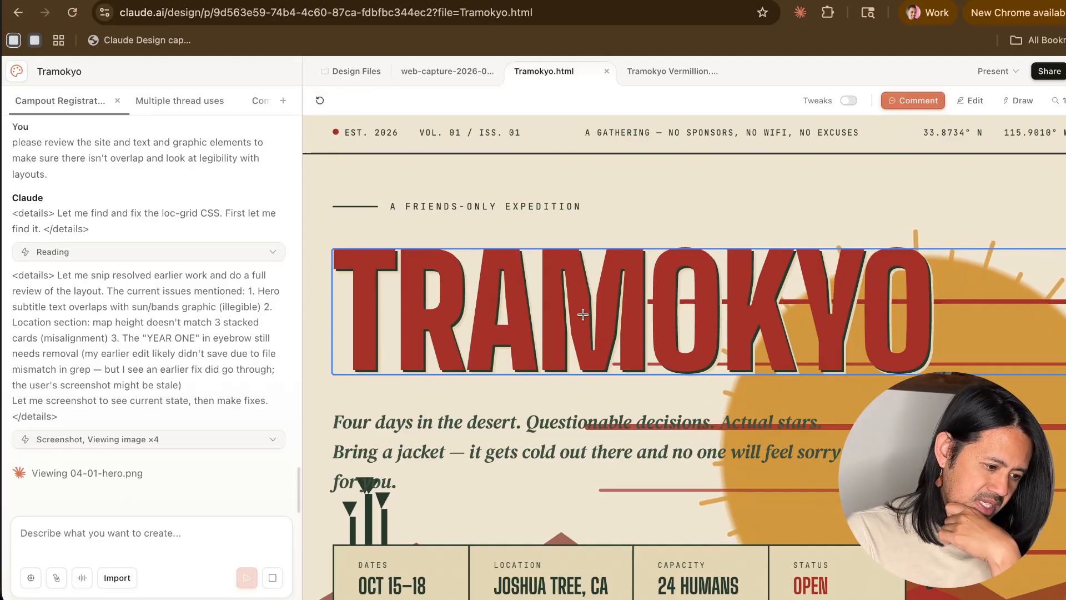
pyautogui.scroll(-5, 582, 315)
pyautogui.scroll(1, 582, 317)
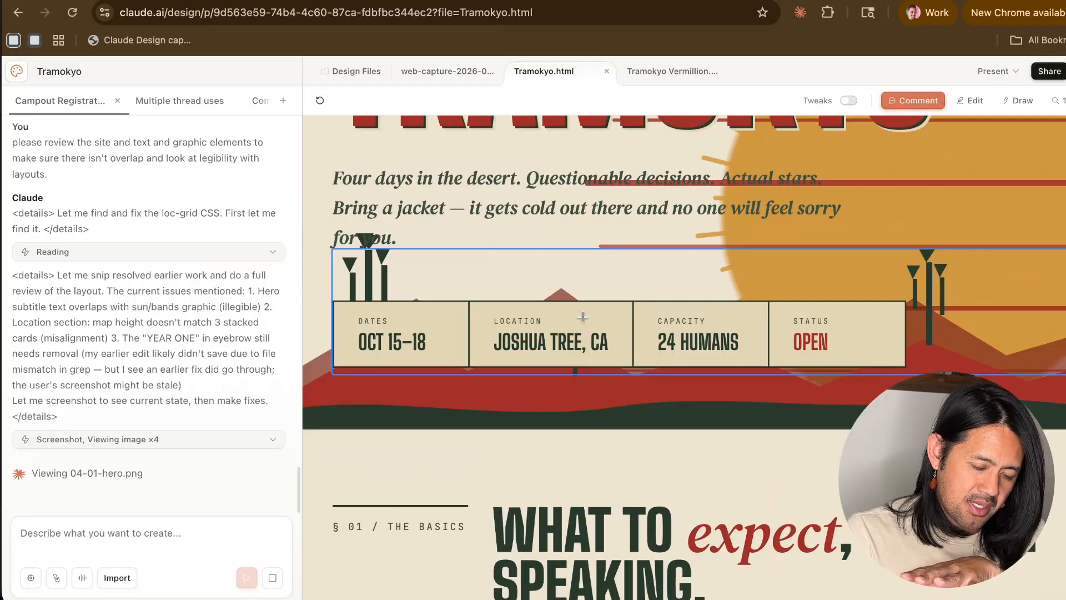
pyautogui.scroll(5, 583, 317)
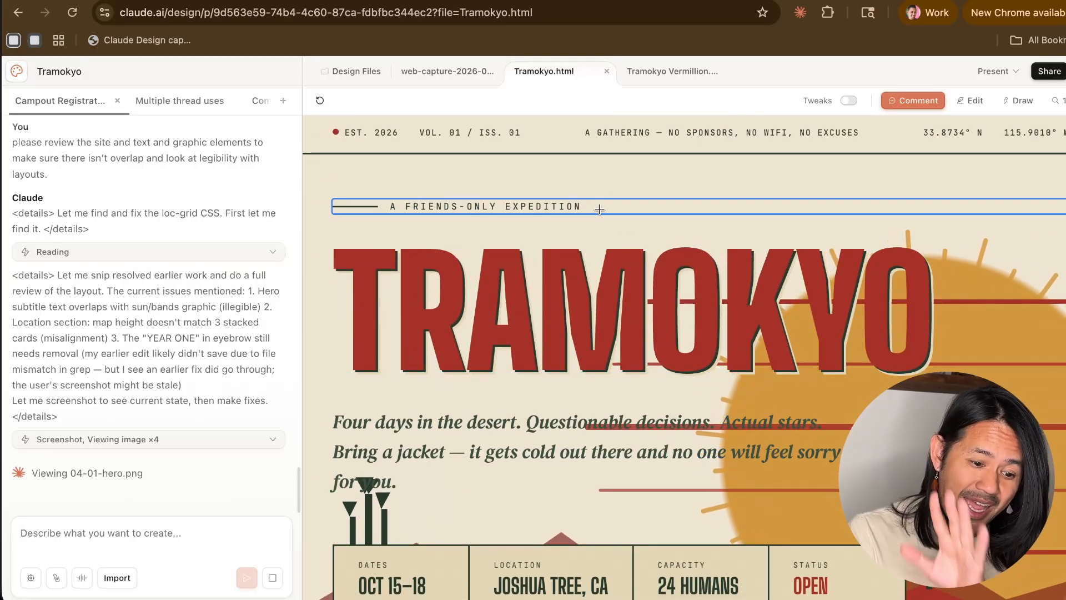
# - Examine the basics cards, registration ticket, hero and footer of the reloaded page for text and graphic overlaps
pyautogui.scroll(-4, 608, 272)
pyautogui.scroll(-9, 608, 271)
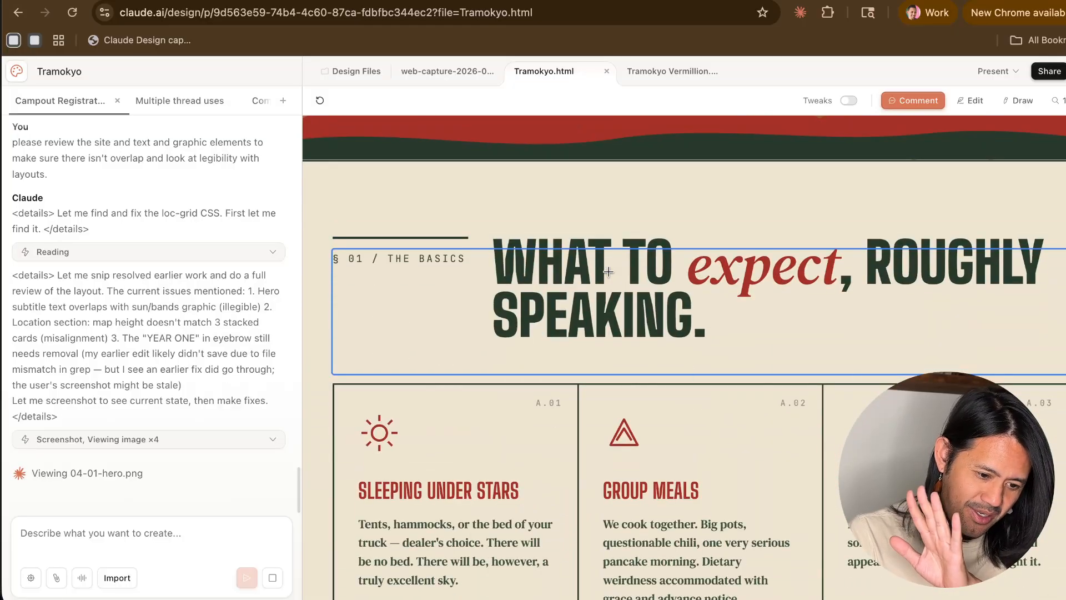
pyautogui.scroll(13, 608, 271)
pyautogui.scroll(-18, 608, 271)
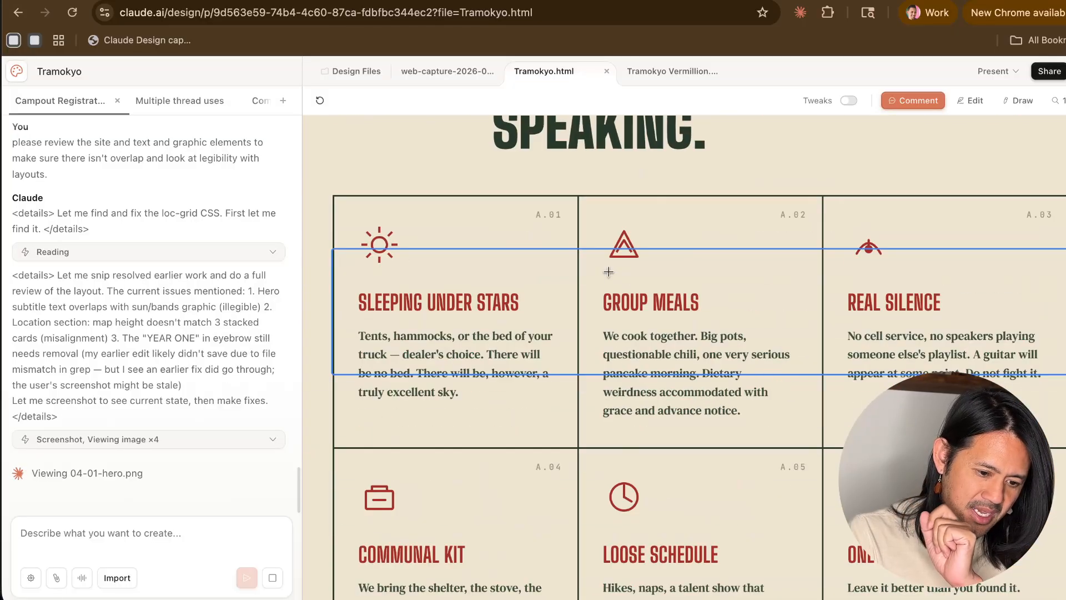
pyautogui.scroll(-20, 609, 272)
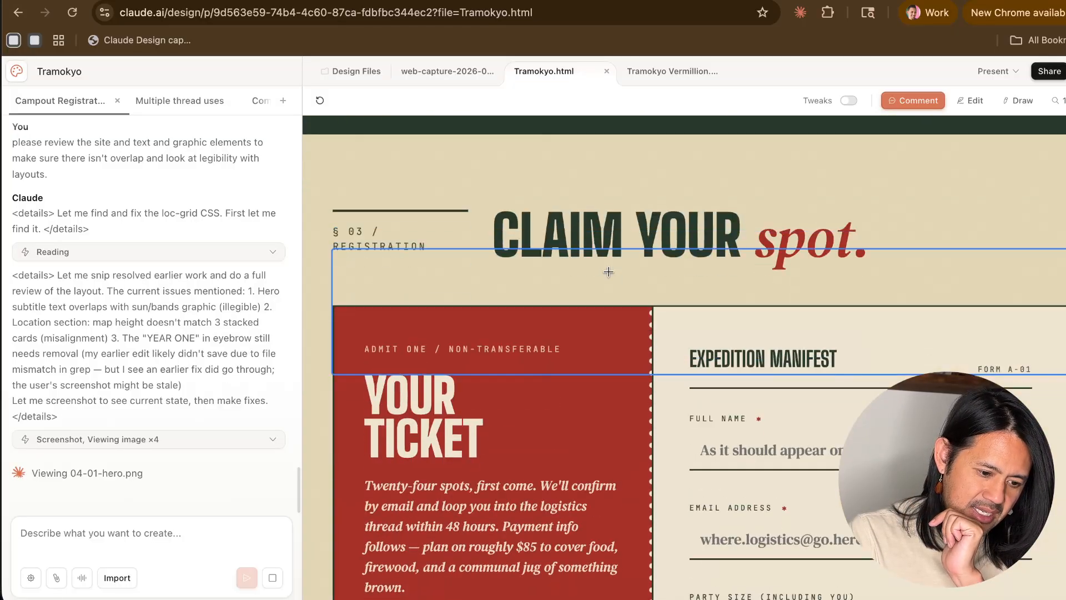
pyautogui.scroll(5, 608, 271)
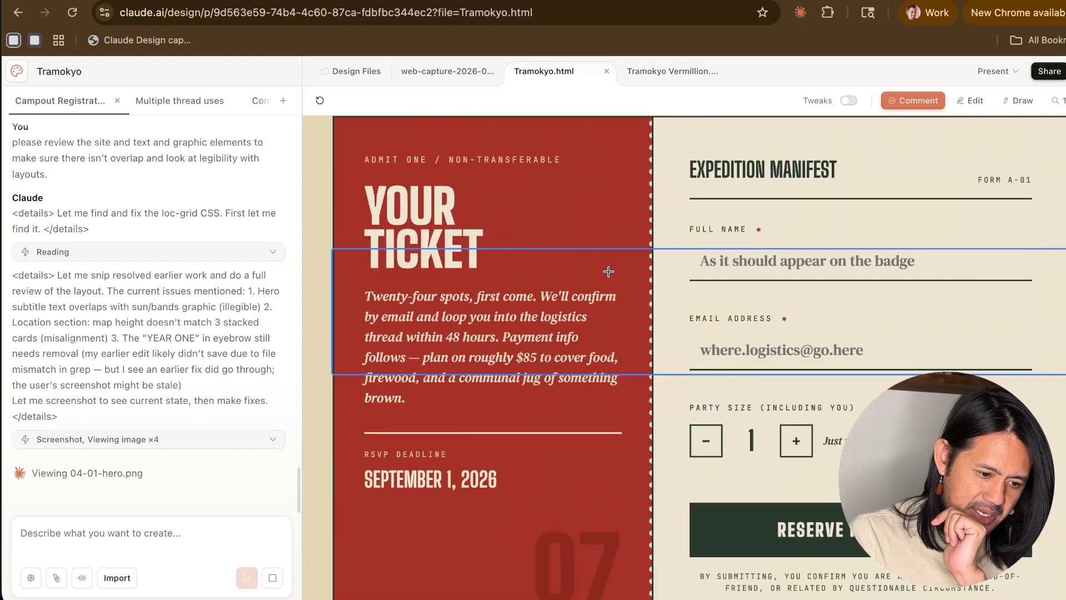
pyautogui.scroll(2, 608, 271)
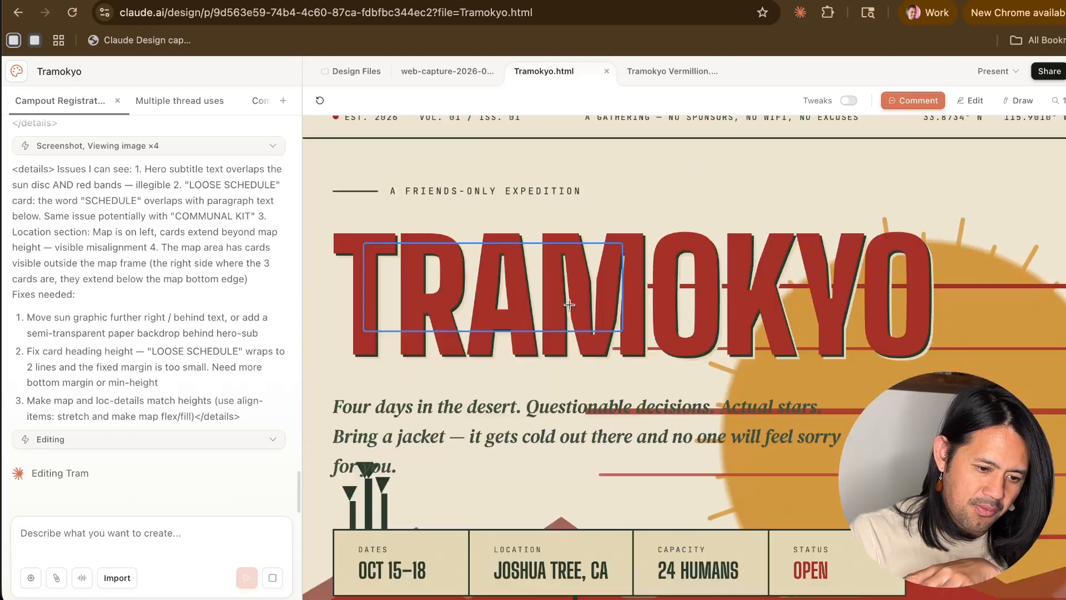
pyautogui.scroll(2, 569, 305)
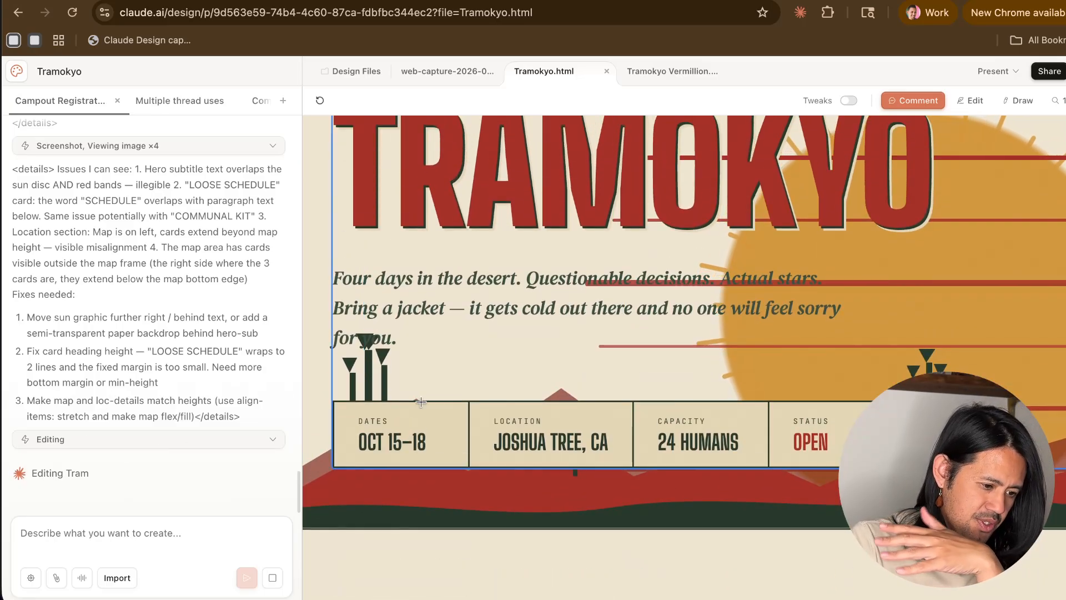
pyautogui.scroll(-10, 577, 336)
pyautogui.scroll(-15, 577, 337)
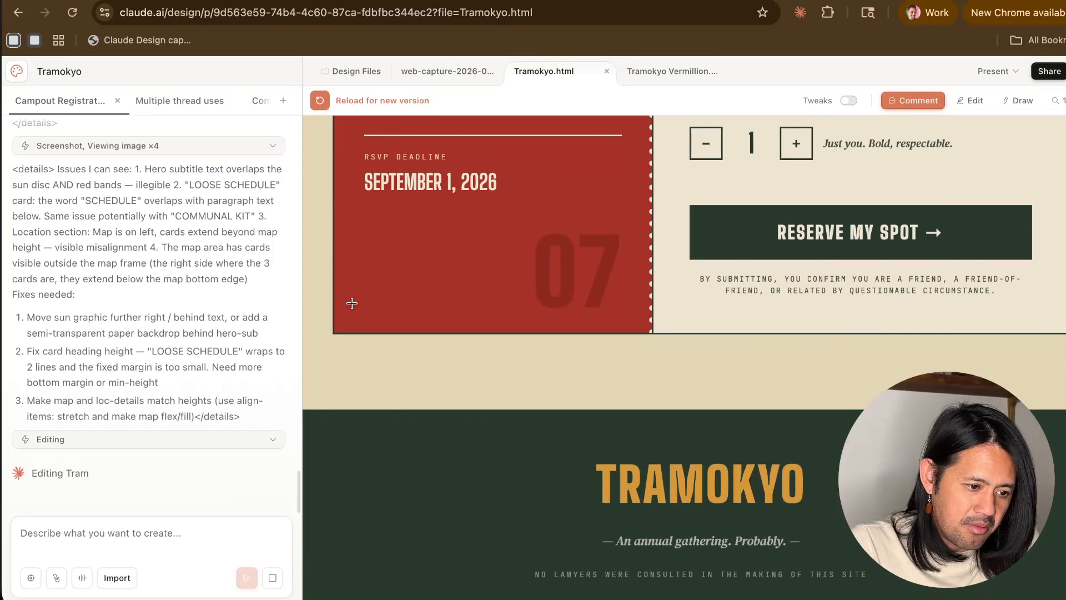
# - Reload Tramokyo.html with Claude's latest edits and inspect the hero subtitle and the basics cards
pyautogui.click(321, 99)
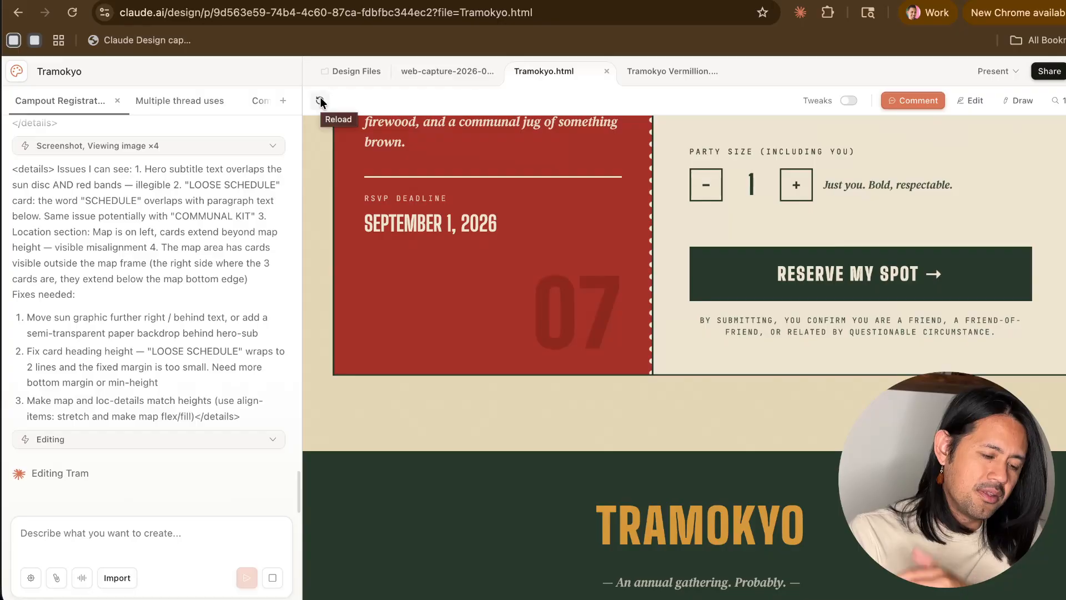
pyautogui.scroll(20, 454, 400)
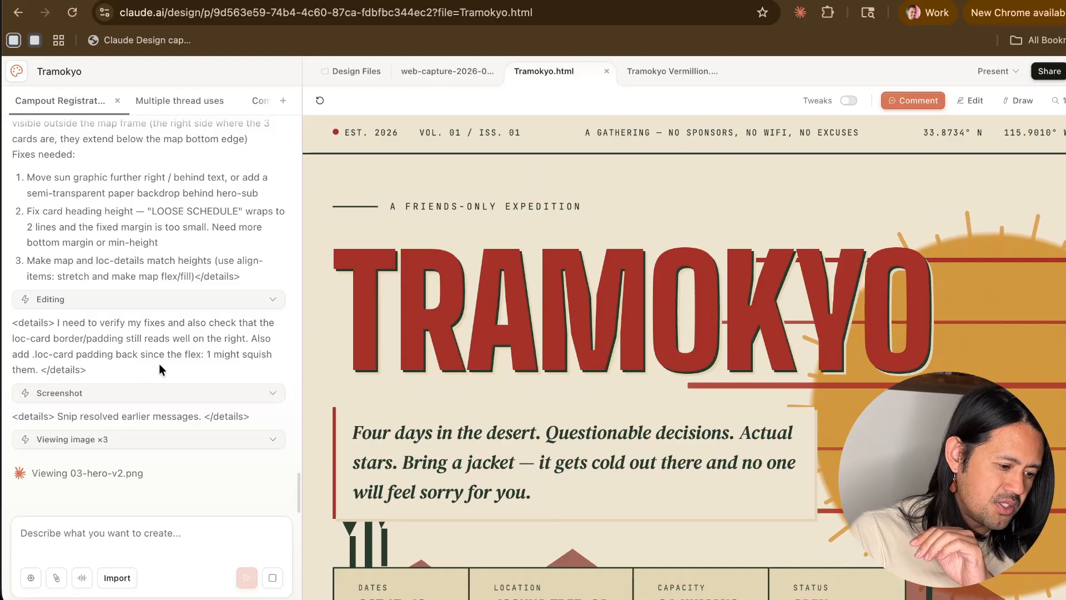
pyautogui.scroll(-4, 618, 440)
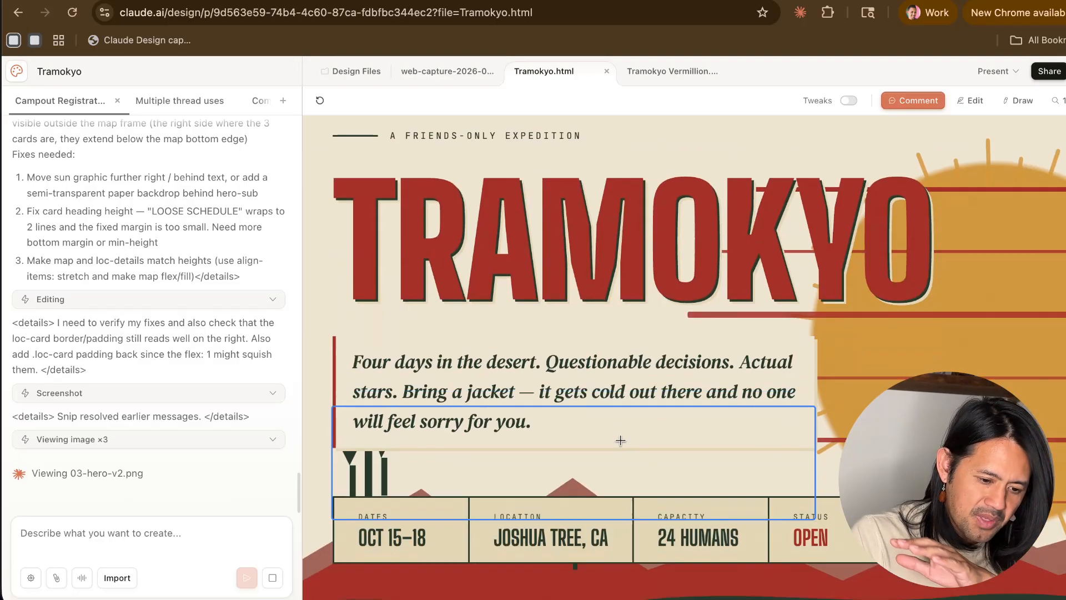
pyautogui.scroll(3, 620, 440)
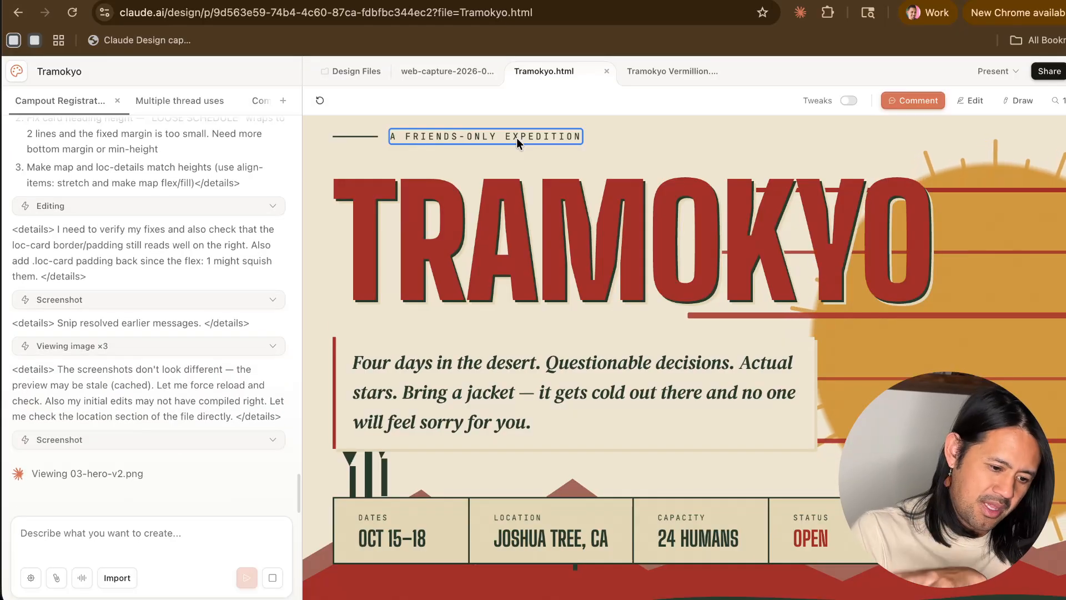
pyautogui.scroll(-2, 659, 239)
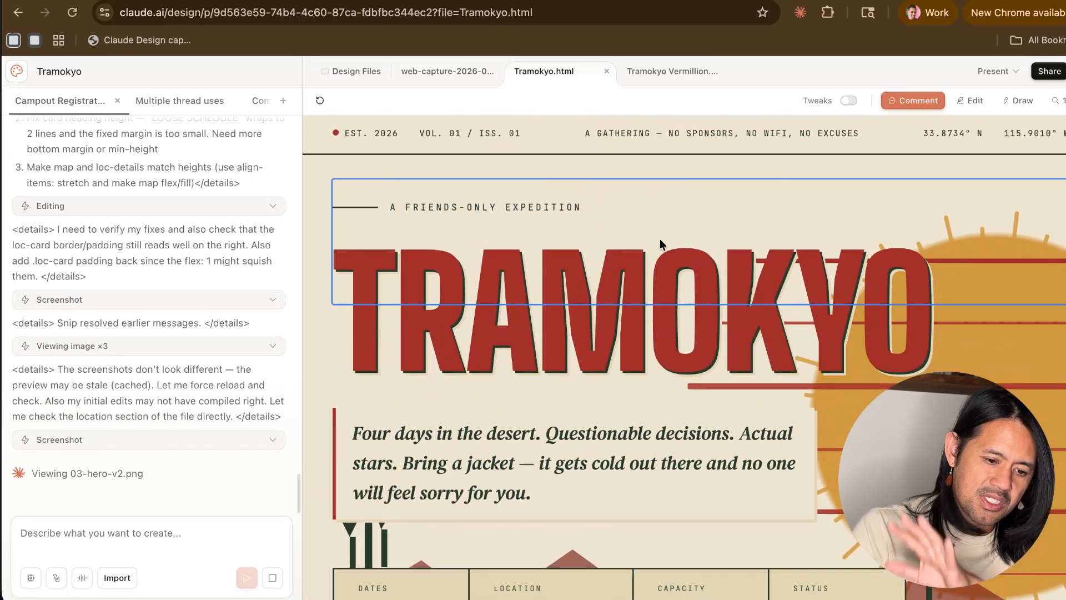
pyautogui.scroll(-10, 497, 388)
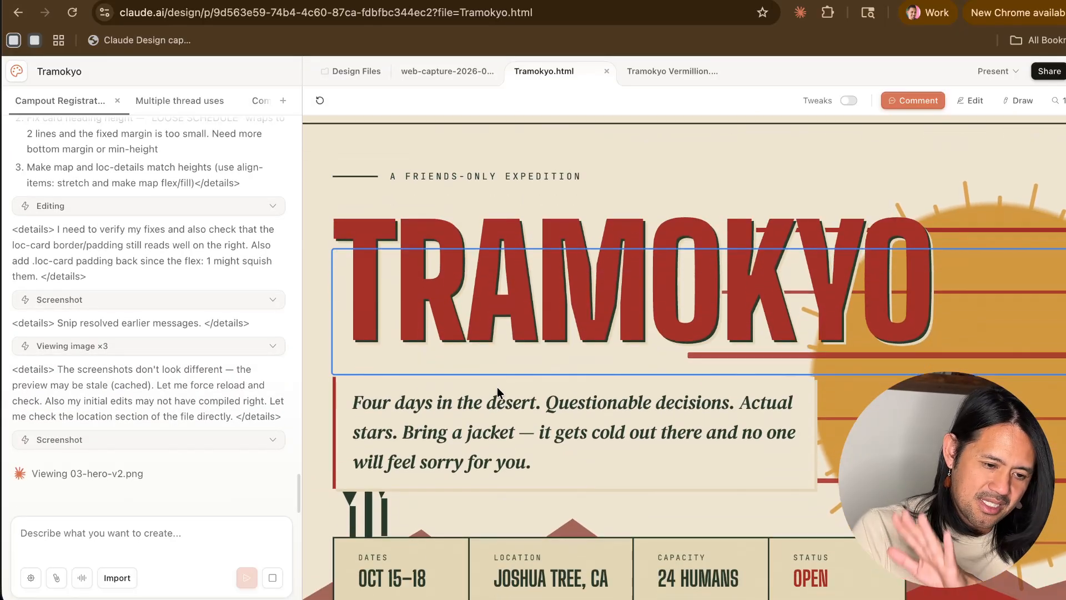
pyautogui.scroll(-20, 497, 387)
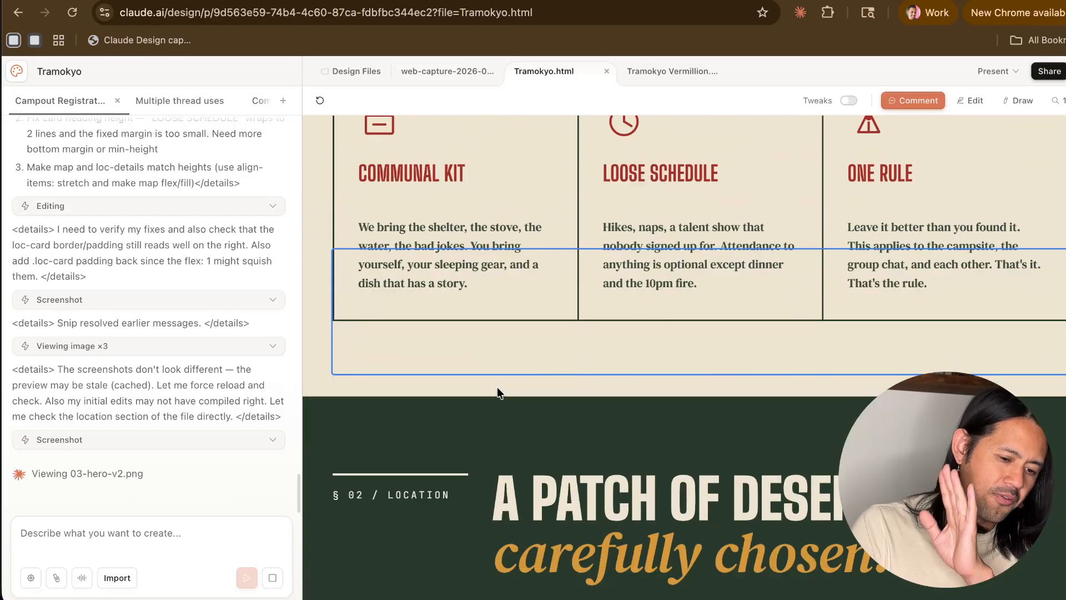
pyautogui.scroll(20, 498, 387)
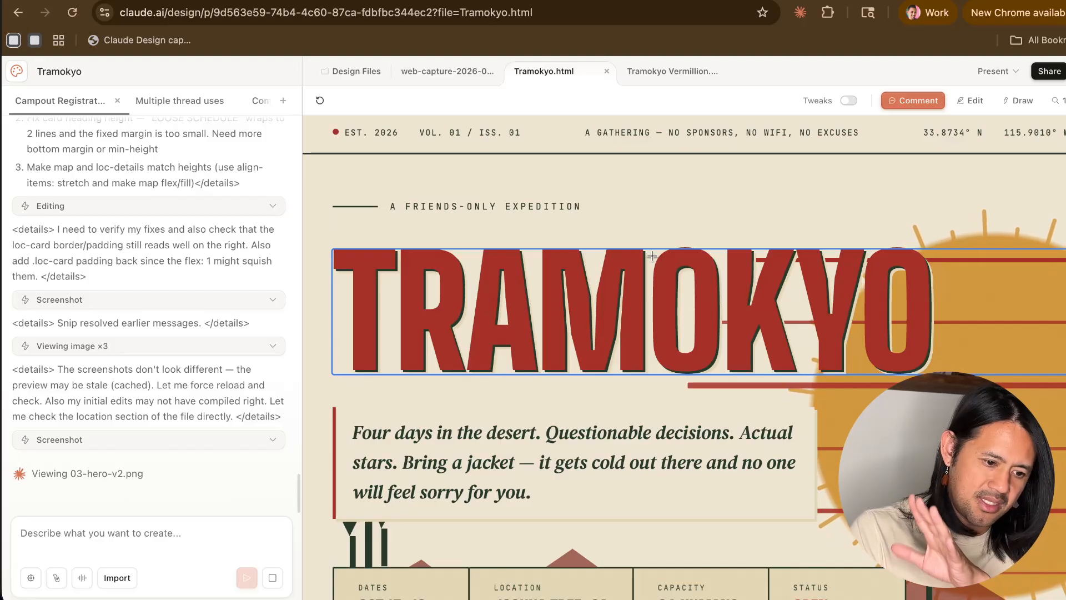
# - Compare the registration, basics and hero sections, and read Claude's chat note about whether its initial edits compiled
pyautogui.scroll(-15, 707, 375)
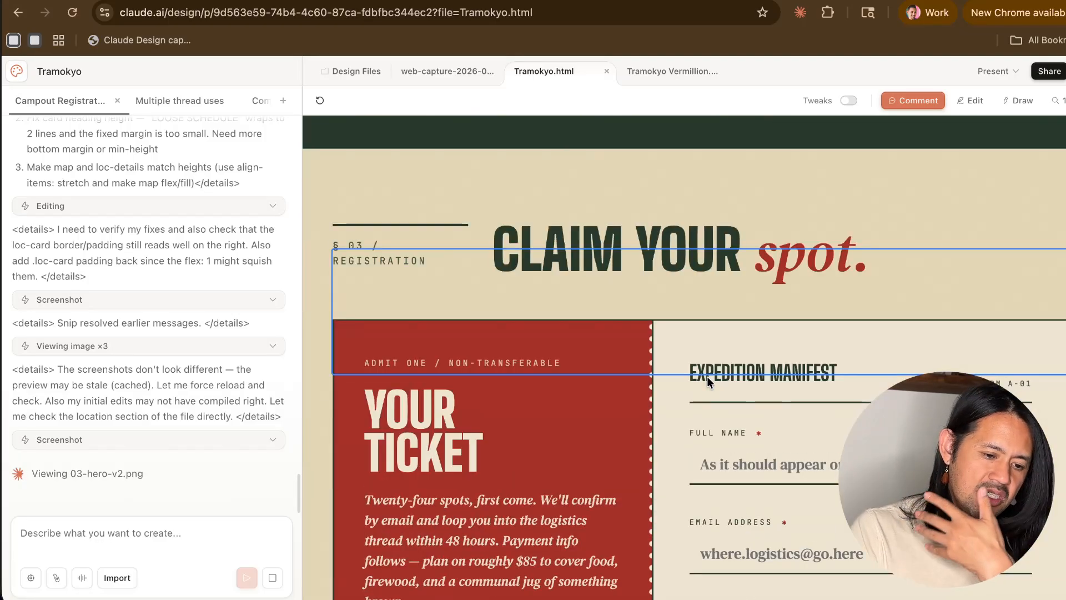
pyautogui.scroll(-5, 707, 376)
pyautogui.scroll(15, 707, 376)
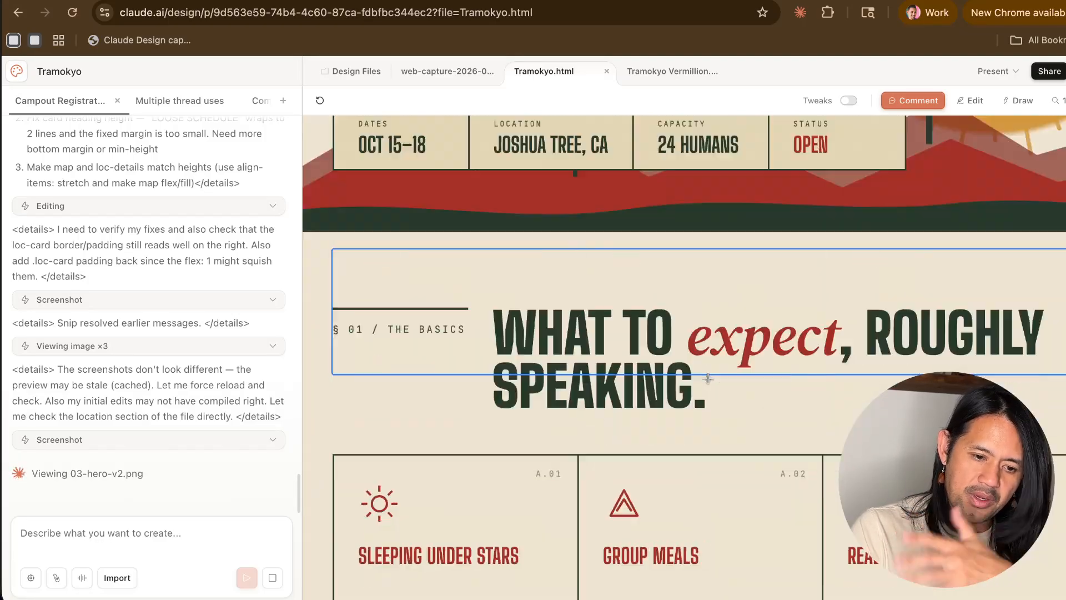
pyautogui.scroll(8, 708, 377)
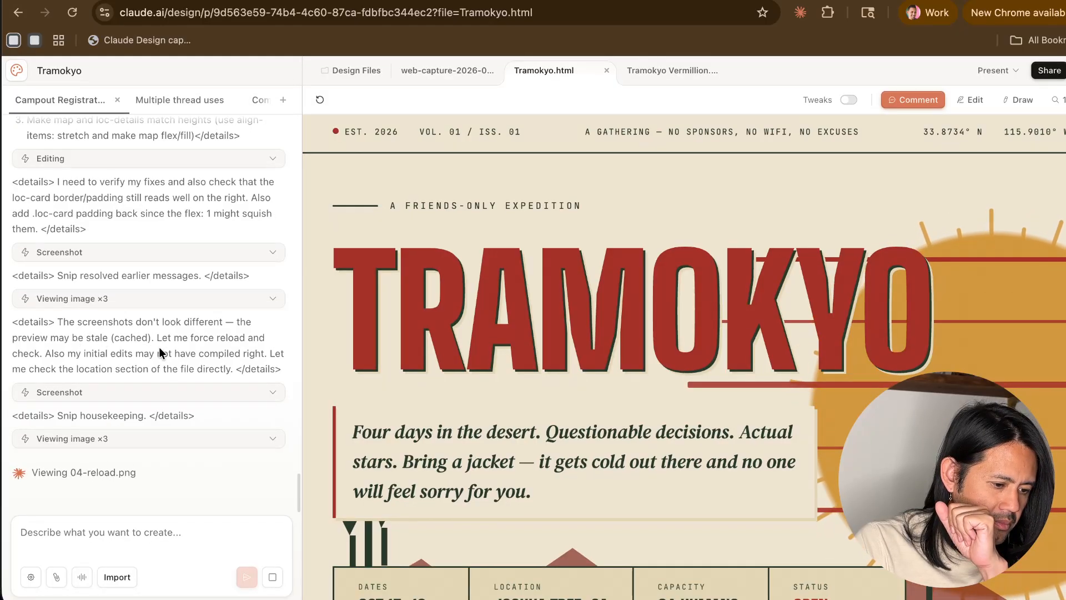
pyautogui.moveTo(55, 351); pyautogui.dragTo(166, 351)
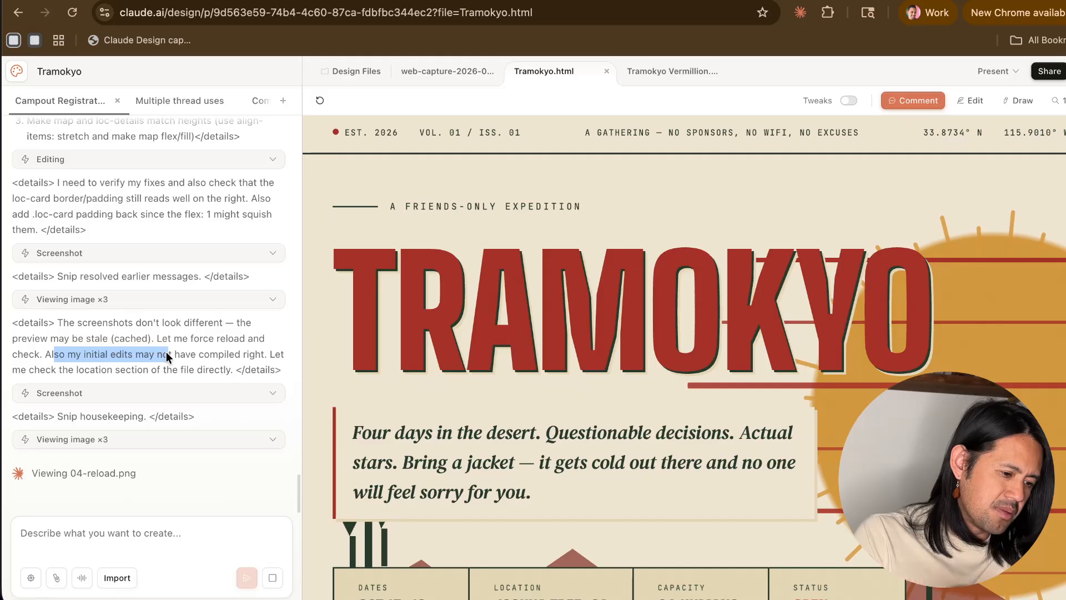
pyautogui.click(166, 352)
# - Review the page from the basics section to the footer, and view the share and export options without choosing any
pyautogui.scroll(-10, 639, 337)
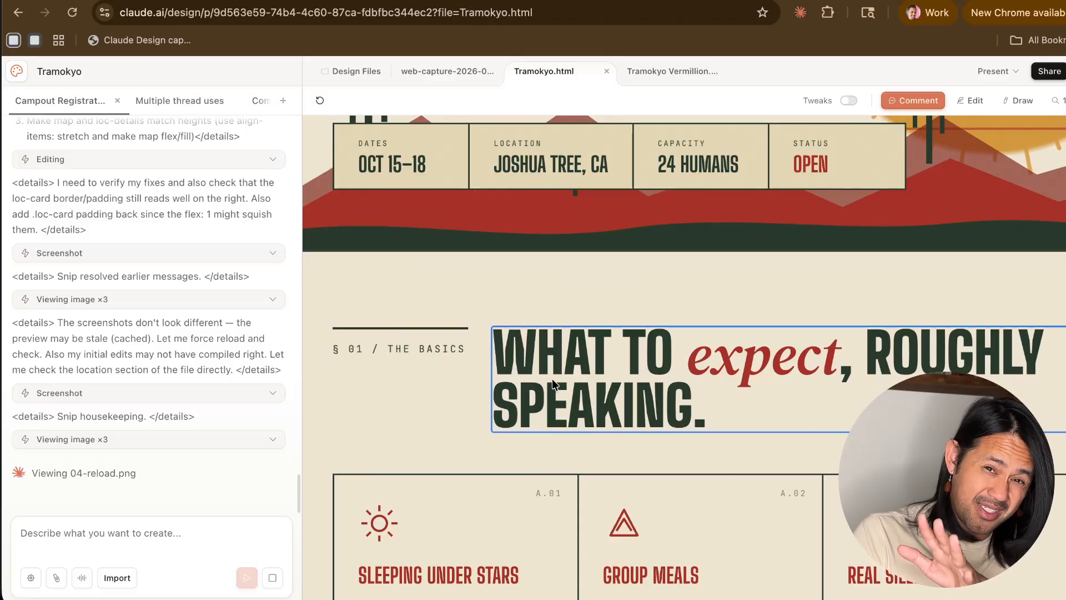
pyautogui.scroll(-7, 551, 379)
pyautogui.scroll(-20, 552, 379)
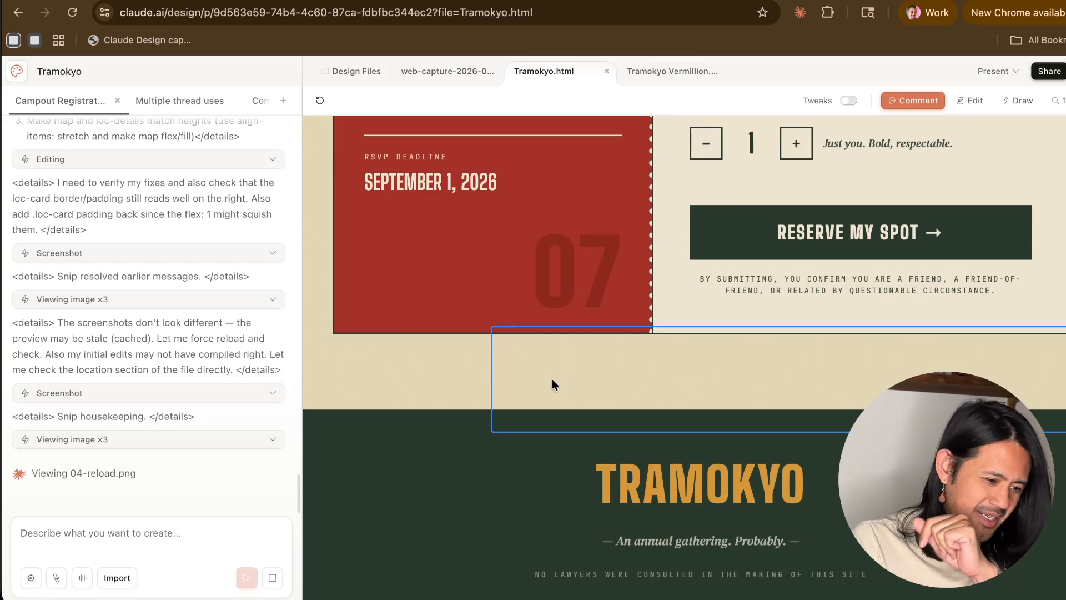
pyautogui.scroll(5, 552, 379)
pyautogui.scroll(3, 552, 379)
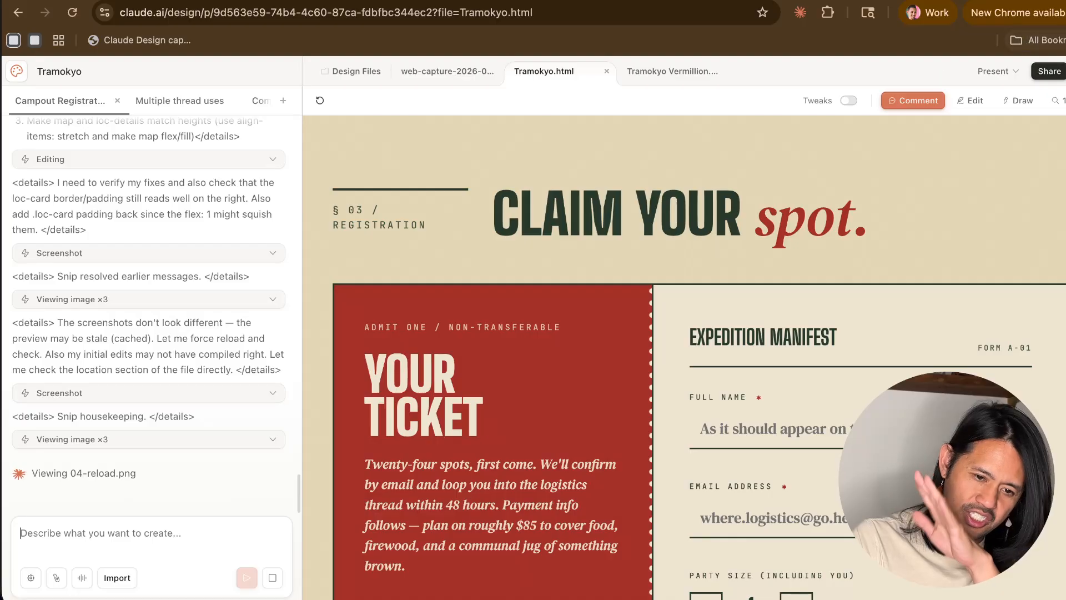
pyautogui.click(1054, 77)
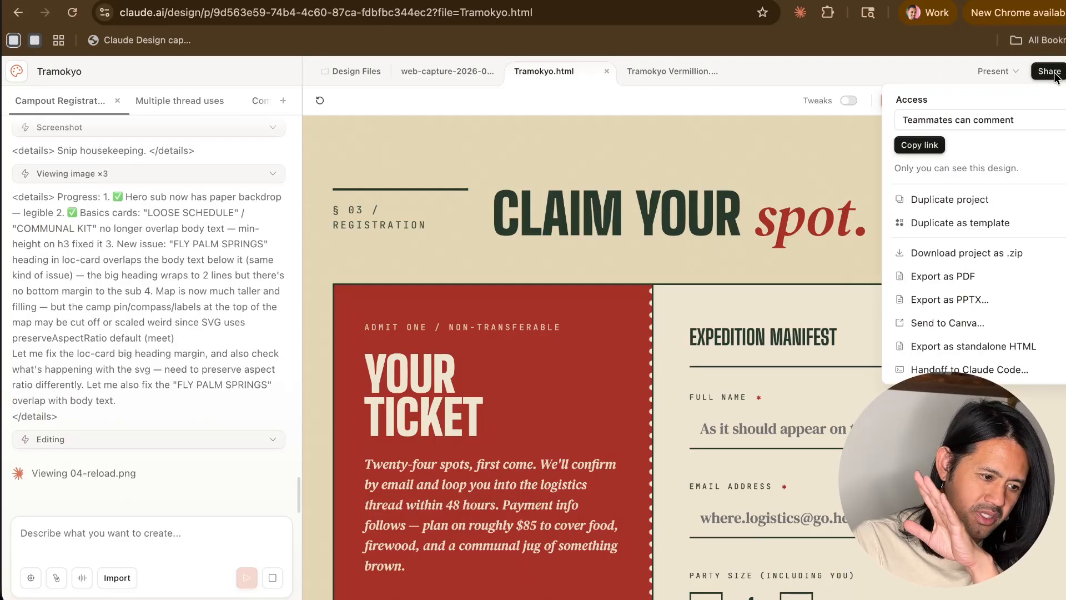
pyautogui.click(1053, 72)
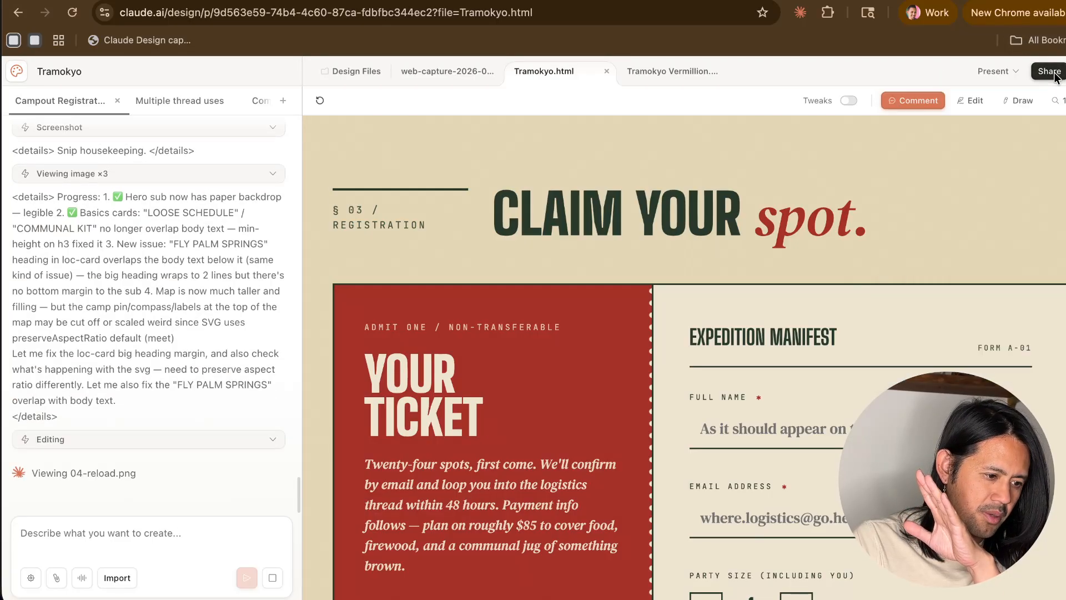
pyautogui.scroll(-10, 901, 343)
pyautogui.scroll(15, 903, 340)
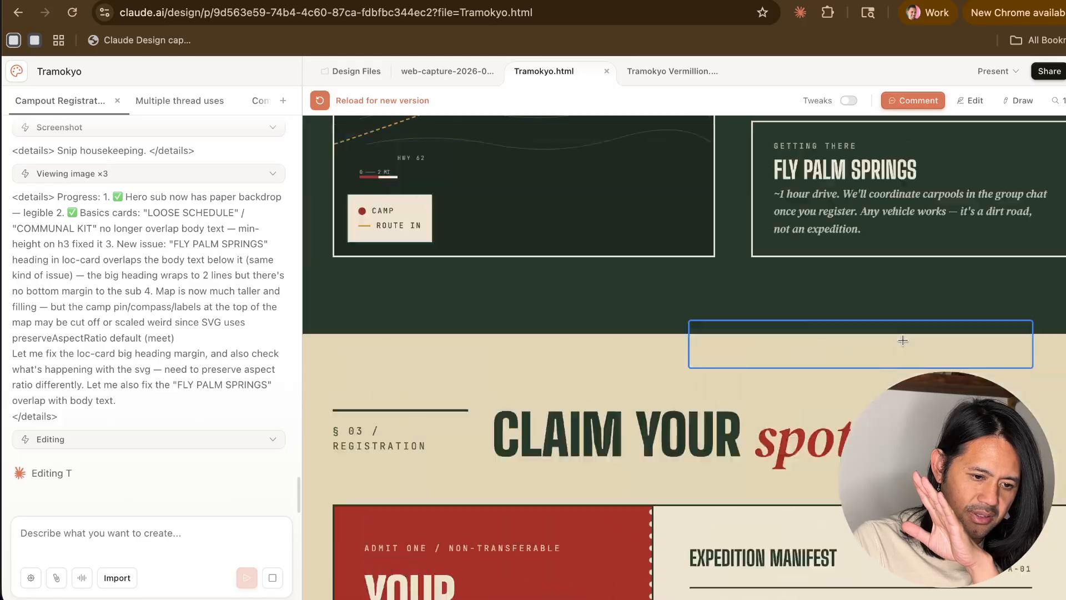
pyautogui.scroll(-20, 654, 352)
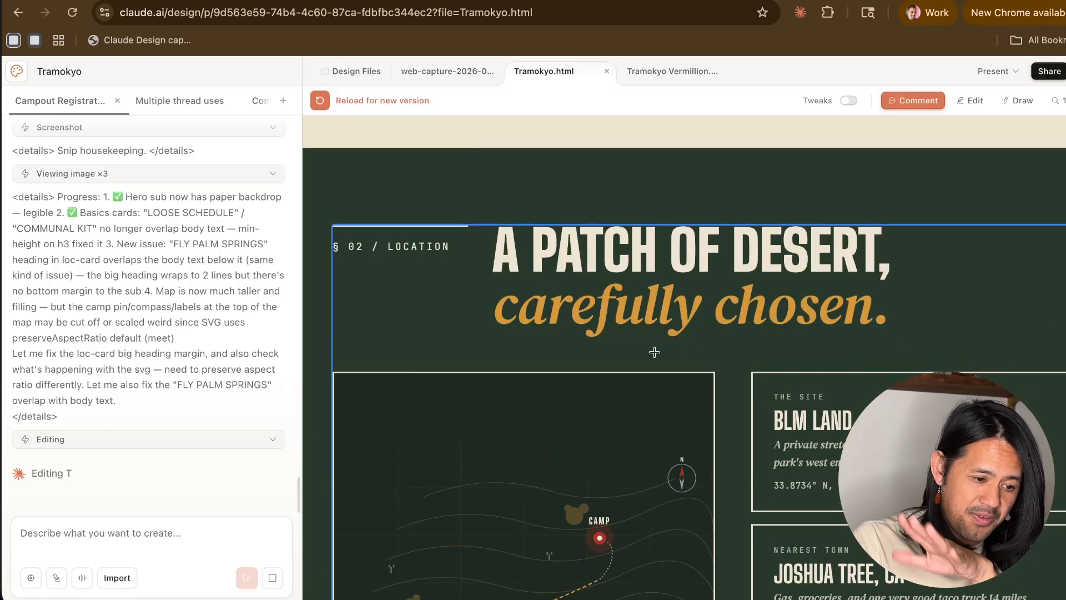
pyautogui.scroll(20, 654, 352)
pyautogui.scroll(15, 655, 352)
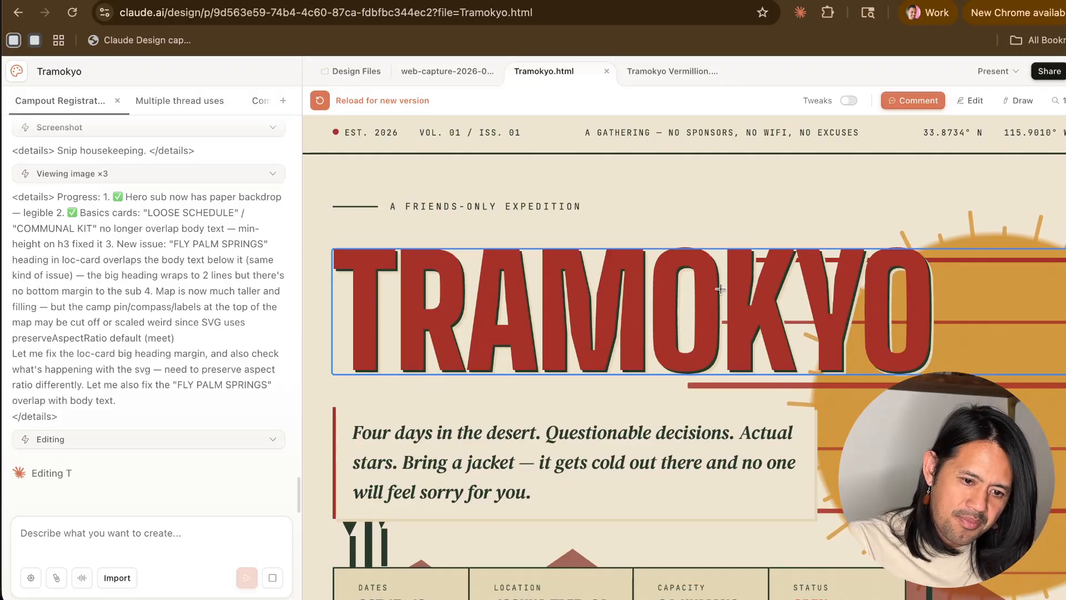
# - Open the Claude Code handoff for Tramokyo.html and copy the command for a local coding agent
pyautogui.click(1054, 72)
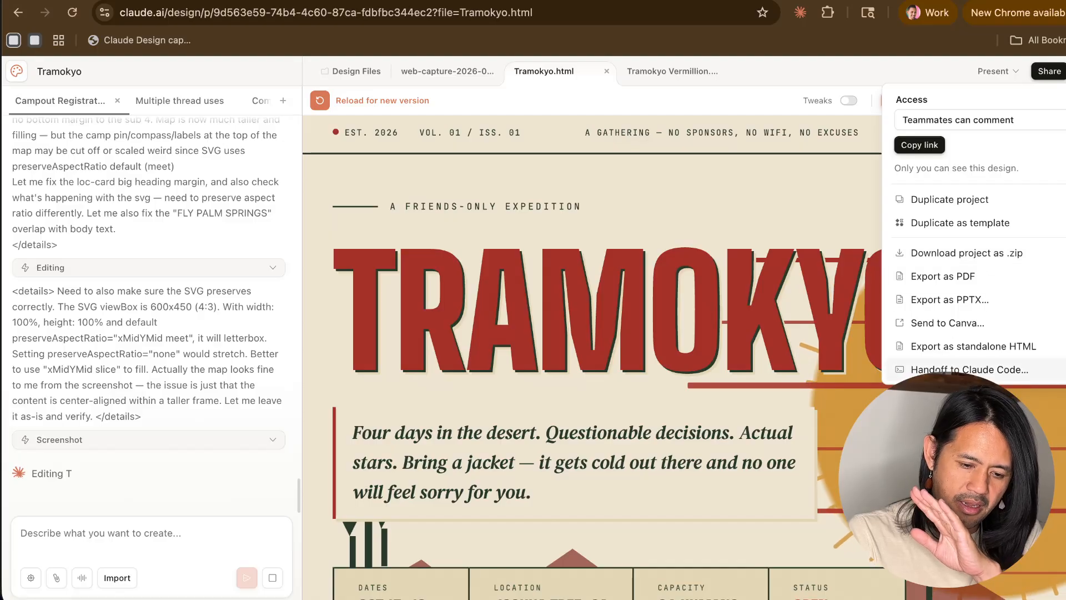
pyautogui.click(969, 369)
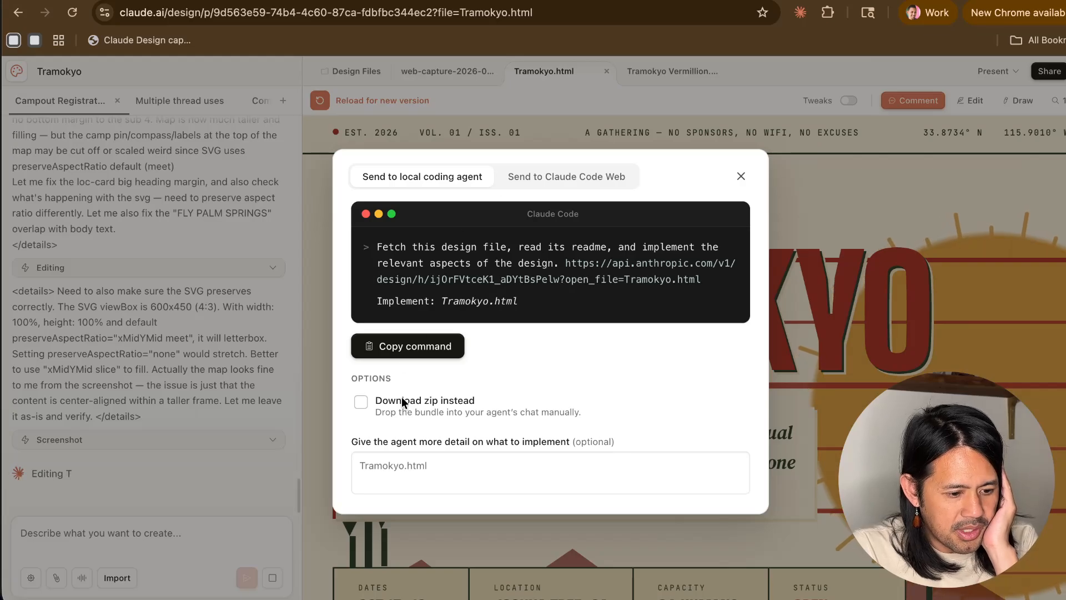
pyautogui.click(410, 347)
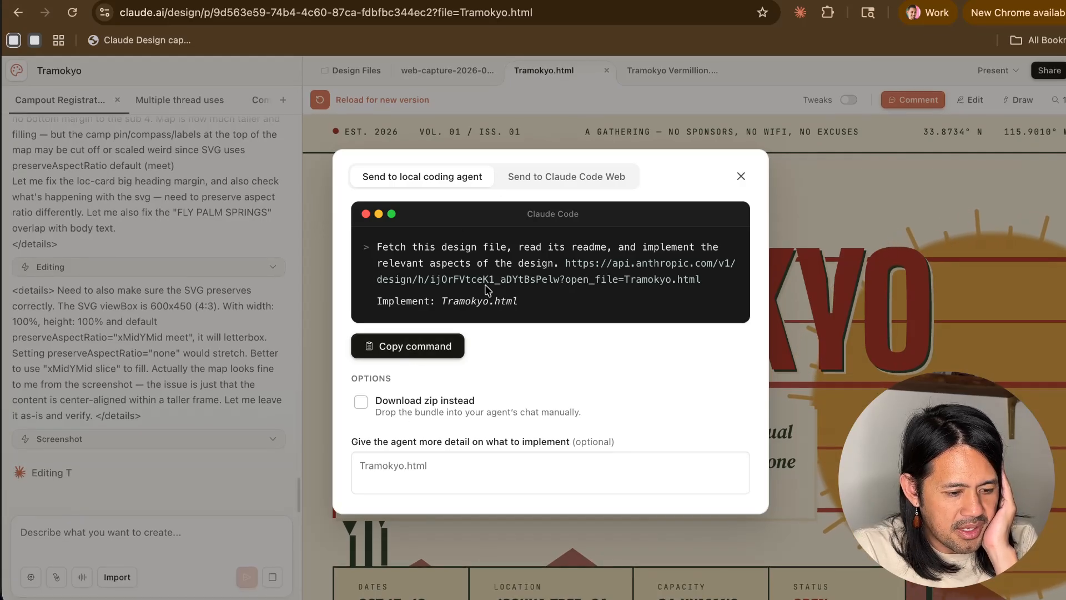
pyautogui.moveTo(541, 265); pyautogui.dragTo(478, 265)
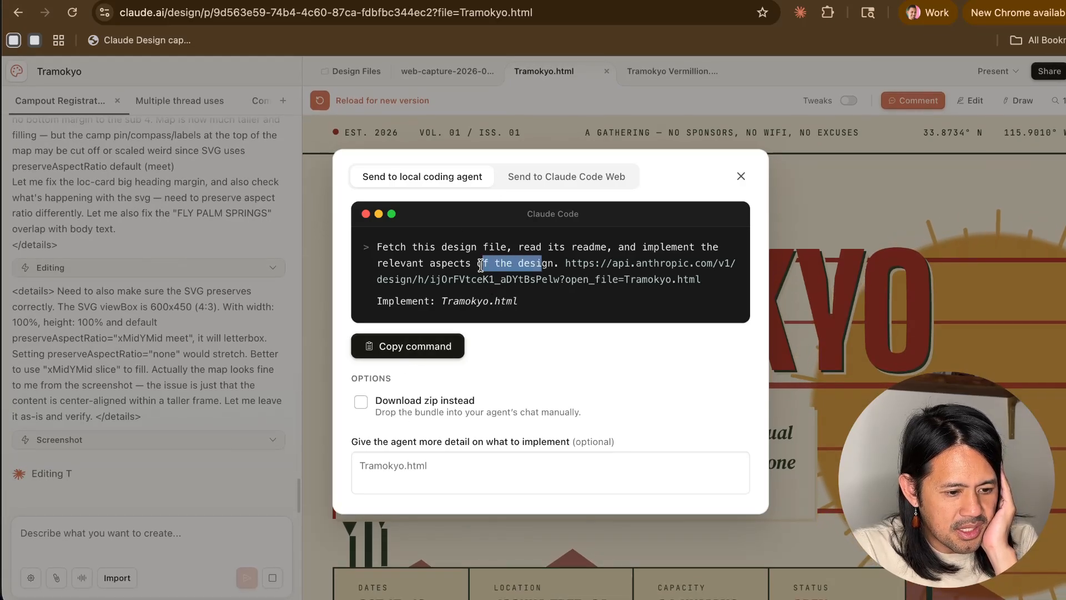
pyautogui.click(481, 265)
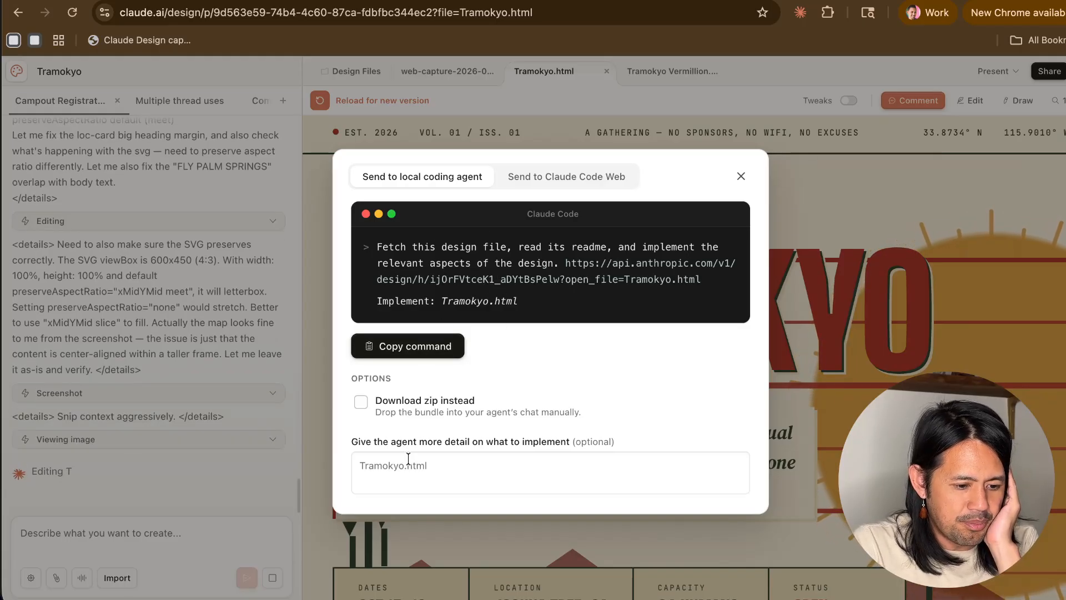
pyautogui.click(401, 350)
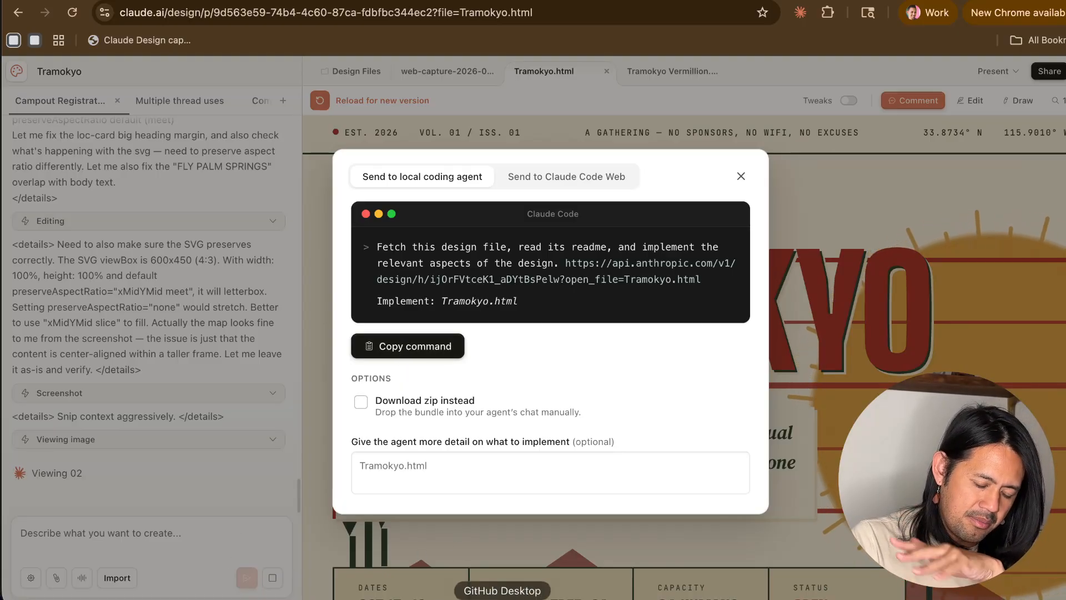
# - Switch to GitHub Desktop, create a new repository named Tramokyo, and publish it to GitHub
pyautogui.click(503, 597)
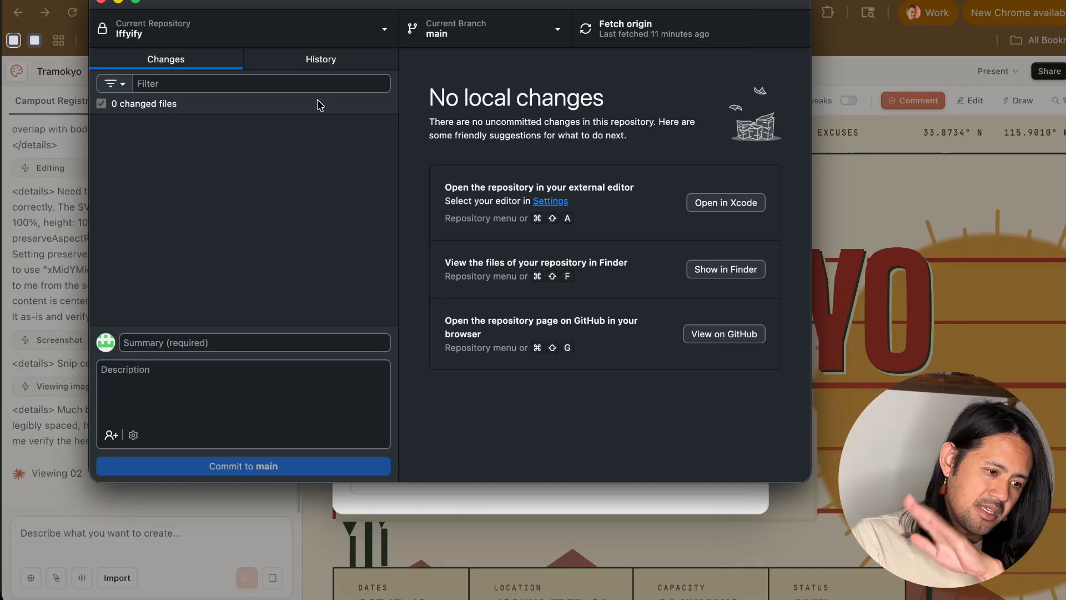
pyautogui.click(136, 2)
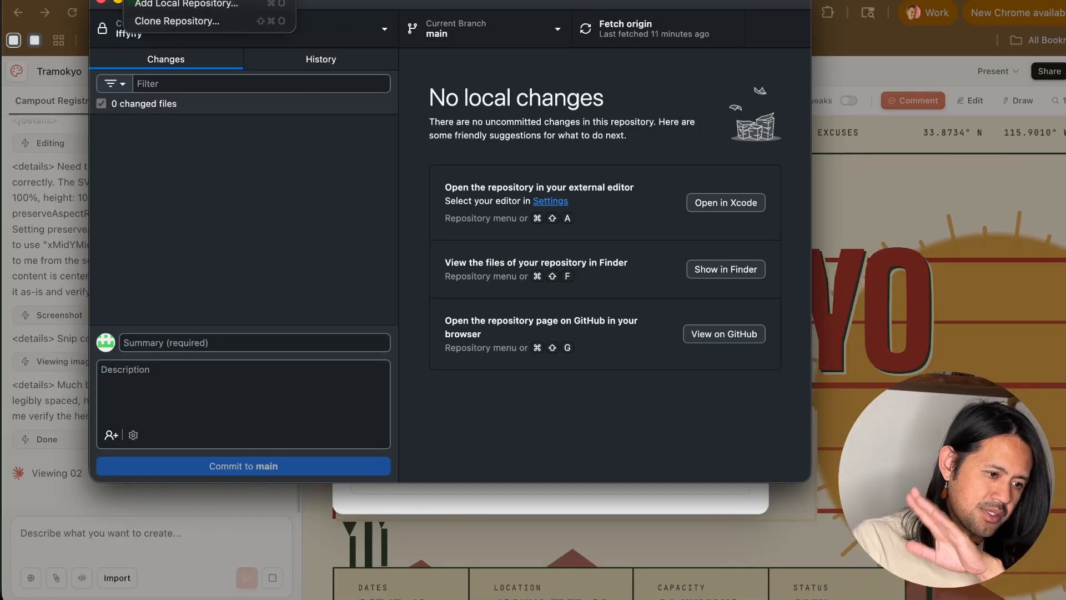
pyautogui.click(172, 0)
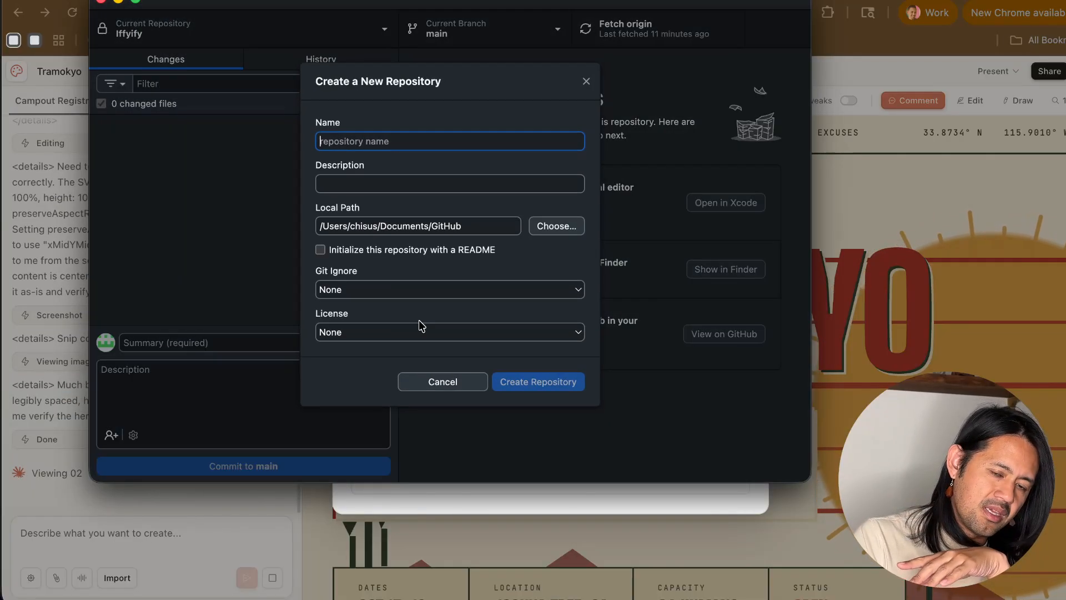
pyautogui.write('Tramokyo')
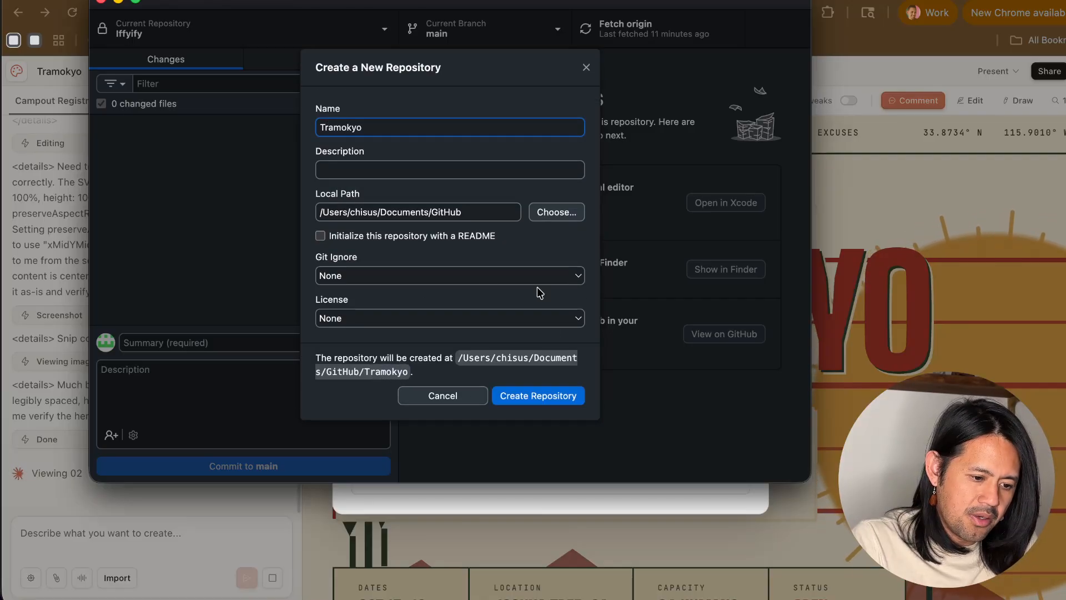
pyautogui.click(548, 395)
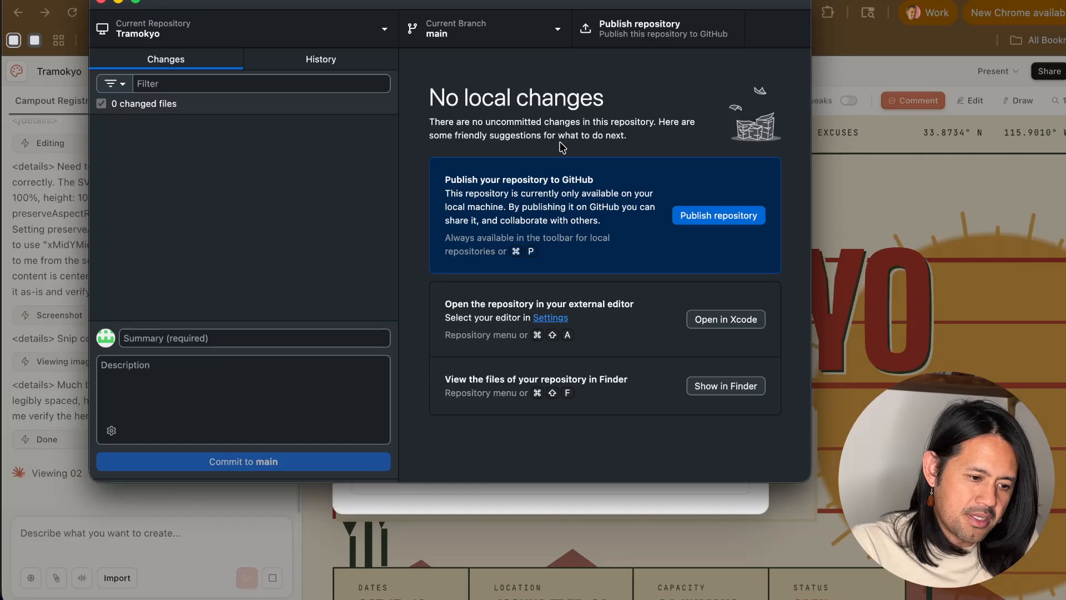
pyautogui.click(711, 215)
pyautogui.click(539, 349)
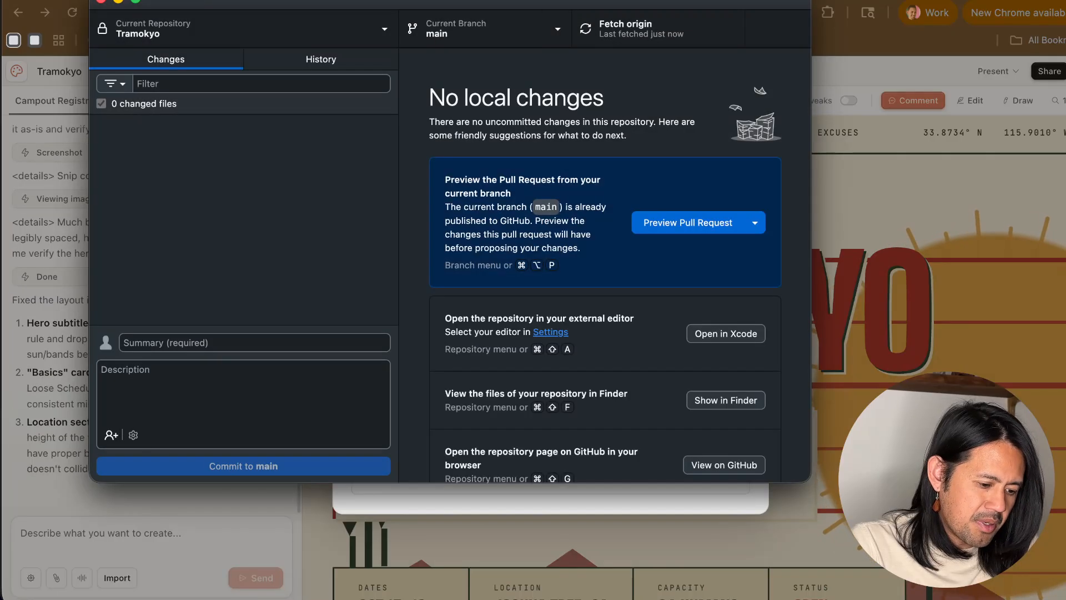
# - Switch to Claude Code in the Claude desktop app and start a new session in the GitHub folder's Tramokyo directory
pyautogui.click(250, 598)
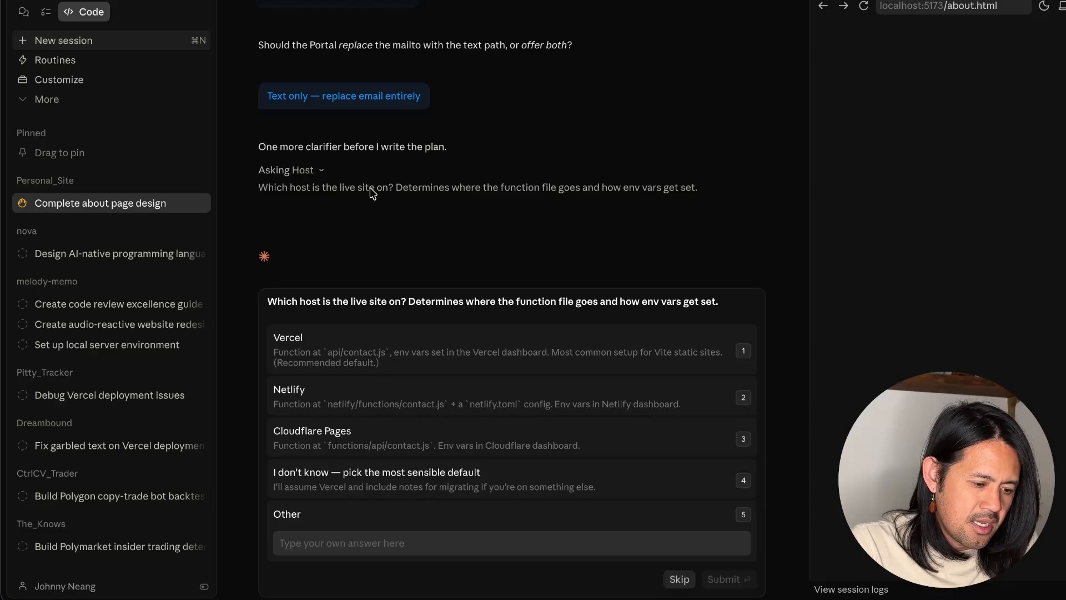
pyautogui.press('super+n')
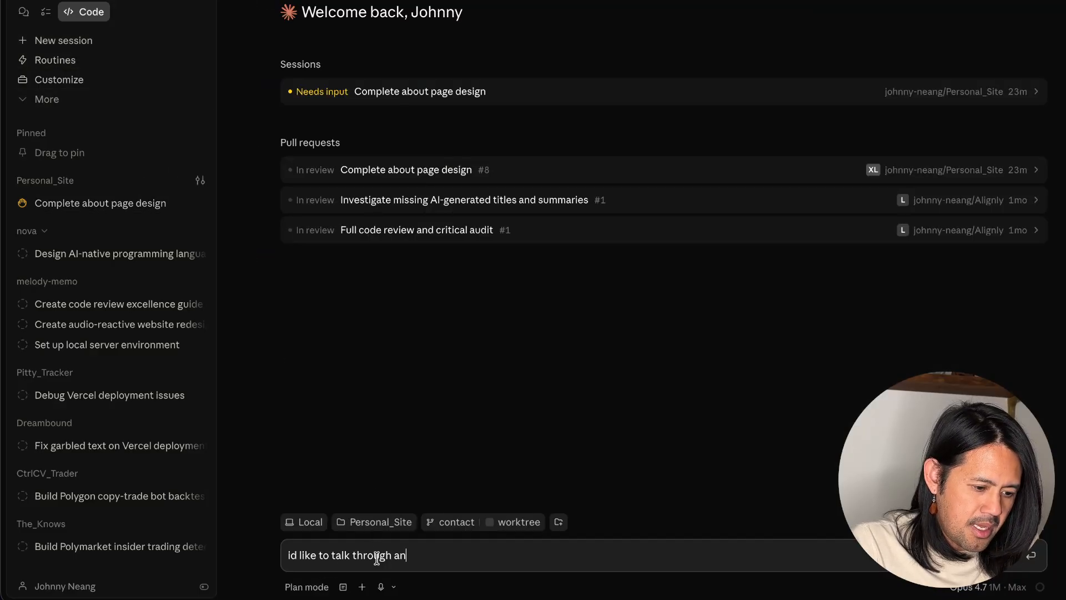
pyautogui.press('super+a')
pyautogui.press('BackSpace')
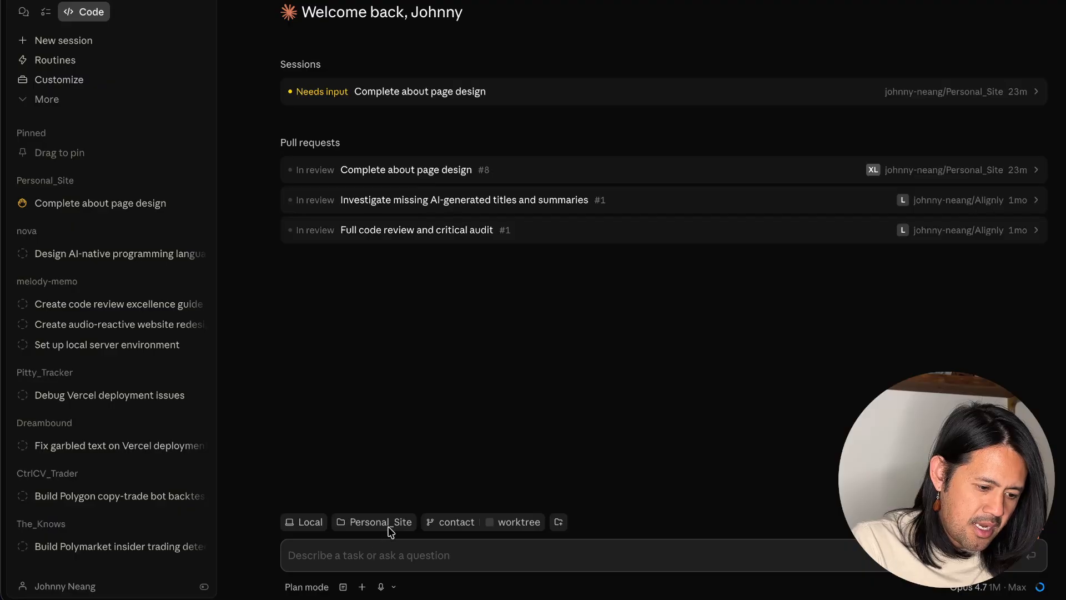
pyautogui.click(389, 526)
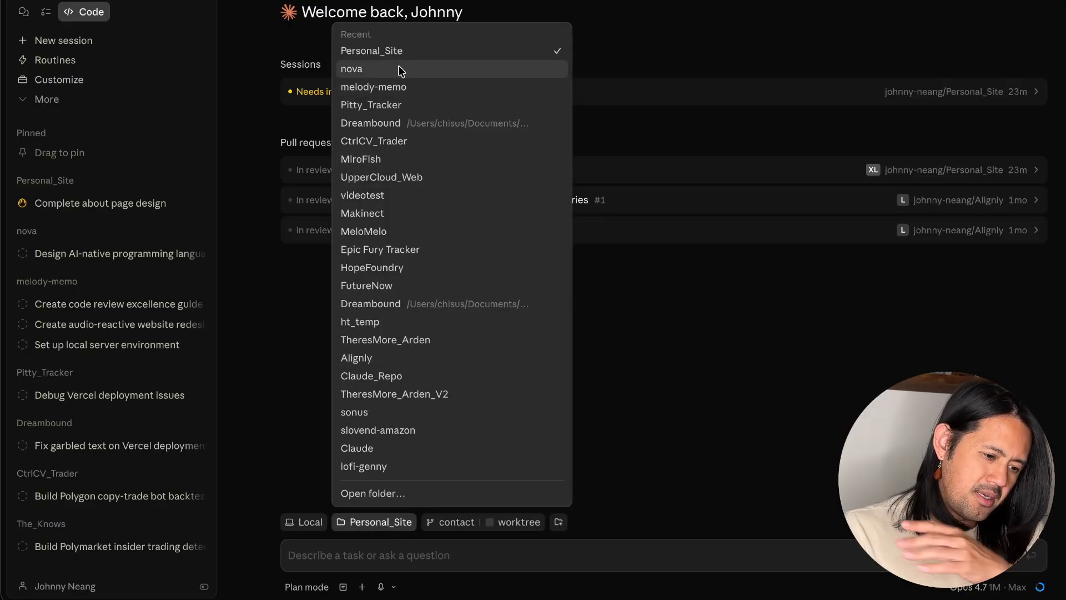
pyautogui.click(376, 493)
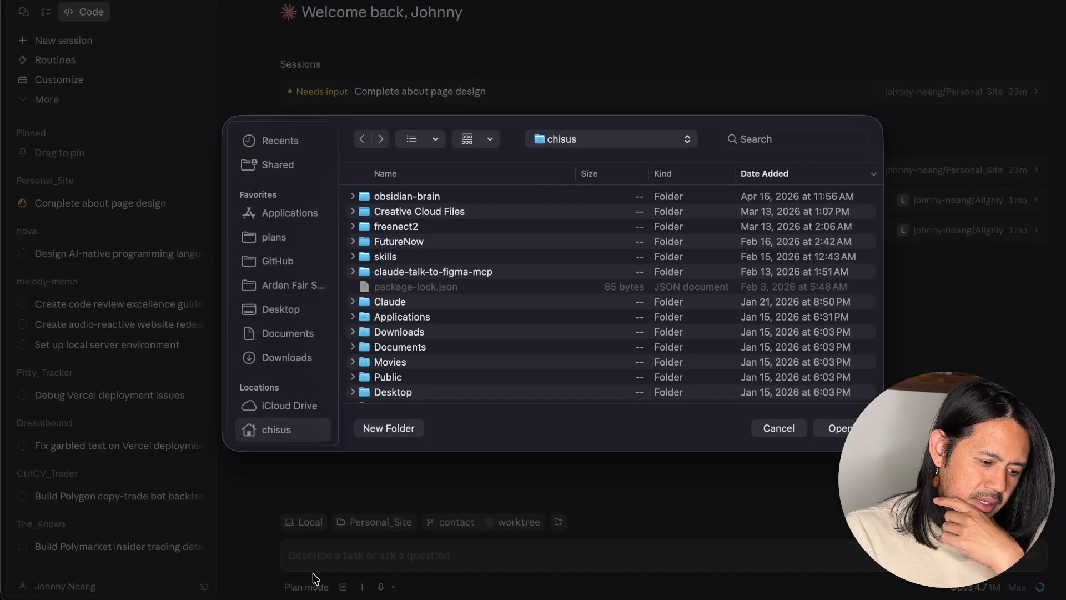
pyautogui.click(289, 262)
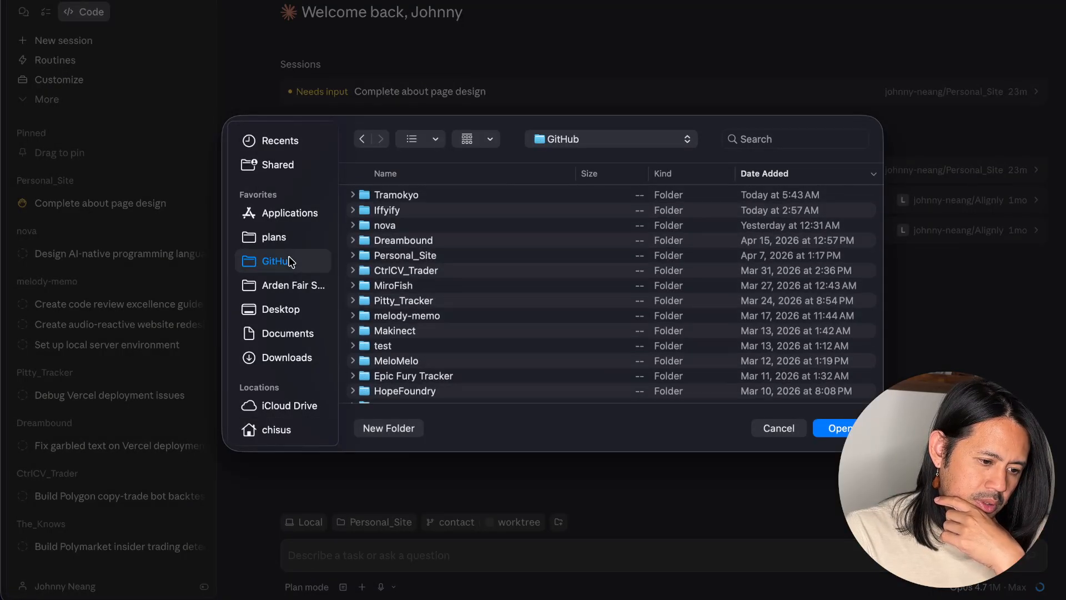
pyautogui.click(386, 197)
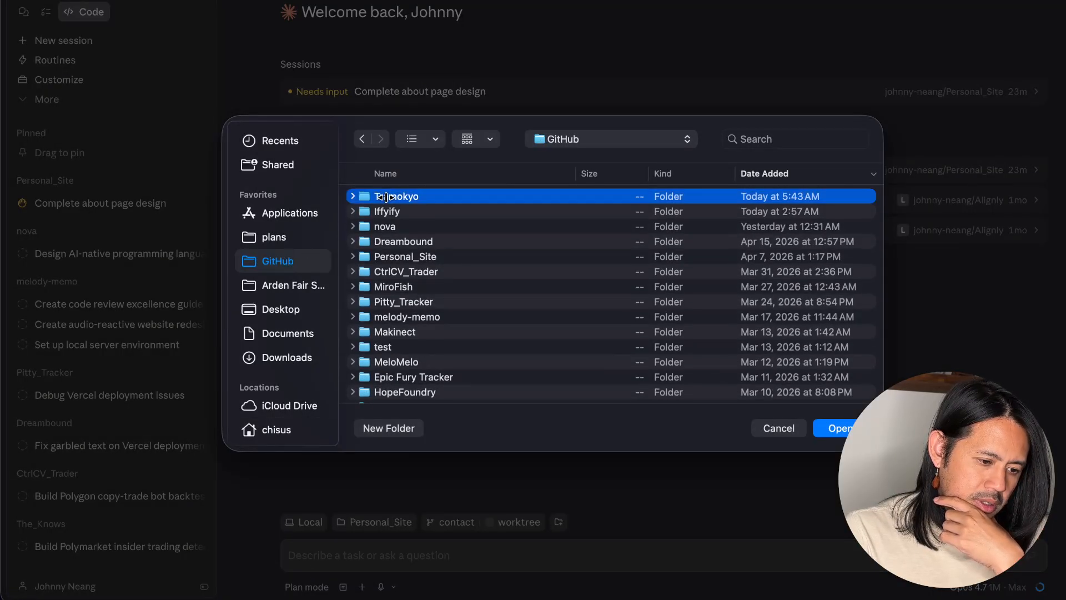
pyautogui.click(833, 428)
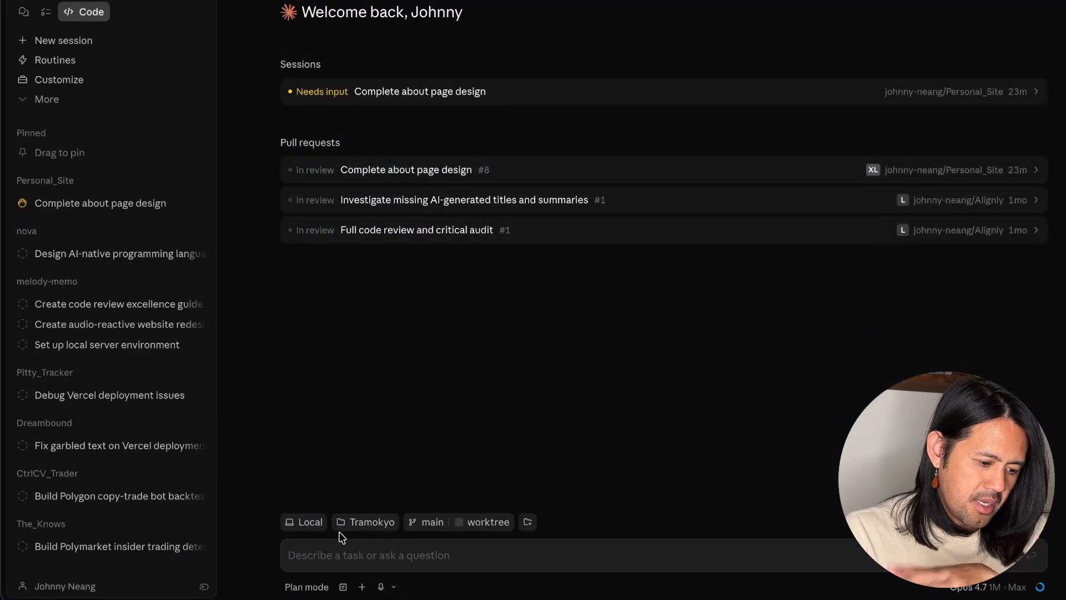
# - Set the new session's permission mode to Bypass permissions
pyautogui.click(321, 586)
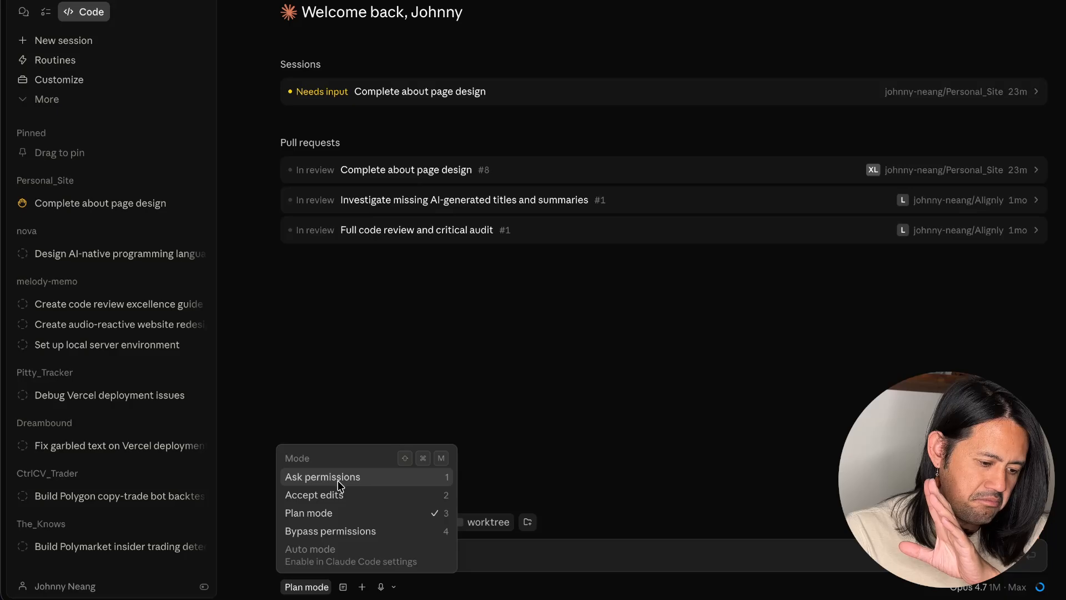
pyautogui.click(332, 532)
pyautogui.click(666, 339)
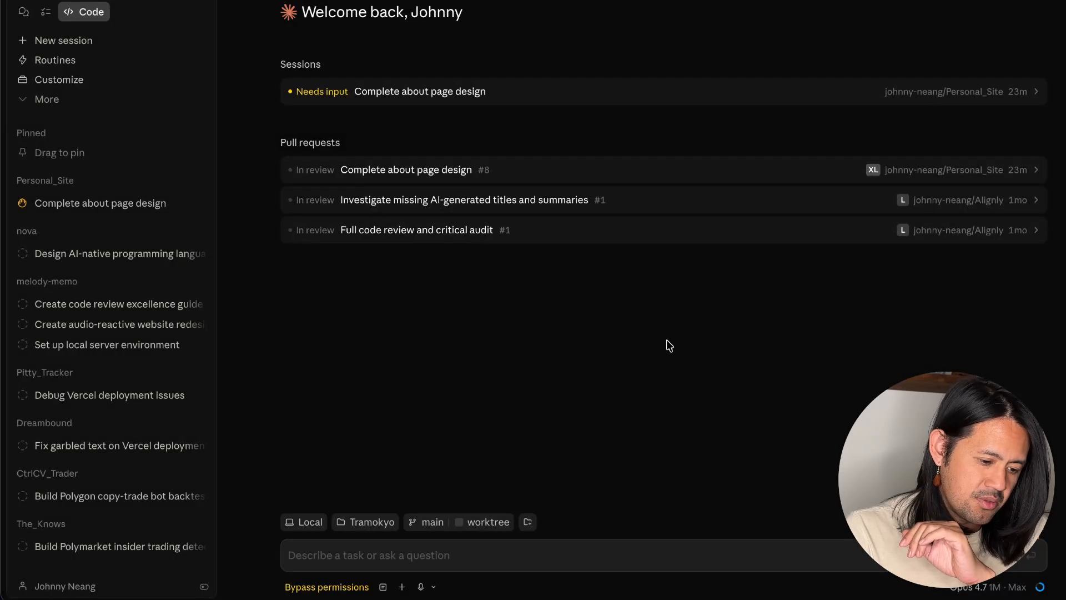
# - Send the copied handoff command to implement Tramokyo.html, and trust the Tramokyo workspace
pyautogui.click(376, 548)
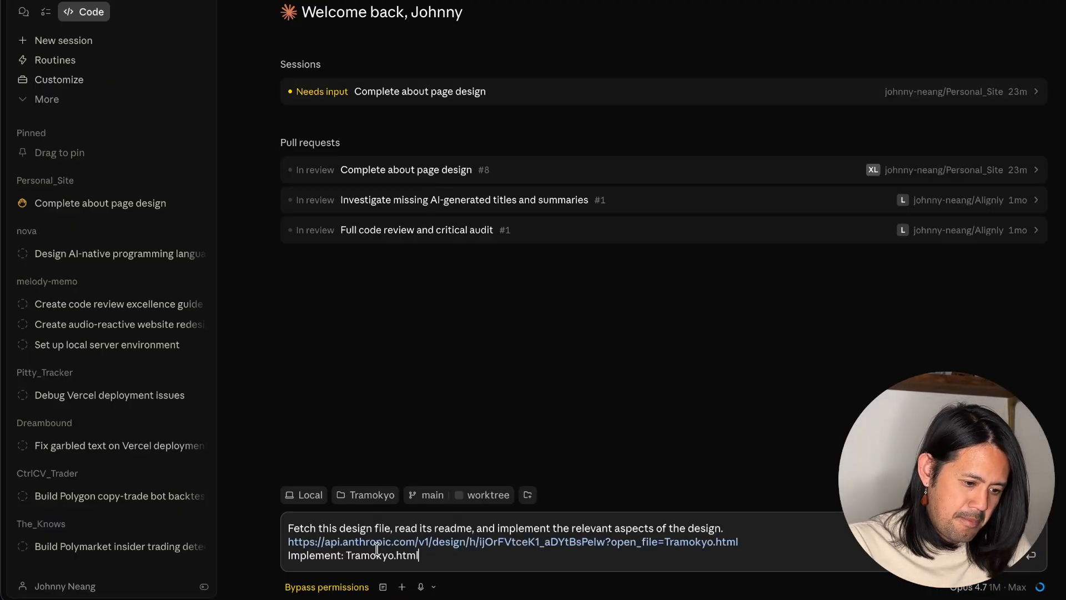
pyautogui.press('Return')
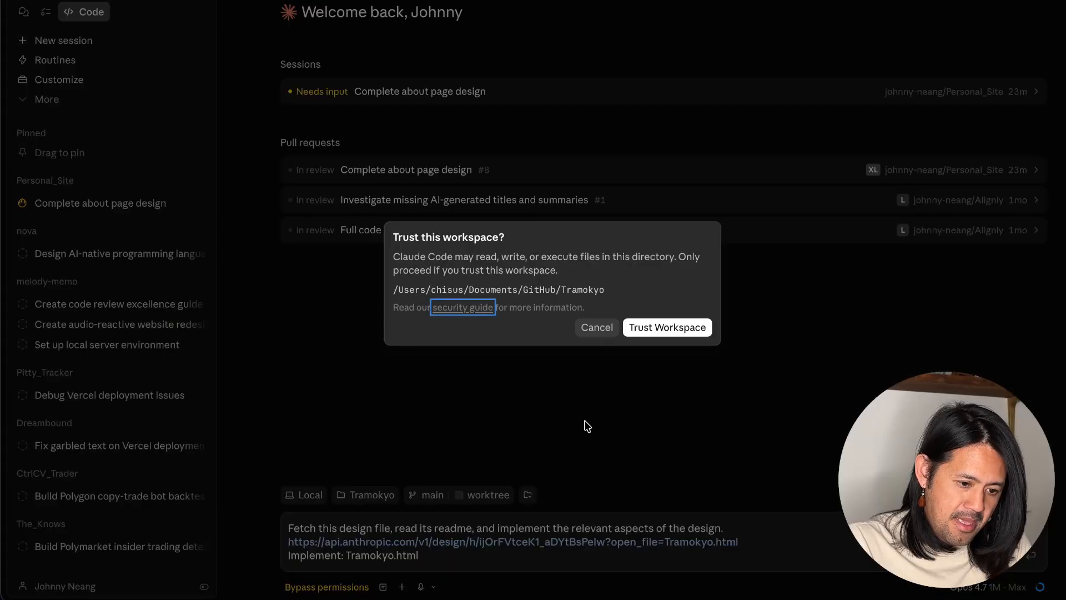
pyautogui.click(670, 326)
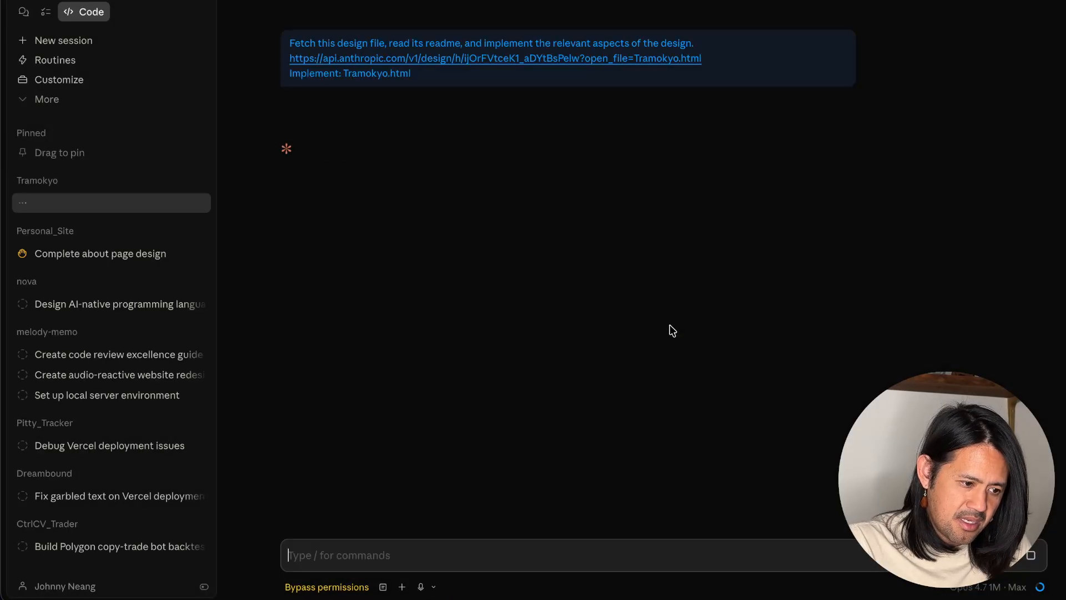
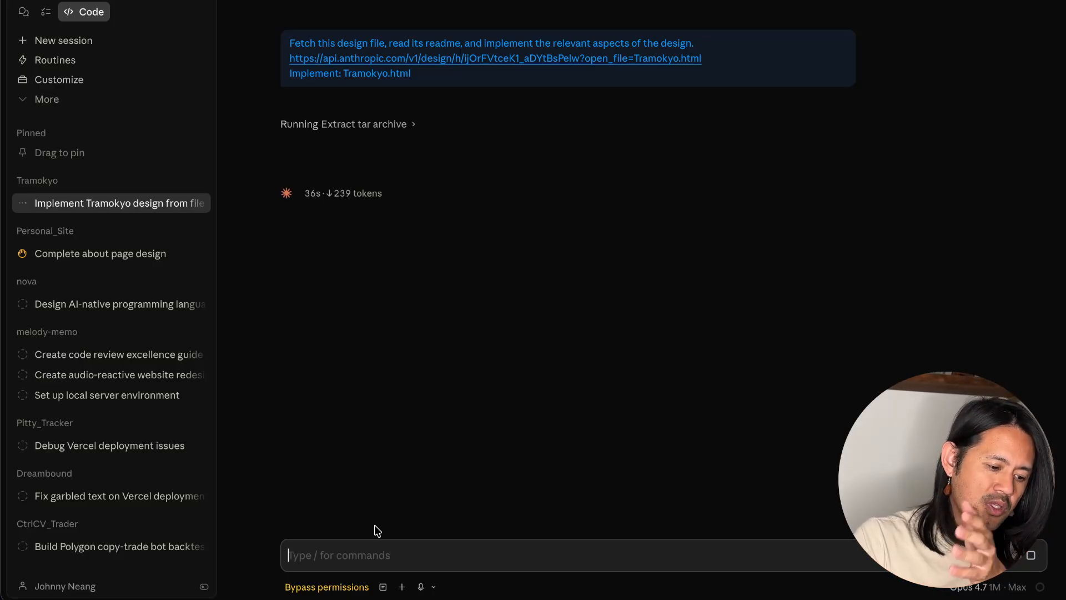
# - Switch to Claude Design in the browser, close the handoff dialog, and open the project's list of design files
pyautogui.click(216, 597)
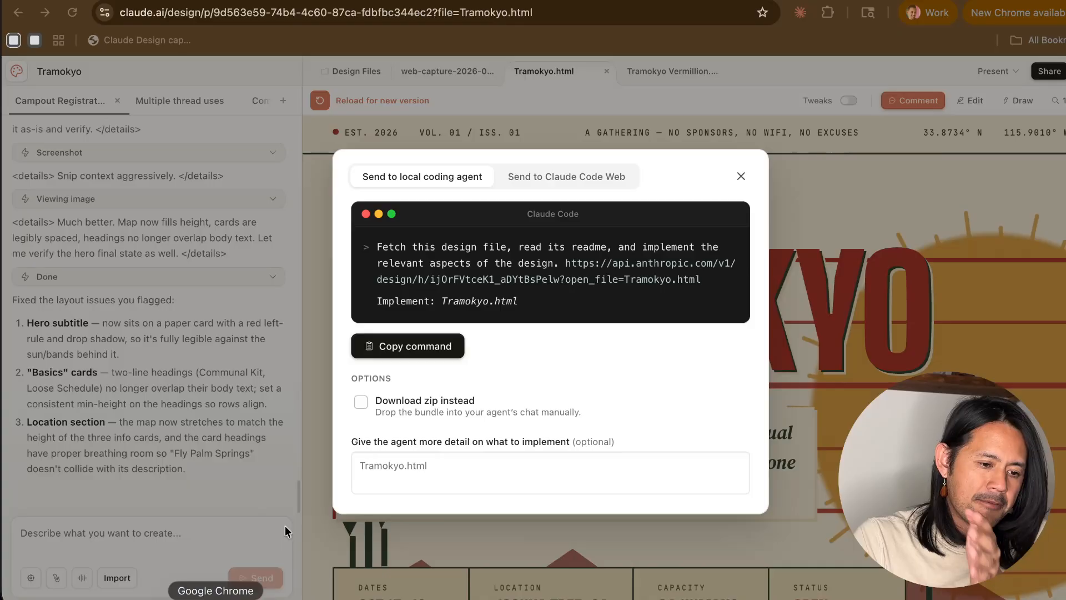
pyautogui.click(735, 174)
pyautogui.click(356, 71)
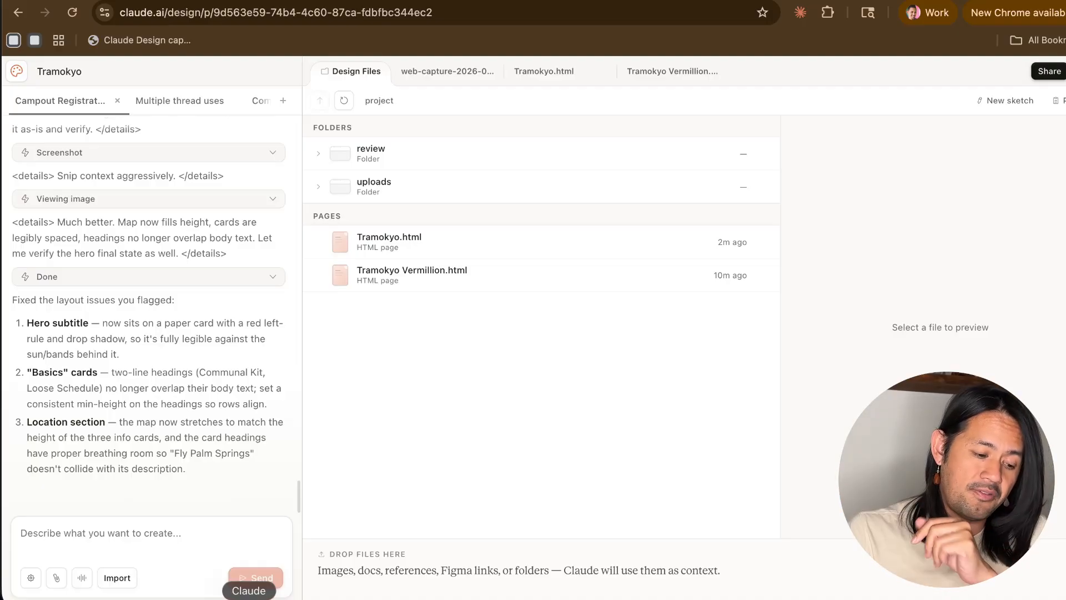
# - Check the implementation progress in the Claude desktop app, and return to Claude Design to look through Tramokyo.html
pyautogui.click(249, 599)
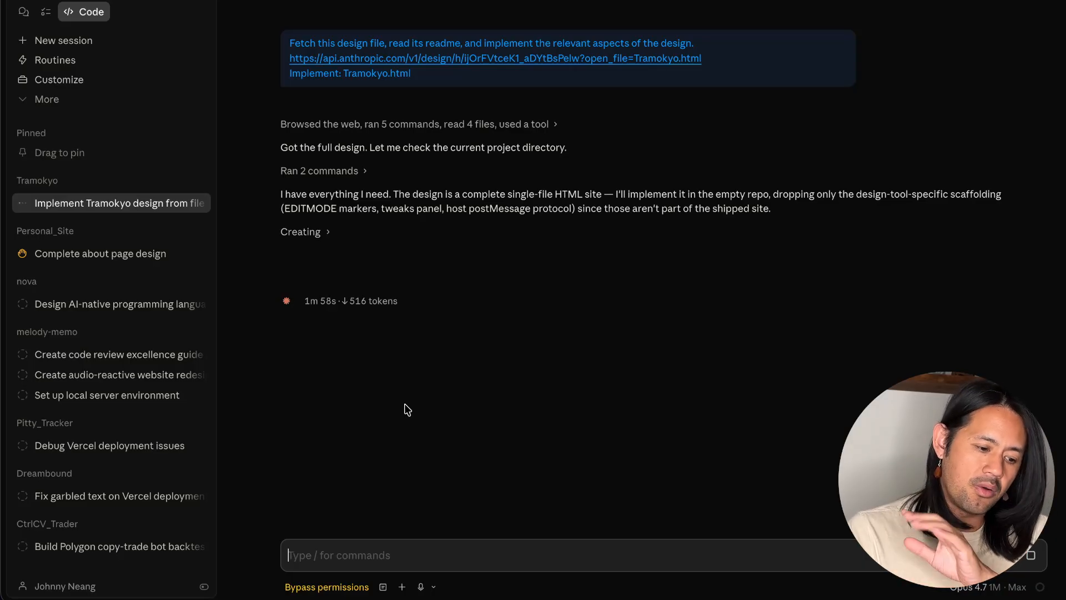
pyautogui.click(211, 599)
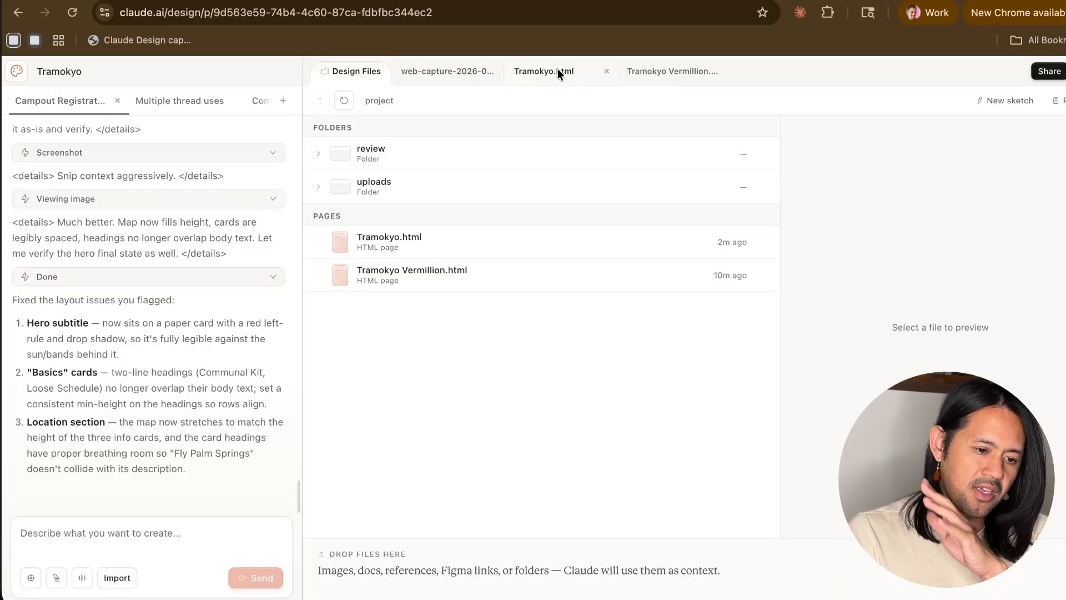
pyautogui.click(538, 72)
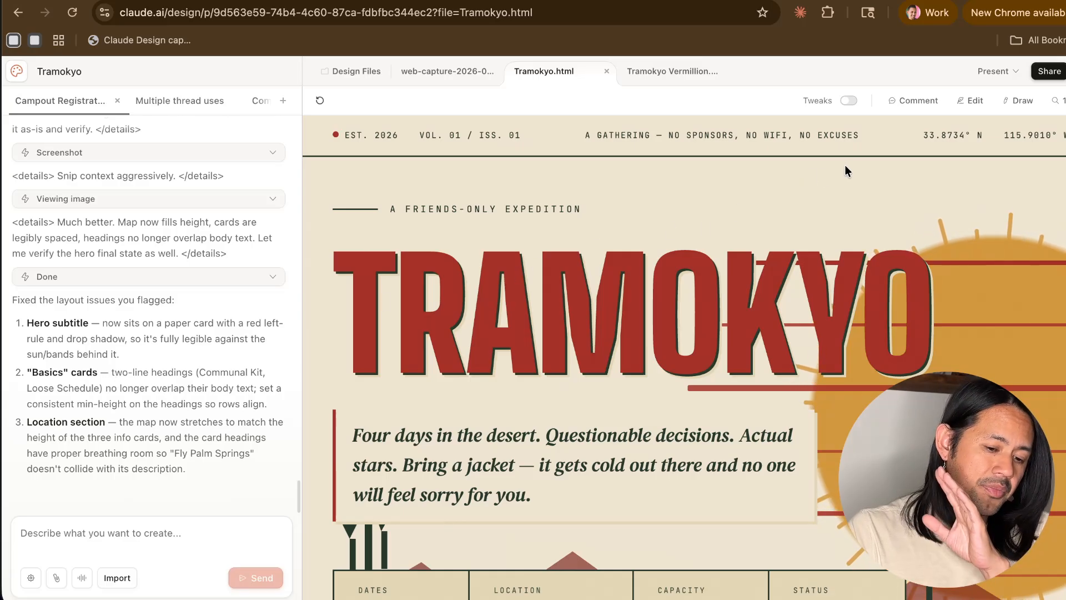
pyautogui.scroll(-20, 767, 276)
pyautogui.scroll(10, 767, 282)
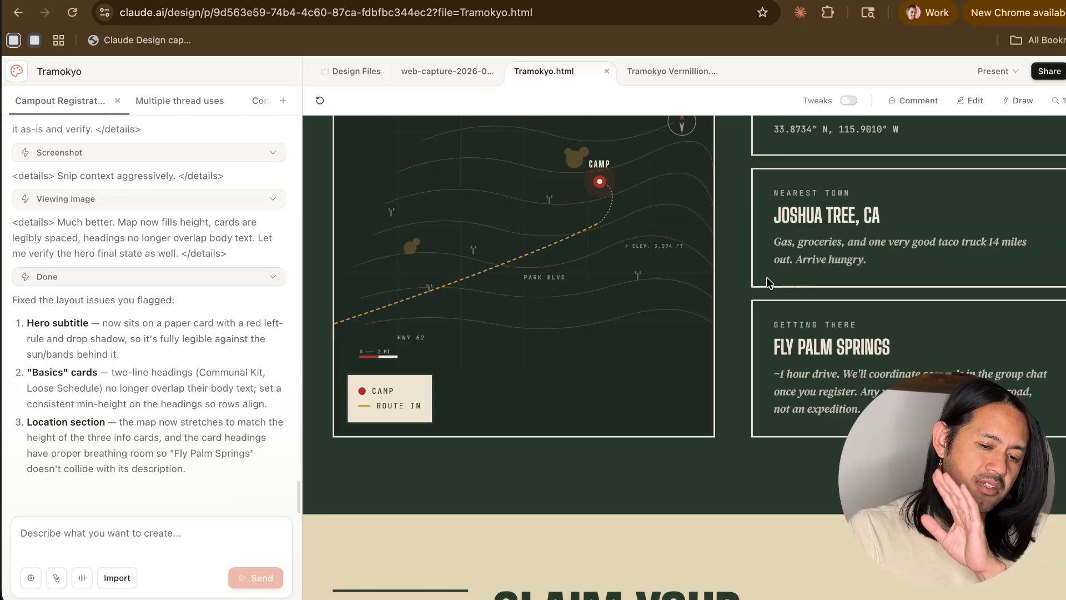
pyautogui.scroll(15, 767, 282)
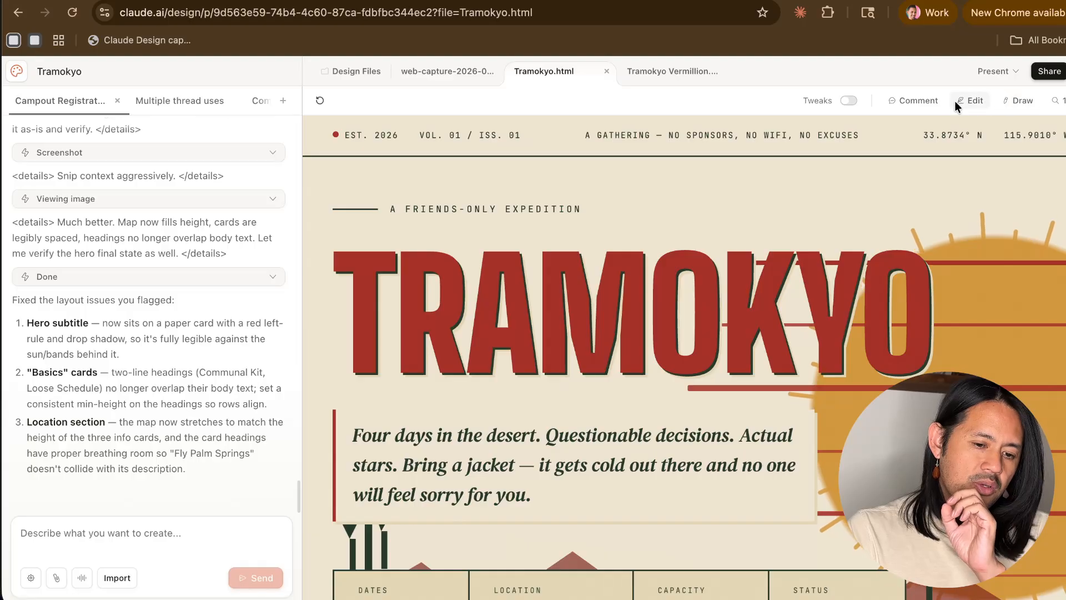
# - Inspect the style properties of the header tagline and the TRAMOKYO title in Edit mode, and switch the page to Draw mode
pyautogui.click(969, 100)
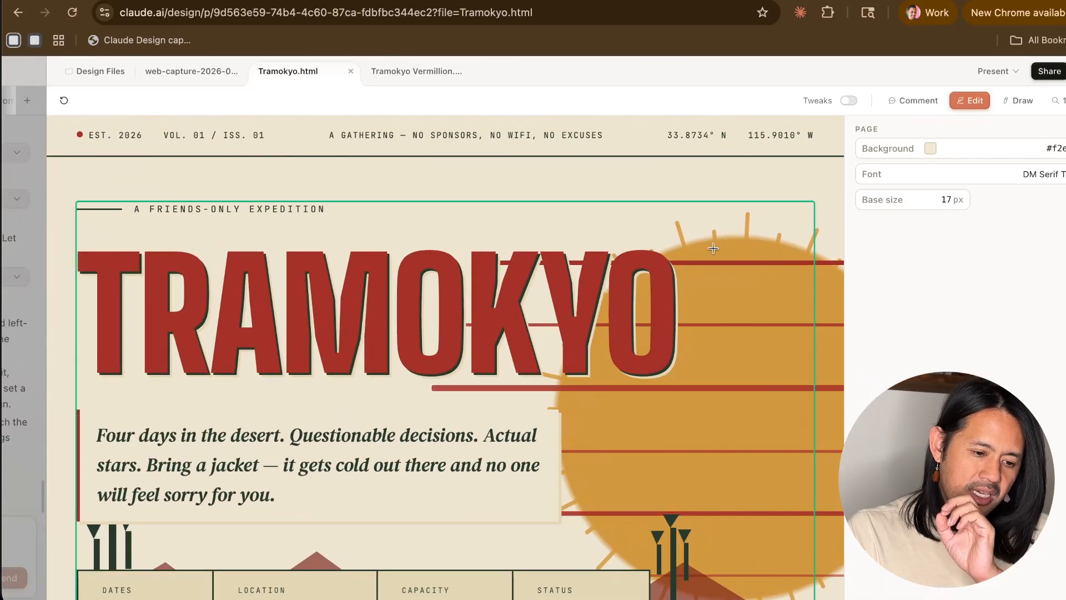
pyautogui.click(548, 135)
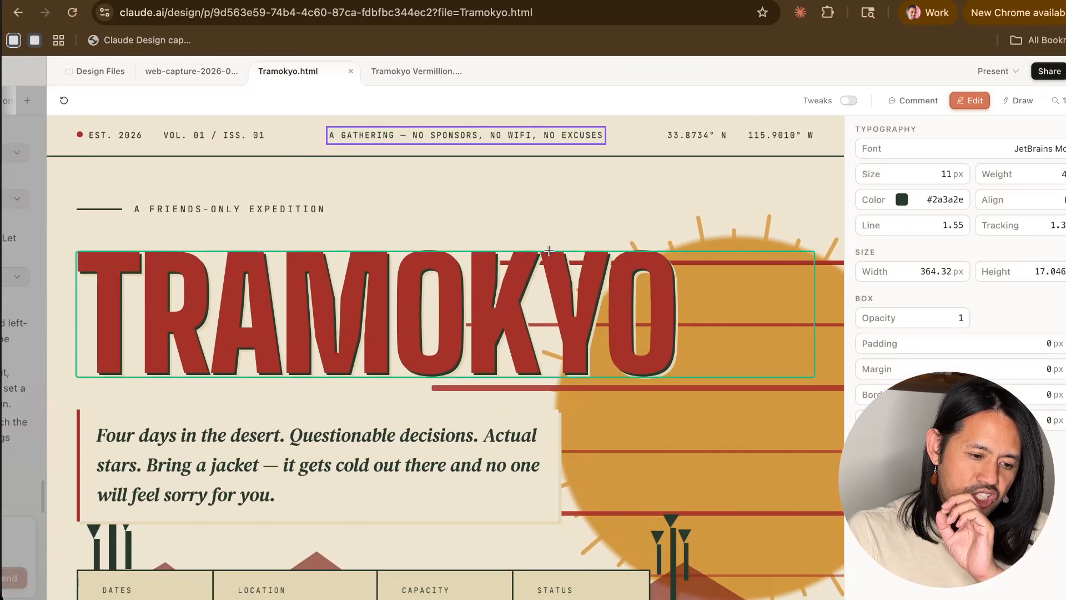
pyautogui.click(716, 266)
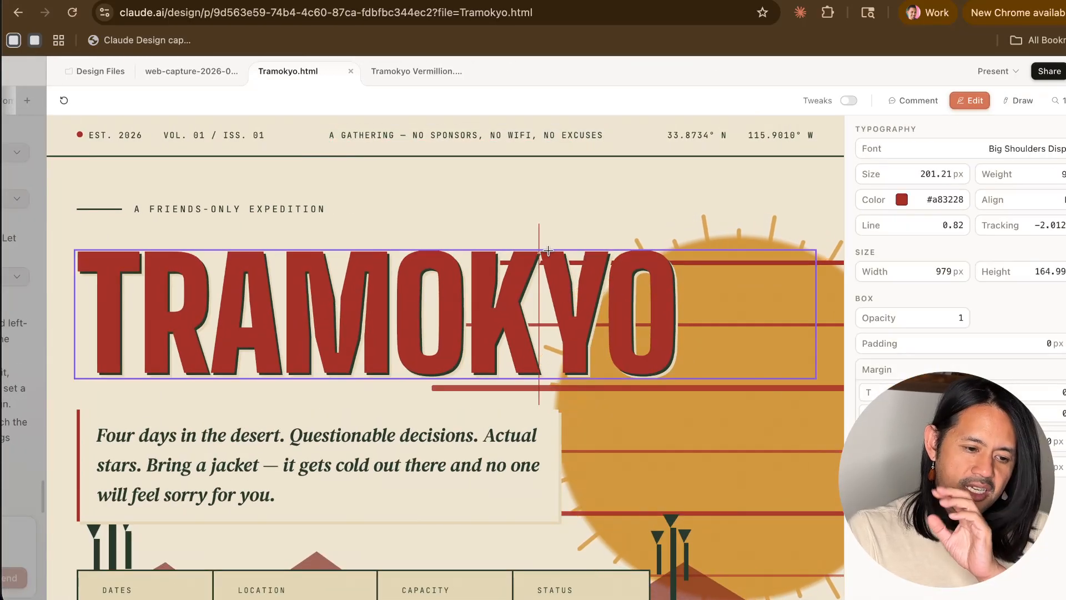
pyautogui.click(1018, 101)
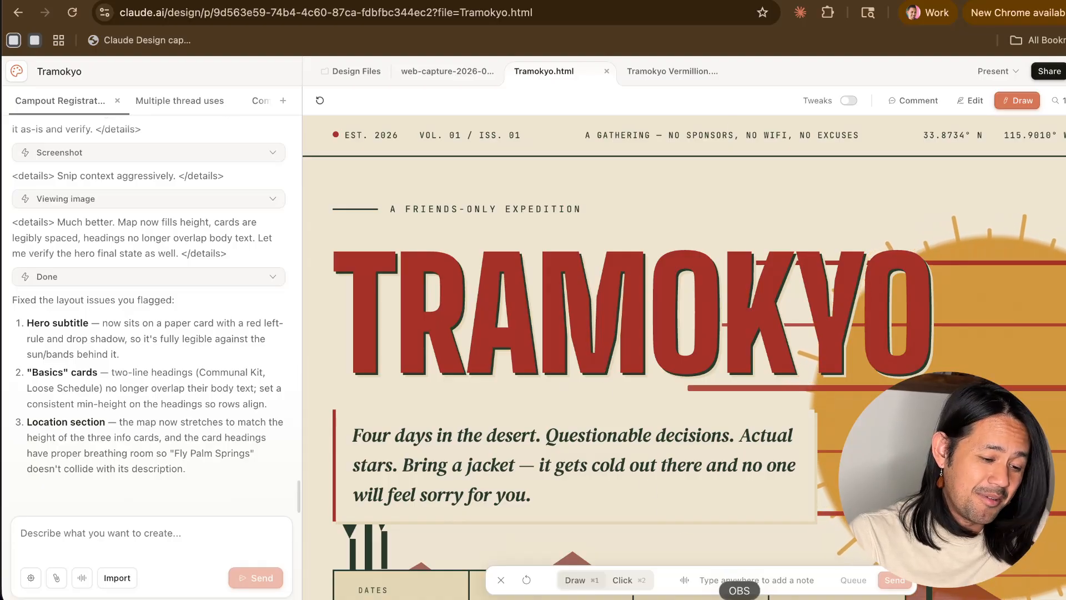
pyautogui.click(739, 599)
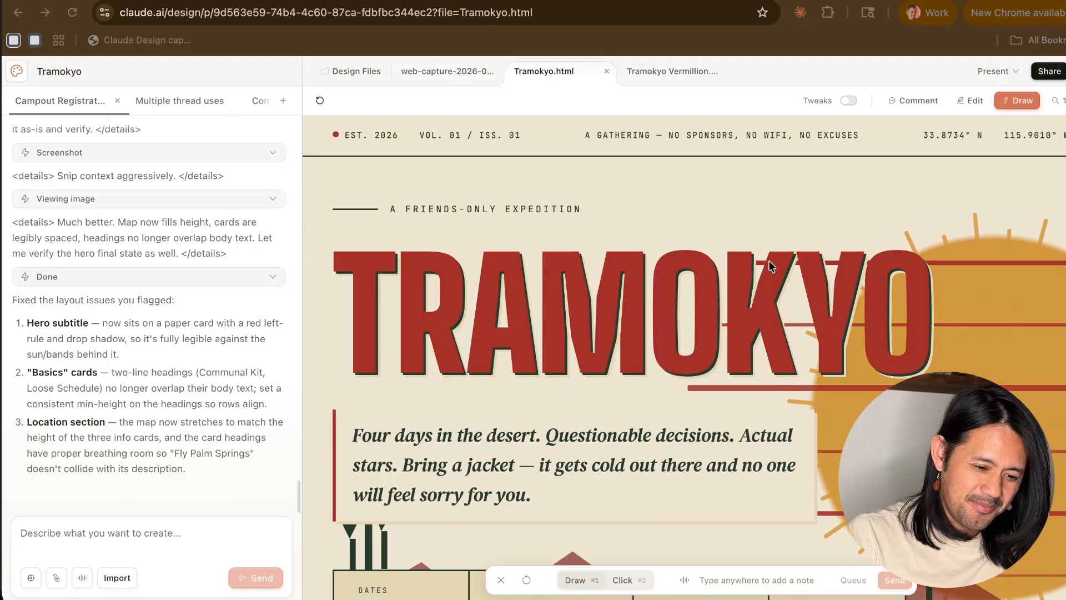